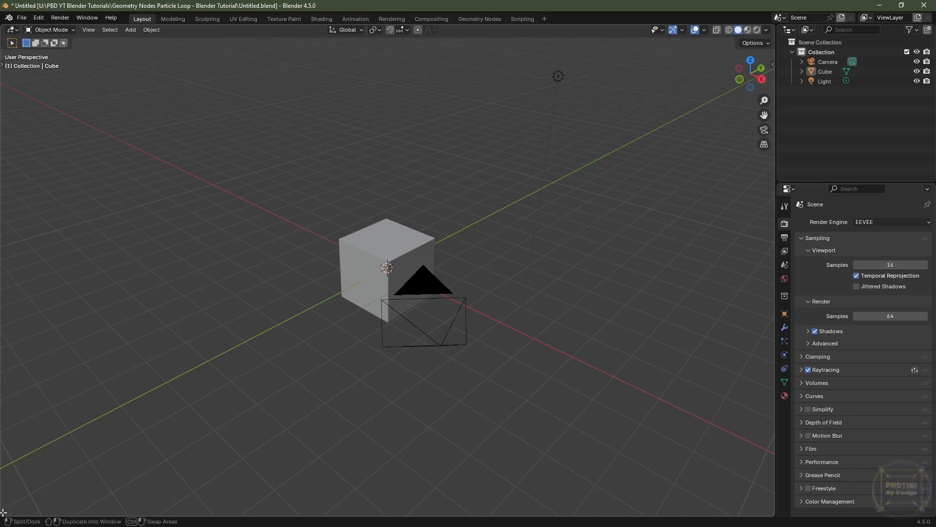
# Step: Split off a lower area from the 3D viewport and turn it into a Timeline showing the full frame range
pyautogui.moveTo(4, 512); pyautogui.dragTo(10, 328)
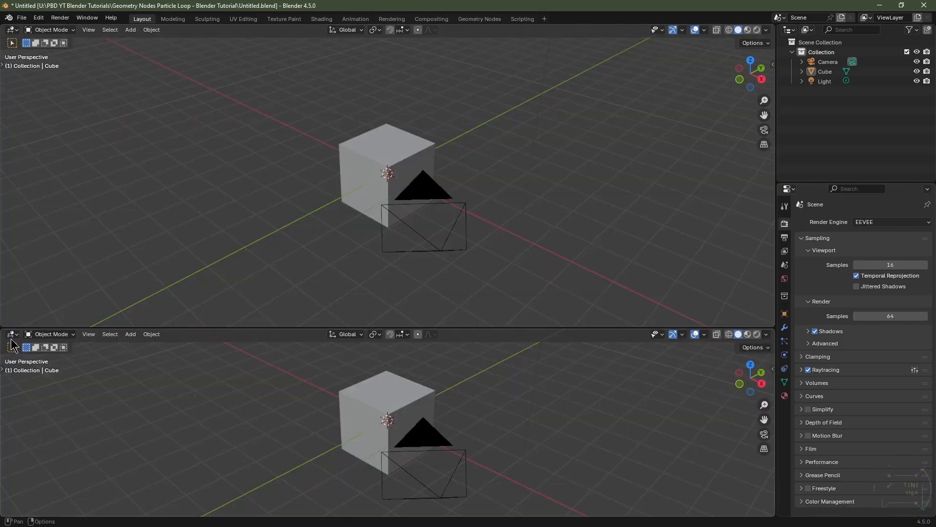
pyautogui.click(13, 334)
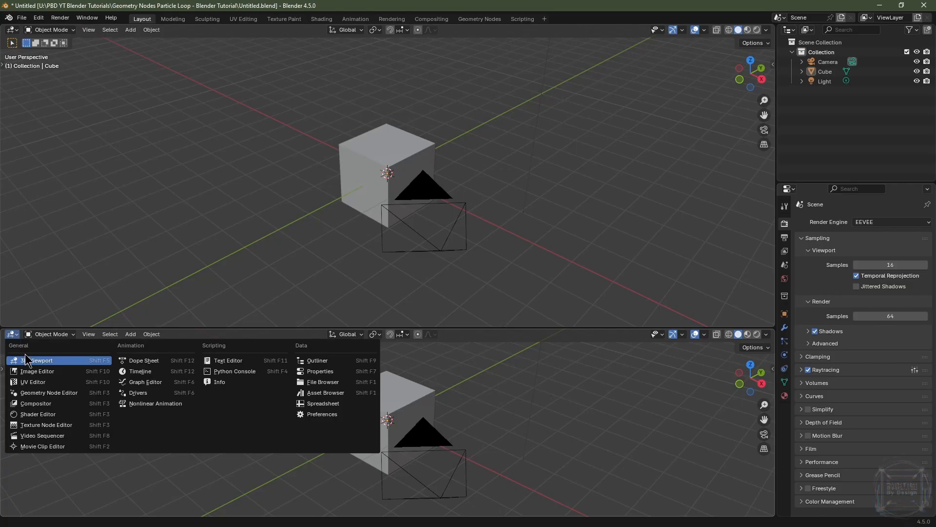
pyautogui.click(141, 371)
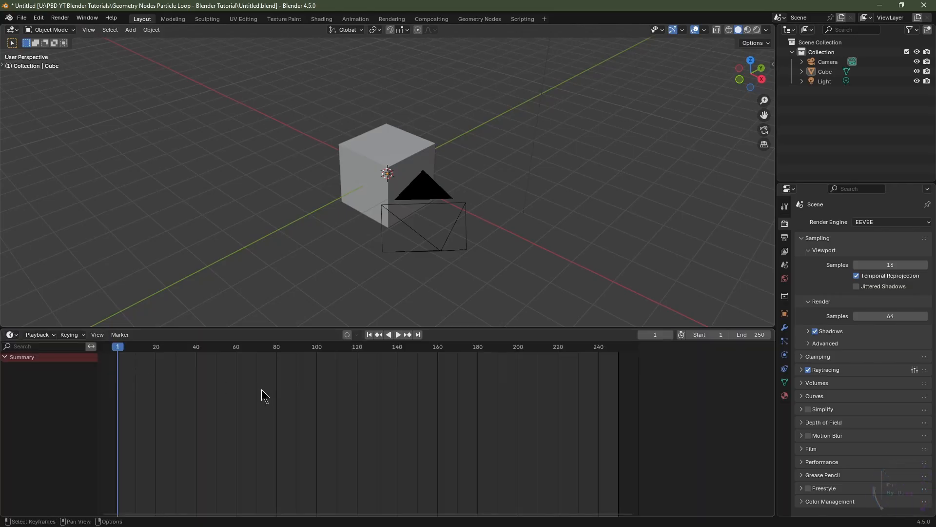
pyautogui.press('Home')
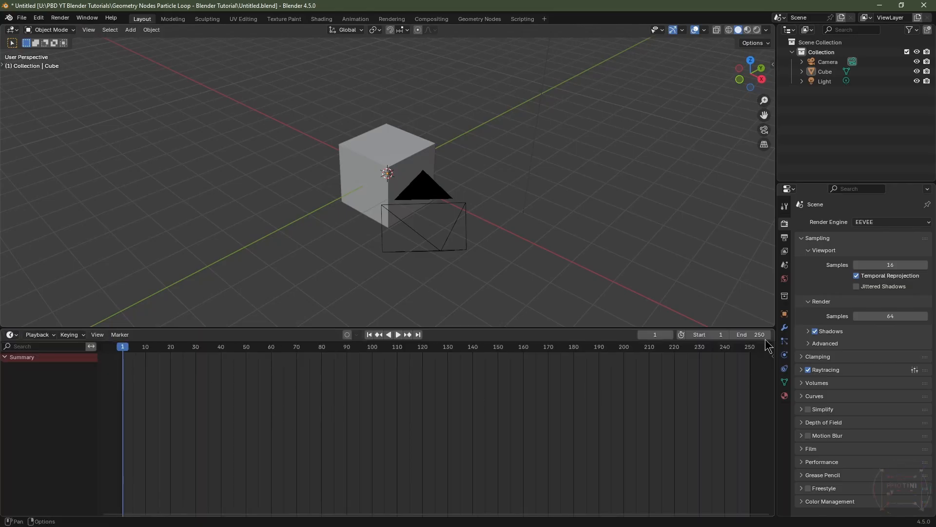
# Step: Set the animation's end frame to 240
pyautogui.click(749, 335)
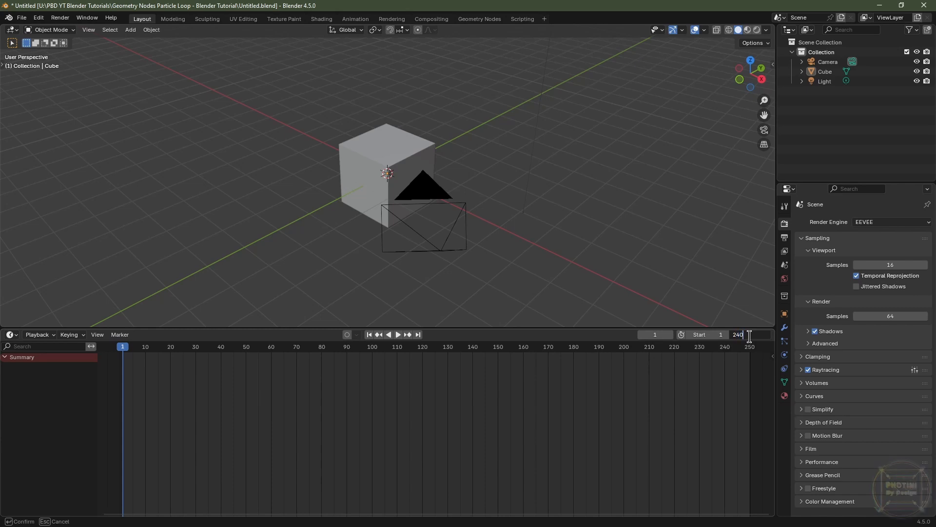
pyautogui.write('240')
pyautogui.press('Return')
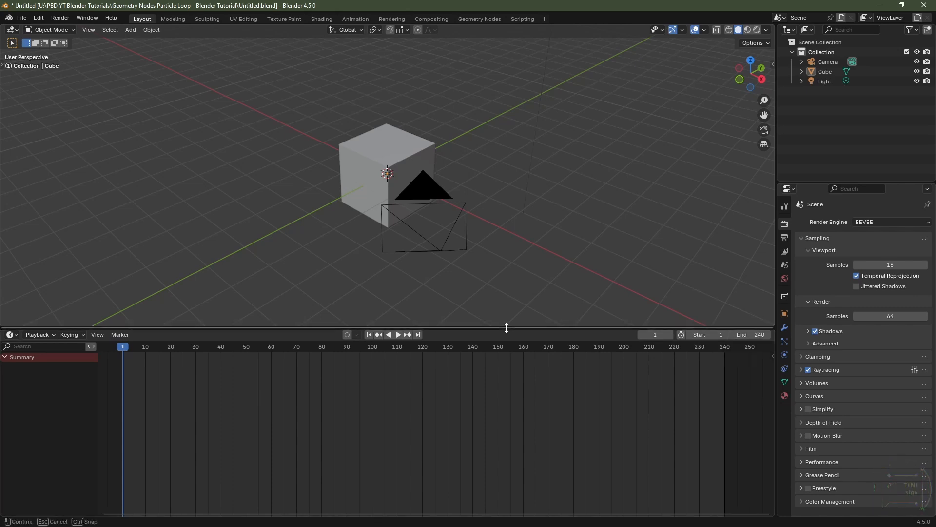
# Step: Shrink the timeline, split the viewport again and turn the new area into a Geometry Node Editor
pyautogui.moveTo(505, 328); pyautogui.dragTo(506, 484)
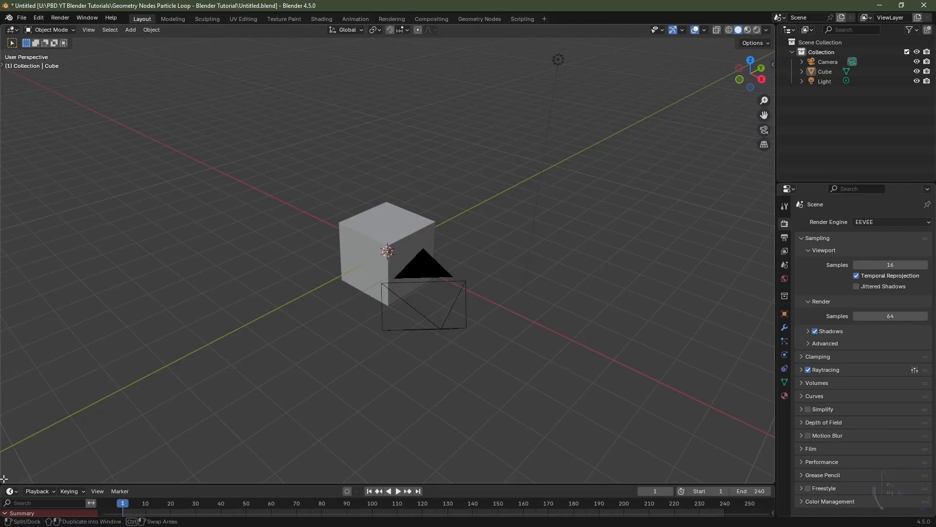
pyautogui.moveTo(4, 479); pyautogui.dragTo(23, 329)
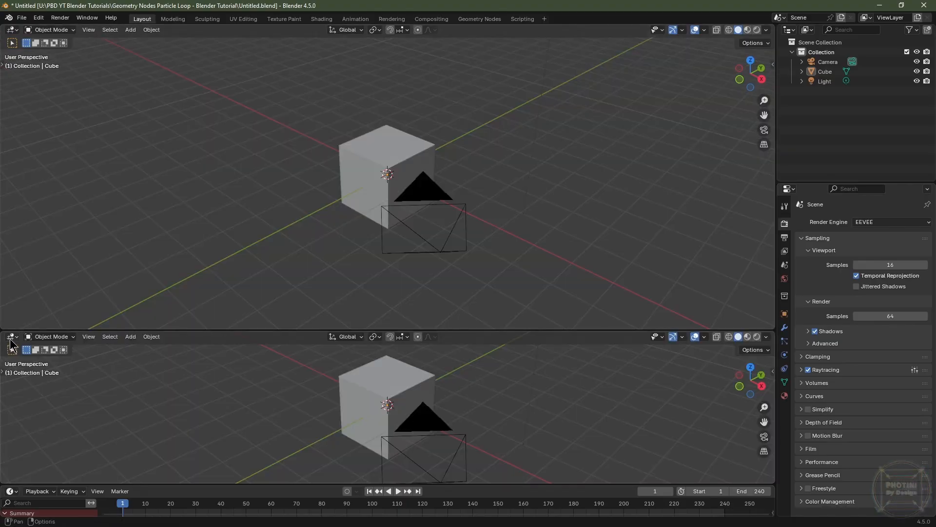
pyautogui.click(12, 338)
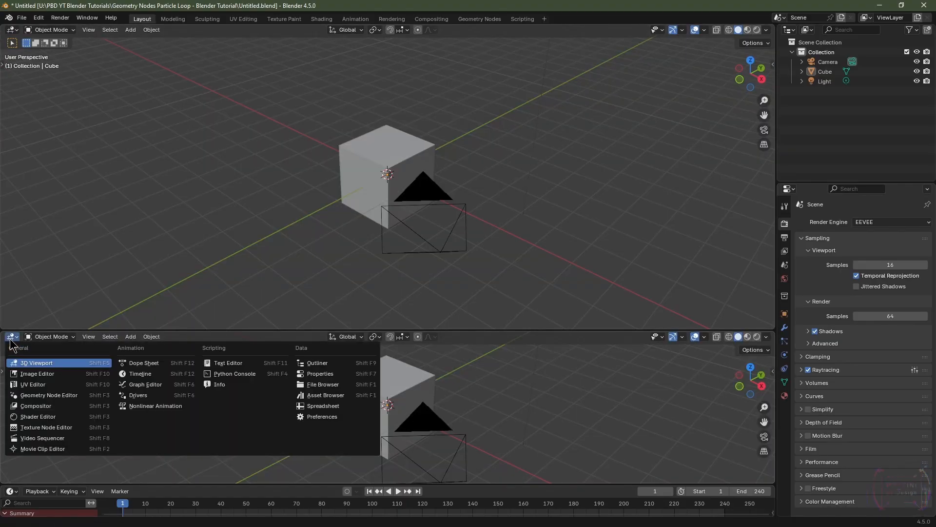
pyautogui.click(32, 394)
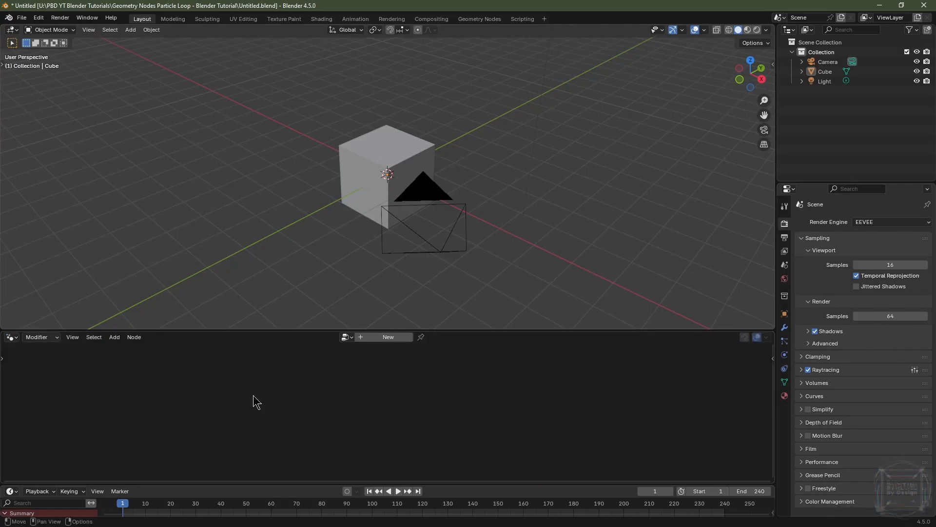
# Step: Select the cube and create a new Geometry Nodes tree for it
pyautogui.click(374, 155)
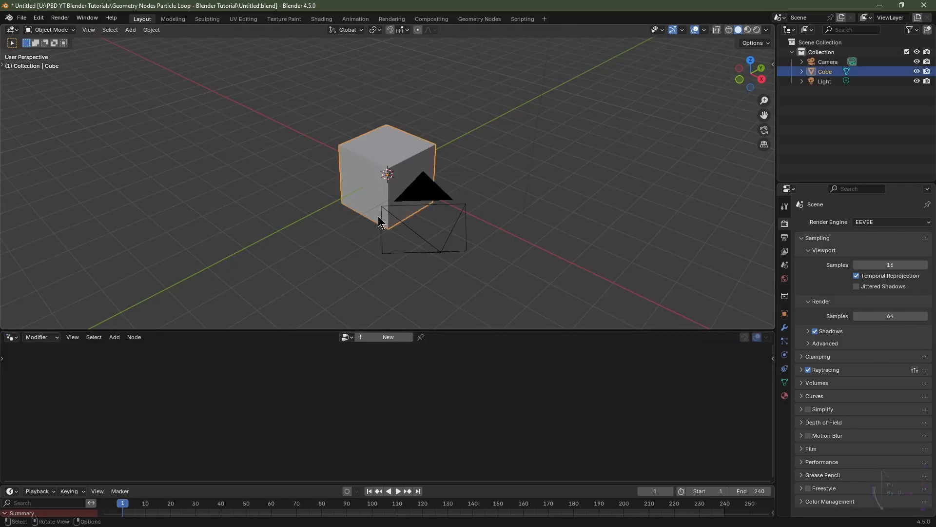
pyautogui.click(376, 338)
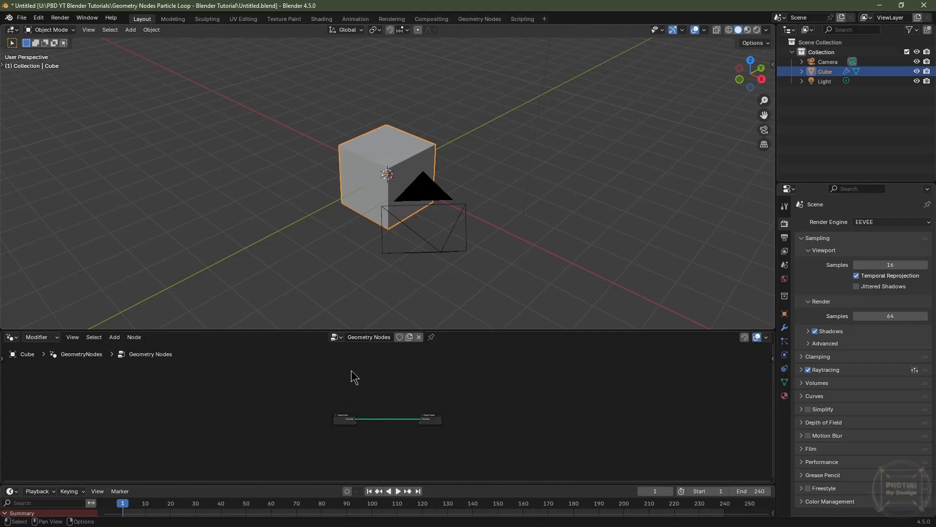
# Step: Delete the Group Input node from the node tree
pyautogui.moveTo(319, 330); pyautogui.dragTo(309, 229)
pyautogui.scroll(3, 419, 394)
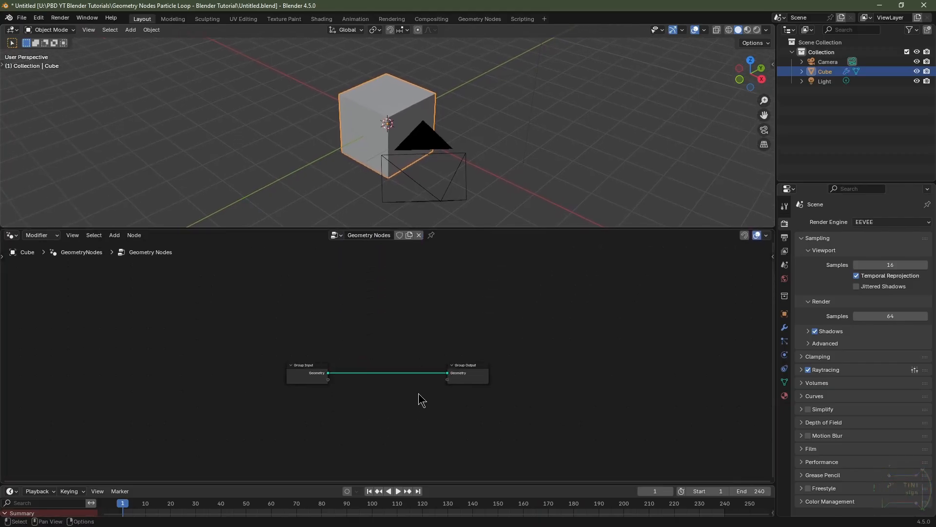
pyautogui.scroll(5, 397, 359)
pyautogui.click(192, 365)
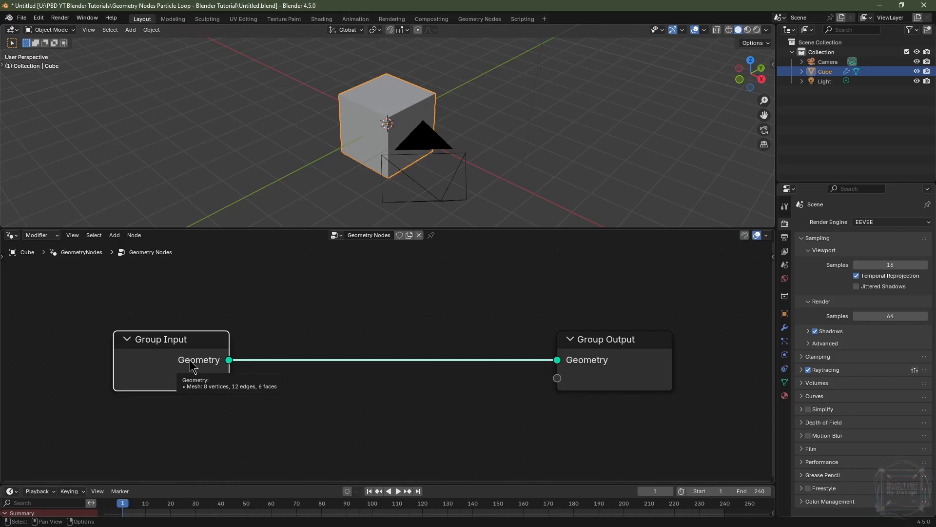
pyautogui.press('x')
# Step: Add an Ico Sphere node to the tree
pyautogui.hotkey('shift', 'a')
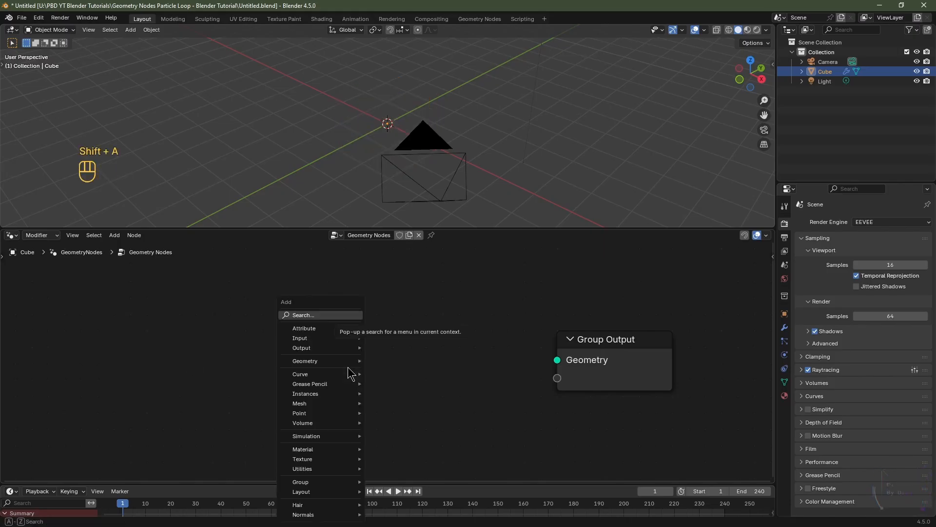
pyautogui.write('ico')
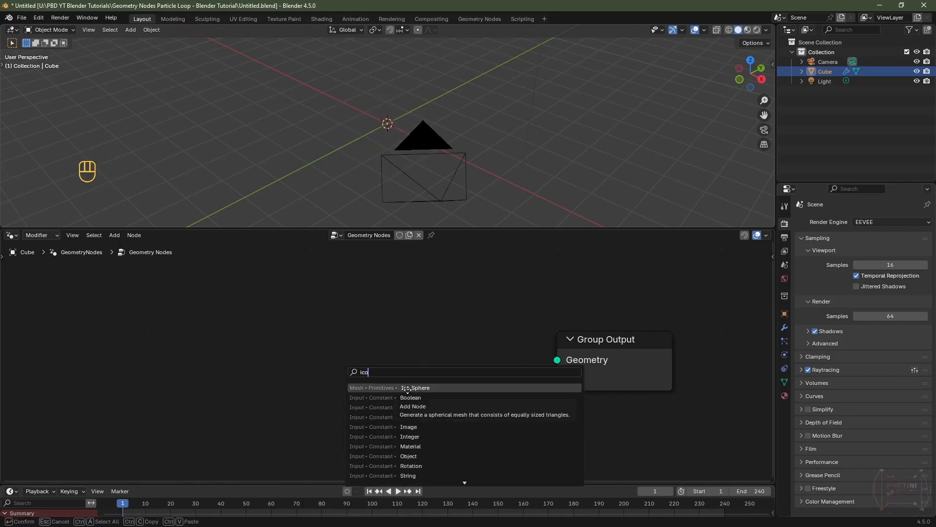
pyautogui.click(407, 385)
pyautogui.click(47, 330)
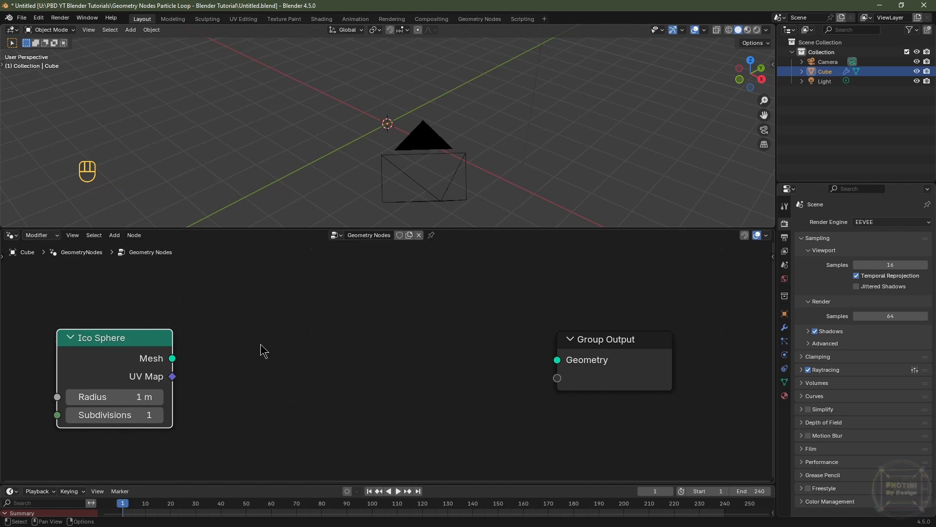
# Step: Set the Ico Sphere's subdivisions to 3 and radius to 2 m, and connect its mesh to the Group Output
pyautogui.click(158, 414)
pyautogui.click(158, 414)
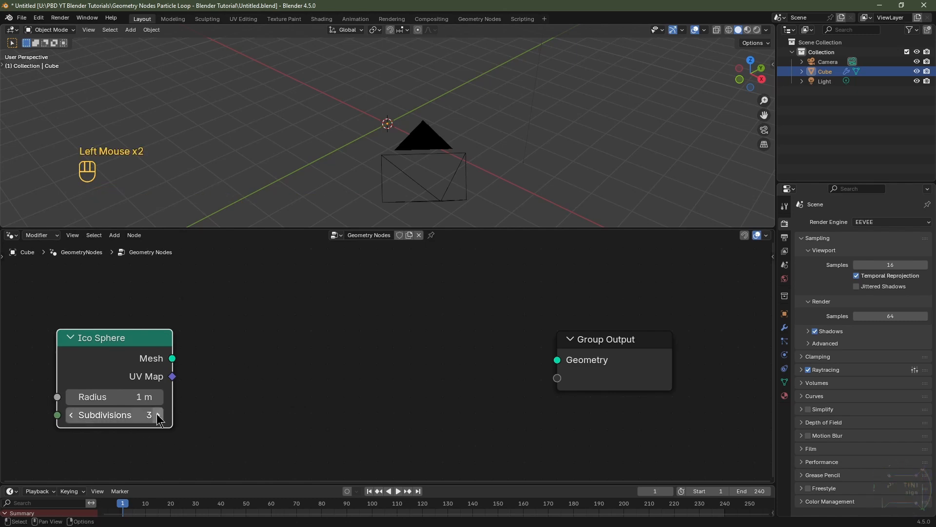
pyautogui.click(141, 400)
pyautogui.write('2')
pyautogui.press('Return')
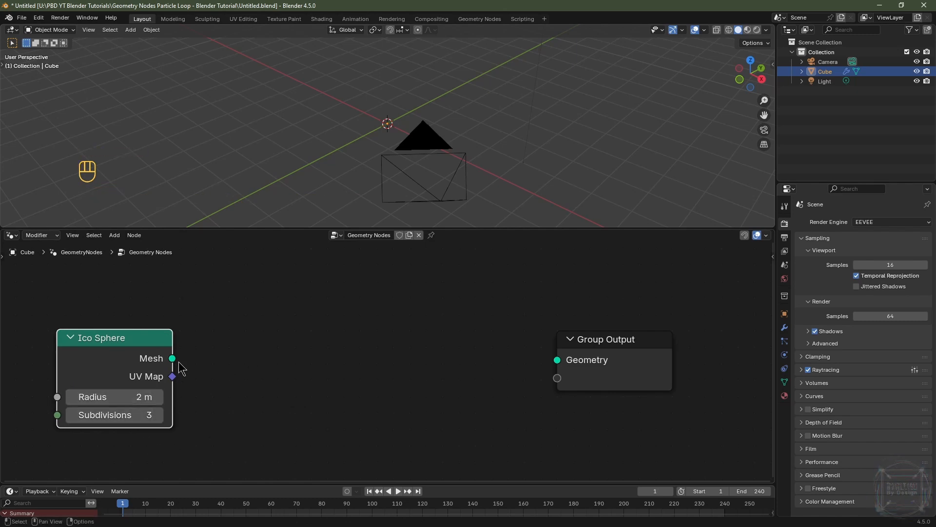
pyautogui.moveTo(172, 358); pyautogui.dragTo(549, 362)
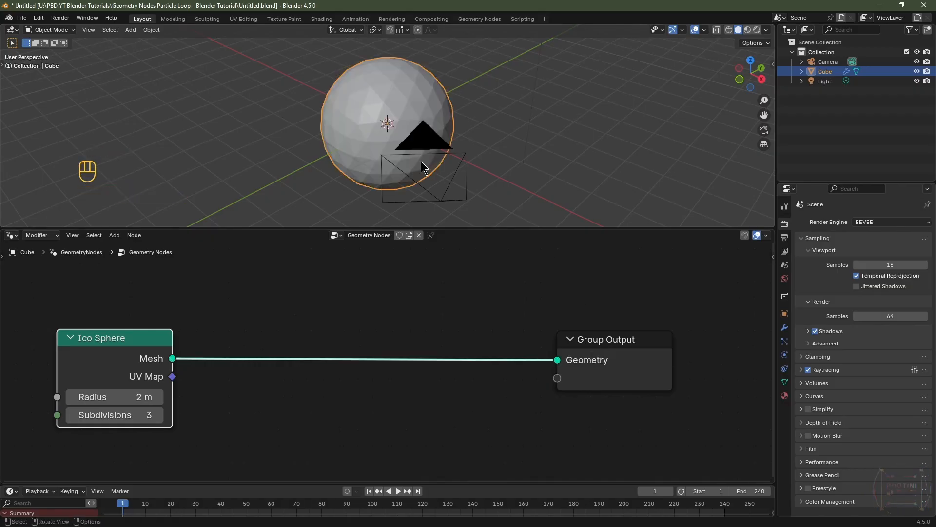
pyautogui.press('KP_1')
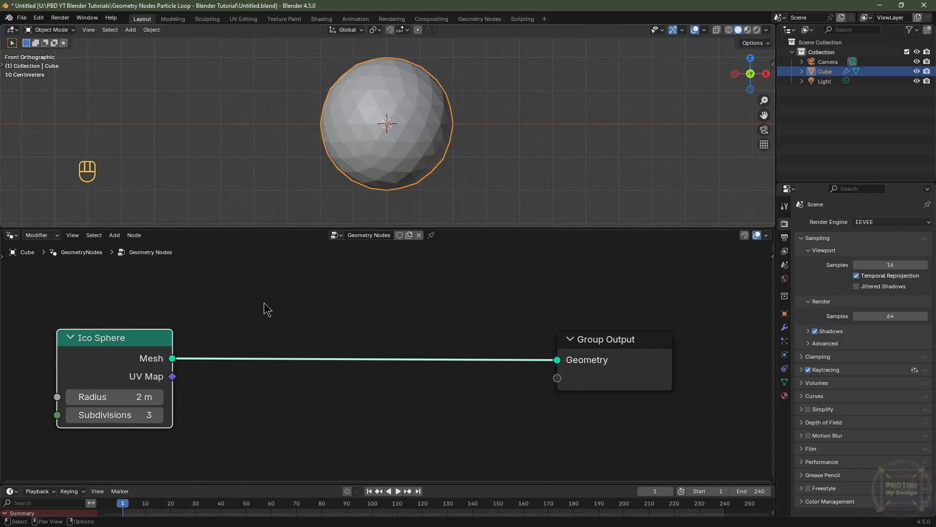
# Step: Insert a Mesh to Volume node between the Ico Sphere and the Group Output
pyautogui.hotkey('shift', 'a')
pyautogui.moveTo(281, 351)
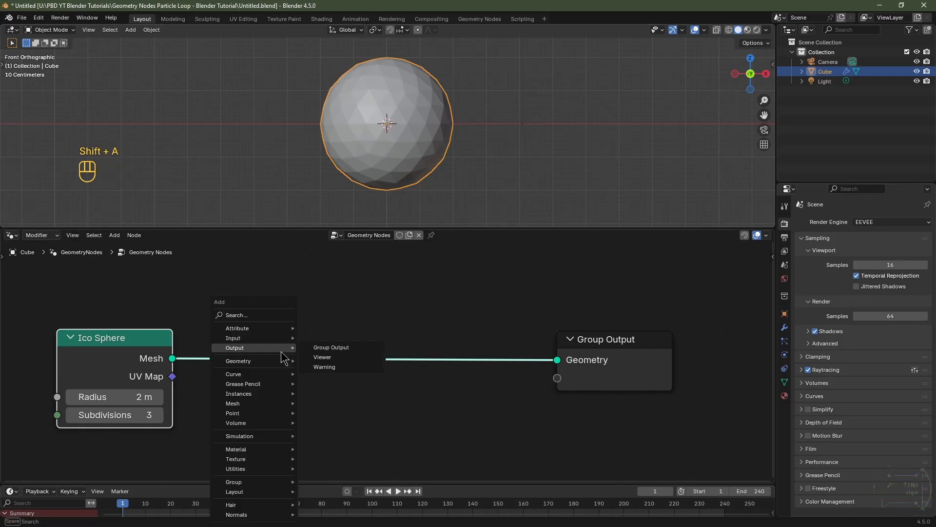
pyautogui.write('mesh to')
pyautogui.click(380, 393)
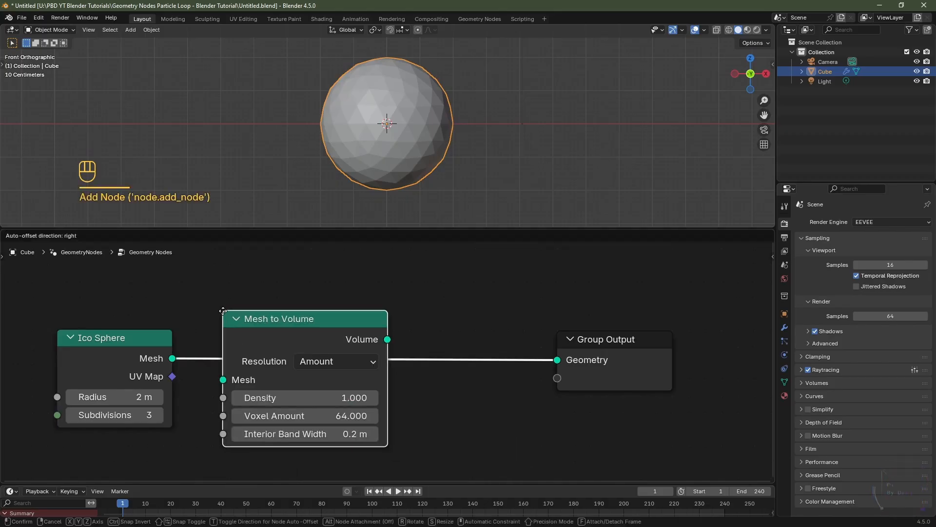
pyautogui.click(223, 311)
# Step: Set the Mesh to Volume density to 24
pyautogui.click(335, 393)
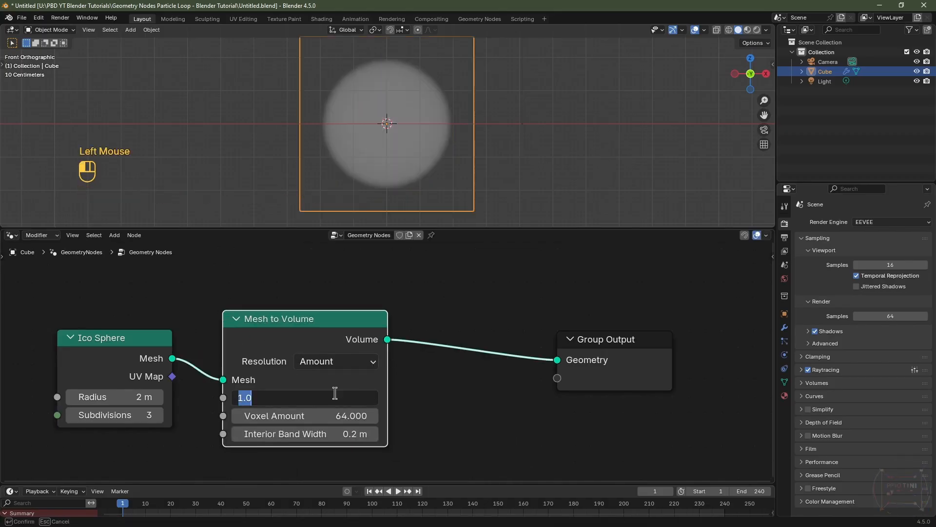
pyautogui.write('24')
pyautogui.press('Return')
# Step: Insert a Distribute Points in Volume node between Mesh to Volume and the Group Output
pyautogui.hotkey('shift', 'a')
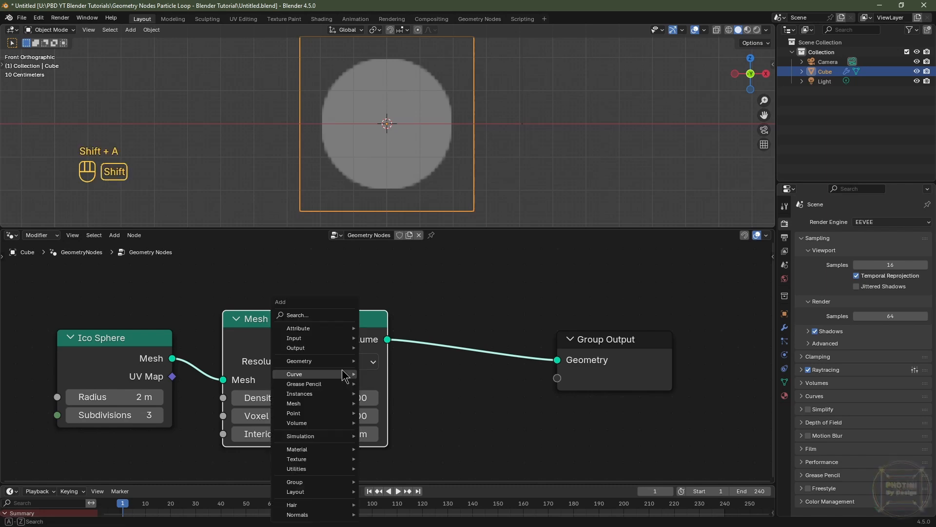
pyautogui.moveTo(343, 374)
pyautogui.write('distribute')
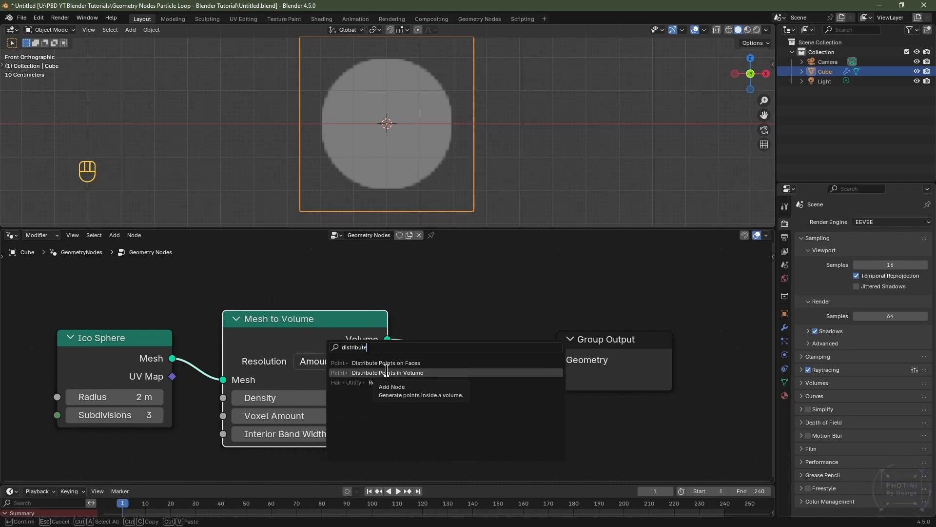
pyautogui.click(387, 372)
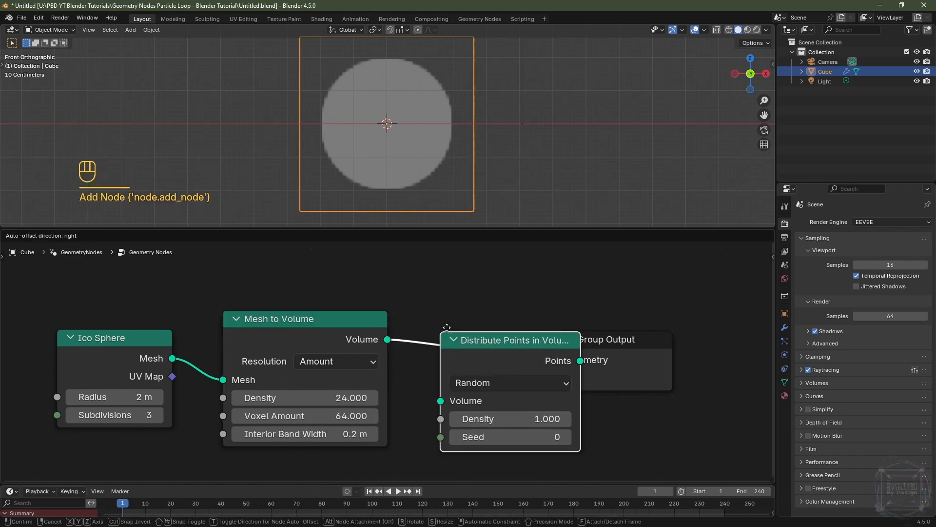
pyautogui.click(422, 302)
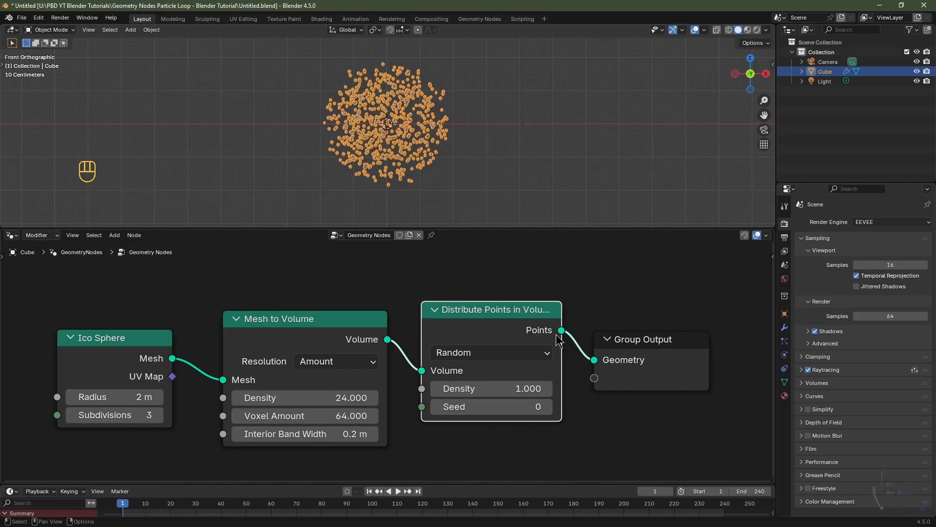
# Step: Set the Distribute Points in Volume density to 250
pyautogui.click(507, 382)
pyautogui.write('2')
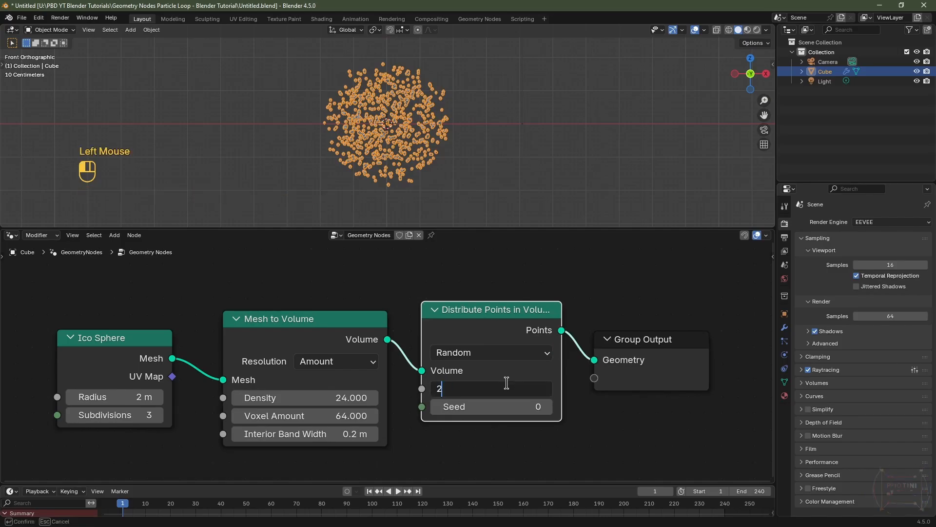
pyautogui.write('50')
pyautogui.press('Return')
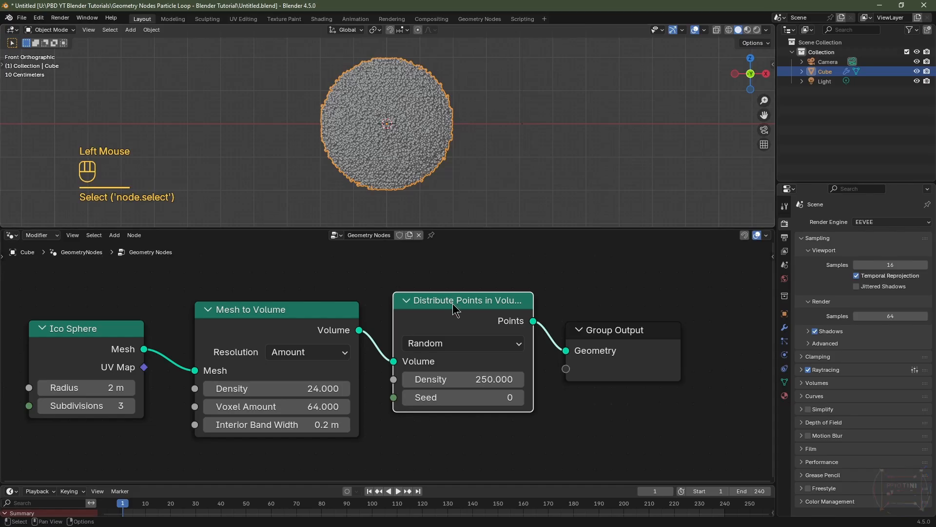
# Step: Duplicate the Distribute Points in Volume node with its volume input kept connected, placing the copy below
pyautogui.click(452, 304)
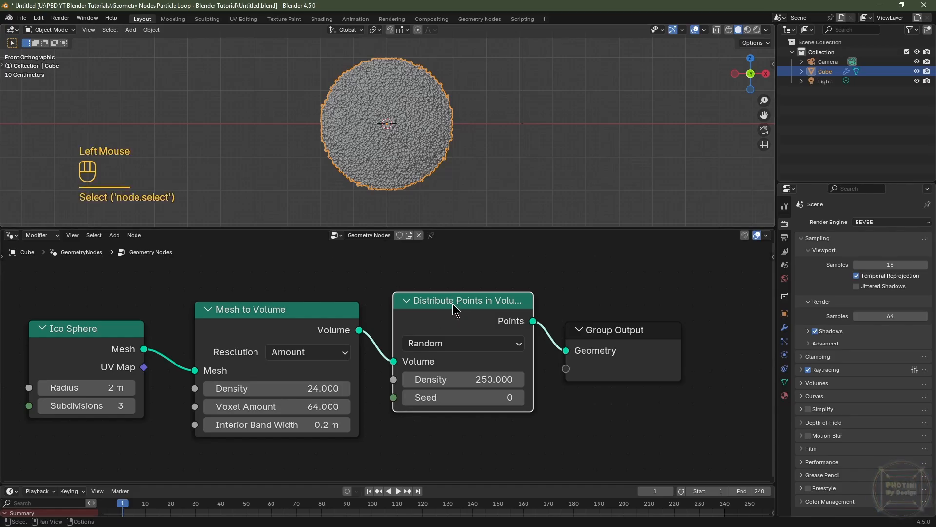
pyautogui.hotkey('ctrl', 'shift', 'd')
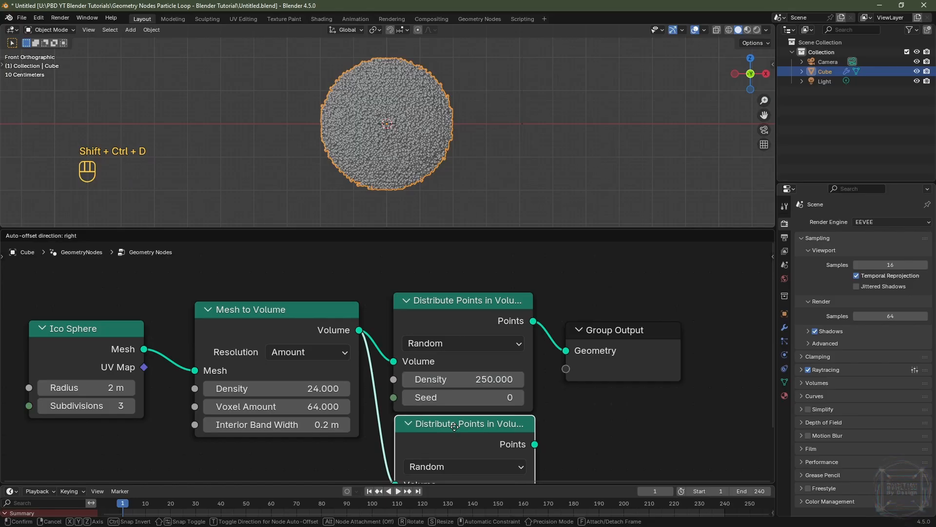
pyautogui.click(455, 427)
pyautogui.moveTo(571, 427); pyautogui.dragTo(541, 324, button='middle')
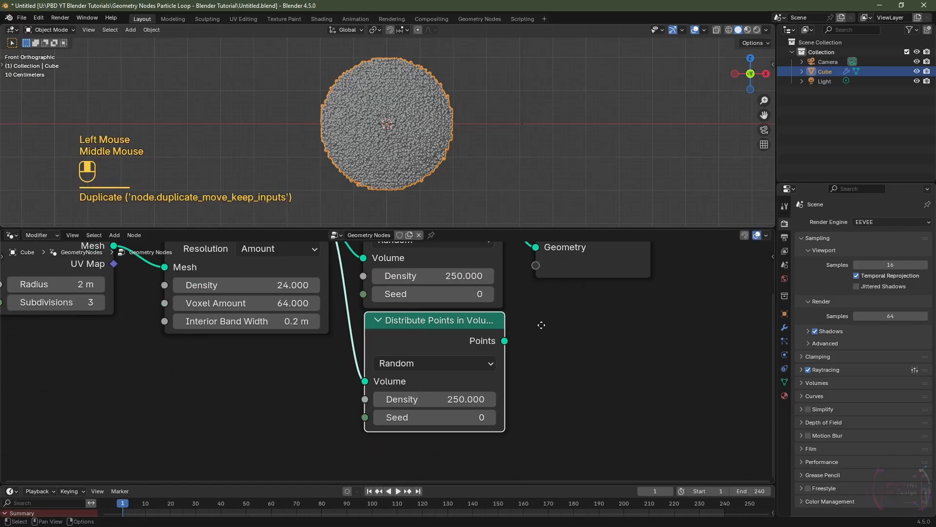
# Step: Set the duplicated node's density to 5
pyautogui.click(453, 399)
pyautogui.write('5')
pyautogui.press('Return')
# Step: Insert a Switch node between the high-density Distribute Points node and the Group Output, feeding the low-density points into its True input
pyautogui.scroll(-2, 561, 397)
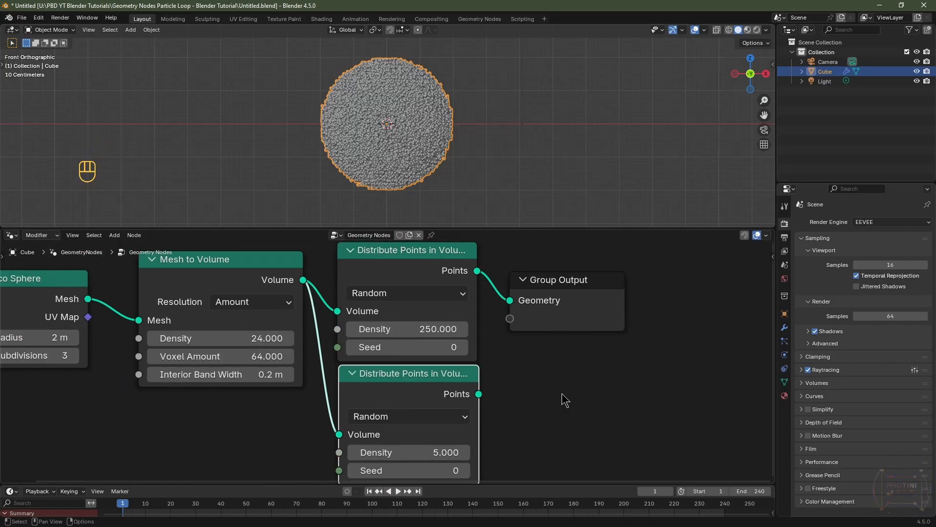
pyautogui.hotkey('shift', 'a')
pyautogui.moveTo(563, 394)
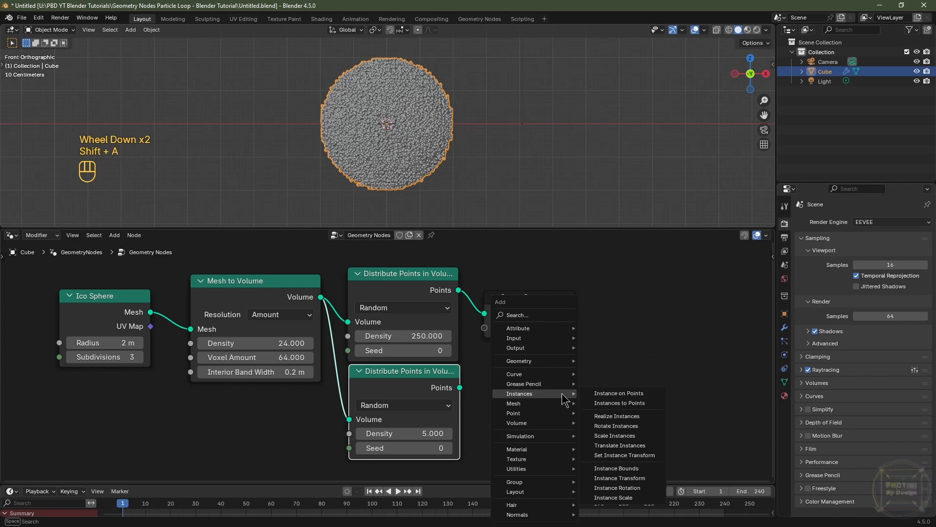
pyautogui.write('swit')
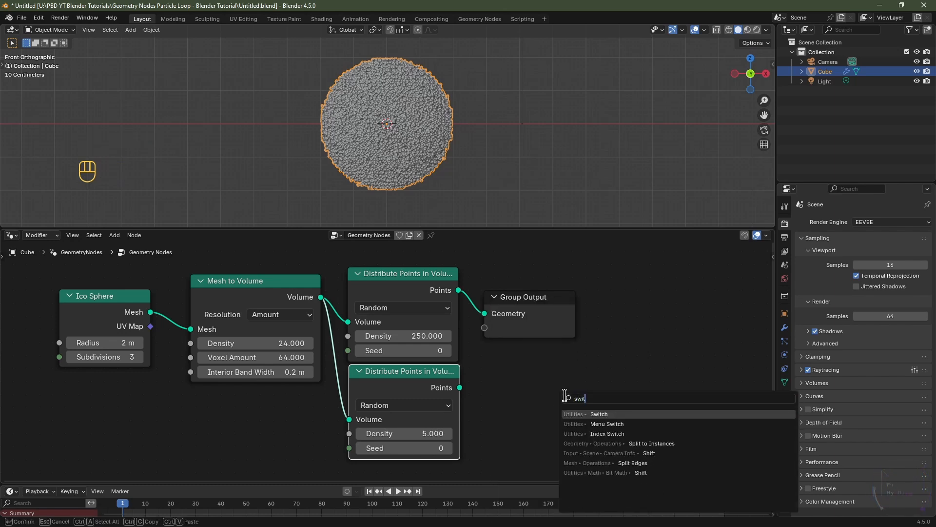
pyautogui.click(588, 414)
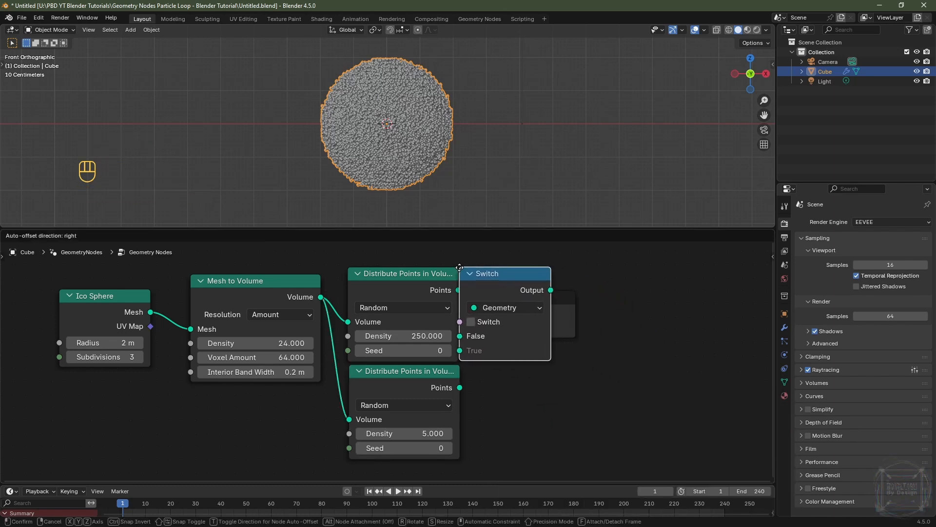
pyautogui.click(460, 267)
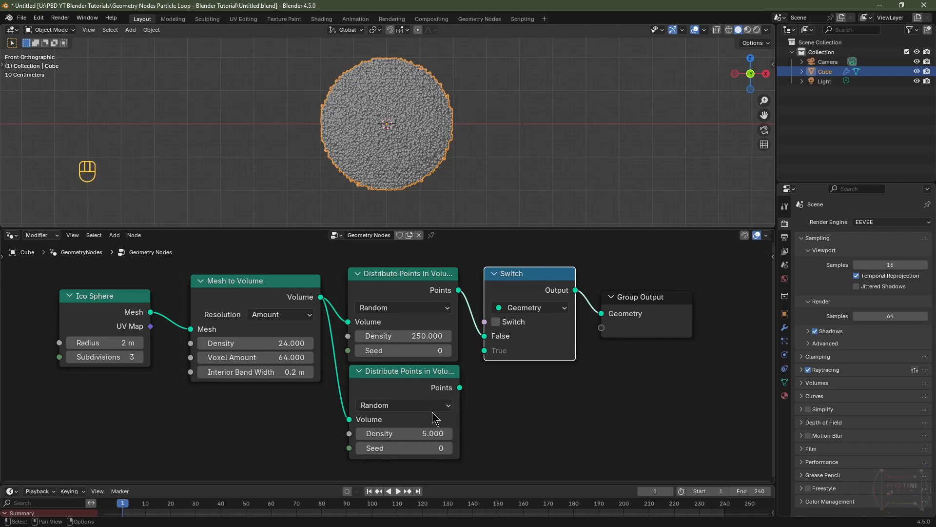
pyautogui.moveTo(460, 387); pyautogui.dragTo(491, 362)
# Step: Add an Is Viewport node and connect it to the Switch node's Switch input
pyautogui.moveTo(469, 309); pyautogui.dragTo(479, 350, button='middle')
pyautogui.hotkey('shift', 'a')
pyautogui.moveTo(479, 350)
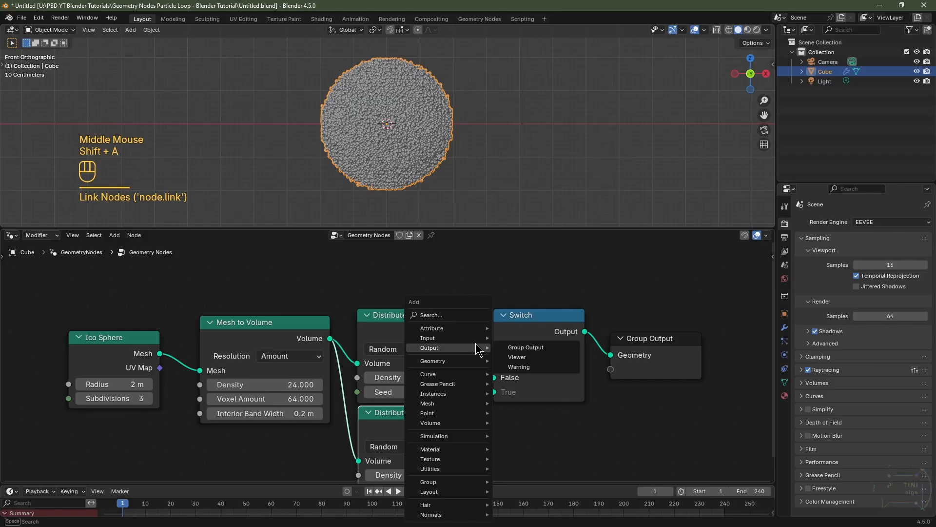
pyautogui.write('is v')
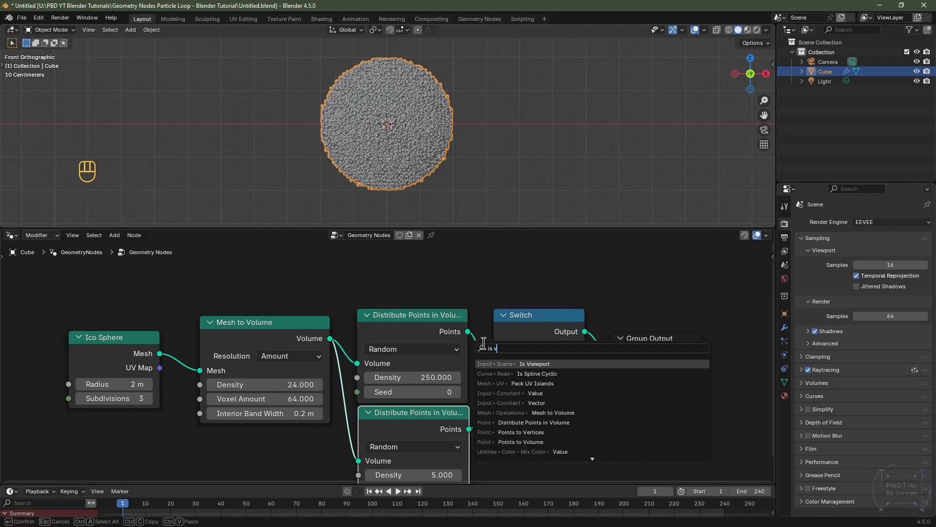
pyautogui.click(518, 364)
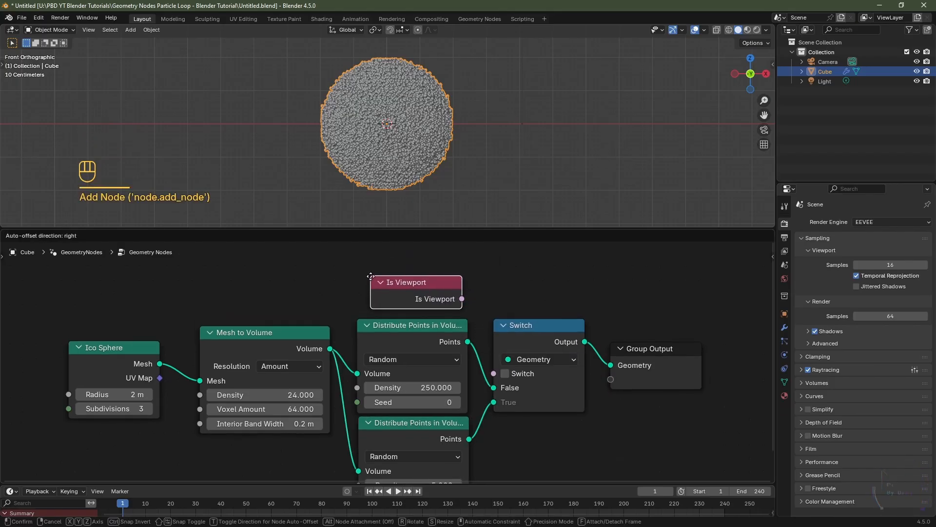
pyautogui.click(501, 282)
pyautogui.moveTo(462, 298); pyautogui.dragTo(490, 374)
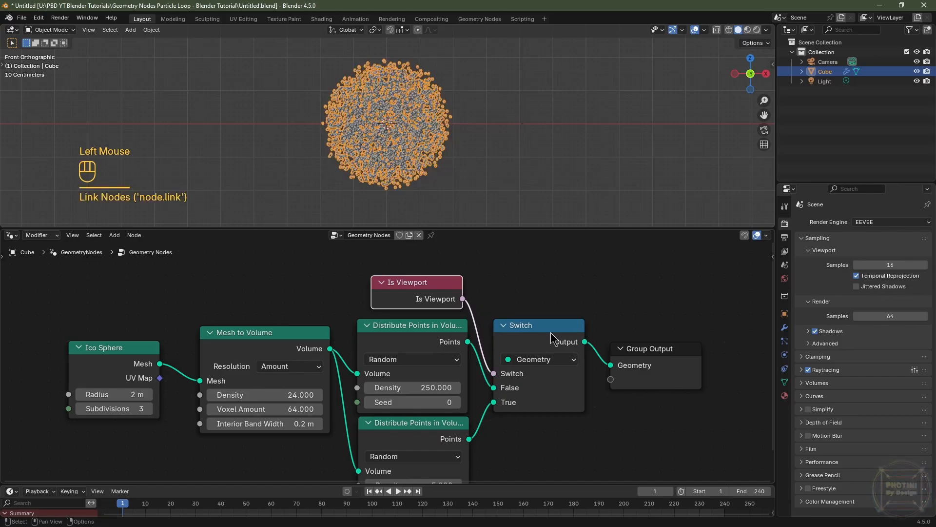
# Step: Set the low-density Distribute Points in Volume node's density to 1
pyautogui.moveTo(521, 357); pyautogui.dragTo(520, 312, button='middle')
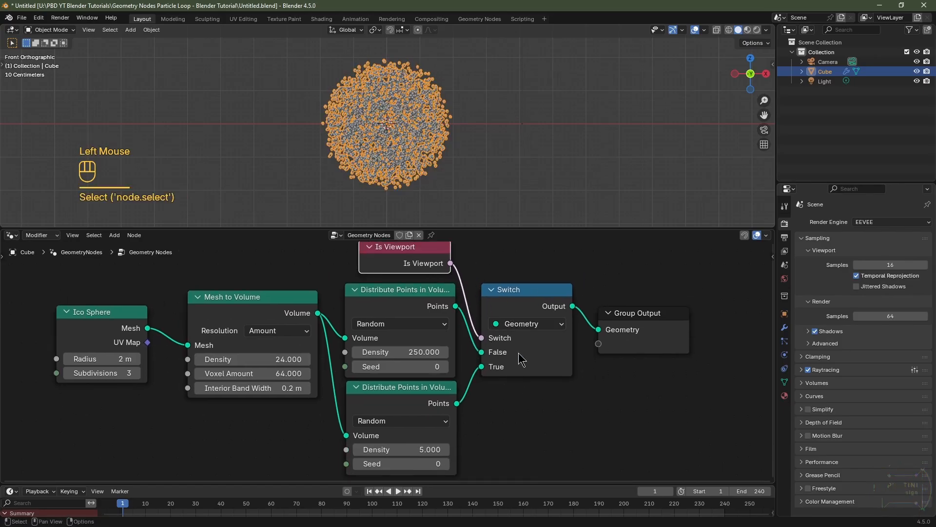
pyautogui.click(407, 406)
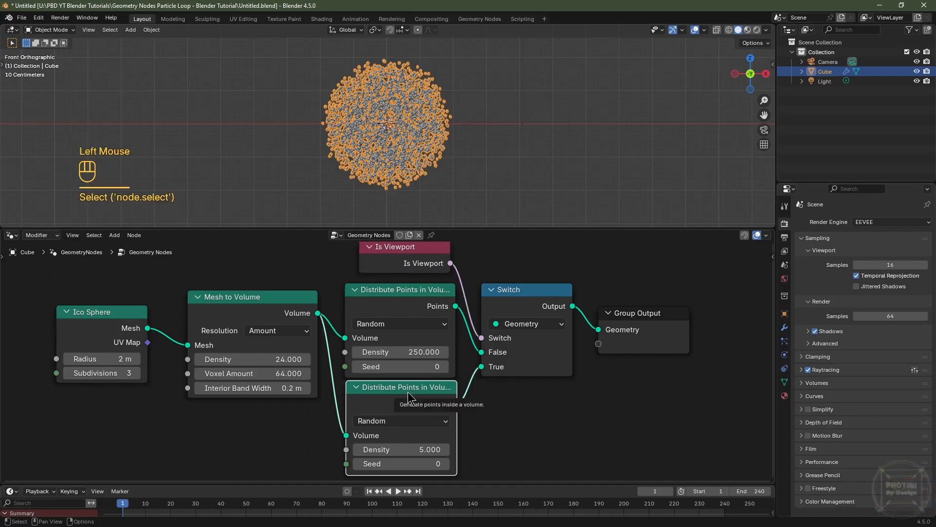
pyautogui.doubleClick(404, 447)
pyautogui.write('1')
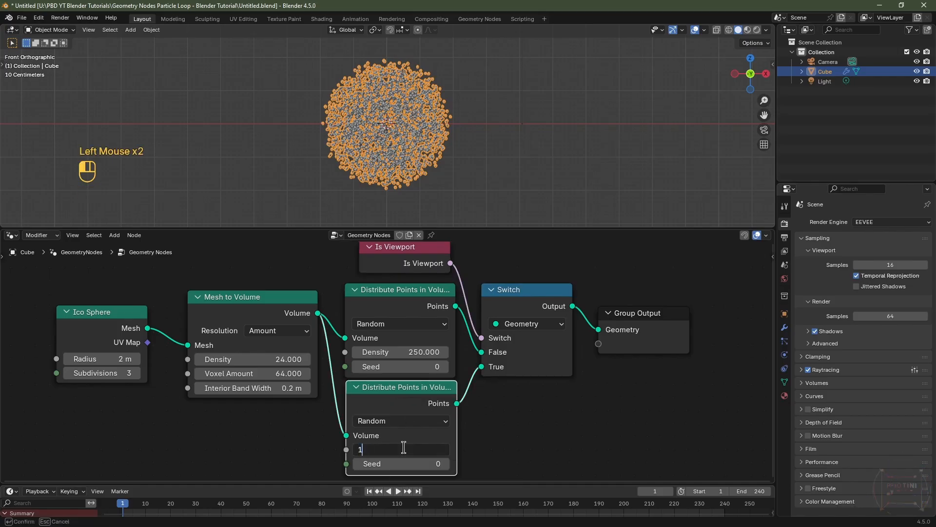
pyautogui.press('Return')
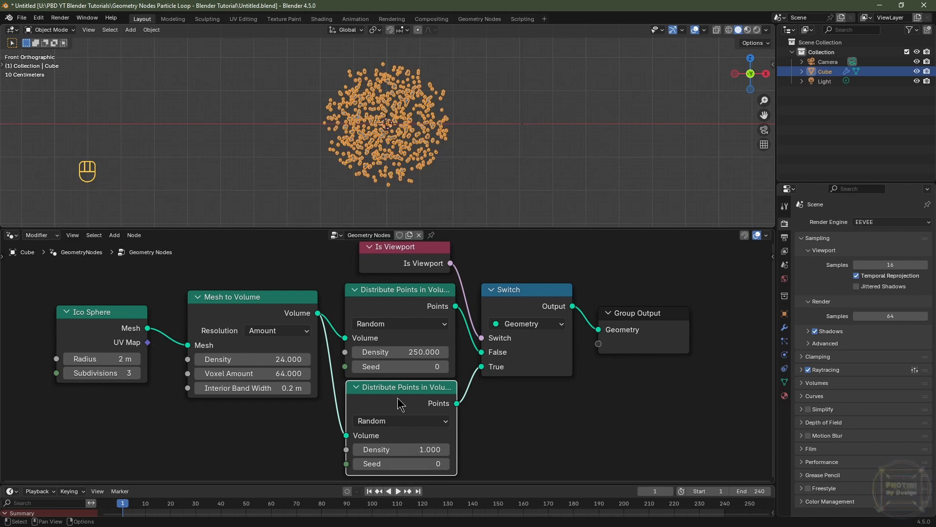
# Step: Move the Group Output node further right to make room after the Switch node
pyautogui.click(387, 303)
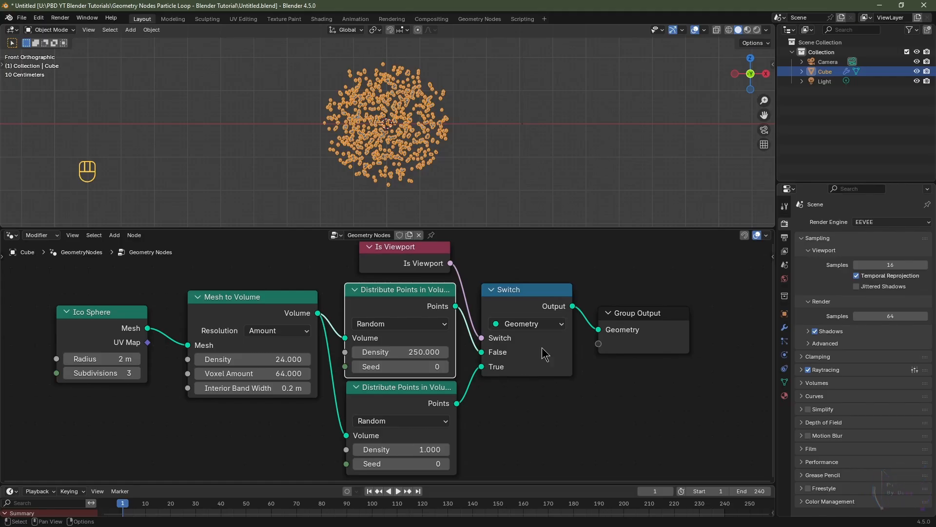
pyautogui.doubleClick(535, 412)
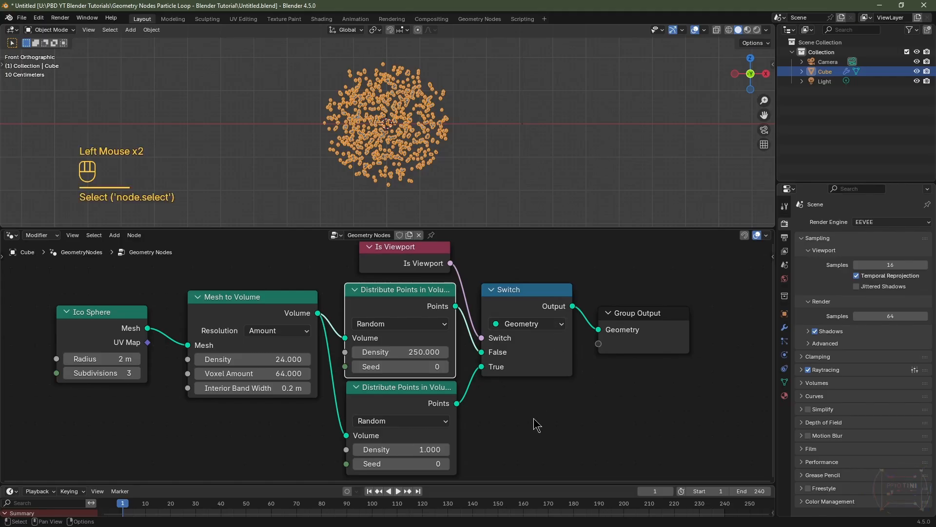
pyautogui.click(536, 425)
pyautogui.scroll(-2, 537, 424)
pyautogui.moveTo(556, 415); pyautogui.dragTo(369, 431, button='middle')
pyautogui.moveTo(367, 346); pyautogui.dragTo(696, 329)
# Step: Add a Repeat zone after the Switch, wiring the Switch output into it and its geometry output to the Group Output
pyautogui.hotkey('shift', 'a')
pyautogui.moveTo(453, 395)
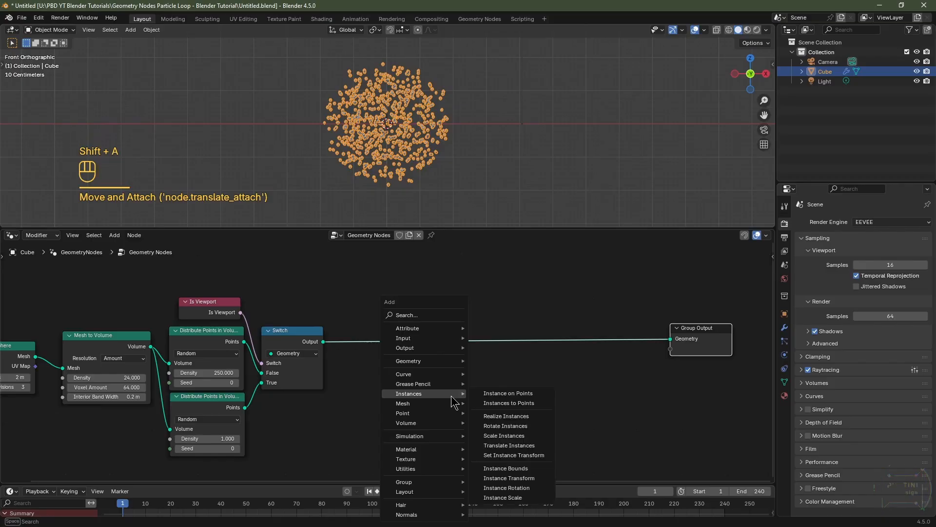
pyautogui.write('repeat')
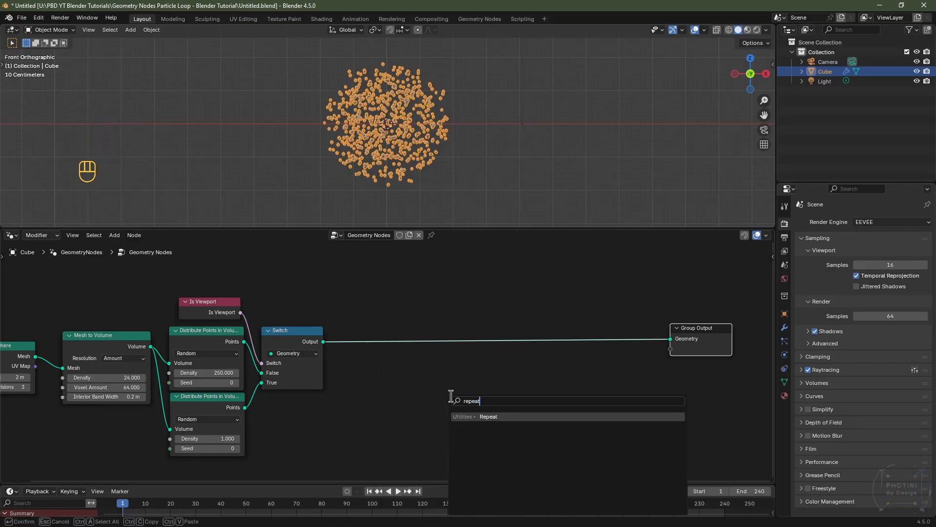
pyautogui.click(492, 412)
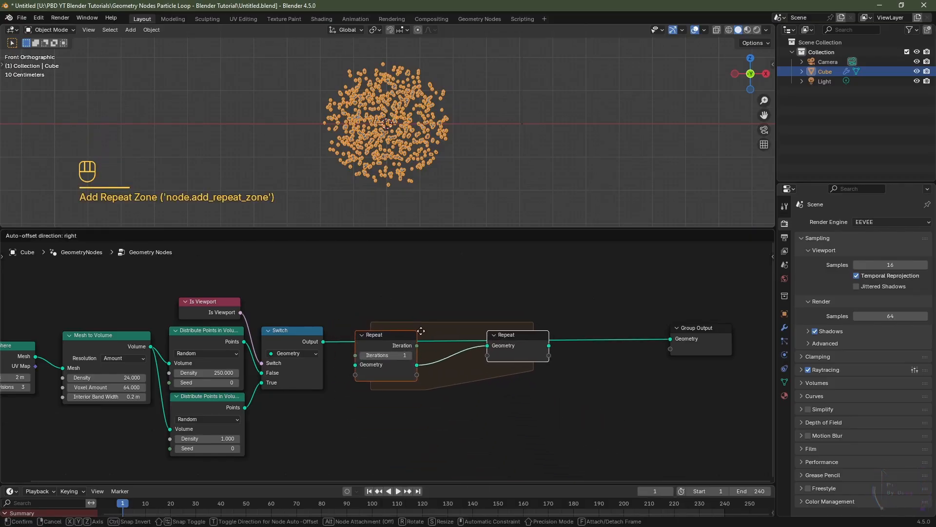
pyautogui.click(425, 331)
pyautogui.moveTo(324, 341); pyautogui.dragTo(355, 365)
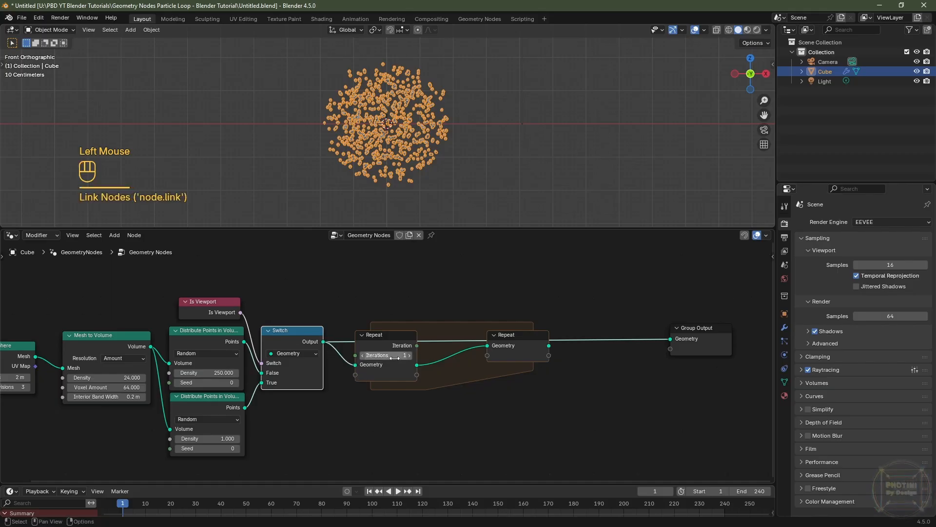
pyautogui.moveTo(548, 346); pyautogui.dragTo(670, 341)
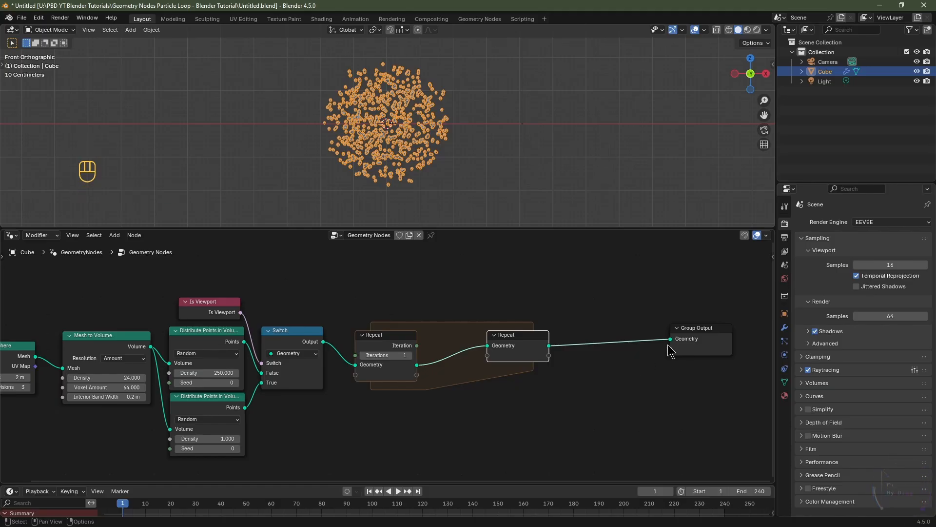
# Step: Insert a Set Position node inside the Repeat zone
pyautogui.hotkey('shift', 'a')
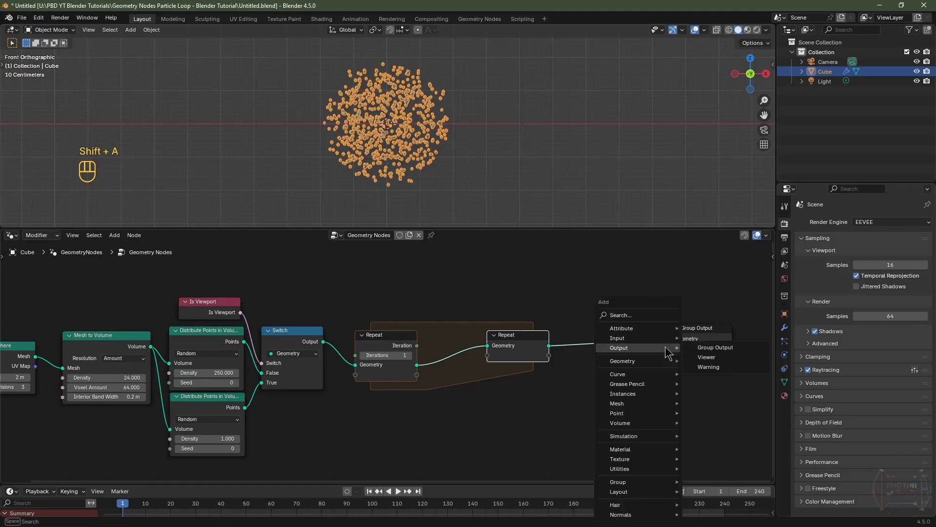
pyautogui.write('set pos')
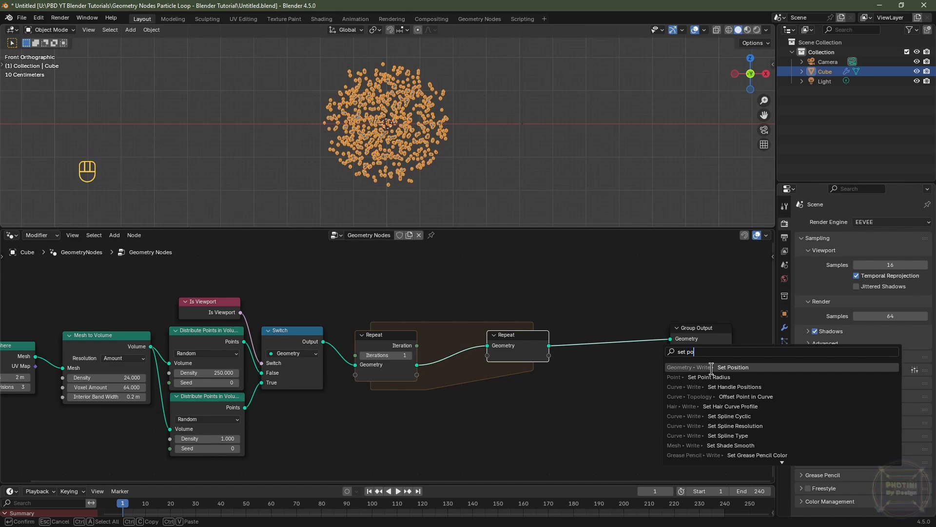
pyautogui.press('Return')
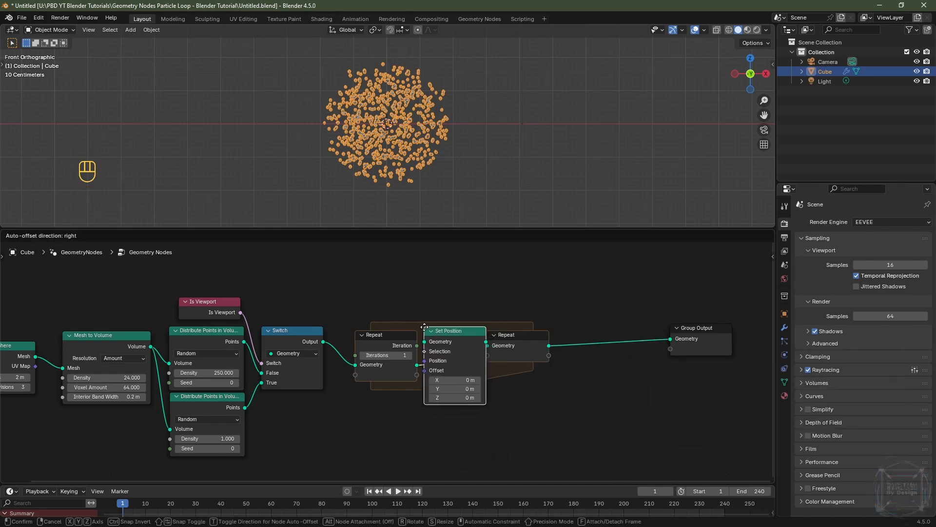
pyautogui.click(434, 327)
# Step: Add a Noise Texture node below the Switch node
pyautogui.hotkey('shift', 'a')
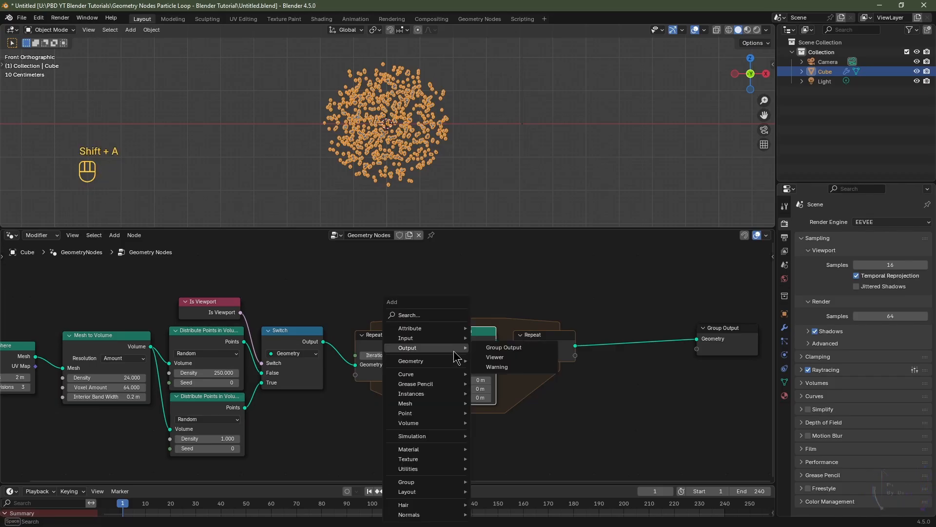
pyautogui.write('noise')
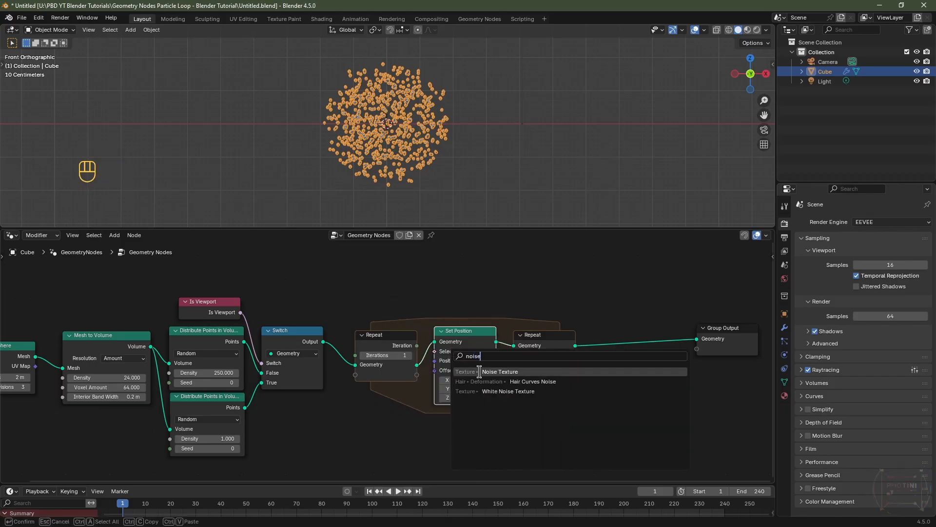
pyautogui.press('Return')
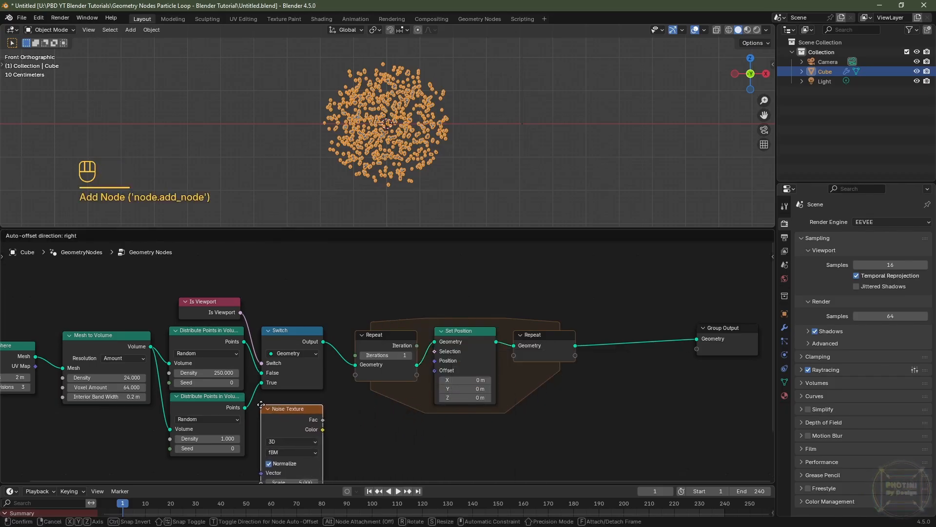
pyautogui.click(258, 405)
# Step: Set the Noise Texture to 4D and connect its Color output to the Set Position node's Offset
pyautogui.scroll(-2, 393, 438)
pyautogui.moveTo(393, 438); pyautogui.dragTo(393, 361, button='middle')
pyautogui.moveTo(472, 227); pyautogui.dragTo(472, 146)
pyautogui.moveTo(433, 298); pyautogui.dragTo(424, 352, button='middle')
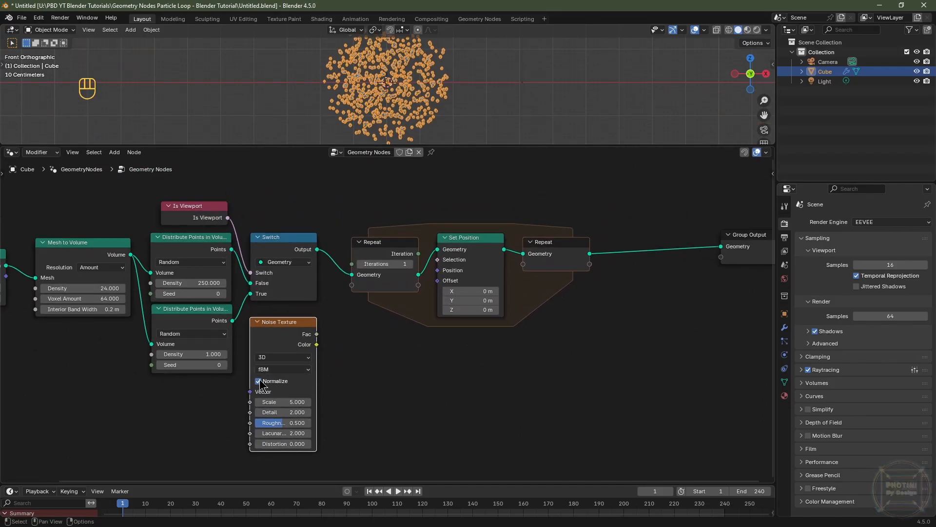
pyautogui.click(259, 381)
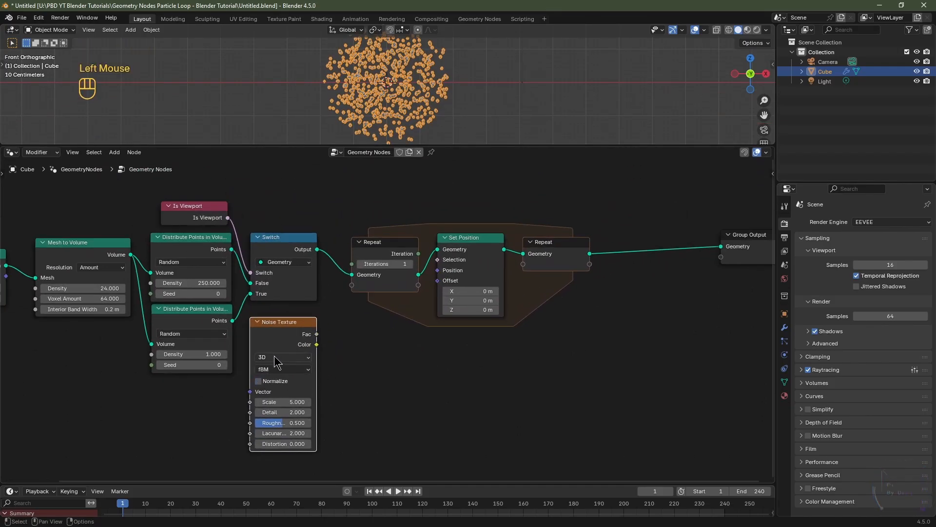
pyautogui.click(274, 357)
pyautogui.click(273, 412)
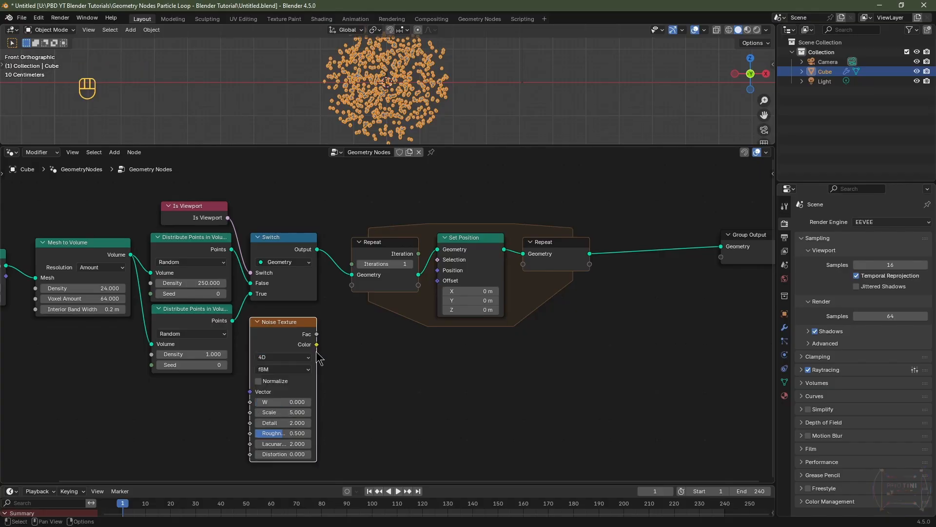
pyautogui.moveTo(316, 345); pyautogui.dragTo(439, 289)
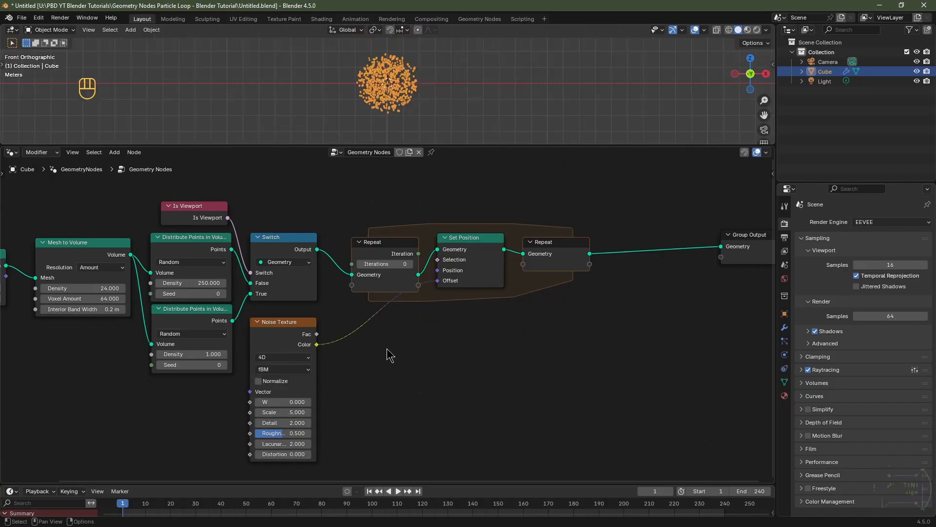
# Step: Insert a Vector Math node set to Scale between the noise Color and the Set Position Offset
pyautogui.hotkey('shift', 'a')
pyautogui.moveTo(388, 349)
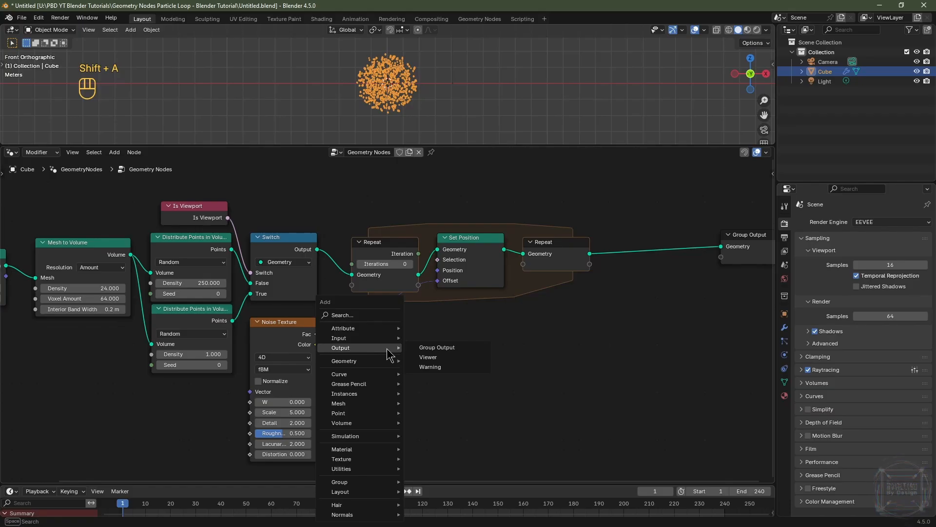
pyautogui.write('add')
pyautogui.click(439, 389)
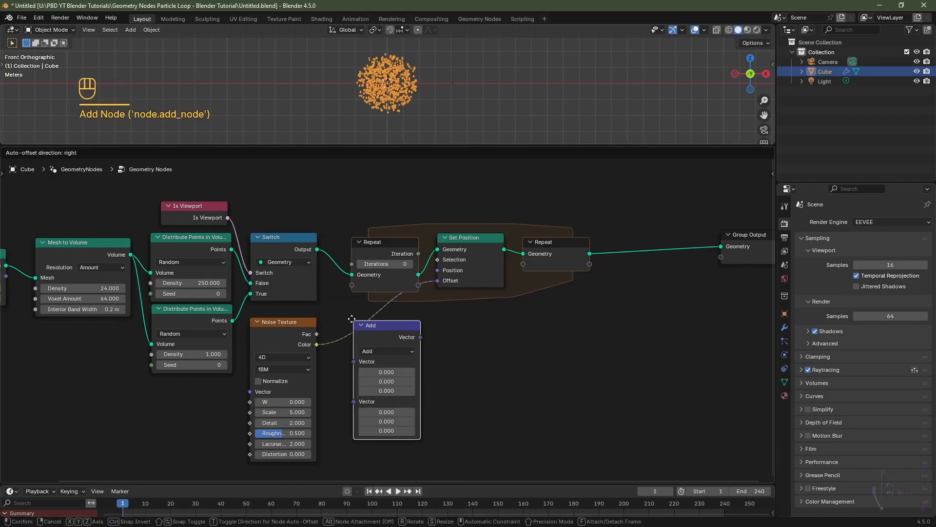
pyautogui.click(346, 311)
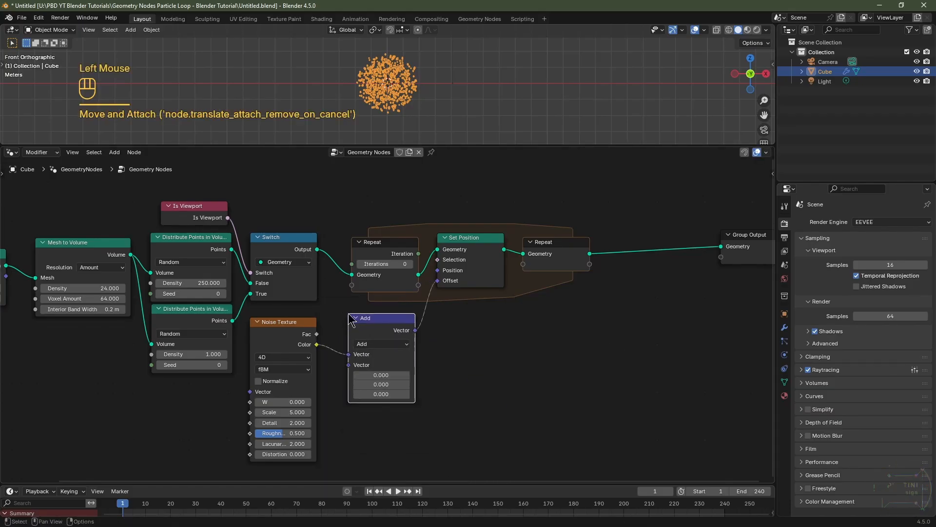
pyautogui.click(374, 344)
pyautogui.click(378, 327)
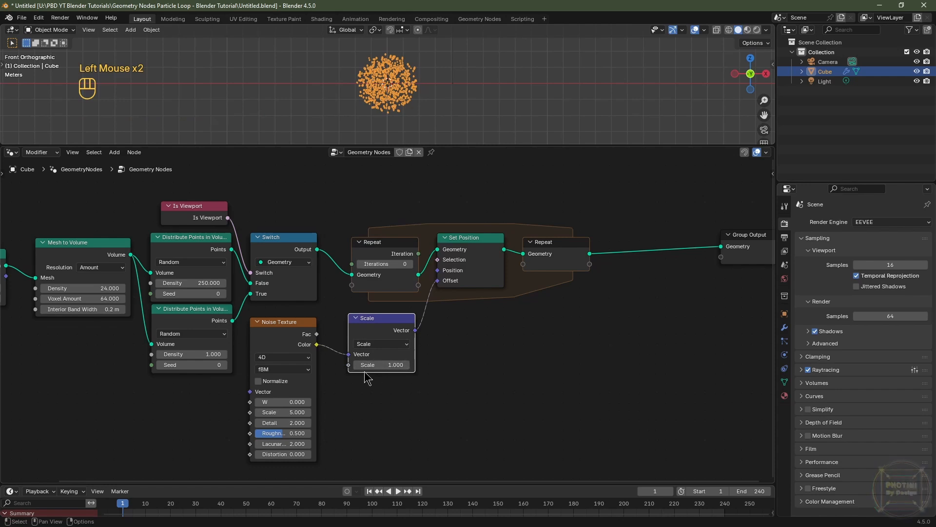
pyautogui.click(298, 344)
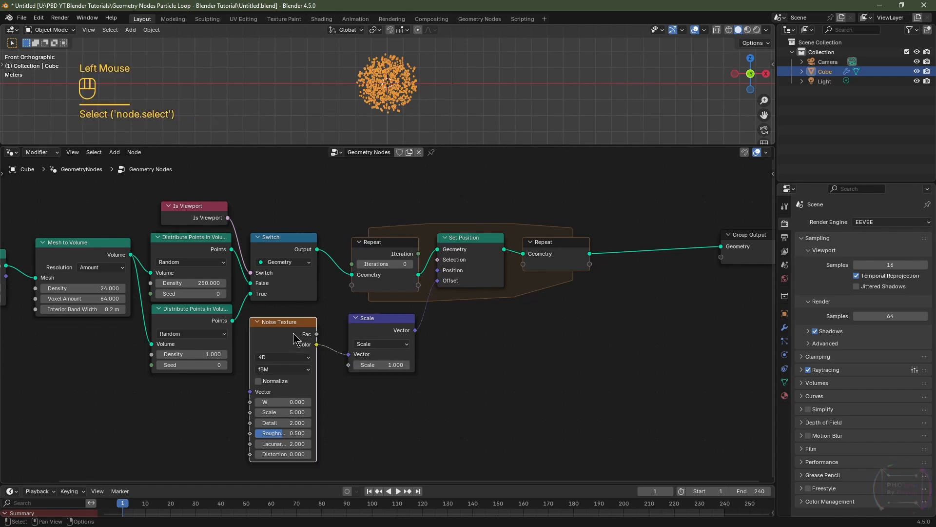
# Step: Set the Noise Texture's Detail and Roughness to 0 and its Scale to 0.5
pyautogui.doubleClick(300, 422)
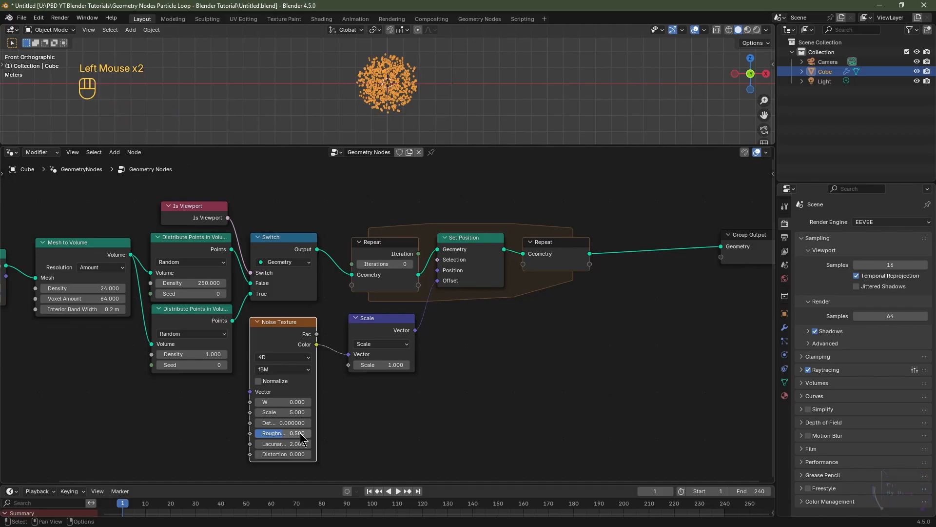
pyautogui.moveTo(300, 433); pyautogui.dragTo(261, 433)
pyautogui.click(287, 412)
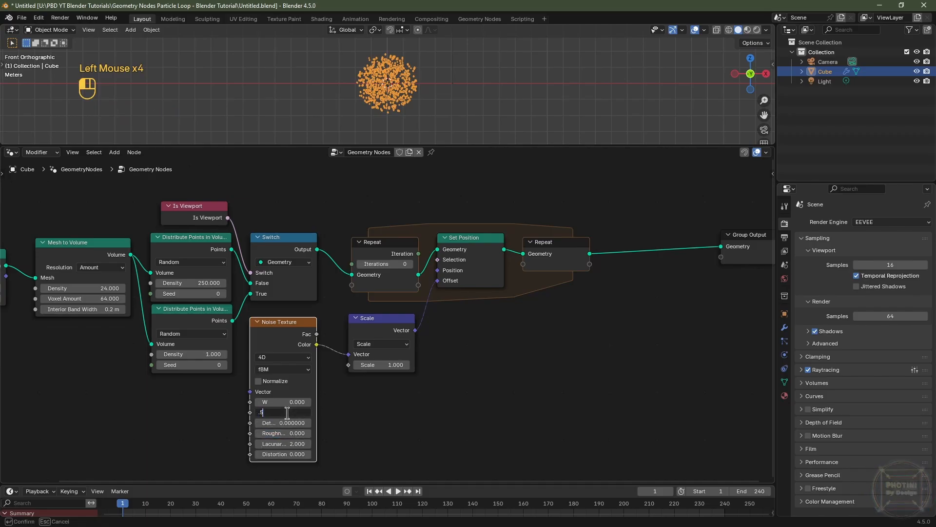
pyautogui.write('.5')
pyautogui.press('Return')
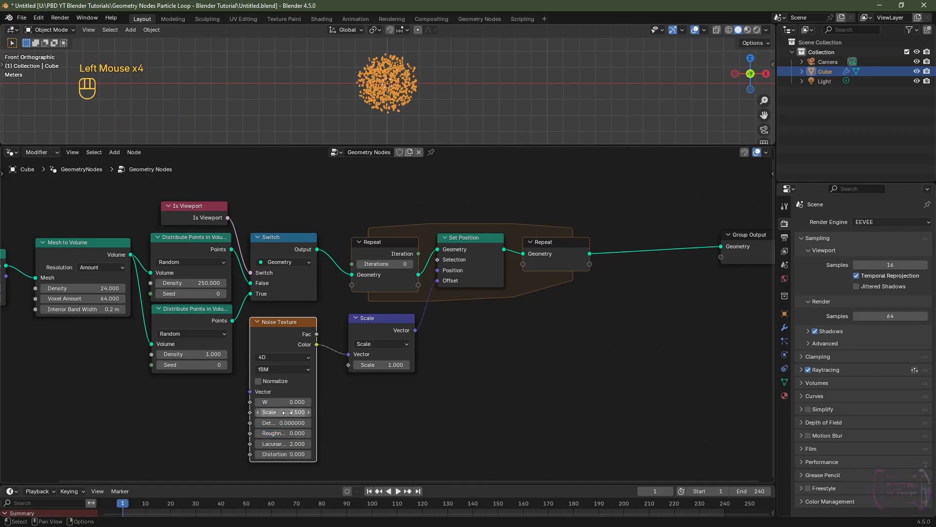
# Step: Raise the Repeat zone's Iterations to 12
pyautogui.click(383, 251)
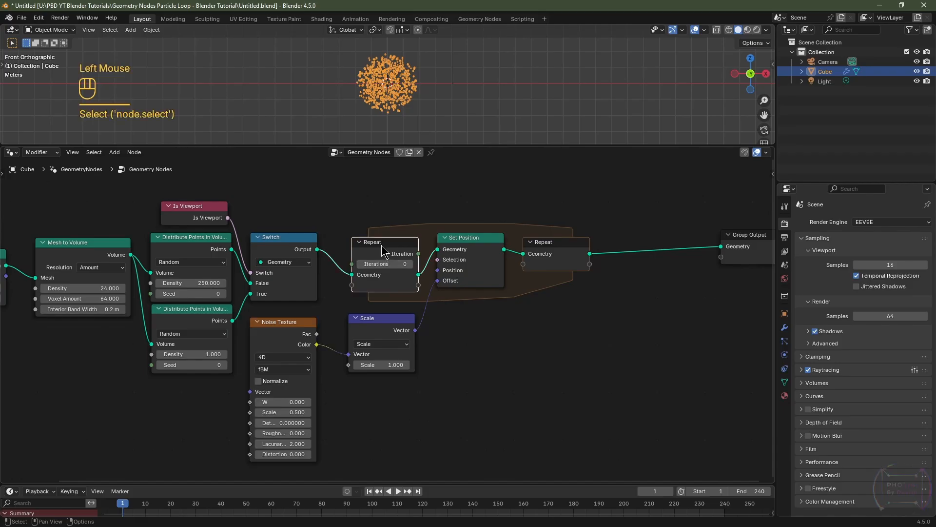
pyautogui.click(411, 264)
pyautogui.click(411, 264)
pyautogui.click(411, 265)
pyautogui.click(410, 264)
pyautogui.click(411, 263)
pyautogui.click(411, 264)
pyautogui.click(411, 264)
pyautogui.click(411, 263)
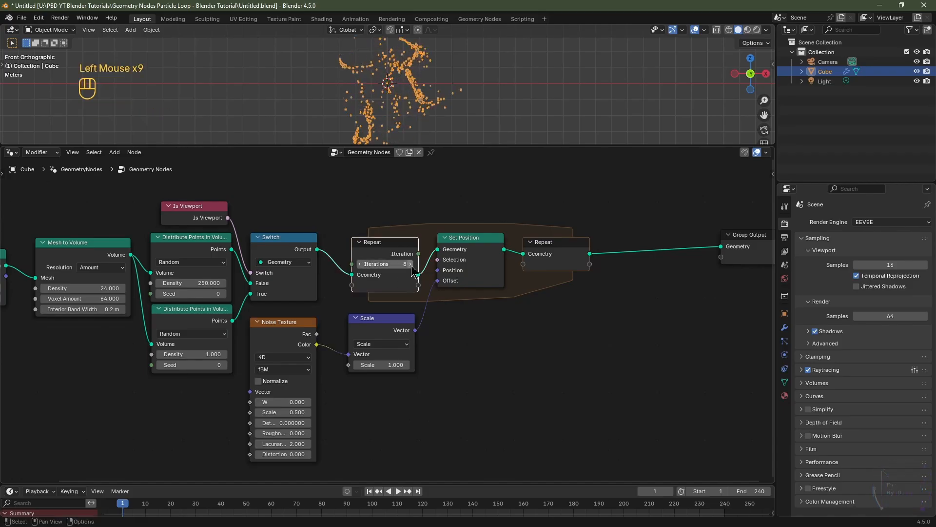
pyautogui.click(411, 264)
pyautogui.click(411, 264)
pyautogui.click(411, 264)
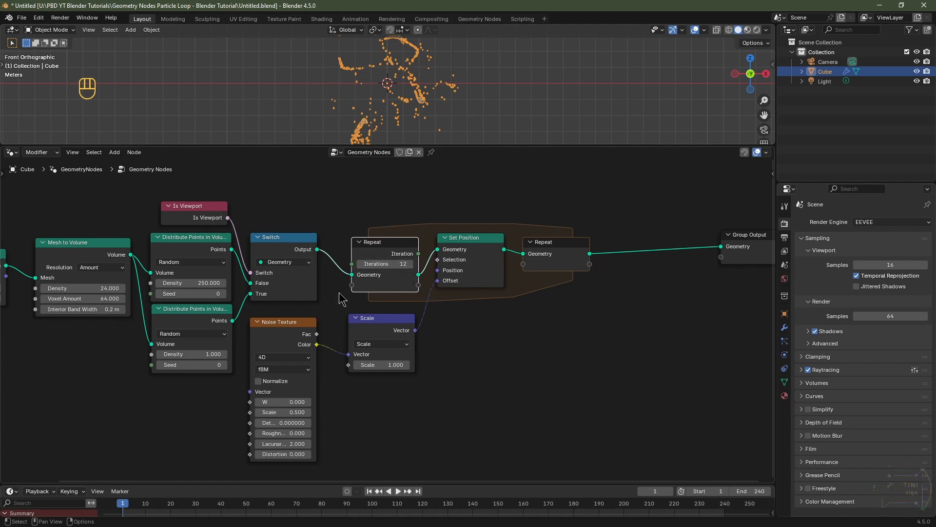
# Step: Insert a Set Point Radius node between the Switch output and the Repeat zone's Geometry input
pyautogui.click(189, 323)
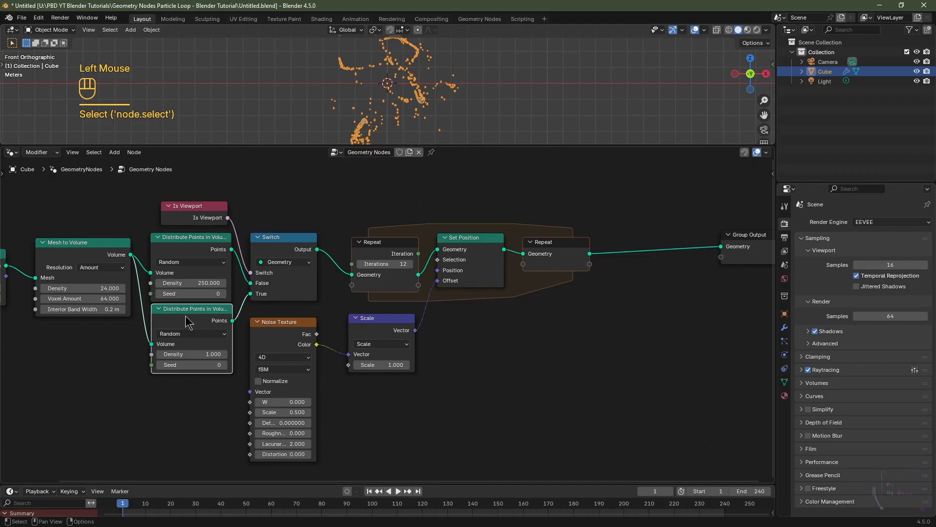
pyautogui.hotkey('ctrl', 'z')
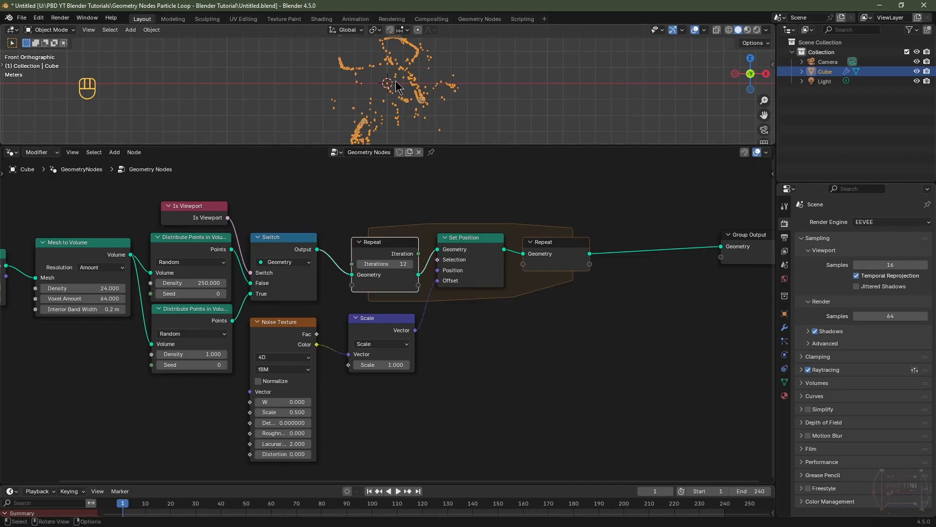
pyautogui.moveTo(456, 146); pyautogui.dragTo(457, 245)
pyautogui.scroll(3, 428, 181)
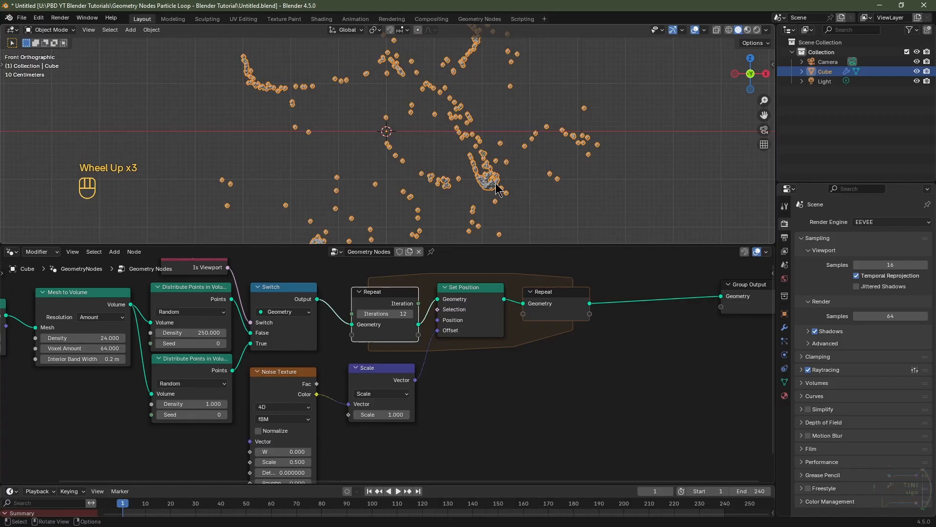
pyautogui.scroll(3, 497, 189)
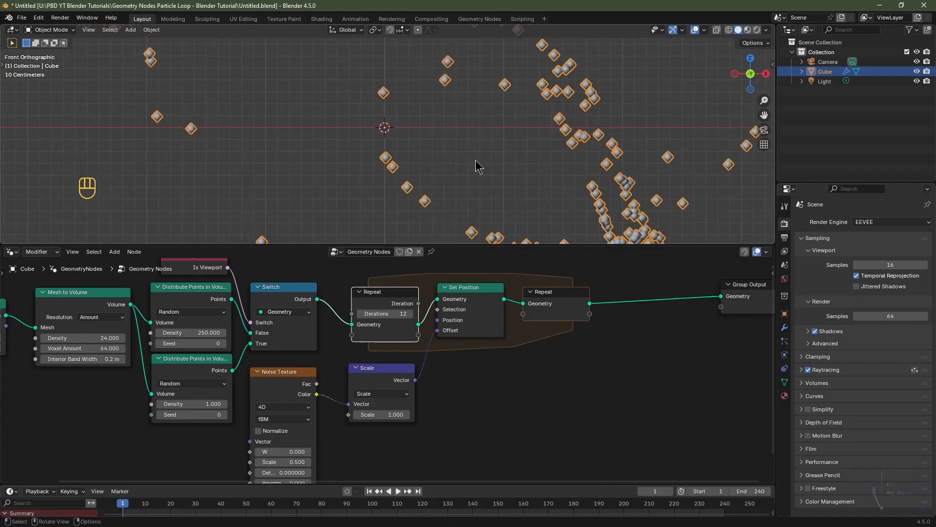
pyautogui.hotkey('shift', 'a')
pyautogui.moveTo(340, 339)
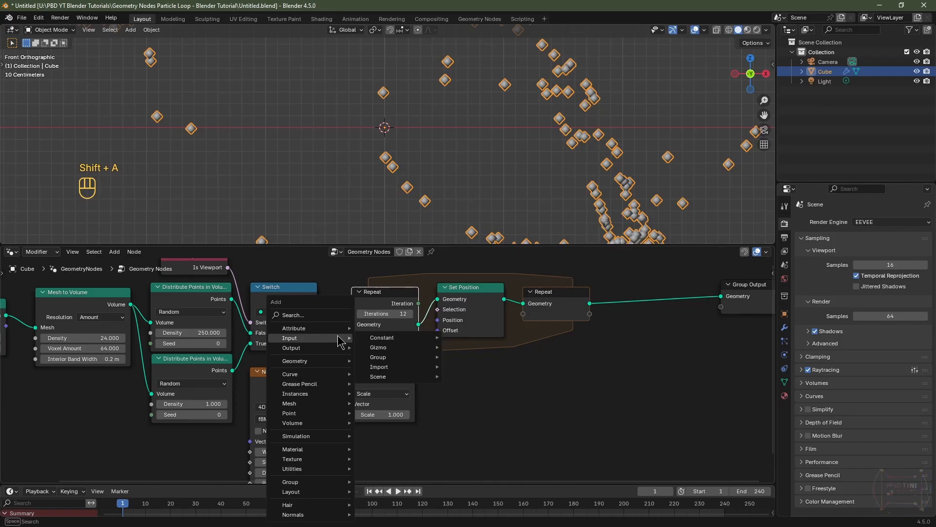
pyautogui.write('set poi')
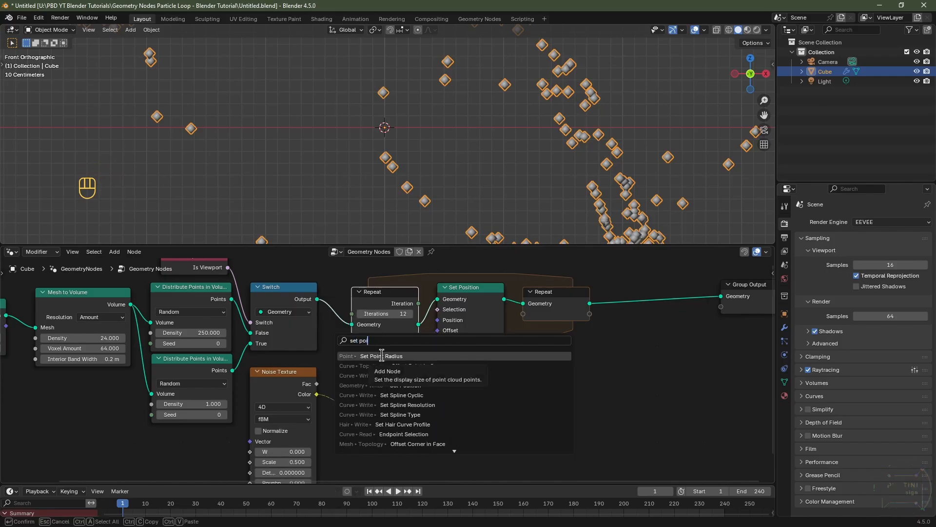
pyautogui.click(381, 355)
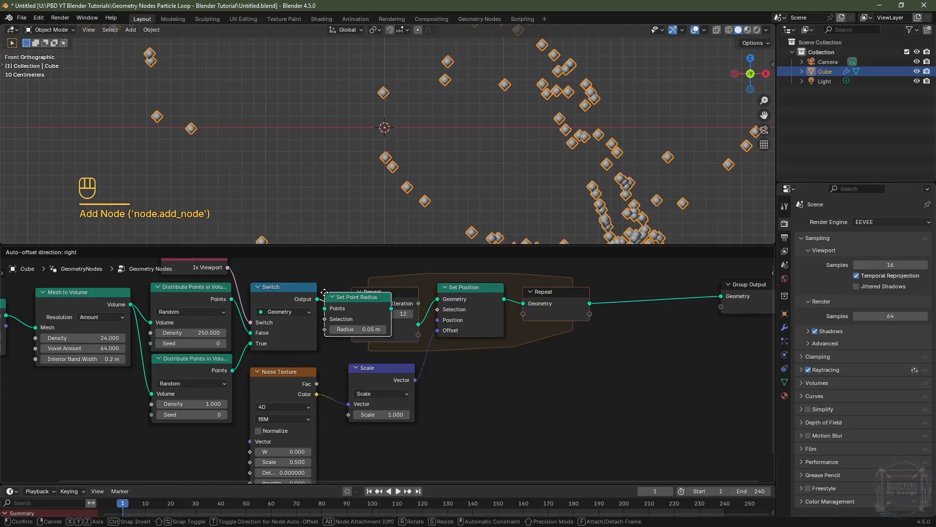
pyautogui.click(335, 293)
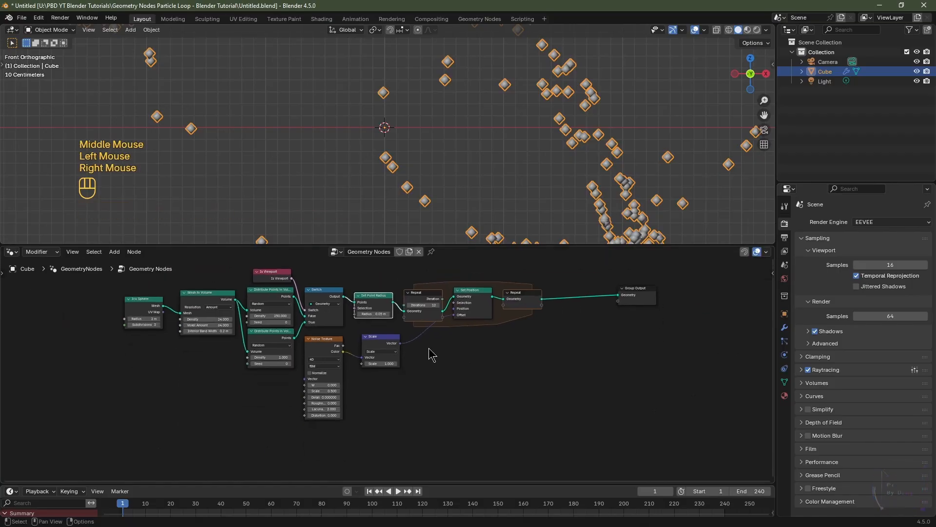
# Step: Move the Noise Texture and Scale nodes further down in the node tree
pyautogui.moveTo(428, 346); pyautogui.dragTo(328, 371)
pyautogui.press('g')
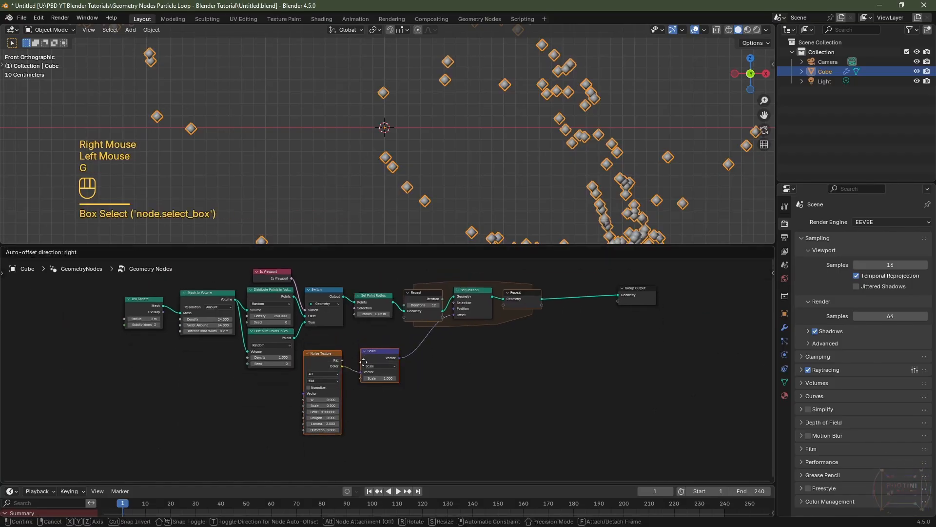
pyautogui.click(362, 450)
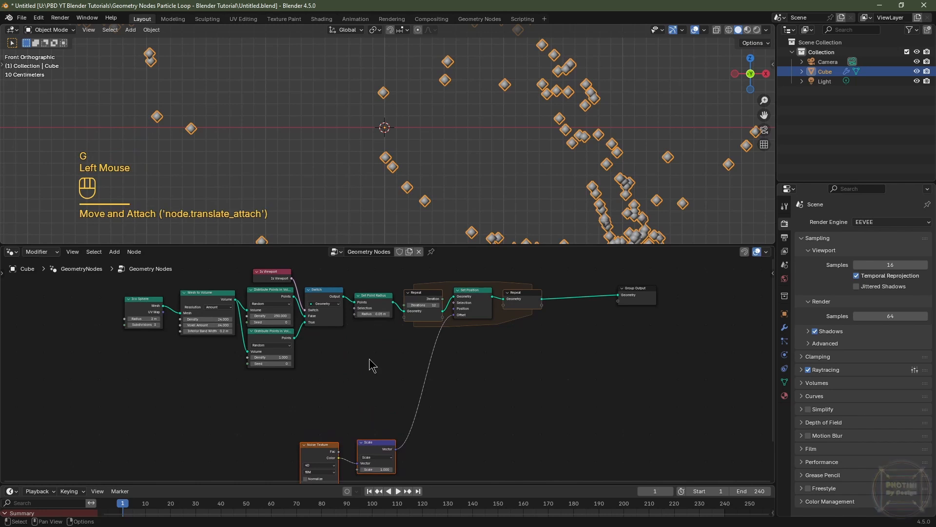
# Step: Add a Random Value node below the Switch node
pyautogui.scroll(3, 369, 363)
pyautogui.moveTo(369, 363); pyautogui.dragTo(334, 402, button='middle')
pyautogui.hotkey('shift', 'a')
pyautogui.moveTo(332, 395)
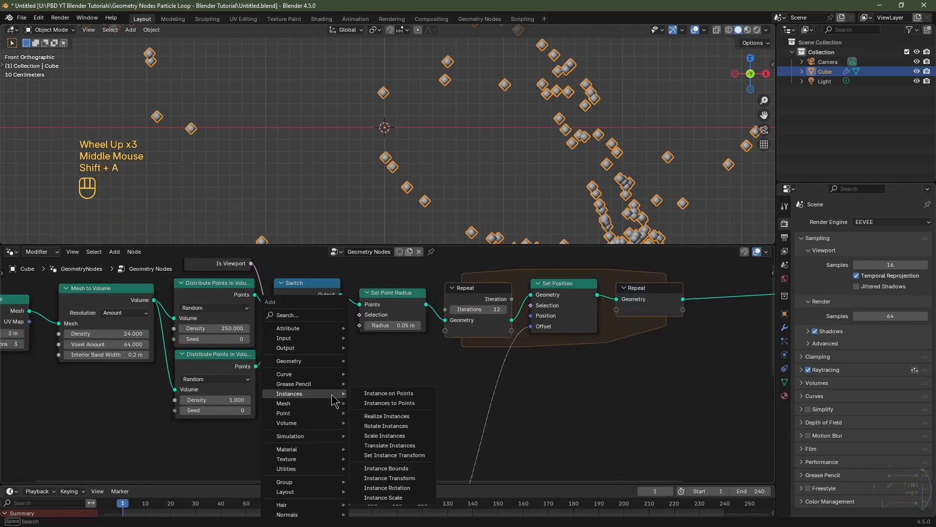
pyautogui.write('rand')
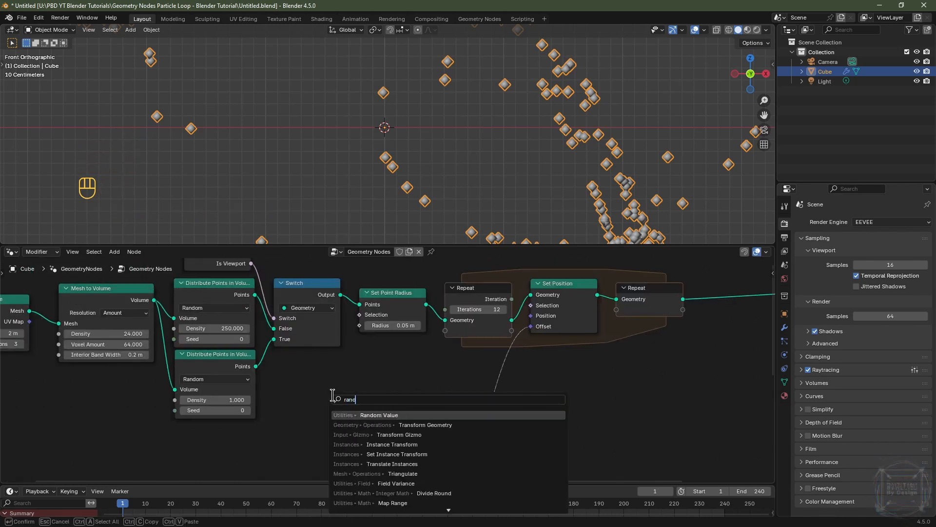
pyautogui.click(372, 415)
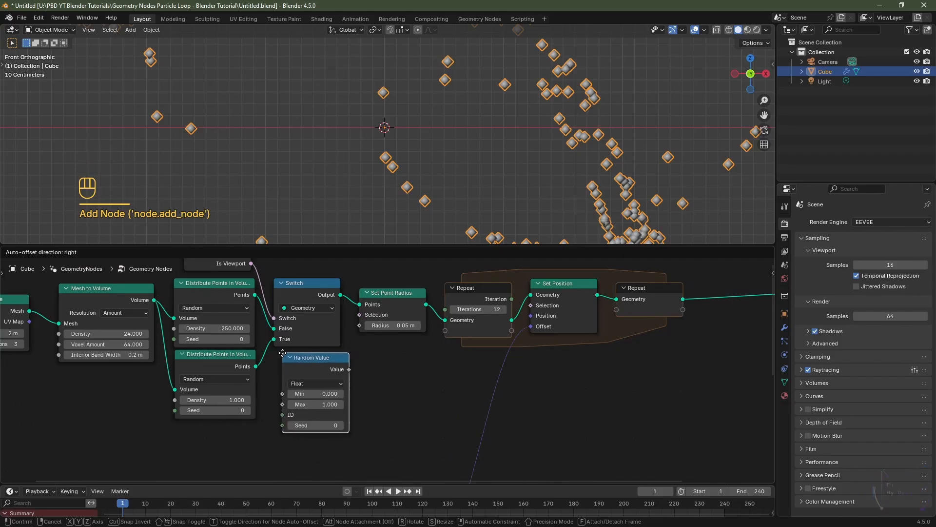
pyautogui.click(289, 362)
# Step: Set the Random Value range to Min 0.015 and Max 0.05 and connect its Value to the Set Point Radius's Radius
pyautogui.scroll(2, 289, 362)
pyautogui.click(288, 402)
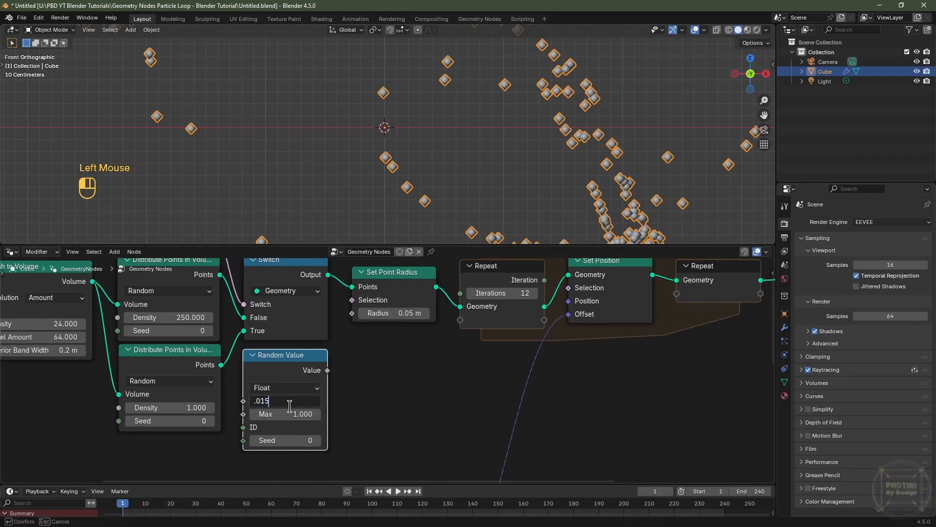
pyautogui.press('Tab')
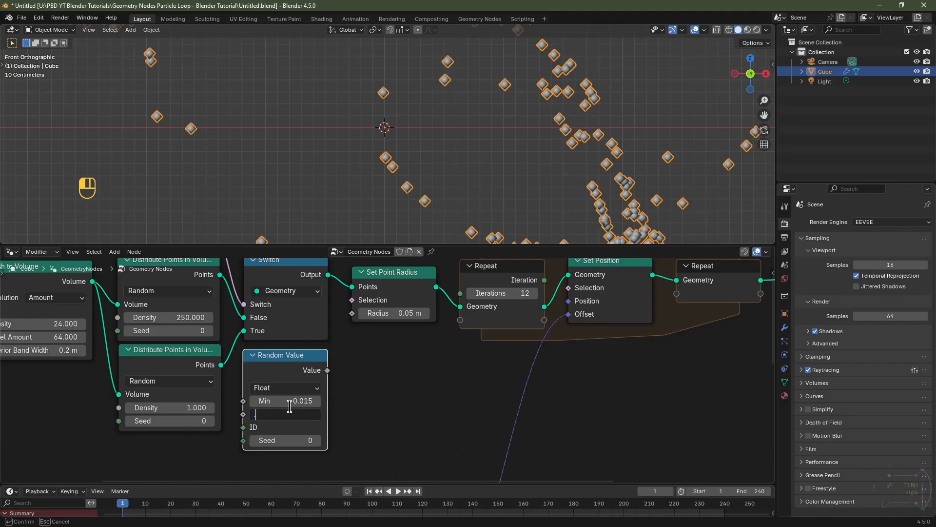
pyautogui.write('.05')
pyautogui.press('Return')
pyautogui.moveTo(328, 371); pyautogui.dragTo(353, 314)
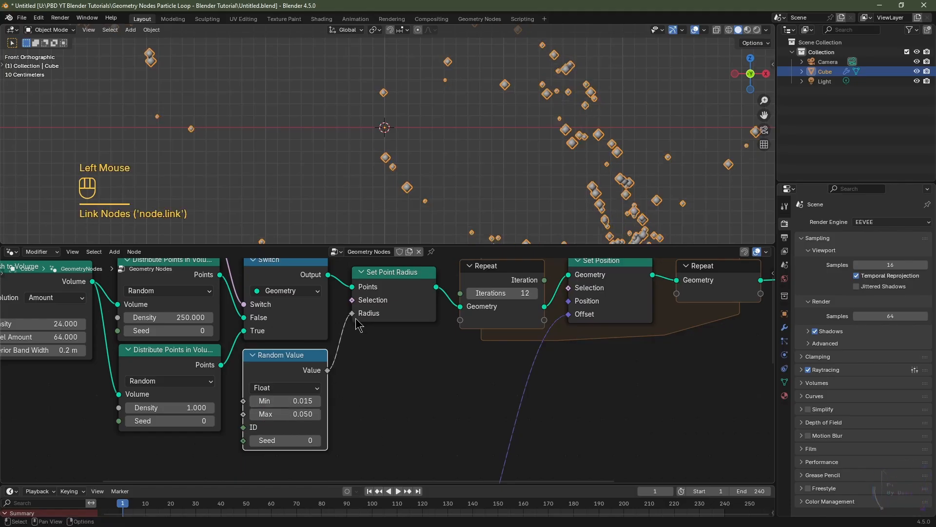
# Step: Scrub the Noise Texture's W value to preview the particle motion, cancelling each drag
pyautogui.scroll(-2, 597, 156)
pyautogui.keyDown('shift'); pyautogui.moveTo(598, 155); pyautogui.dragTo(580, 153, button='middle'); pyautogui.keyUp('shift')
pyautogui.scroll(-2, 570, 152)
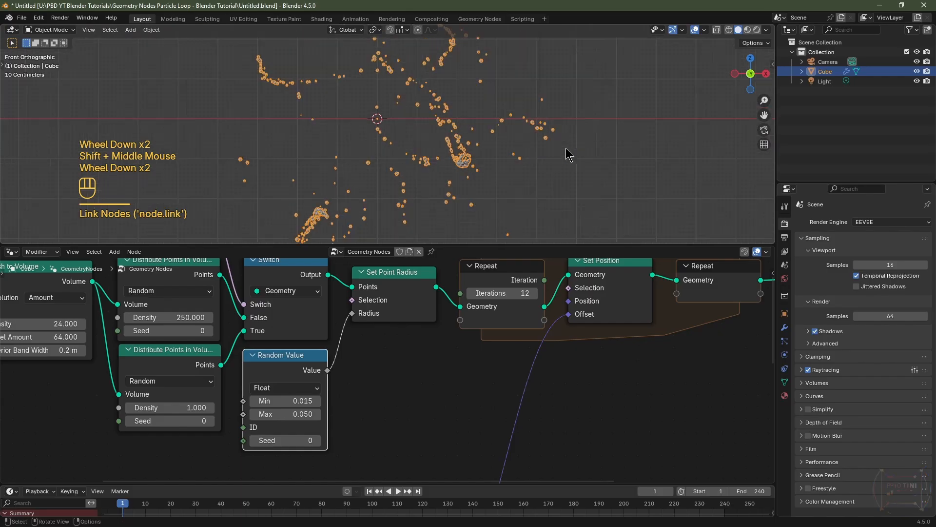
pyautogui.scroll(-4, 515, 434)
pyautogui.moveTo(515, 434); pyautogui.dragTo(481, 264, button='middle')
pyautogui.scroll(5, 443, 391)
pyautogui.moveTo(442, 389); pyautogui.dragTo(468, 360, button='middle')
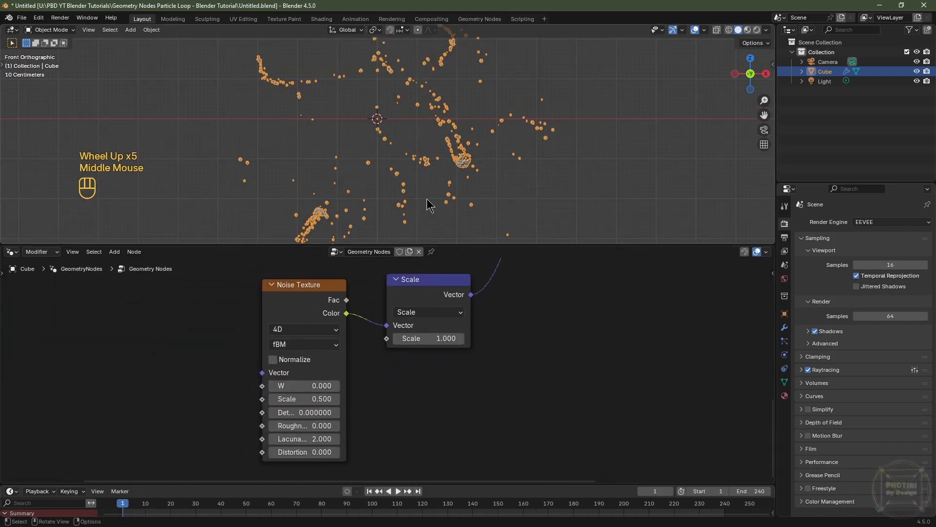
pyautogui.keyDown('shift'); pyautogui.moveTo(305, 386); pyautogui.dragTo(453, 385); pyautogui.keyUp('shift')
pyautogui.press('Escape')
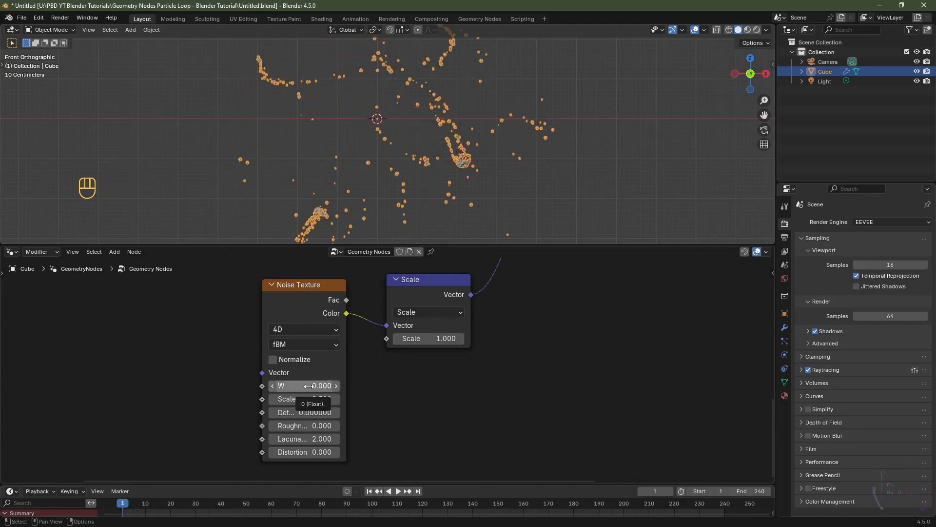
pyautogui.keyDown('shift'); pyautogui.moveTo(307, 386); pyautogui.dragTo(614, 386); pyautogui.keyUp('shift')
pyautogui.press('Escape')
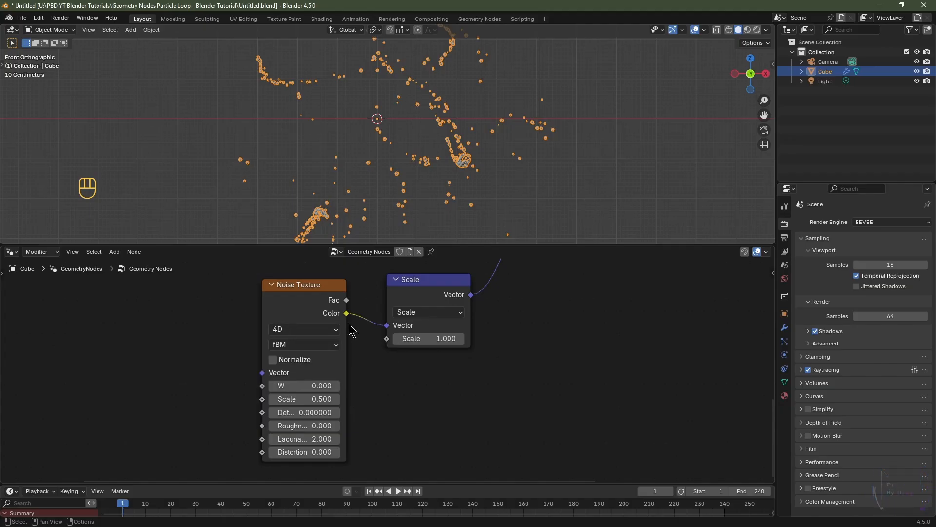
# Step: Insert a Mix Color node between the Noise Texture's Color and the Scale node's Vector input
pyautogui.moveTo(456, 244); pyautogui.dragTo(456, 94)
pyautogui.scroll(-11, 464, 266)
pyautogui.moveTo(464, 276); pyautogui.dragTo(491, 297, button='middle')
pyautogui.scroll(8, 468, 322)
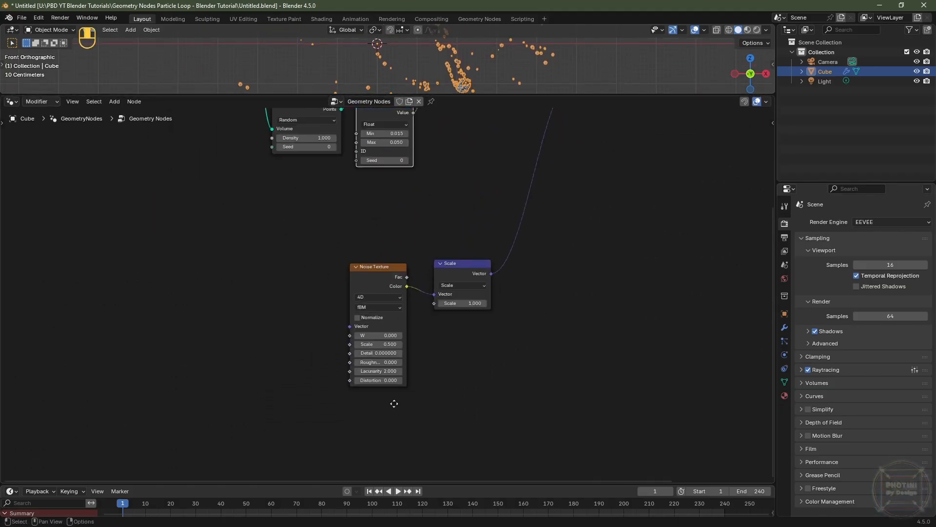
pyautogui.moveTo(393, 403); pyautogui.dragTo(409, 323, button='middle')
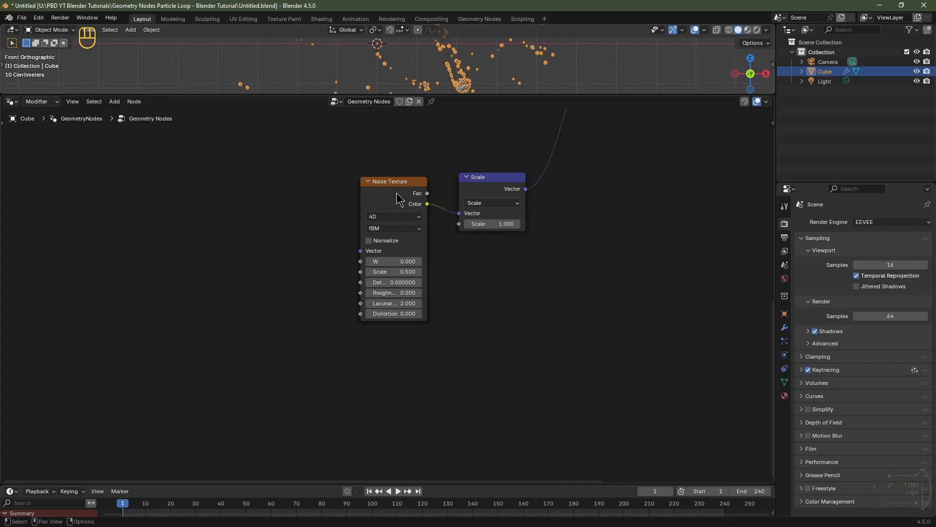
pyautogui.moveTo(391, 184); pyautogui.dragTo(279, 189)
pyautogui.hotkey('shift', 'a')
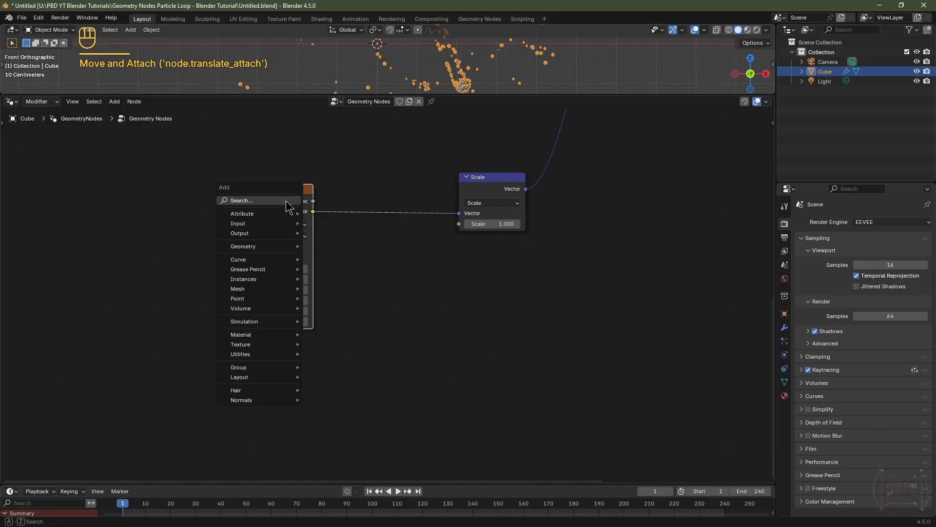
pyautogui.click(289, 205)
pyautogui.write('mix c')
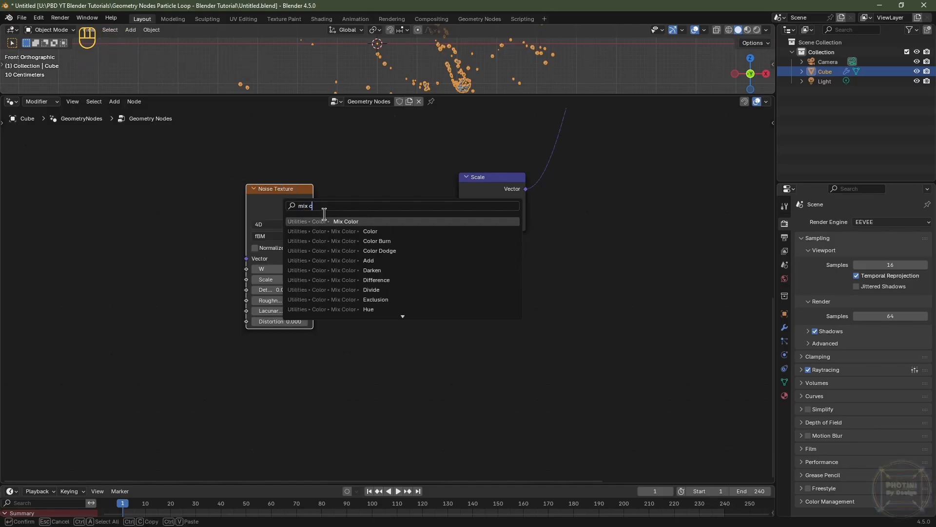
pyautogui.click(364, 222)
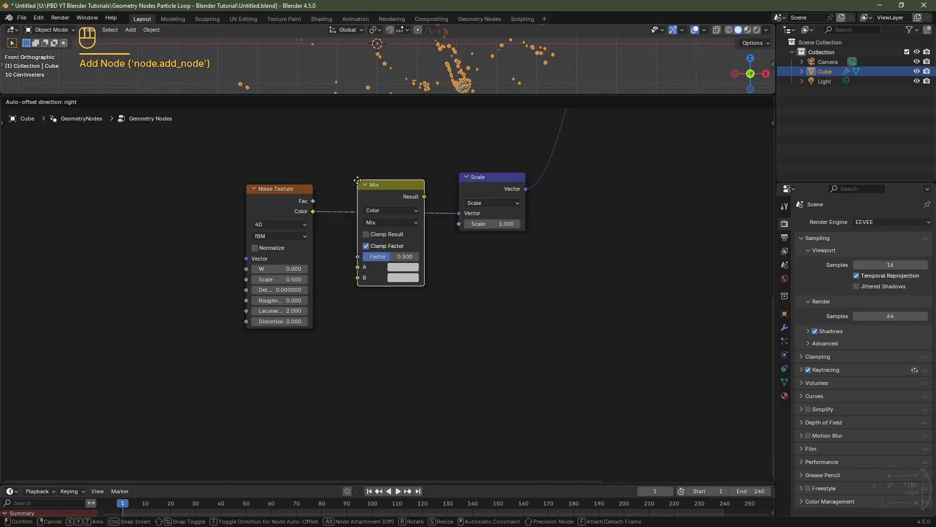
pyautogui.click(361, 191)
# Step: Duplicate the Noise Texture node and place the copy below the original
pyautogui.click(276, 195)
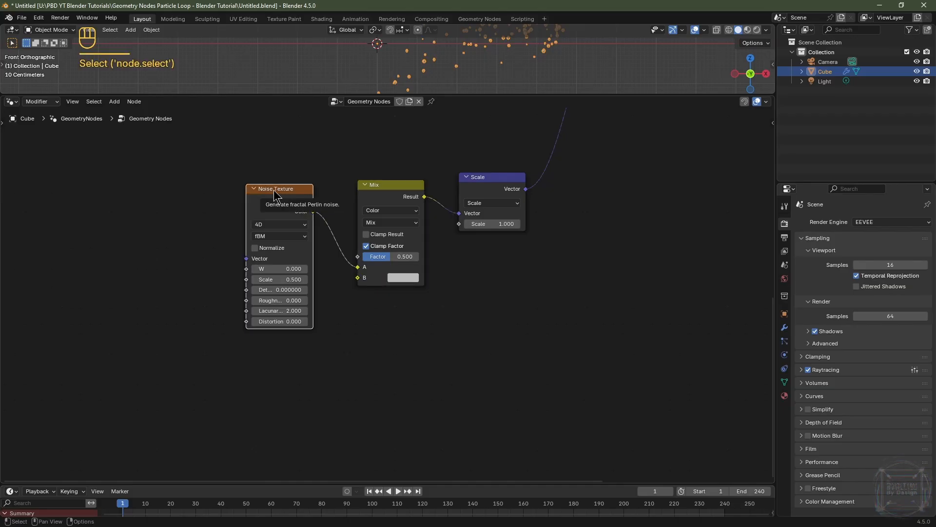
pyautogui.hotkey('shift', 'd')
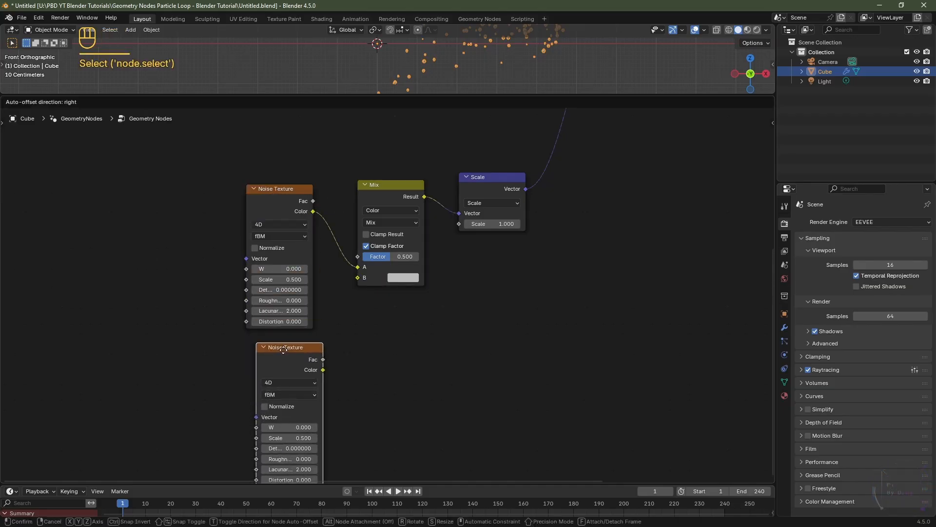
pyautogui.click(272, 342)
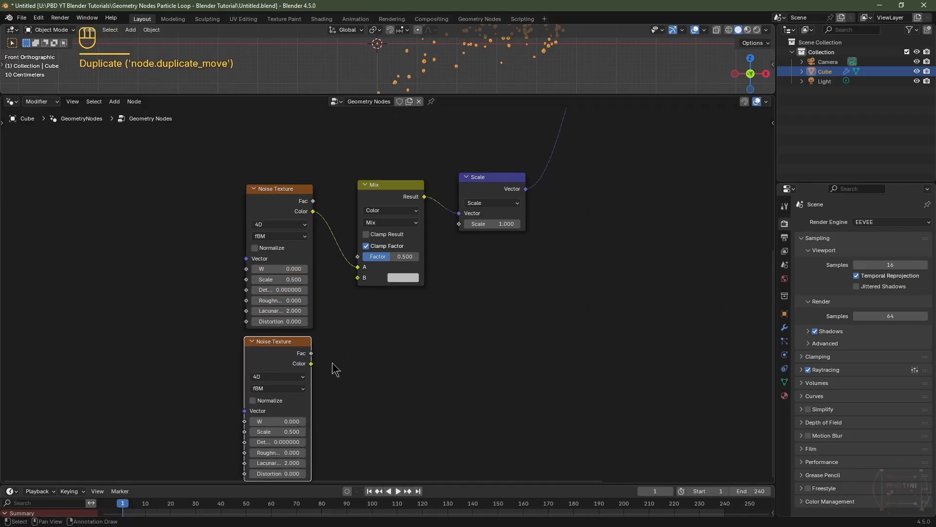
# Step: Connect the duplicate noise's Color to the Mix node's B input and reposition the Mix node
pyautogui.moveTo(311, 364); pyautogui.dragTo(364, 282)
pyautogui.moveTo(395, 185); pyautogui.dragTo(376, 246)
pyautogui.moveTo(376, 246); pyautogui.dragTo(551, 207, button='middle')
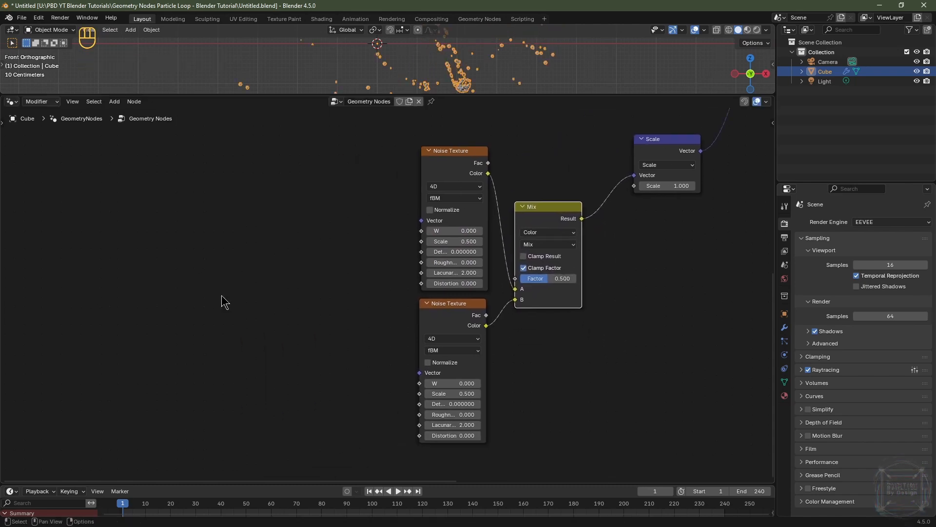
# Step: Add a Math node through search and place it left of the upper Noise Texture
pyautogui.hotkey('shift', 'a')
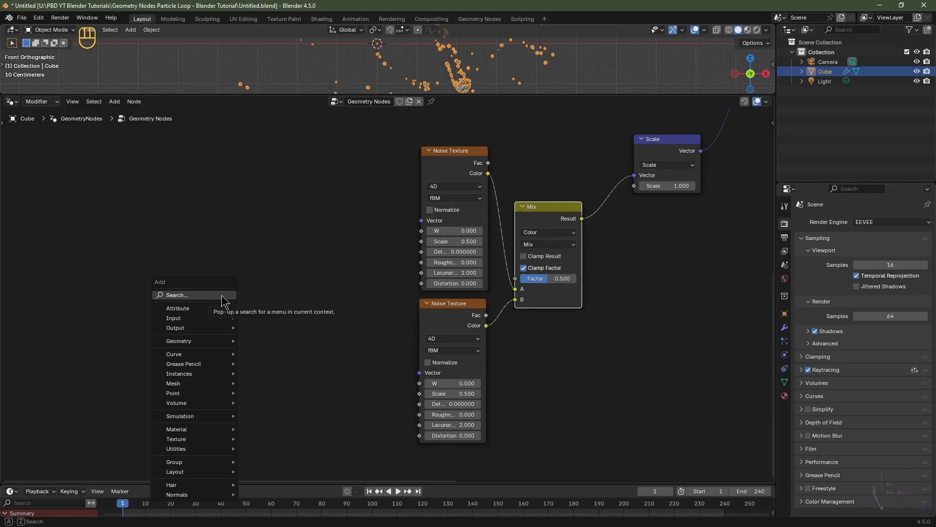
pyautogui.click(221, 295)
pyautogui.write('math')
pyautogui.click(264, 316)
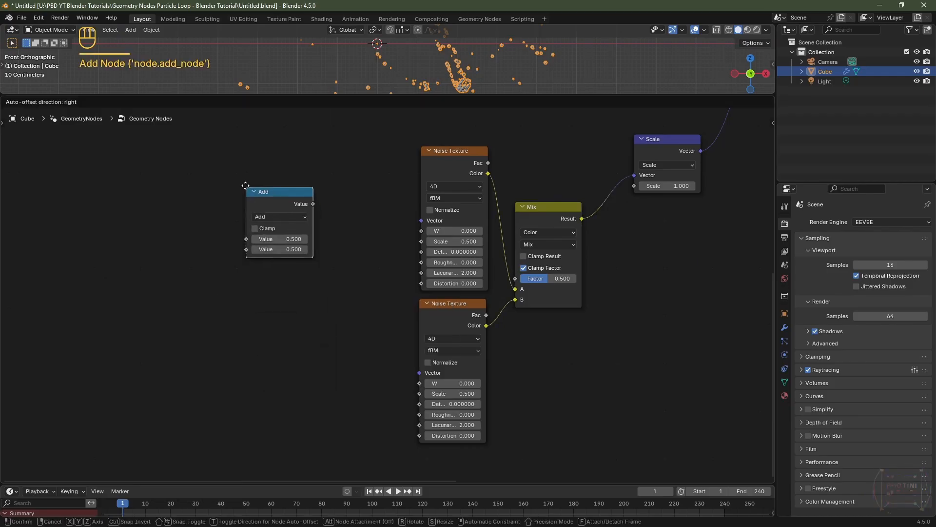
pyautogui.click(355, 214)
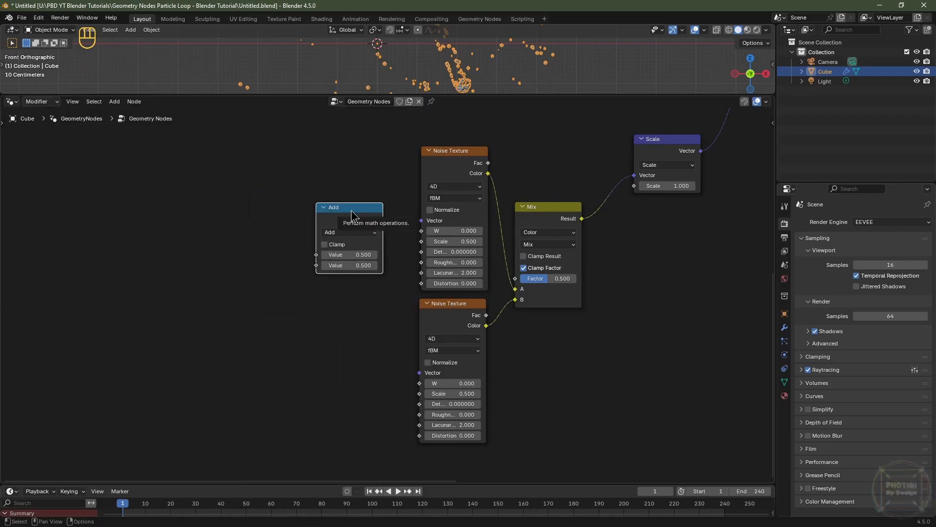
# Step: Duplicate the Add math node to its left and switch the copy's operation to Multiply
pyautogui.hotkey('shift', 'd')
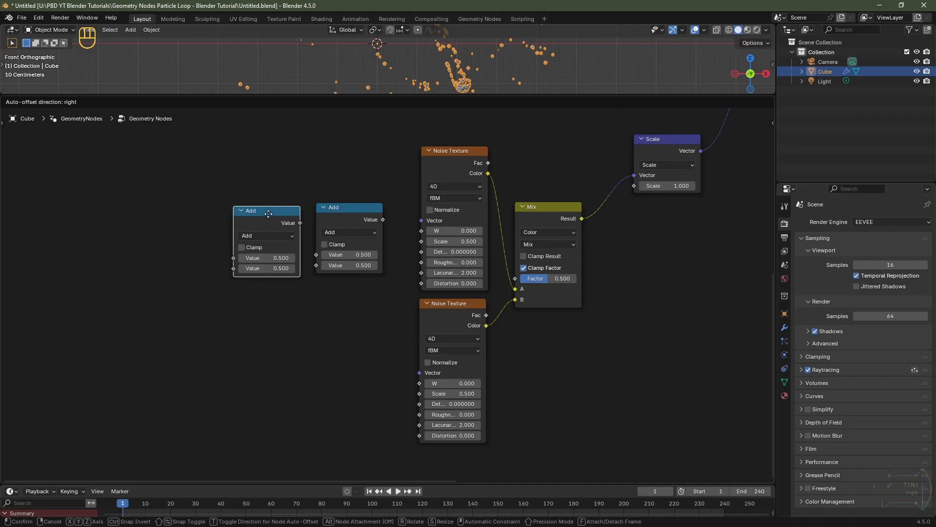
pyautogui.click(263, 209)
pyautogui.click(263, 231)
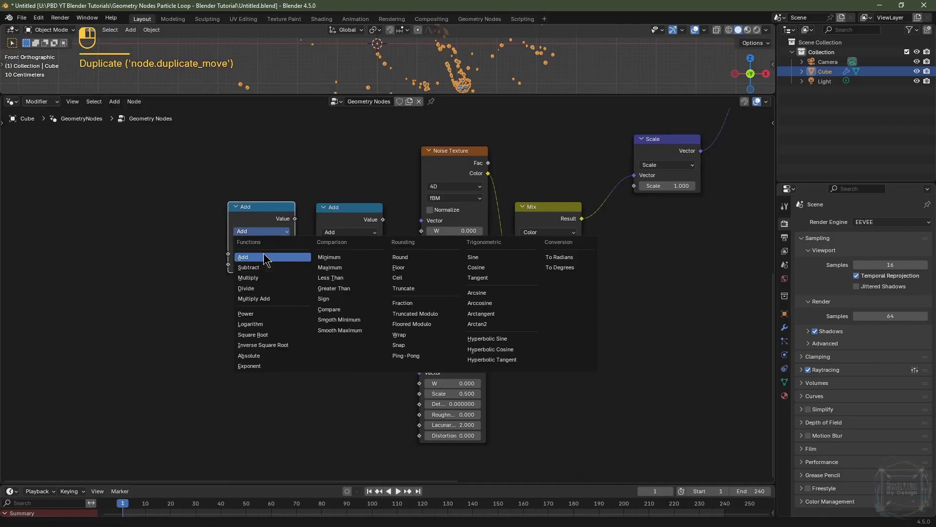
pyautogui.click(264, 278)
# Step: Duplicate the Multiply and Add pair and place the copies lower, in line with the lower Noise Texture
pyautogui.moveTo(353, 179); pyautogui.dragTo(263, 244)
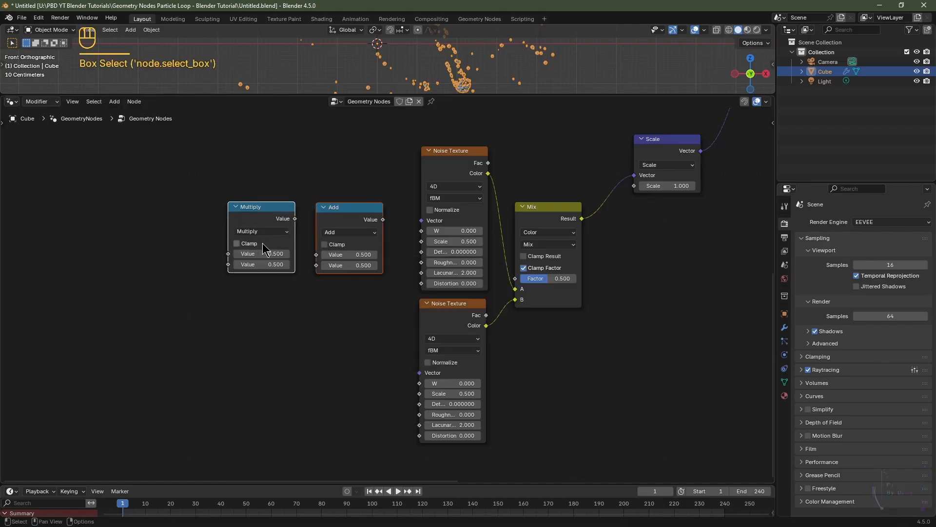
pyautogui.hotkey('shift', 'd')
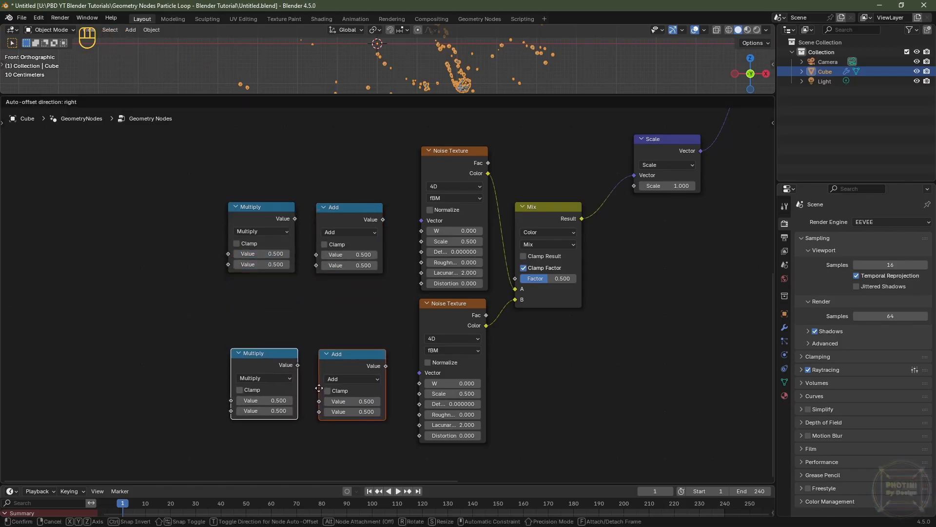
pyautogui.click(318, 414)
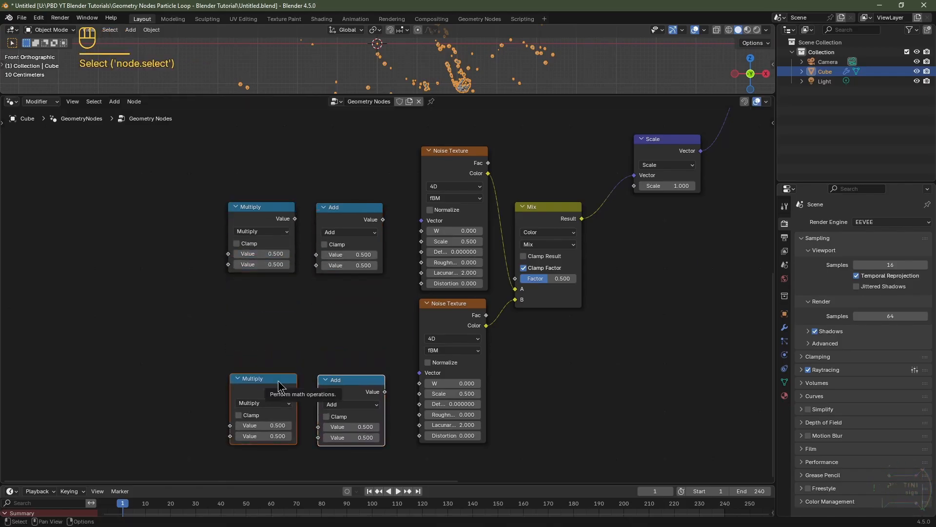
# Step: Duplicate the lower Multiply node to its left and set the copy's operation to Subtract
pyautogui.click(278, 381)
pyautogui.hotkey('shift', 'd')
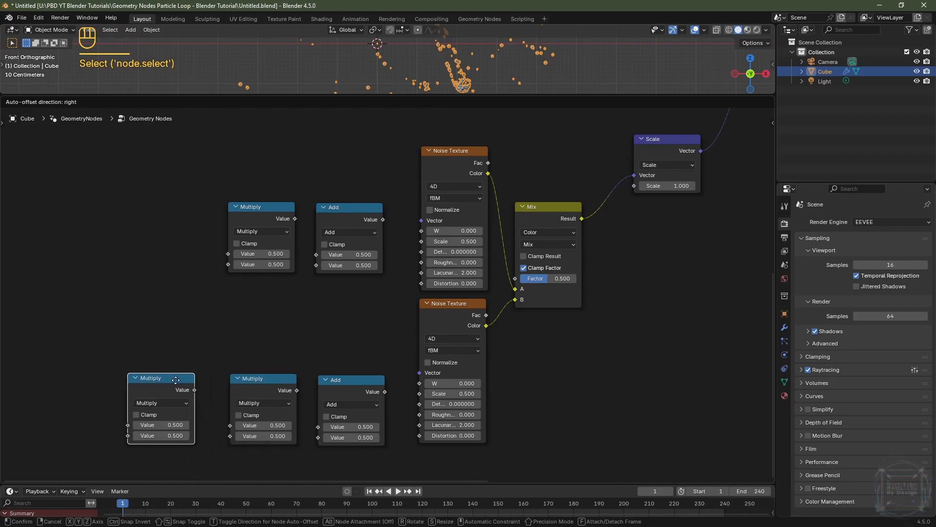
pyautogui.click(187, 380)
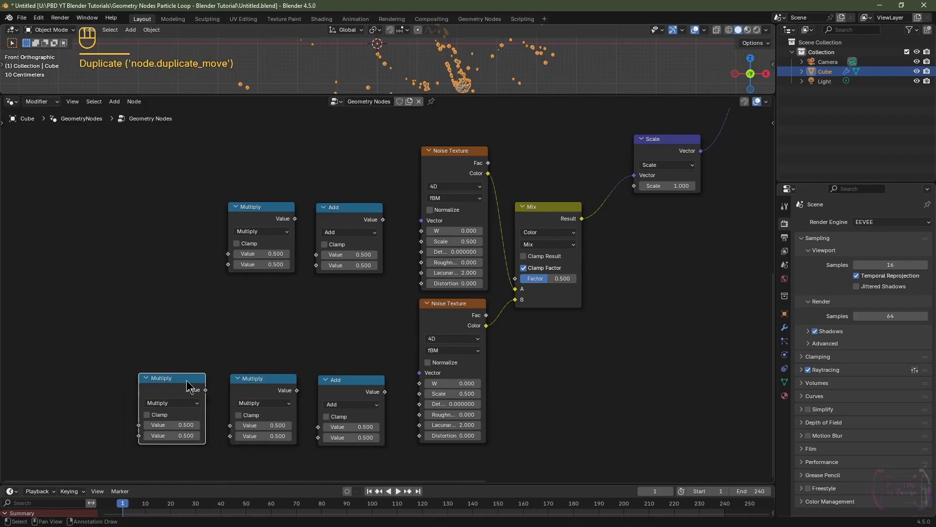
pyautogui.click(177, 407)
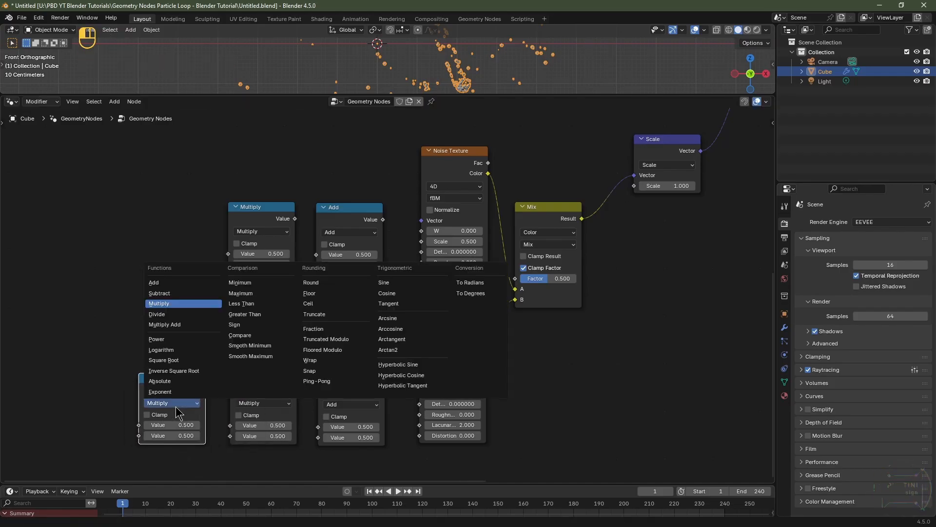
pyautogui.click(181, 294)
# Step: Duplicate the Subtract node, place it further up and left, and set its operation to Floored Modulo
pyautogui.hotkey('shift', 'd')
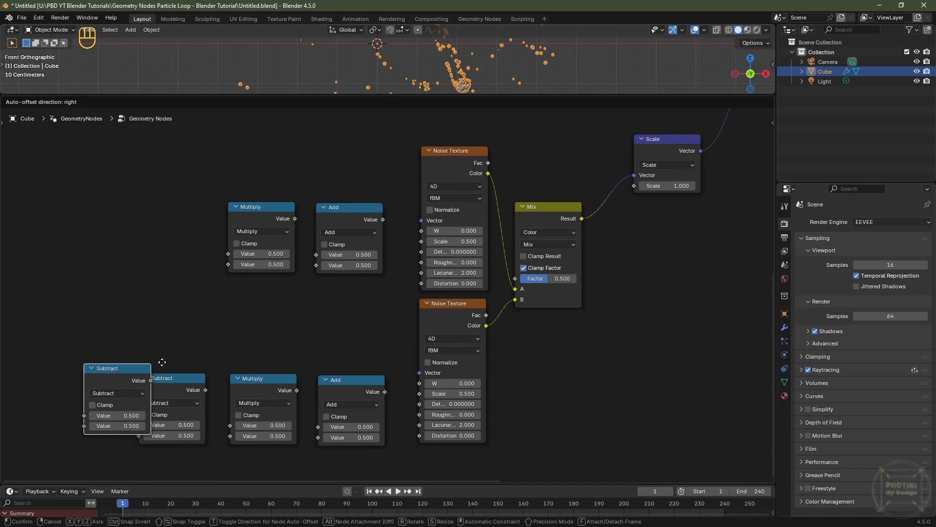
pyautogui.click(122, 250)
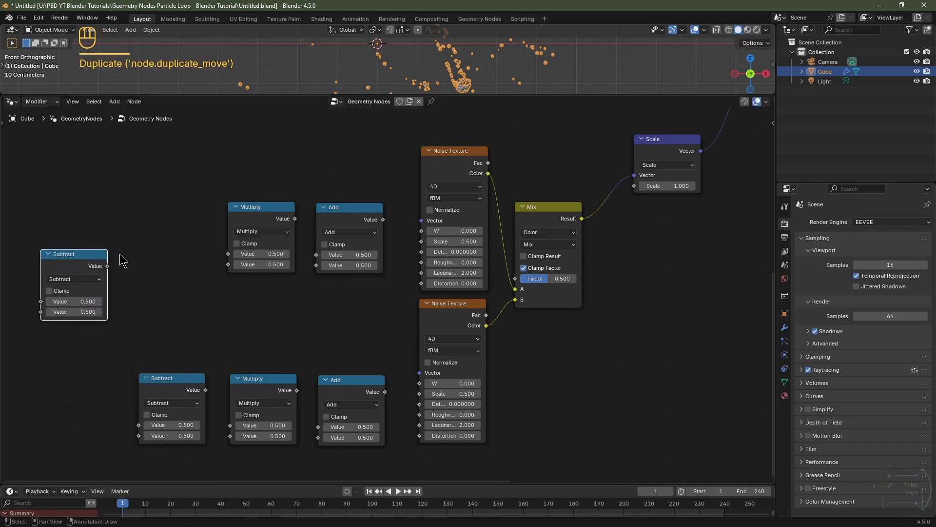
pyautogui.click(73, 278)
pyautogui.click(225, 372)
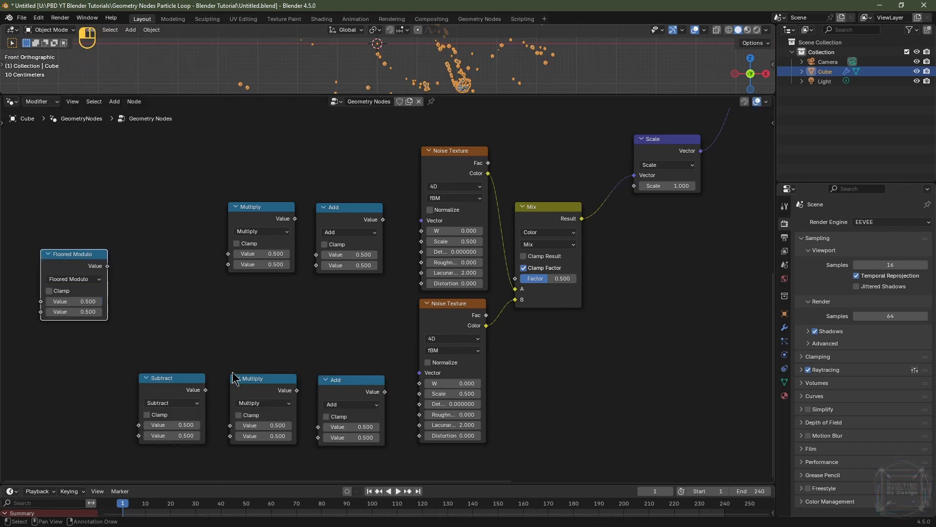
# Step: Duplicate the Floored Modulo node just below itself and set the copy's operation to Divide
pyautogui.hotkey('shift', 'd')
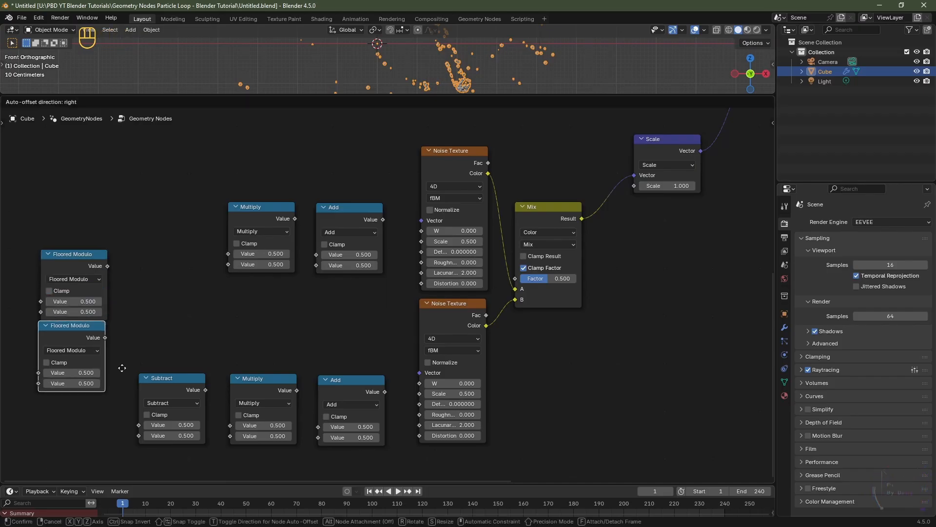
pyautogui.click(123, 378)
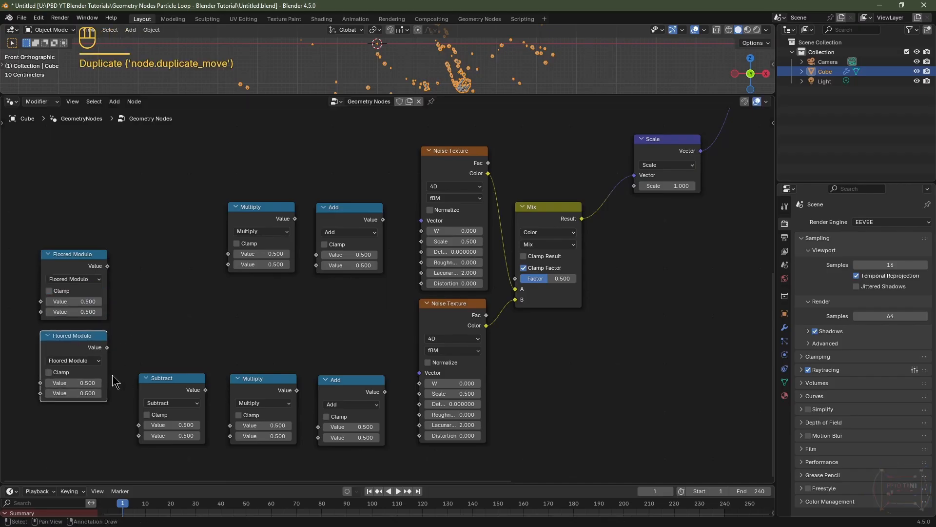
pyautogui.click(88, 361)
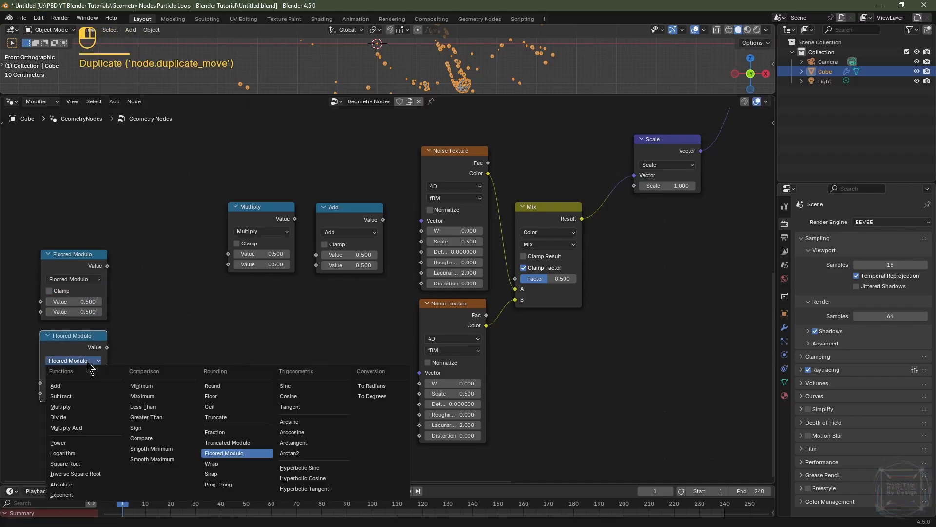
pyautogui.click(58, 417)
# Step: Add a Scene Time node left of the Floored Modulo node
pyautogui.moveTo(170, 292); pyautogui.dragTo(234, 286, button='middle')
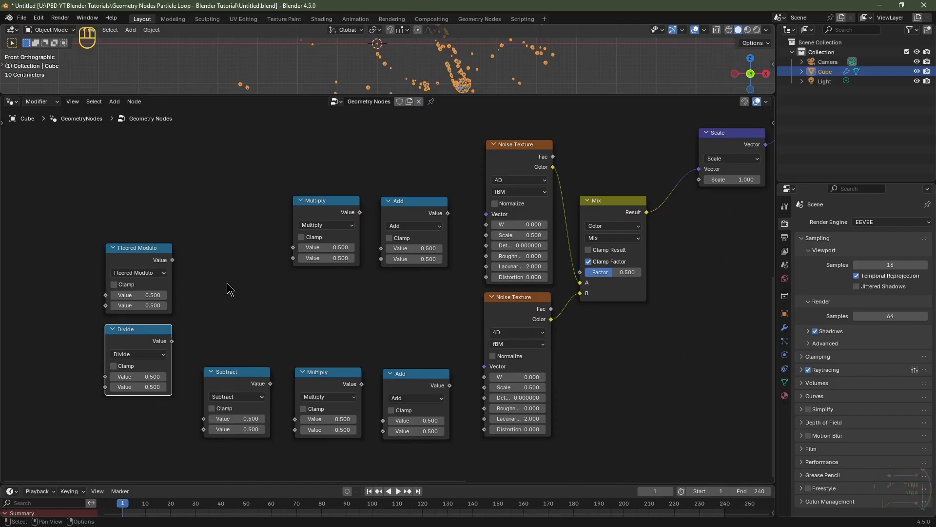
pyautogui.hotkey('shift', 'a')
pyautogui.click(218, 287)
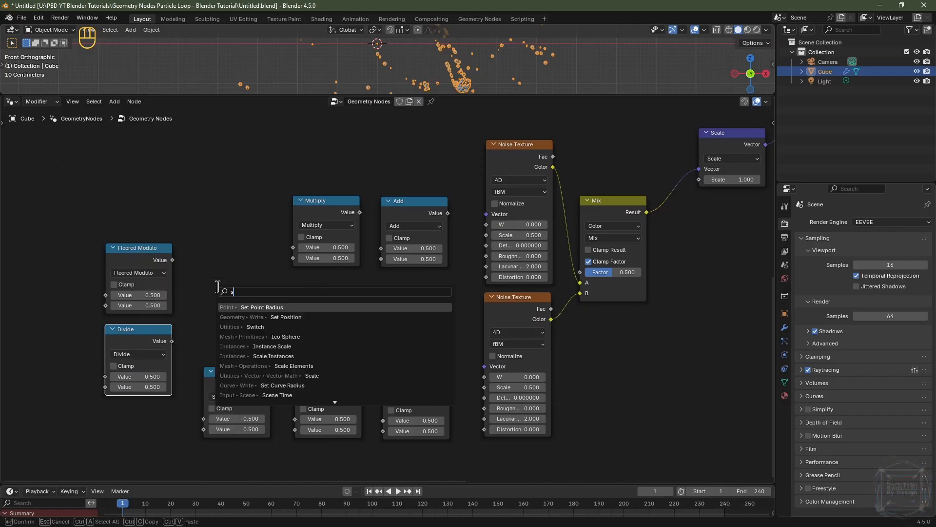
pyautogui.write('scen')
pyautogui.click(271, 309)
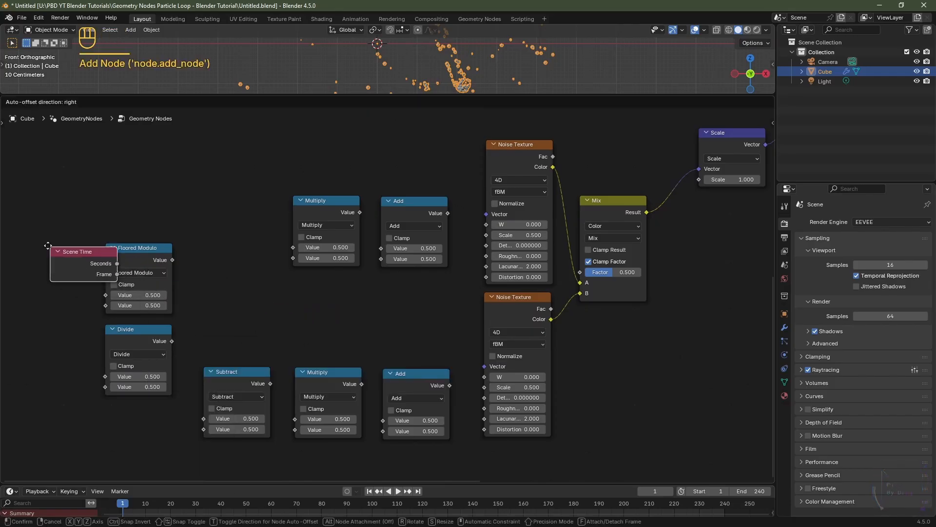
pyautogui.click(27, 247)
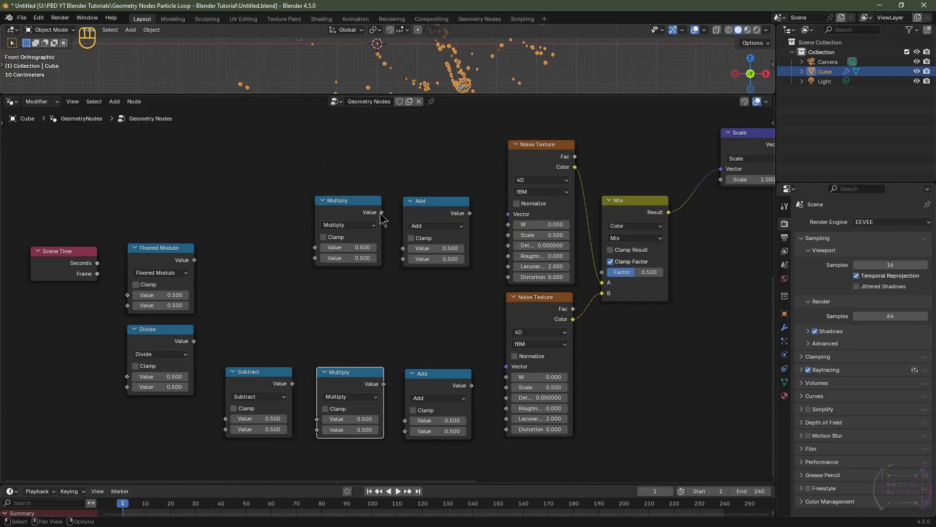
# Step: Link each Add node's Value to its neighbouring Noise Texture's W input, and the lower Subtract into Multiply
pyautogui.moveTo(381, 214); pyautogui.dragTo(509, 229)
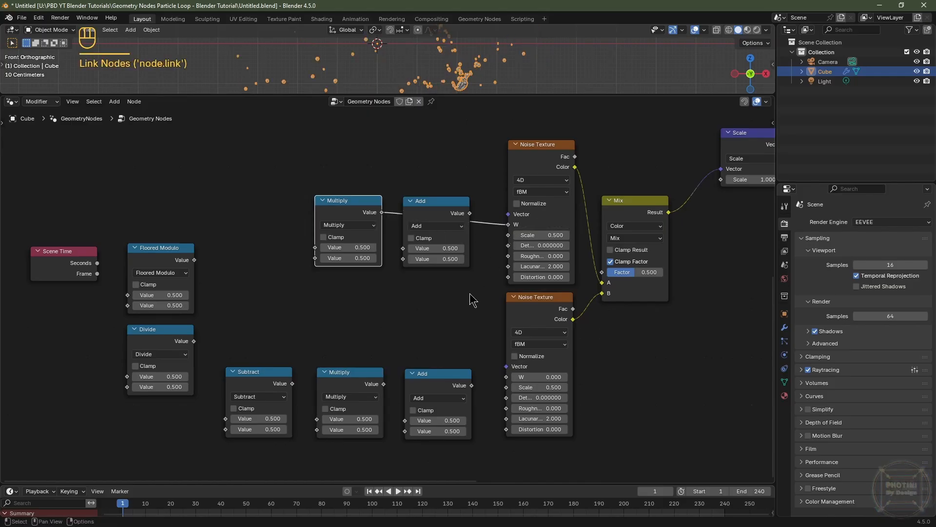
pyautogui.moveTo(383, 388); pyautogui.dragTo(507, 383)
pyautogui.click(291, 384)
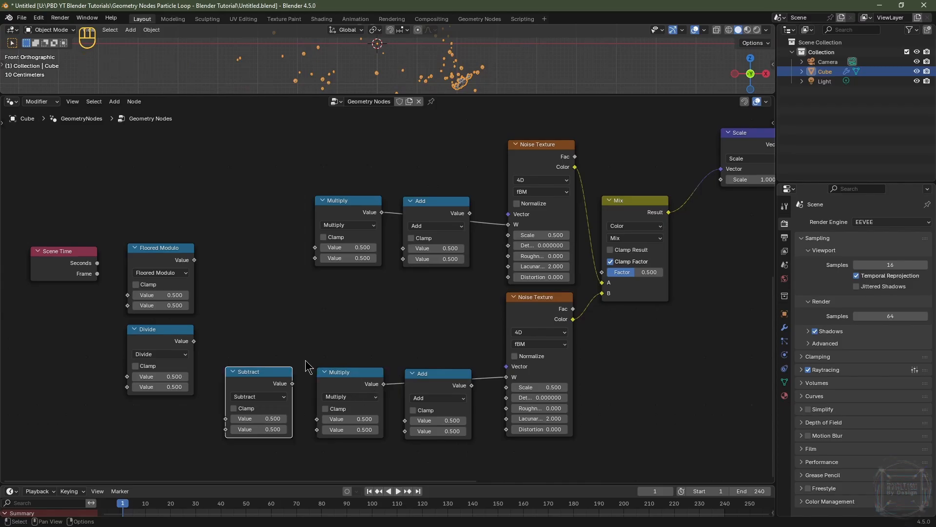
pyautogui.moveTo(291, 383); pyautogui.dragTo(317, 419)
pyautogui.click(343, 341)
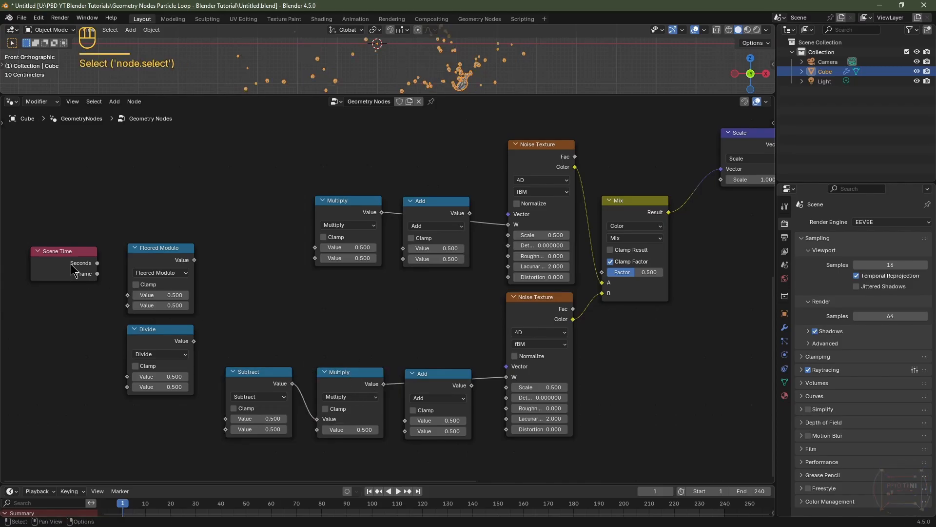
# Step: Feed Scene Time's Frame into Floored Modulo and its result into the upper Multiply node
pyautogui.click(66, 264)
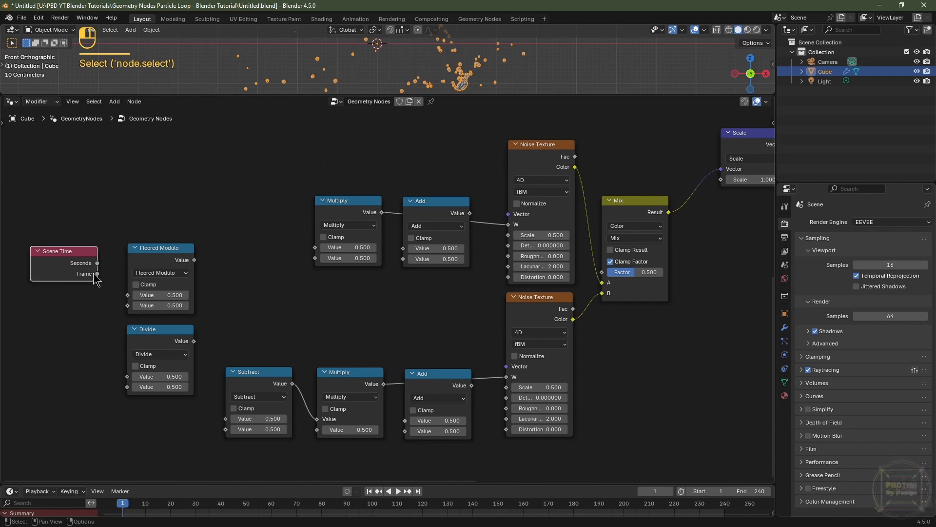
pyautogui.moveTo(96, 274); pyautogui.dragTo(128, 295)
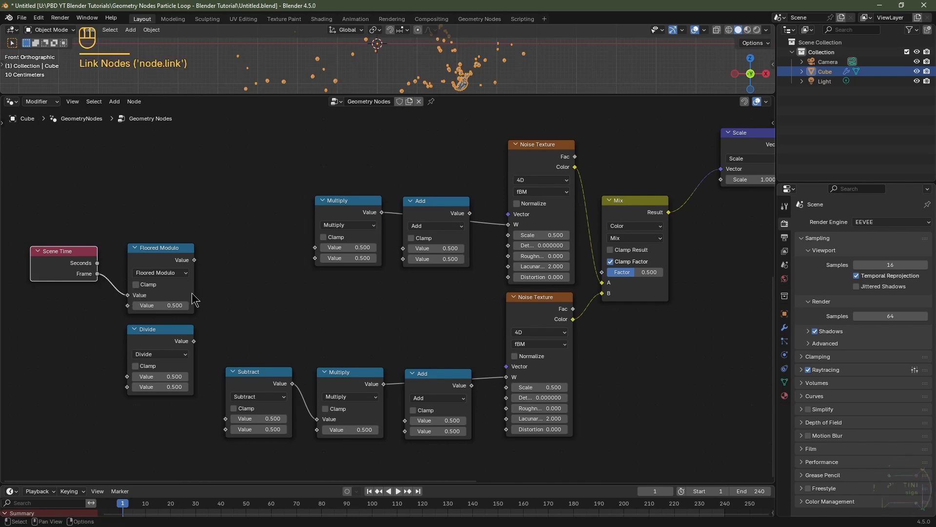
pyautogui.moveTo(193, 261); pyautogui.dragTo(313, 255)
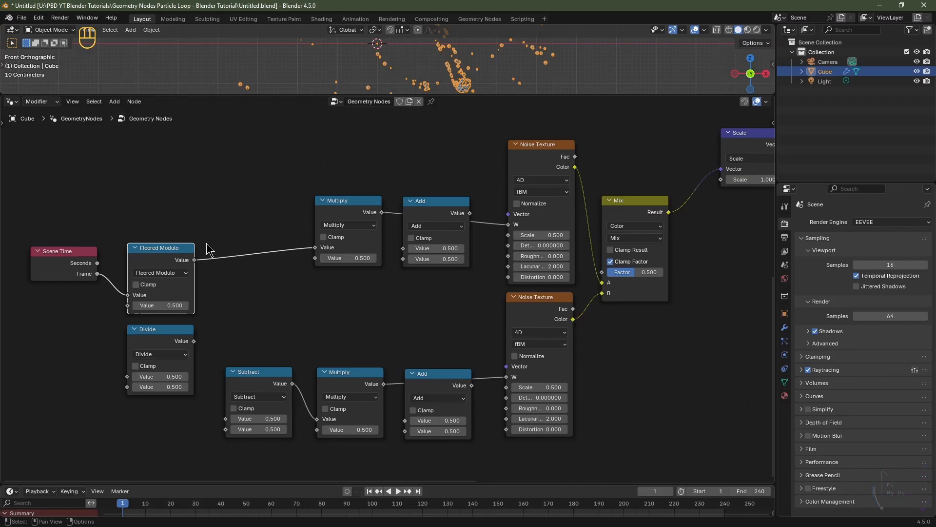
# Step: Add a reroute on the Floored Modulo output link and connect it to the Subtract node's first Value input
pyautogui.keyDown('shift'); pyautogui.moveTo(208, 282); pyautogui.dragTo(210, 282, button='right'); pyautogui.keyUp('shift')
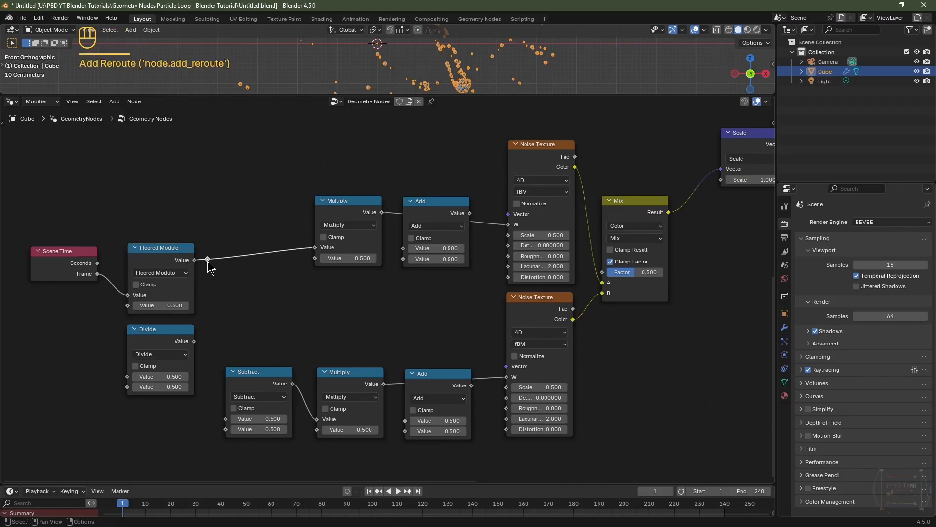
pyautogui.moveTo(208, 259); pyautogui.dragTo(225, 419)
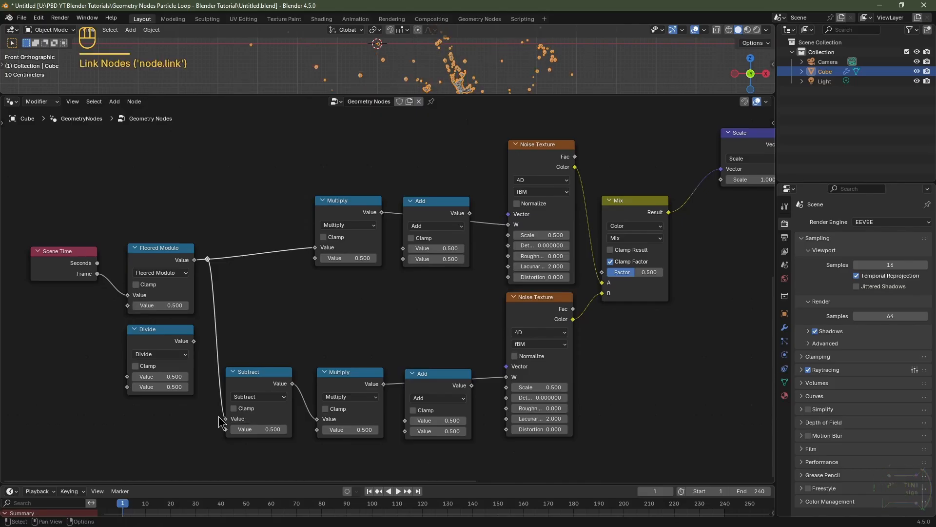
# Step: Duplicate the lower Add node below the lower Noise Texture and set the copy's operation to Divide
pyautogui.scroll(-2, 370, 390)
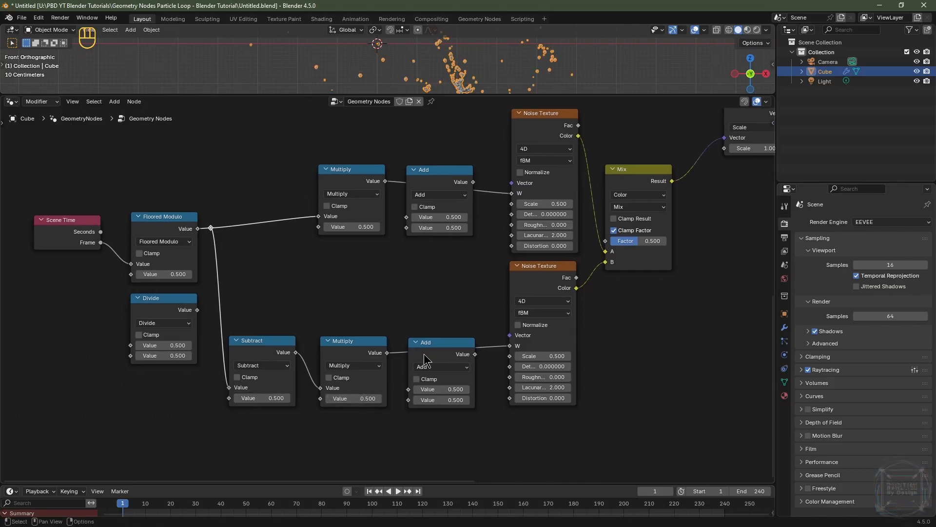
pyautogui.click(410, 347)
pyautogui.hotkey('shift', 'd')
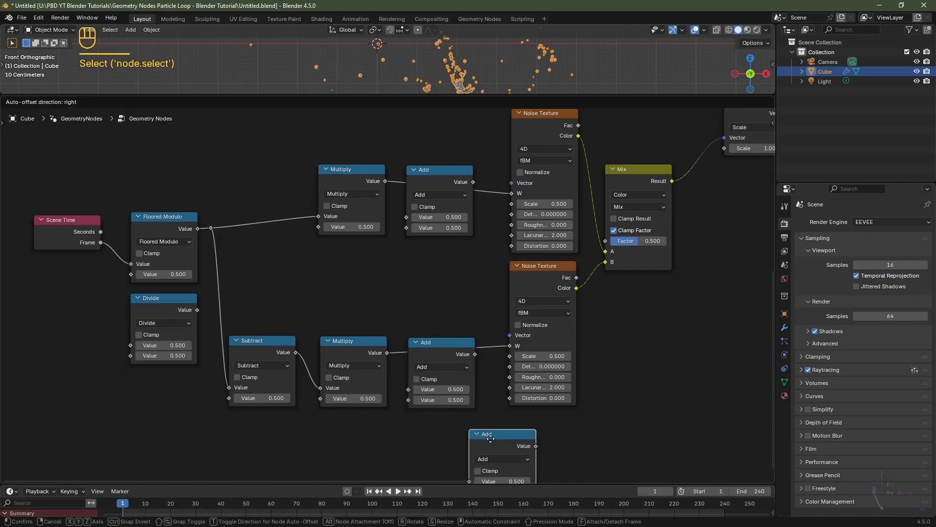
pyautogui.click(533, 424)
pyautogui.scroll(-4, 603, 460)
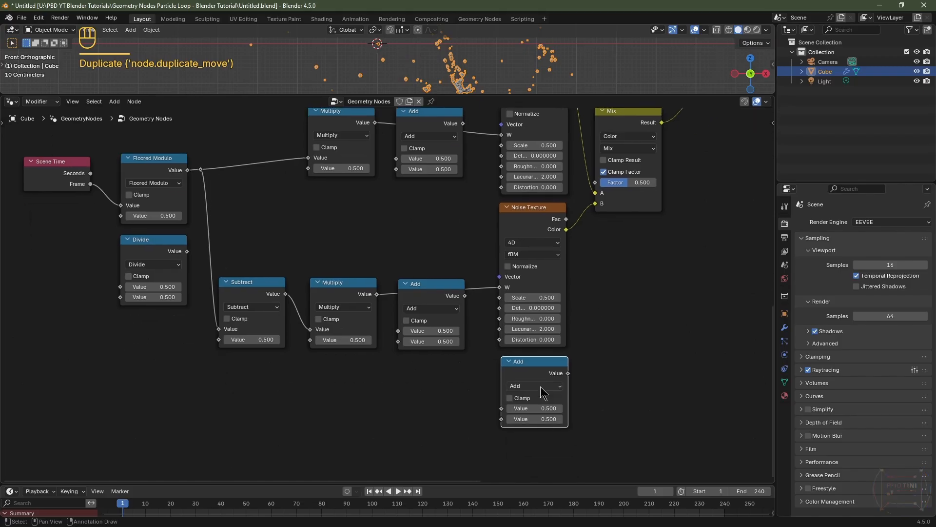
pyautogui.click(542, 388)
pyautogui.click(519, 298)
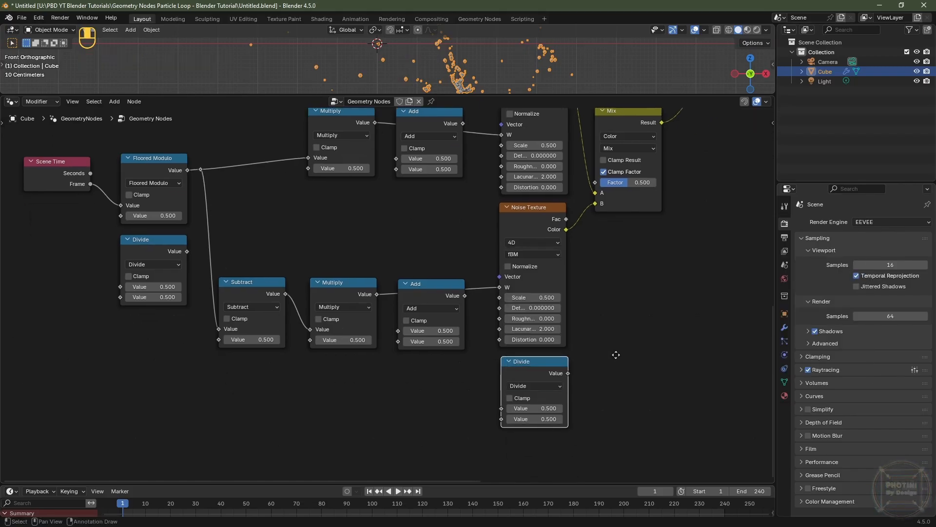
# Step: Connect the new Divide node's output to the Mix node's Factor input
pyautogui.moveTo(584, 413); pyautogui.dragTo(563, 446, button='middle')
pyautogui.moveTo(584, 244); pyautogui.dragTo(579, 216)
pyautogui.moveTo(608, 161); pyautogui.dragTo(607, 189)
# Step: Add a reroute on the Floored Modulo link and connect it to the new Divide node's first Value input
pyautogui.press('shift')
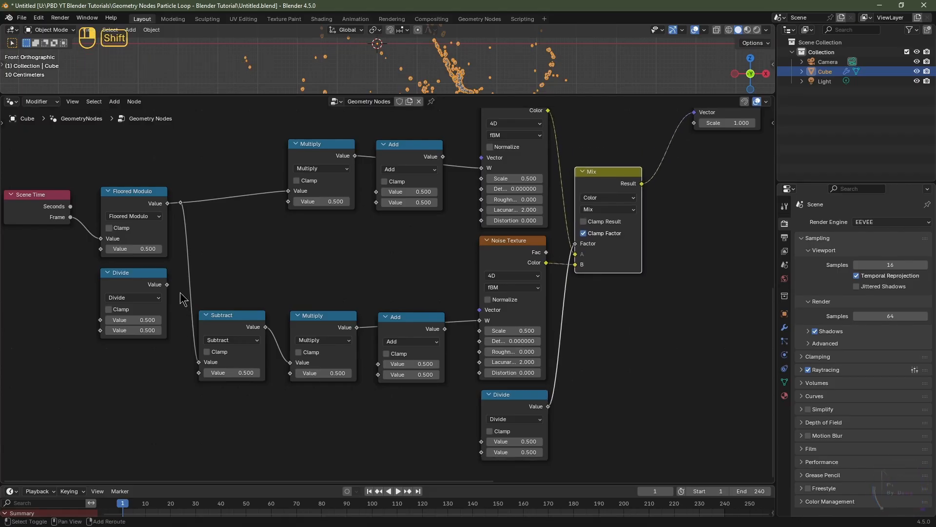
pyautogui.keyDown('shift'); pyautogui.moveTo(196, 275); pyautogui.dragTo(196, 276, button='right'); pyautogui.keyUp('shift')
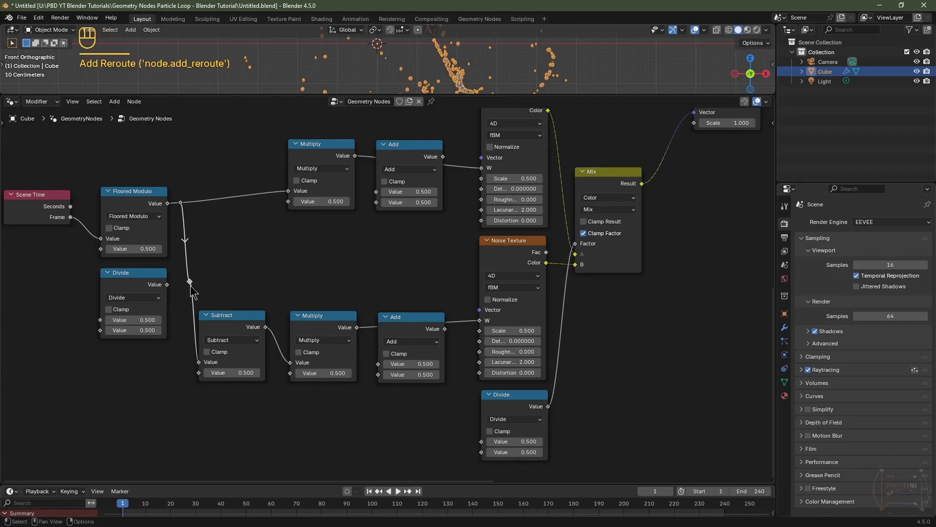
pyautogui.moveTo(191, 287); pyautogui.dragTo(483, 446)
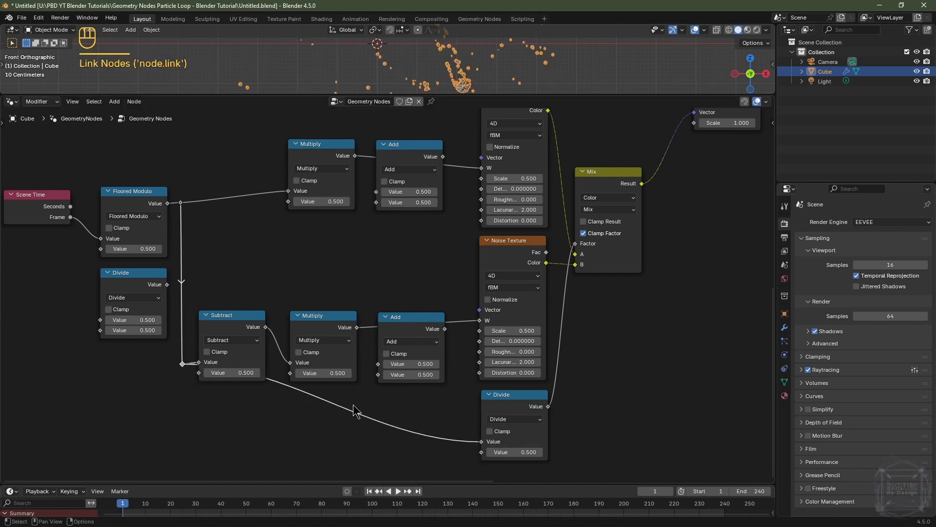
# Step: Add a reroute on the link feeding the lower Divide node and move it down beneath the Floored Modulo reroute column
pyautogui.keyDown('shift'); pyautogui.moveTo(356, 406); pyautogui.dragTo(365, 439, button='right'); pyautogui.keyUp('shift')
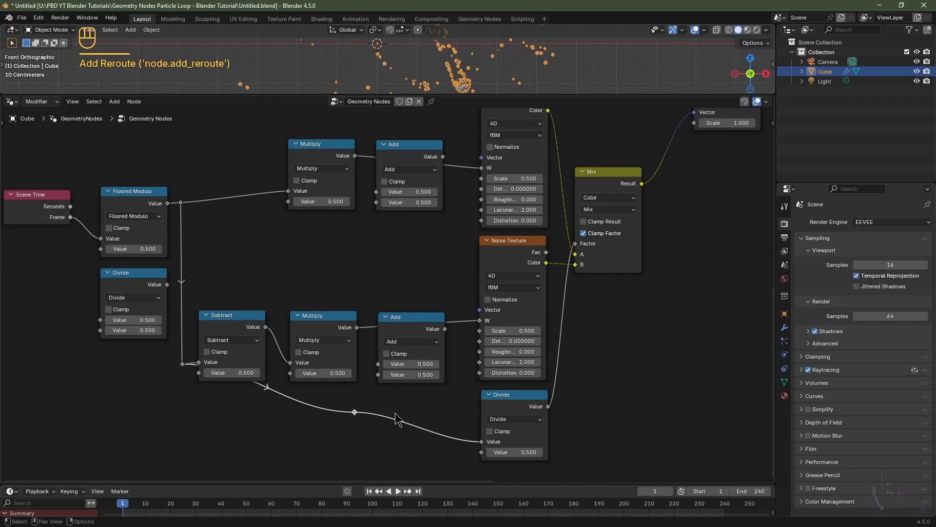
pyautogui.press('g')
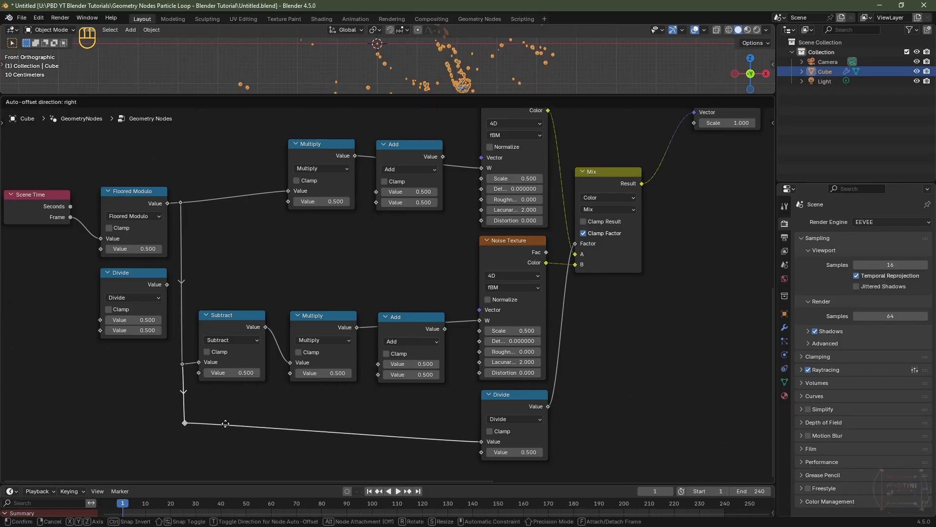
pyautogui.click(226, 440)
pyautogui.click(510, 412)
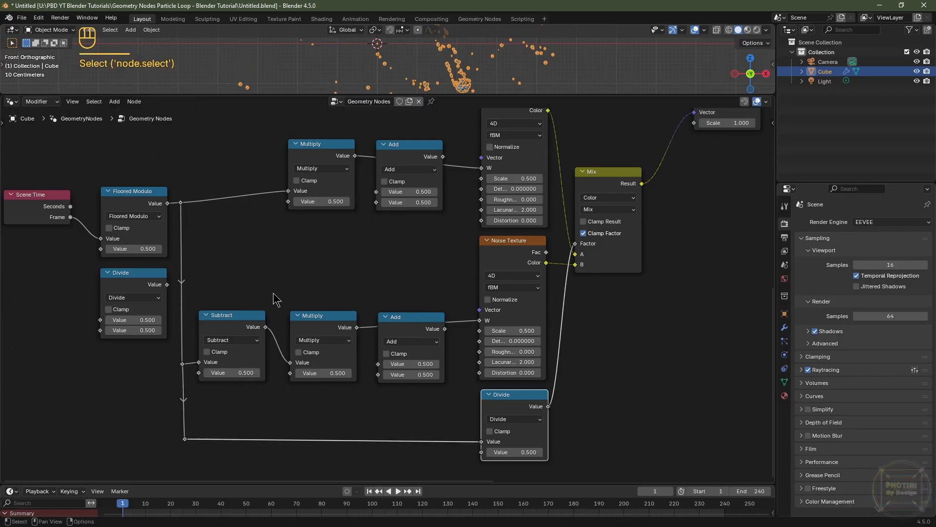
pyautogui.click(242, 332)
pyautogui.click(321, 158)
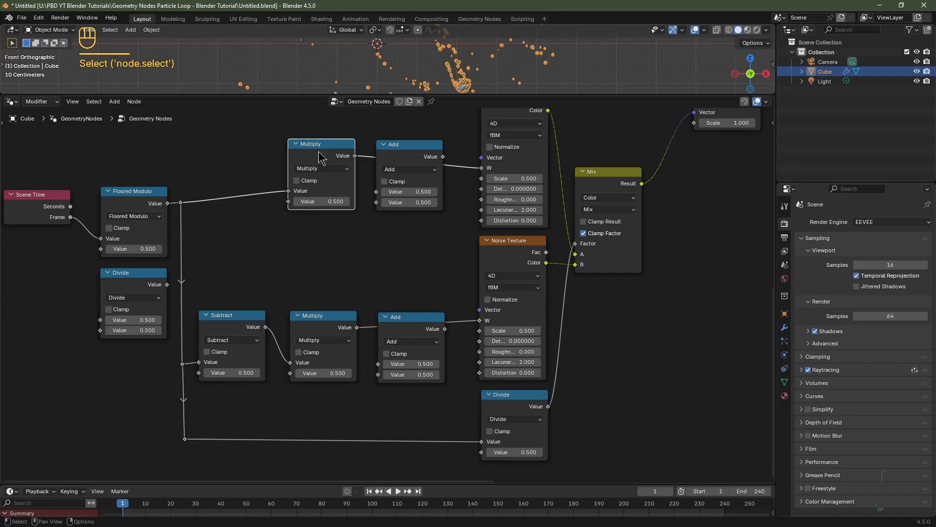
pyautogui.click(137, 200)
# Step: Add a Value node to the left of the tree and label it "Loop Frame"
pyautogui.moveTo(67, 375); pyautogui.dragTo(129, 367, button='middle')
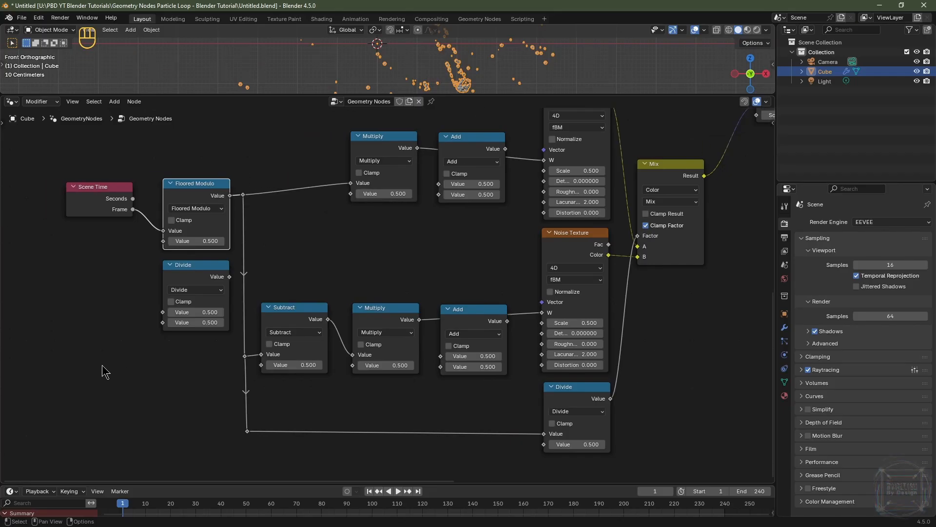
pyautogui.hotkey('shift', 'a')
pyautogui.write('valu')
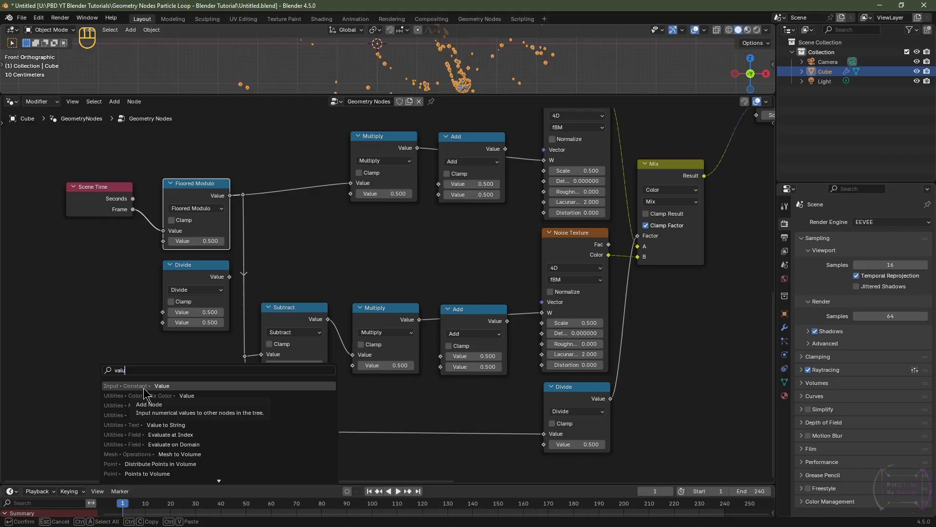
pyautogui.click(143, 386)
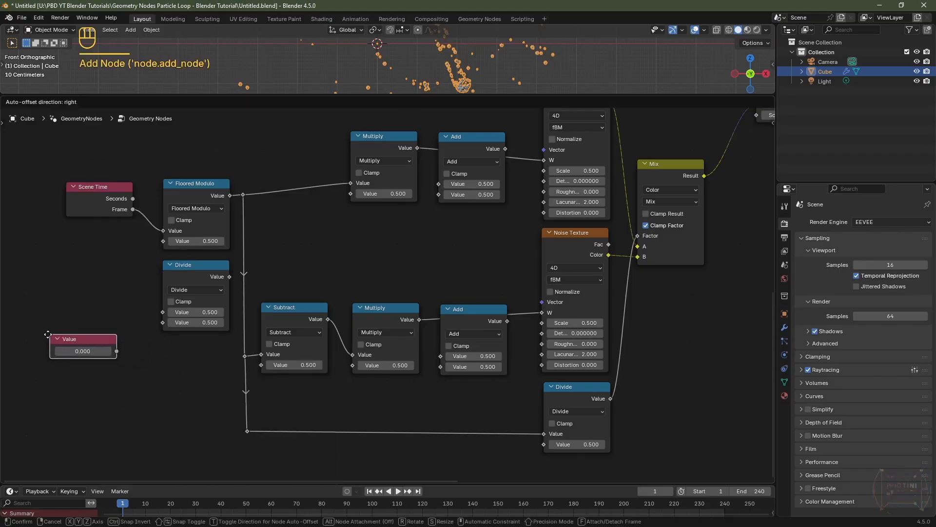
pyautogui.click(46, 338)
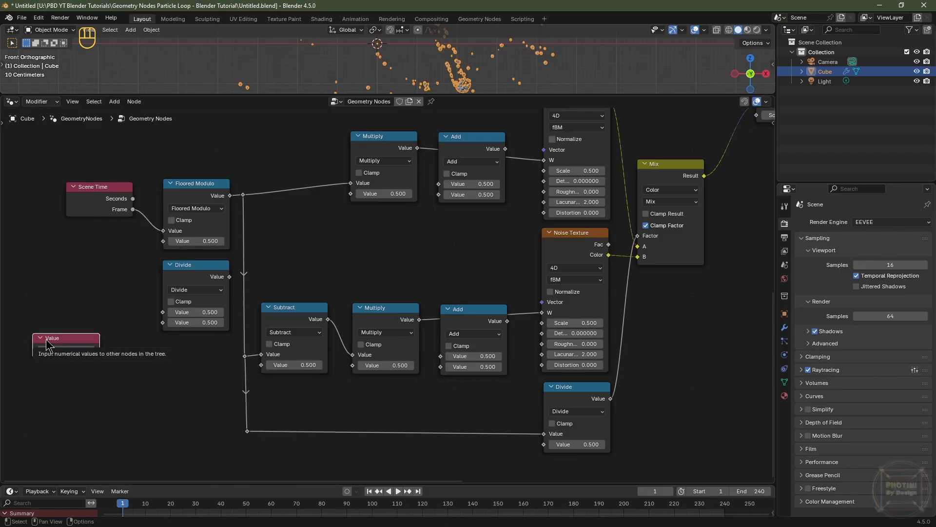
pyautogui.press('F2')
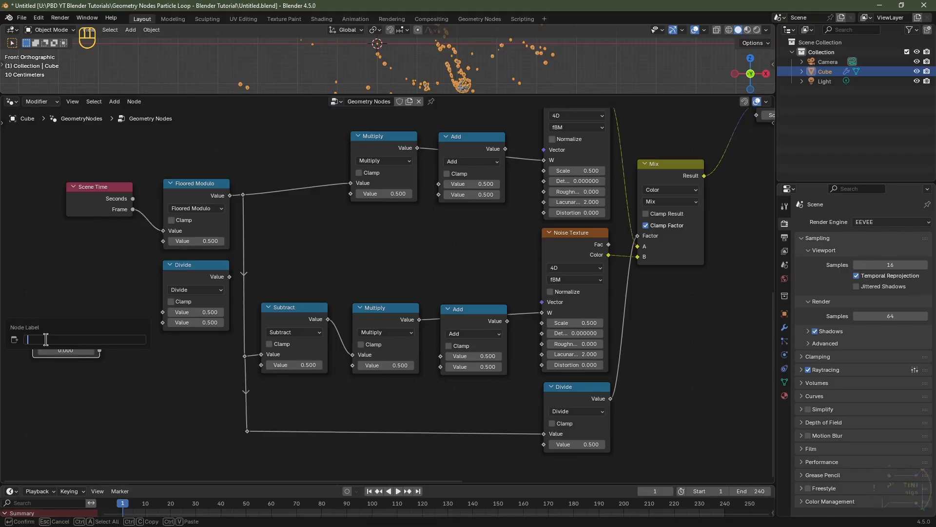
pyautogui.write('Loop Frame')
pyautogui.press('Return')
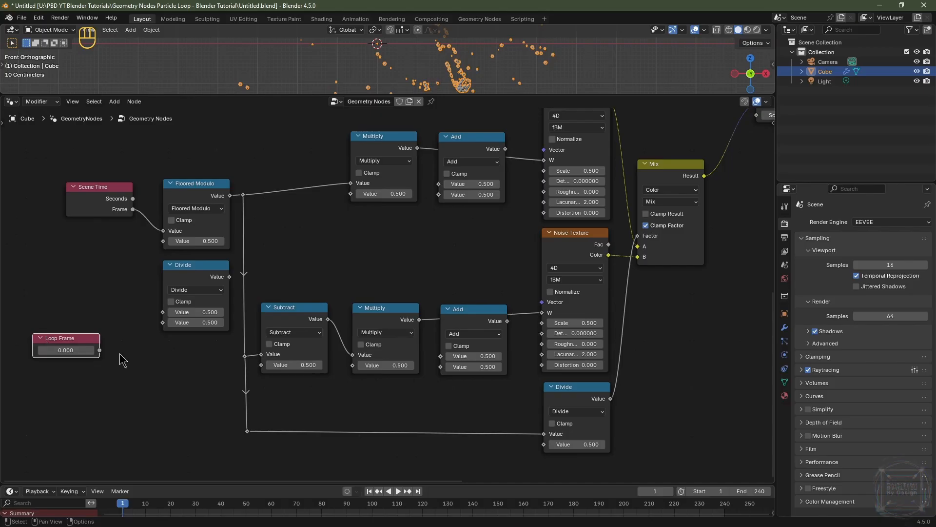
# Step: Connect Loop Frame's output to the second Value inputs of Floored Modulo, Subtract and the lower Divide node
pyautogui.moveTo(99, 351); pyautogui.dragTo(163, 241)
pyautogui.moveTo(99, 350); pyautogui.dragTo(264, 372)
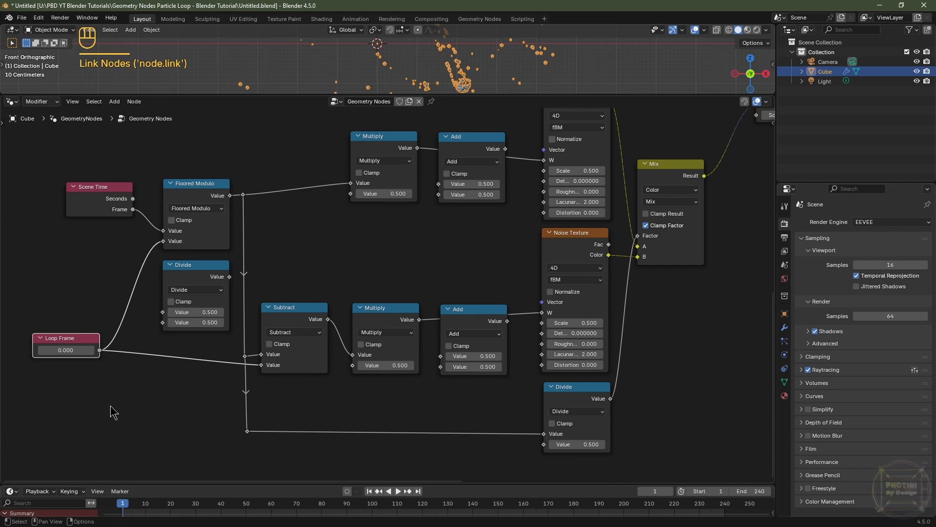
pyautogui.moveTo(99, 350); pyautogui.dragTo(544, 382)
# Step: Move the Loop Frame node further left and add a reroute just after its output on the outgoing links
pyautogui.moveTo(323, 442); pyautogui.dragTo(334, 461, button='middle')
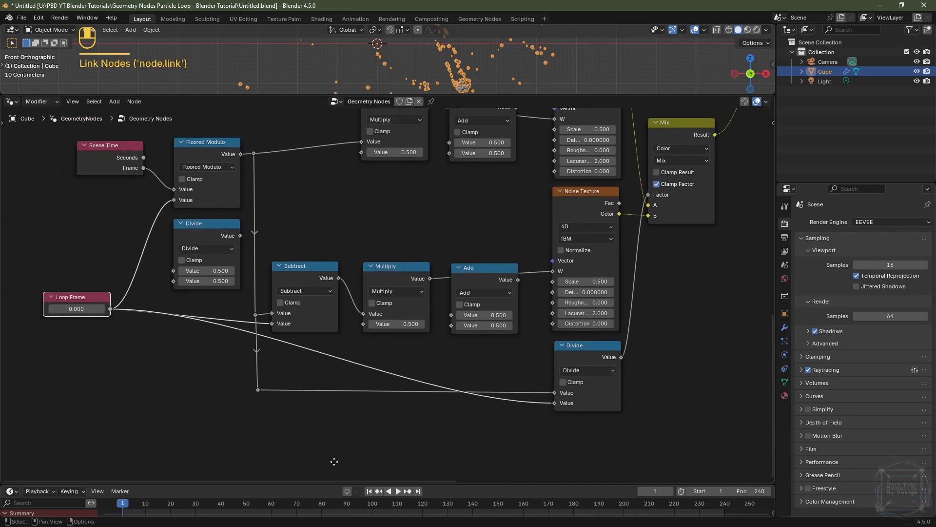
pyautogui.moveTo(93, 311); pyautogui.dragTo(59, 311)
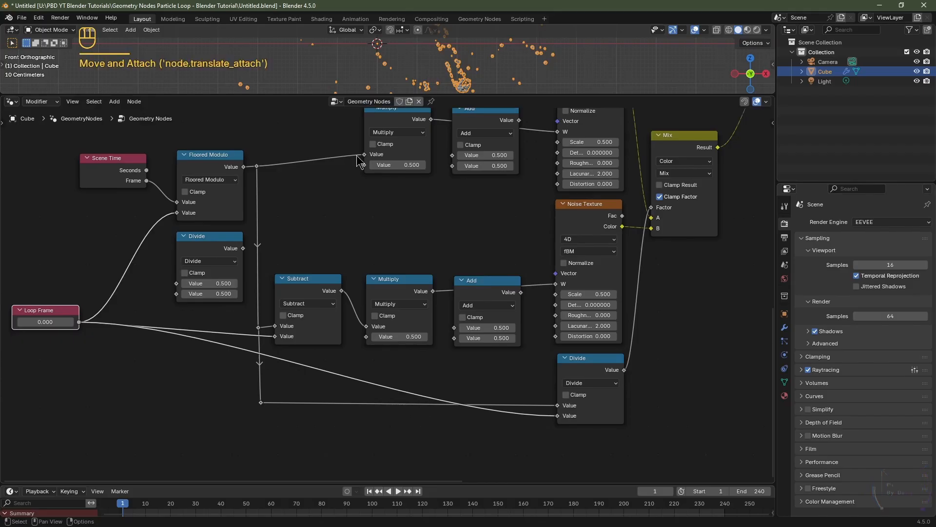
pyautogui.keyDown('shift'); pyautogui.moveTo(93, 301); pyautogui.dragTo(91, 376, button='right'); pyautogui.keyUp('shift')
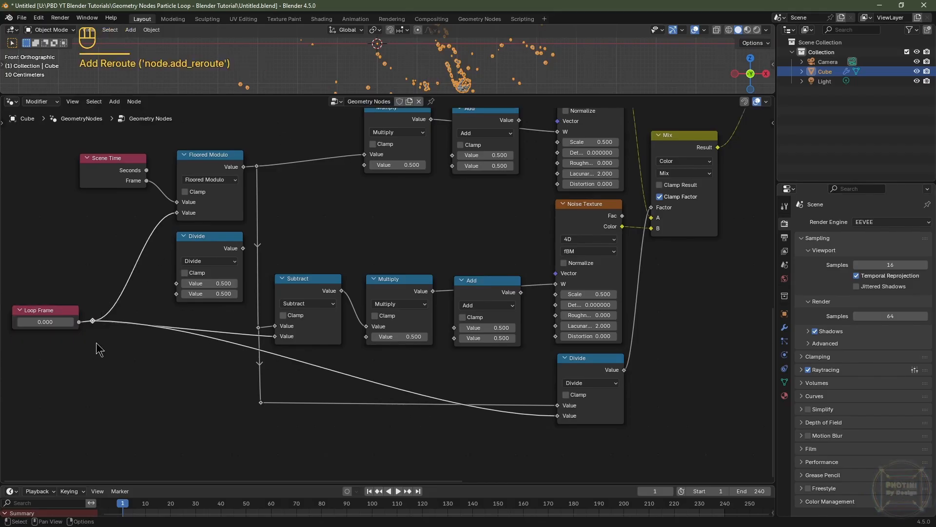
pyautogui.press('g')
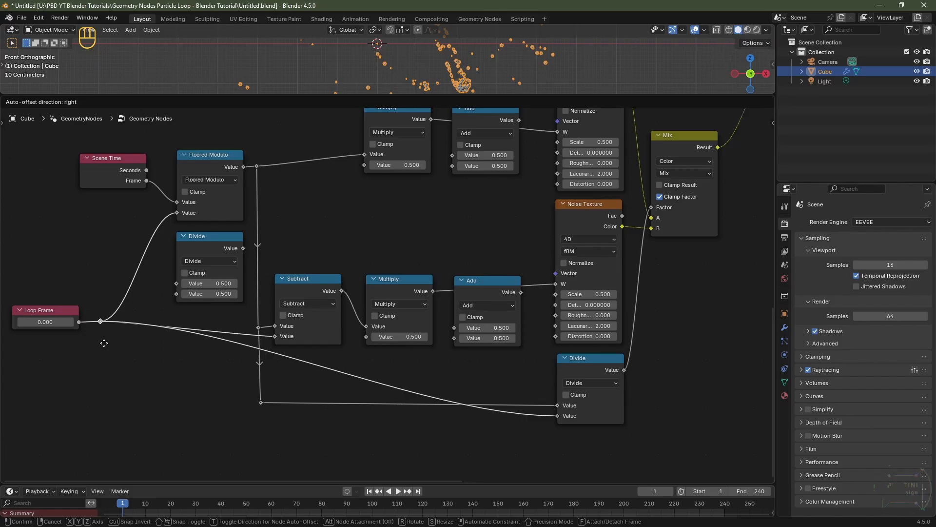
pyautogui.click(105, 344)
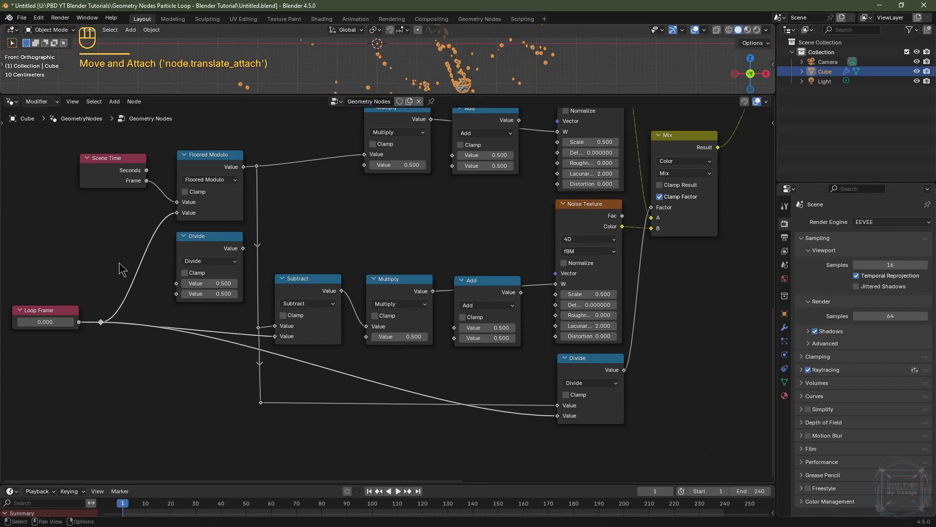
# Step: Add reroutes on the Loop Frame links to Floored Modulo and the lower Divide, placing them in a vertical column
pyautogui.keyDown('shift'); pyautogui.moveTo(122, 271); pyautogui.dragTo(150, 308, button='right'); pyautogui.keyUp('shift')
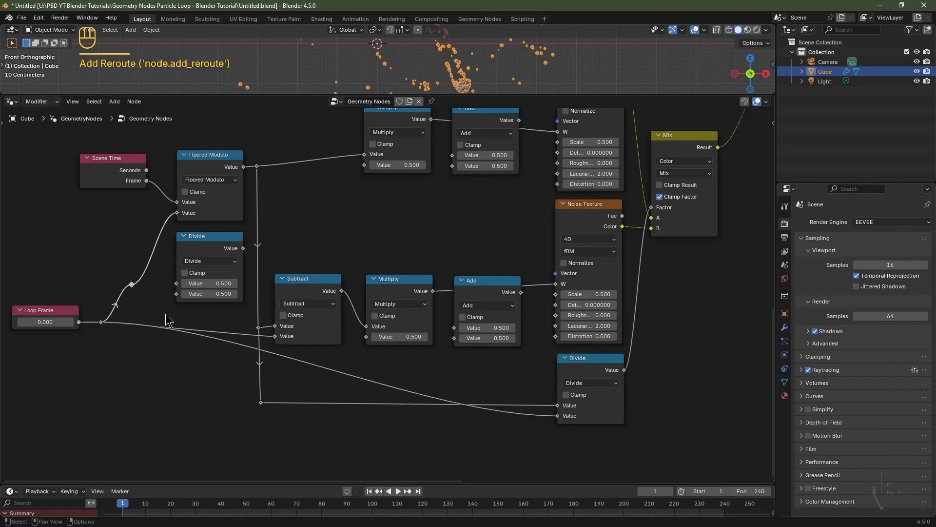
pyautogui.press('g')
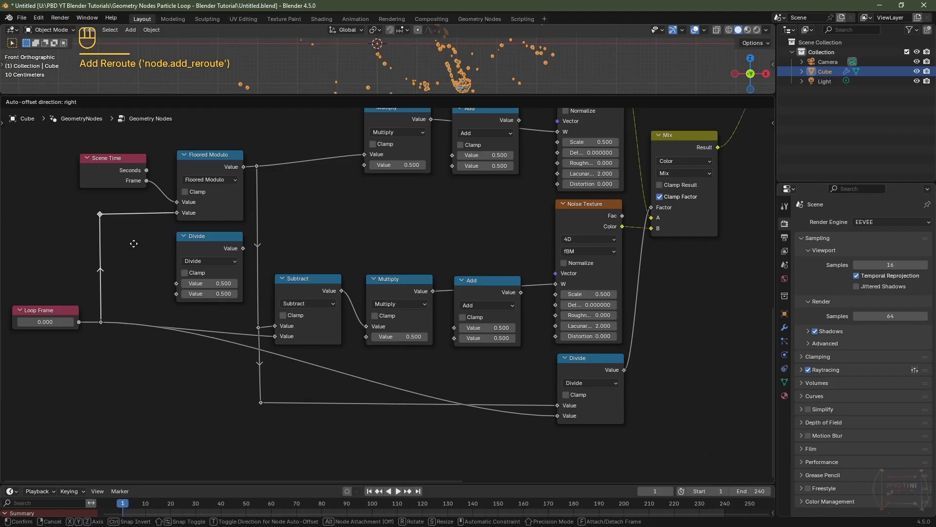
pyautogui.click(134, 243)
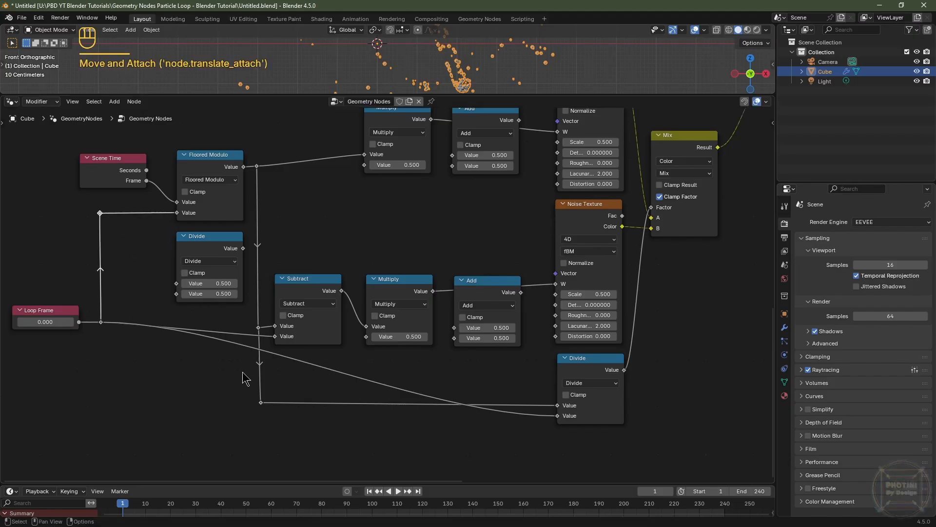
pyautogui.keyDown('shift'); pyautogui.moveTo(316, 359); pyautogui.dragTo(307, 384, button='right'); pyautogui.keyUp('shift')
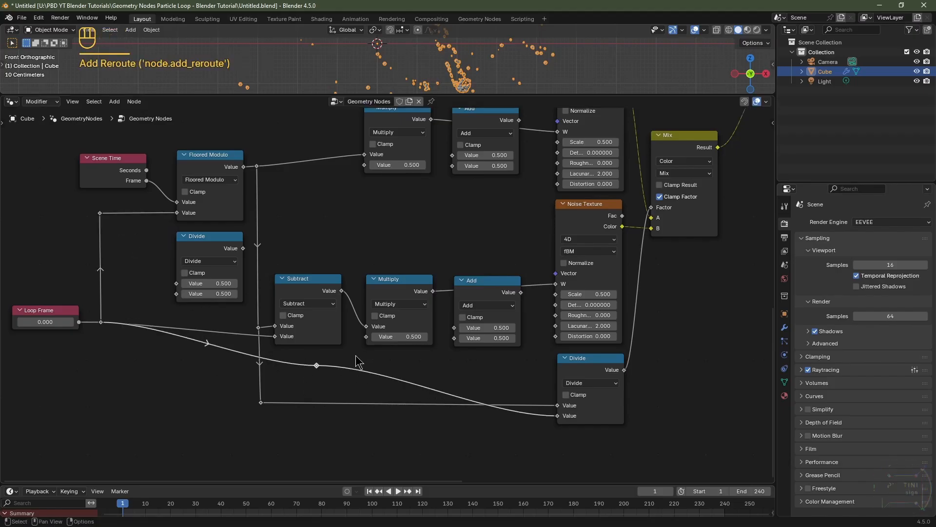
pyautogui.press('g')
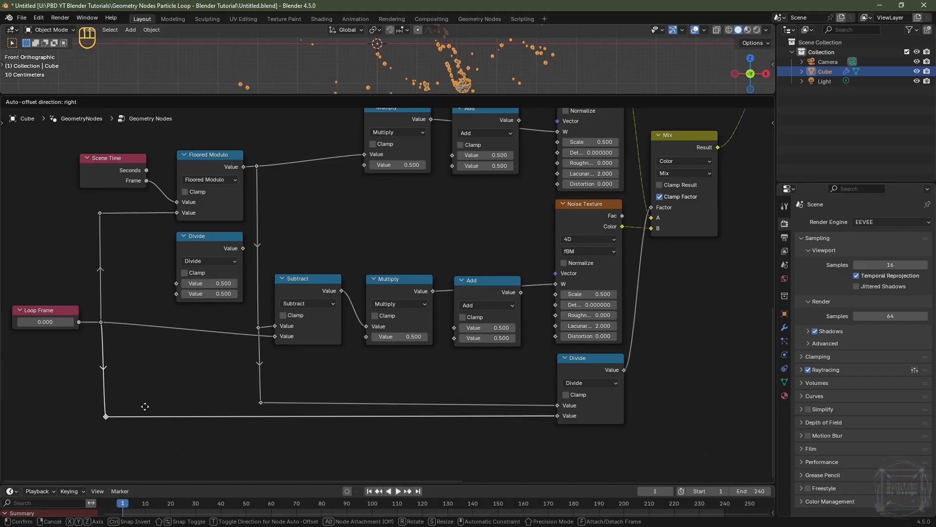
pyautogui.click(143, 406)
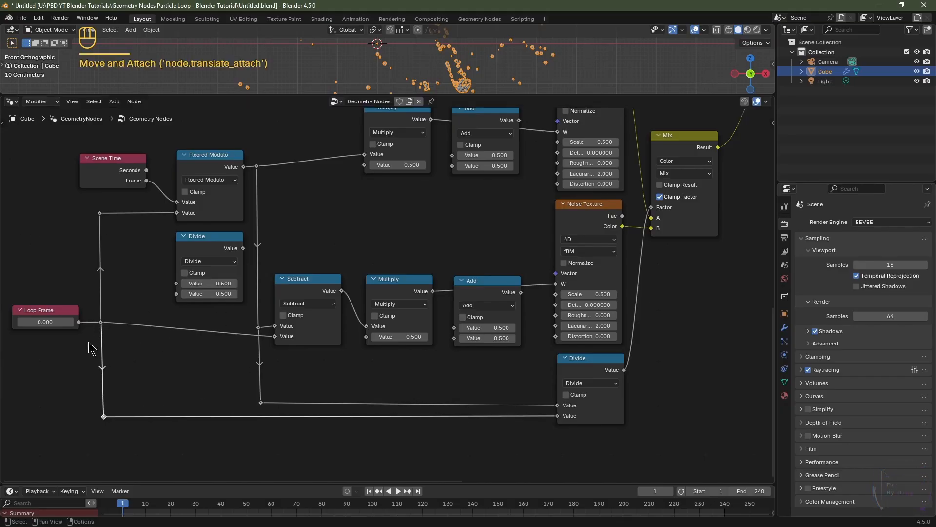
# Step: Connect the upper Divide node's output to the second Value inputs of both Multiply nodes
pyautogui.scroll(2, 146, 380)
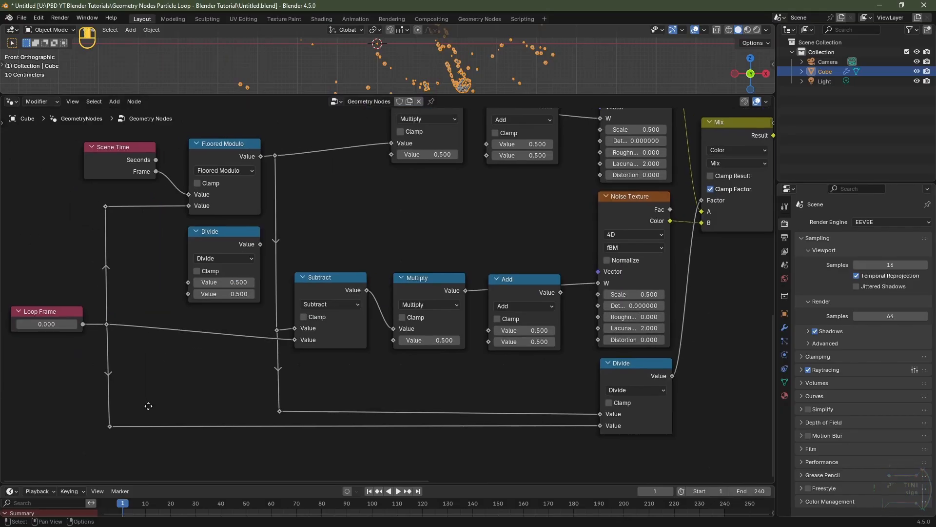
pyautogui.click(222, 242)
pyautogui.scroll(-2, 205, 366)
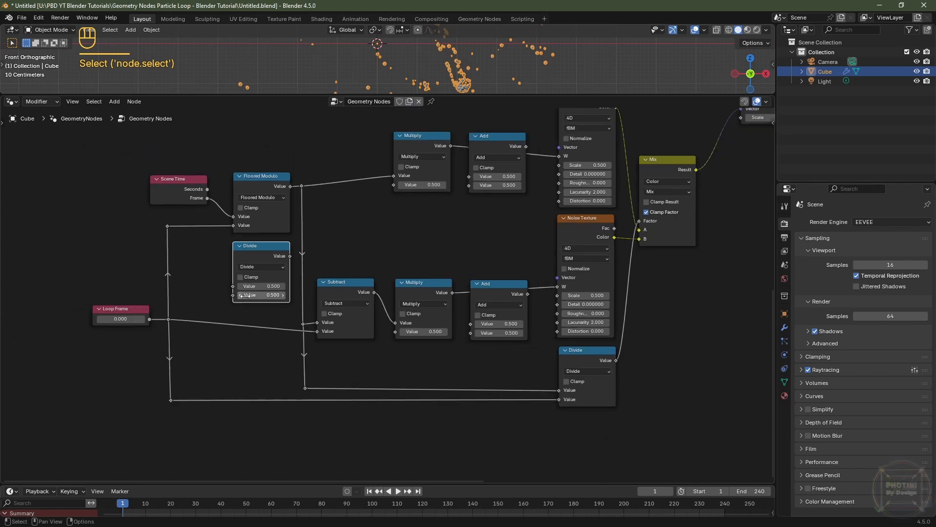
pyautogui.moveTo(205, 367); pyautogui.dragTo(217, 356, button='middle')
pyautogui.moveTo(215, 296); pyautogui.dragTo(324, 227)
pyautogui.moveTo(215, 298); pyautogui.dragTo(329, 387)
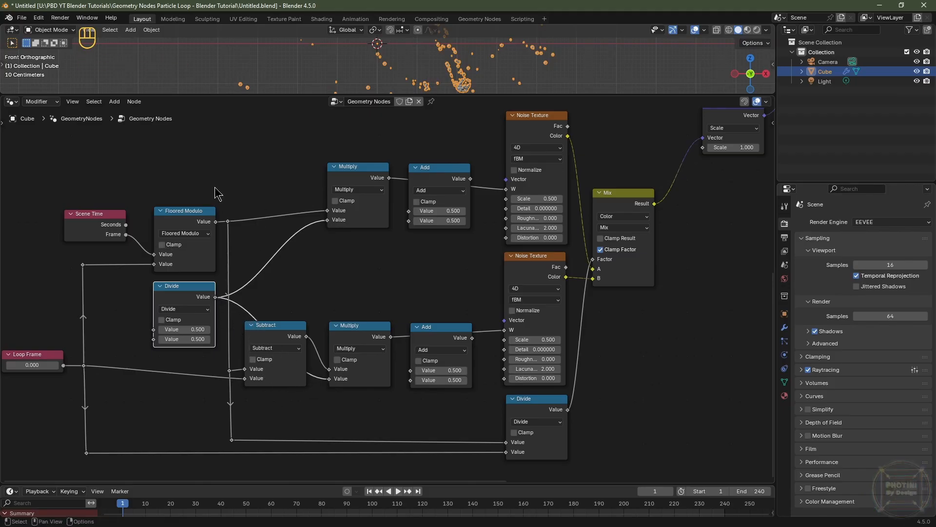
# Step: Move the Floored Modulo node slightly upward
pyautogui.moveTo(256, 184); pyautogui.dragTo(180, 233)
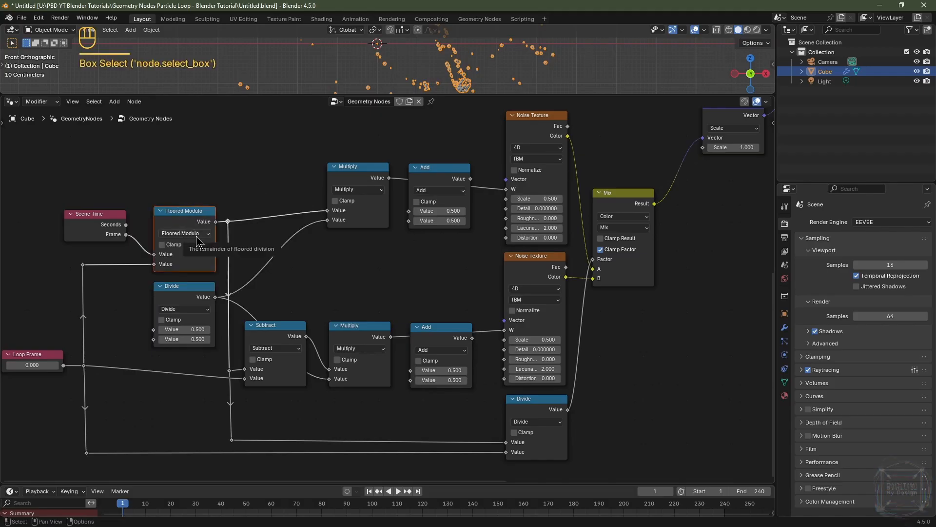
pyautogui.press('g')
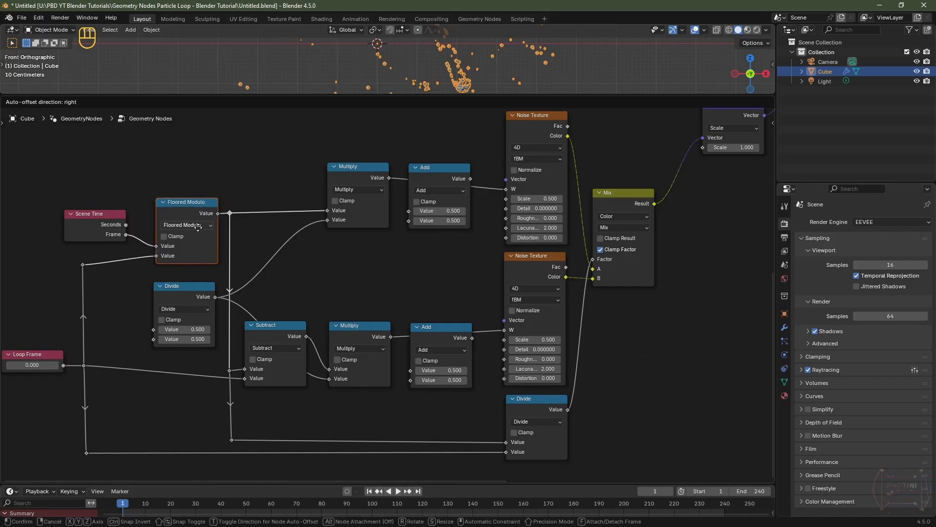
pyautogui.click(198, 226)
# Step: Align the middle column of reroutes vertically by scaling them to 0 along X
pyautogui.moveTo(237, 192); pyautogui.dragTo(230, 454)
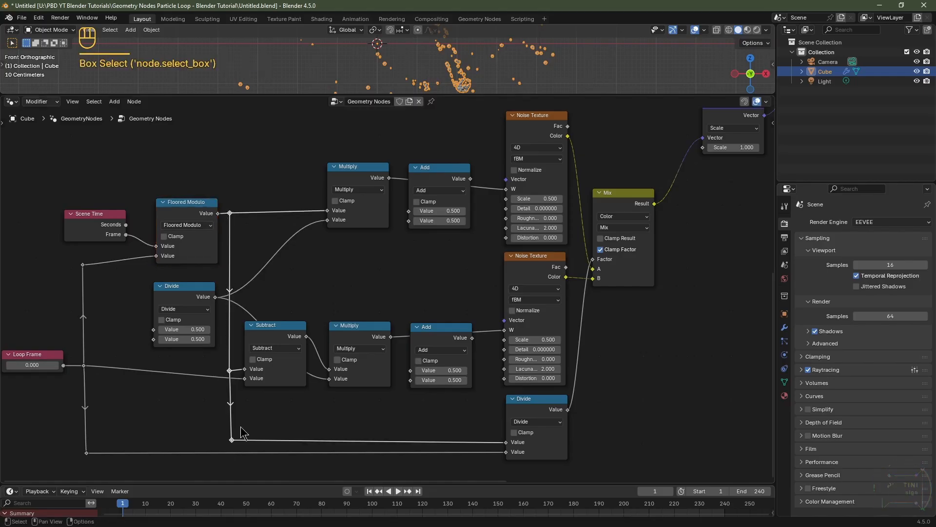
pyautogui.press('s')
pyautogui.press('x')
pyautogui.press('0')
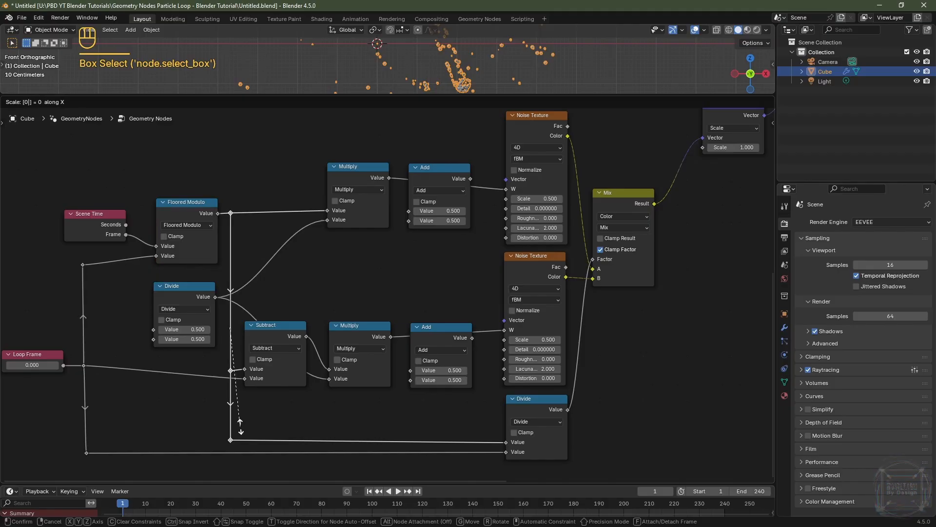
pyautogui.click(240, 426)
# Step: Reposition the middle column's reroutes along Y to tidy the link routing
pyautogui.click(228, 373)
pyautogui.click(230, 372)
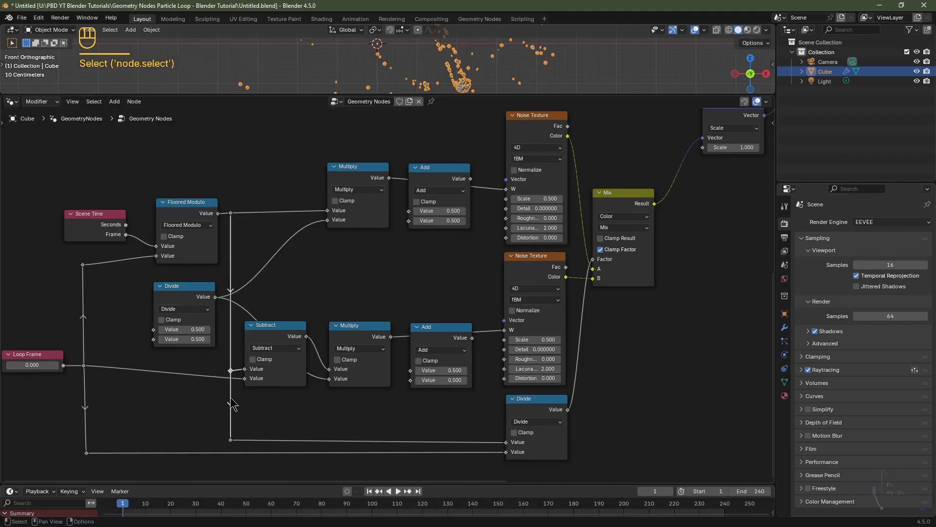
pyautogui.press('g')
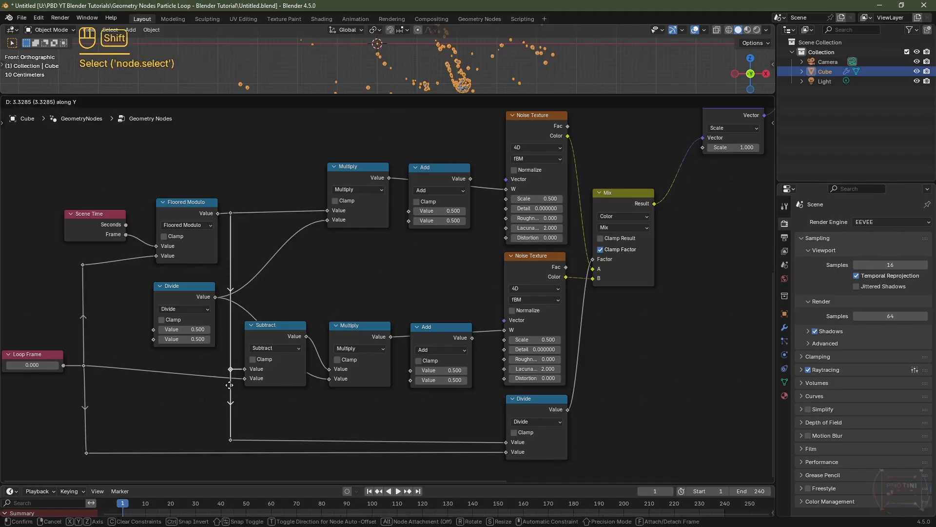
pyautogui.click(233, 428)
pyautogui.click(231, 440)
pyautogui.press('g')
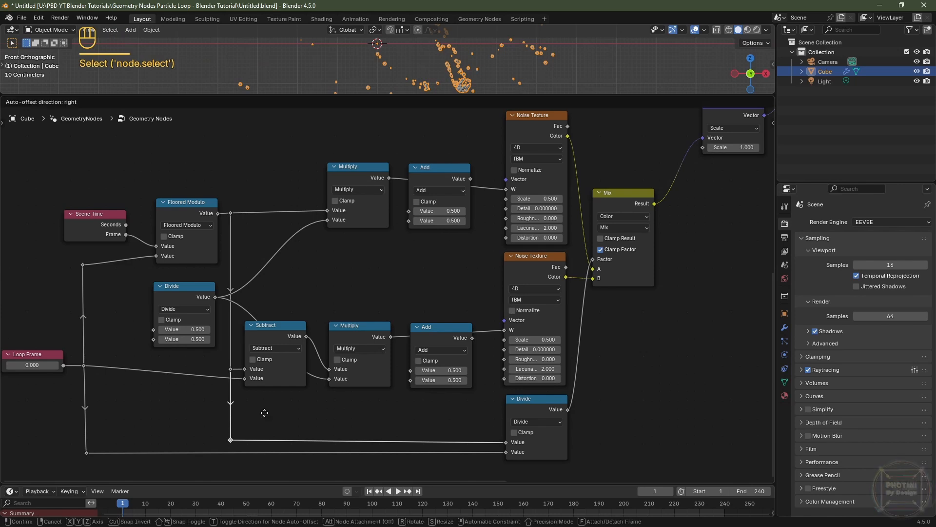
pyautogui.press('y')
pyautogui.click(264, 432)
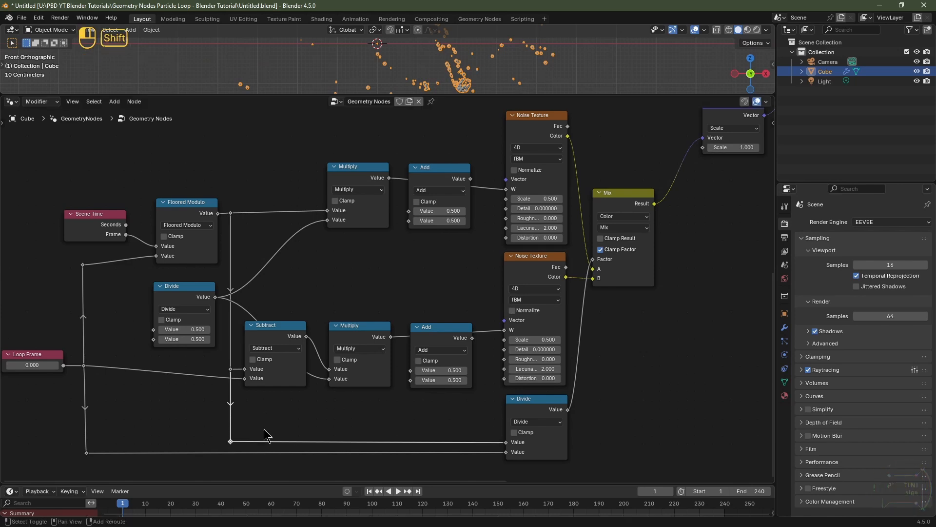
# Step: Move the upper-left reroute along Y to line up with Floored Modulo's second Value input
pyautogui.click(231, 370)
pyautogui.moveTo(57, 254); pyautogui.dragTo(90, 293)
pyautogui.press('g')
pyautogui.press('y')
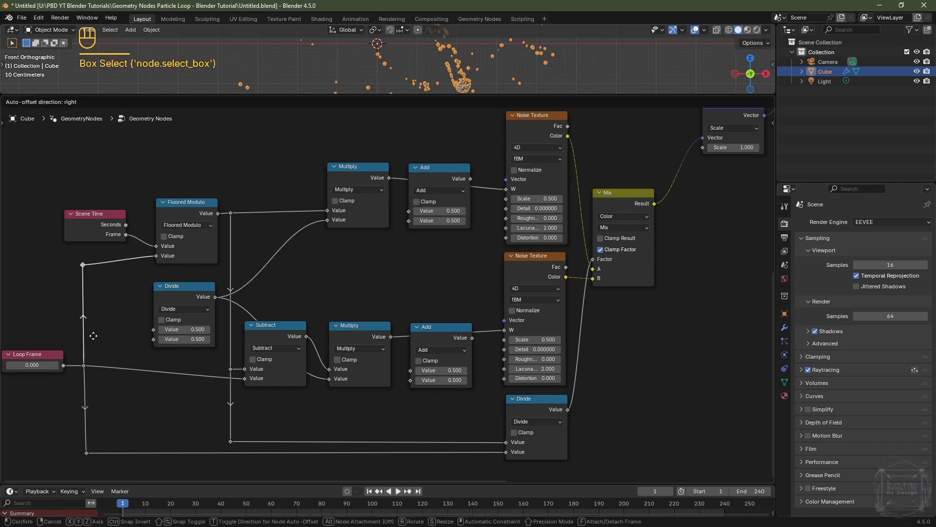
pyautogui.click(93, 367)
# Step: Align the left column of reroutes vertically by scaling them to 0 along X
pyautogui.moveTo(106, 247); pyautogui.dragTo(77, 469)
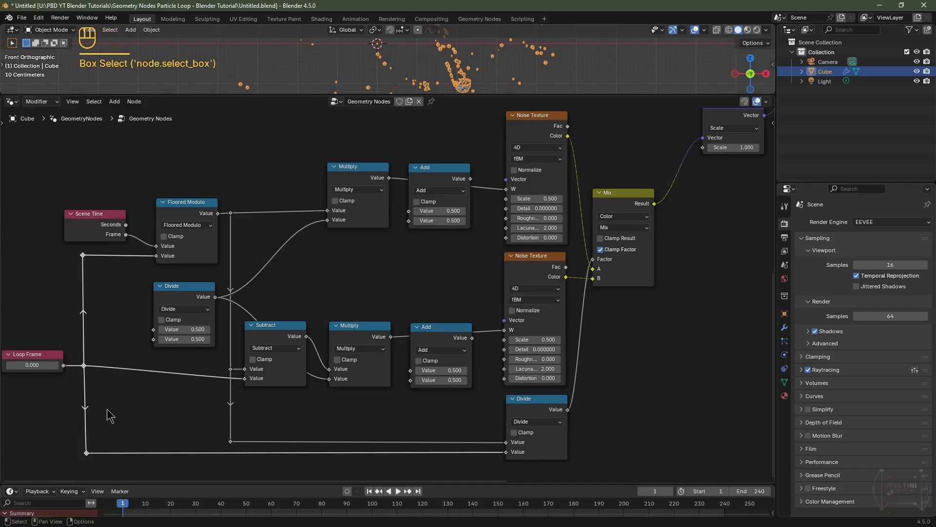
pyautogui.press('s')
pyautogui.press('x')
pyautogui.press('0')
pyautogui.press('Return')
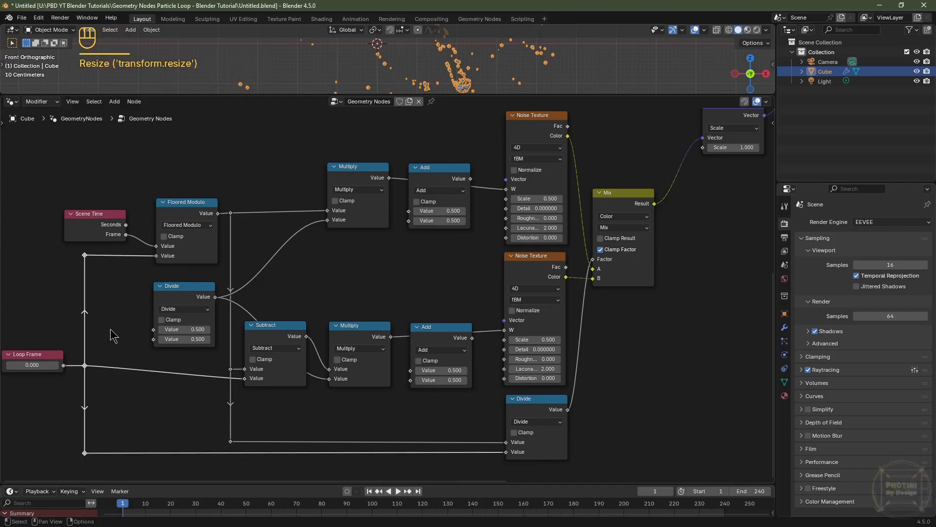
# Step: Move the Loop Frame node and its reroute down along Y to line up with Subtract's second input
pyautogui.moveTo(111, 336); pyautogui.dragTo(16, 401)
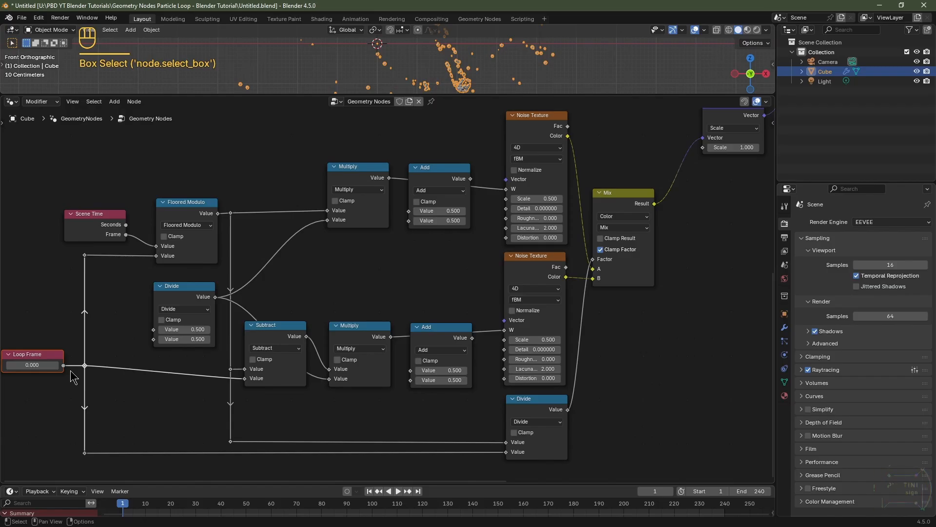
pyautogui.press('g')
pyautogui.press('y')
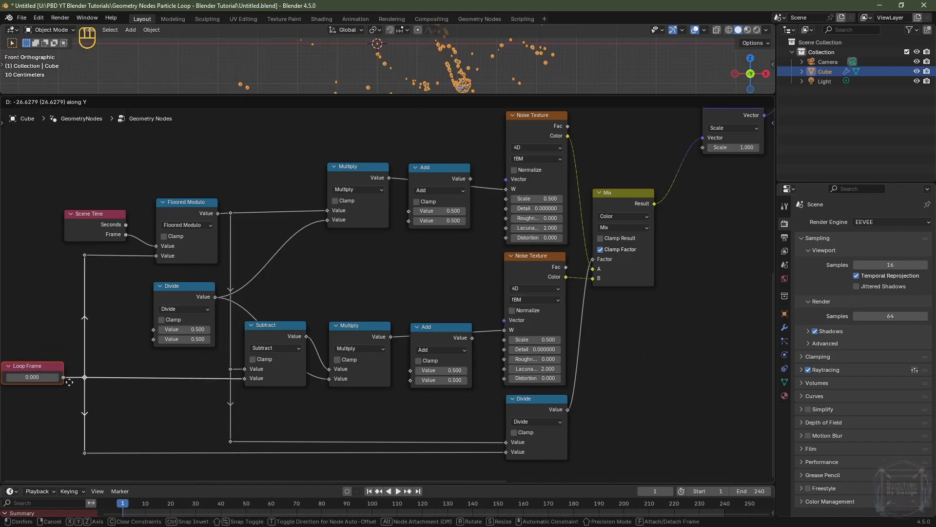
pyautogui.click(70, 382)
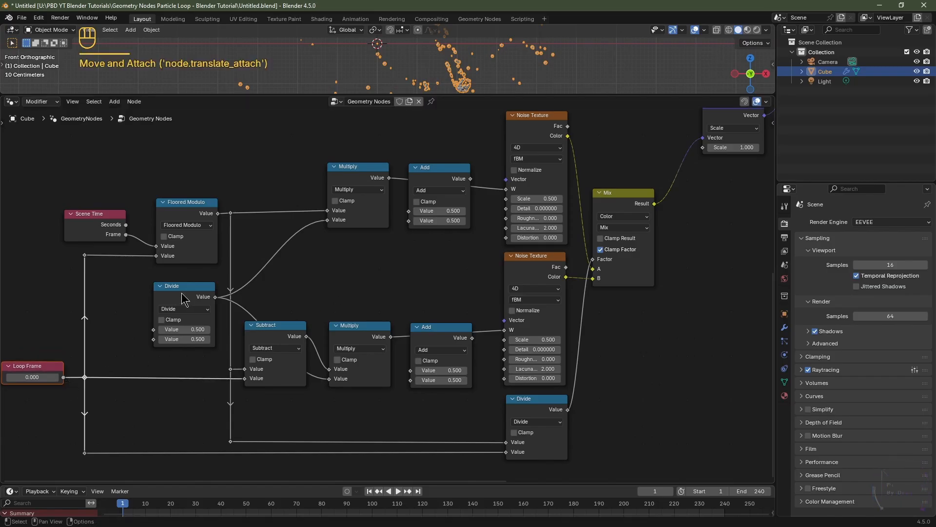
# Step: Shift the Floored Modulo, Scene Time and Divide nodes leftward to make room for reroutes
pyautogui.click(208, 217)
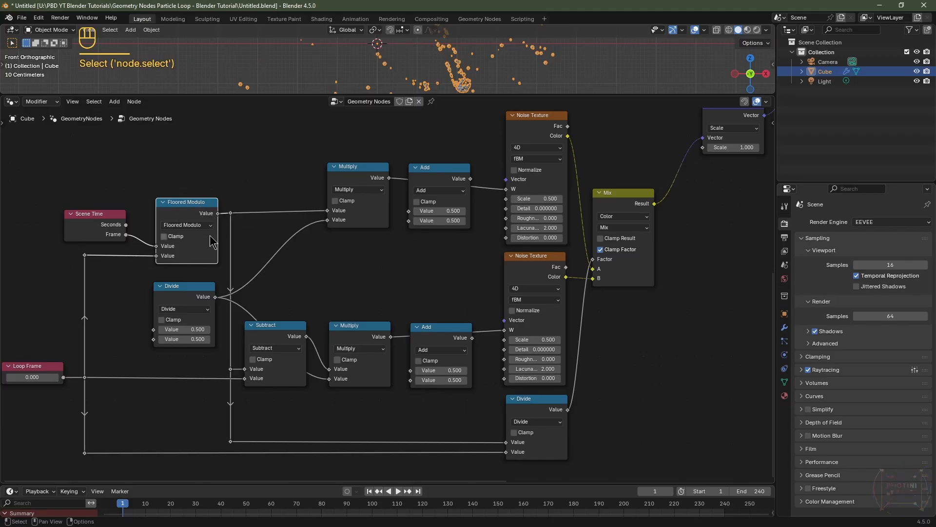
pyautogui.press('g')
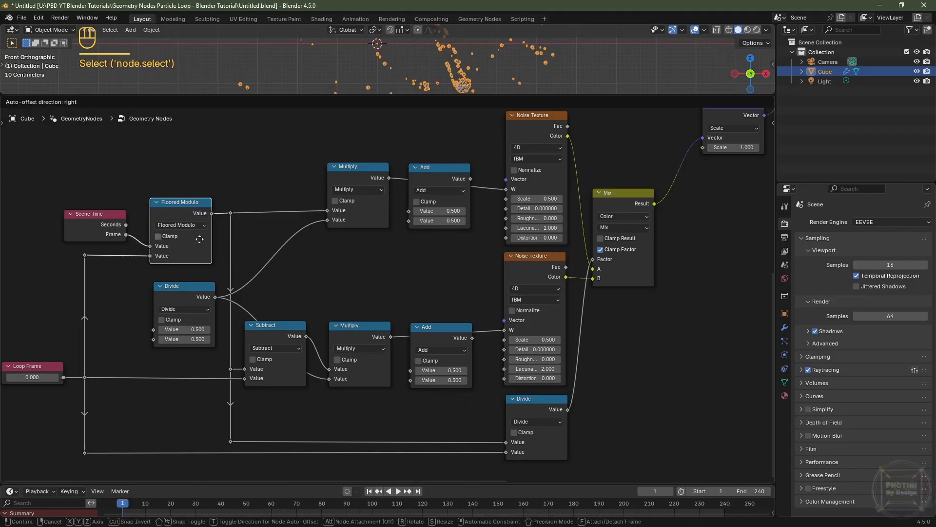
pyautogui.moveTo(193, 238); pyautogui.dragTo(192, 238)
pyautogui.moveTo(98, 230); pyautogui.dragTo(41, 240)
pyautogui.moveTo(193, 291); pyautogui.dragTo(182, 290)
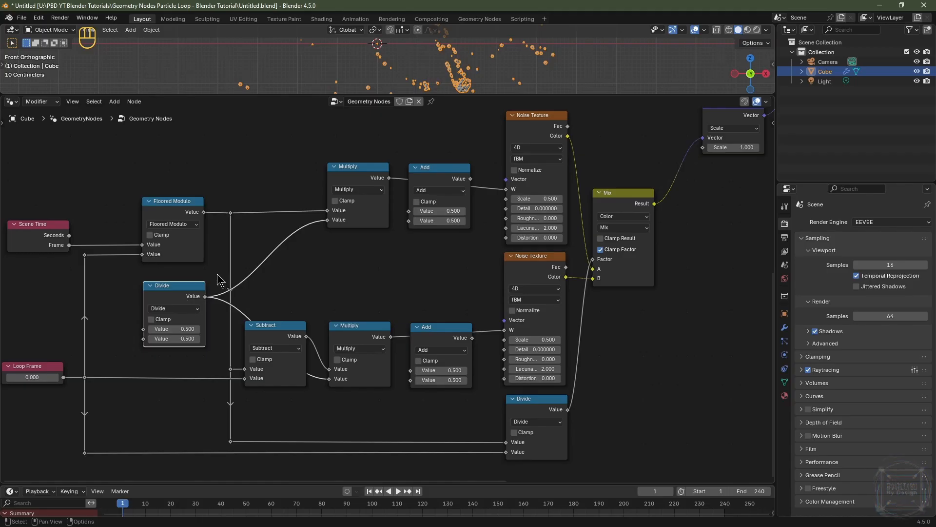
# Step: Add reroutes on Divide's output links, routing one up toward the upper Multiply and one down toward Subtract
pyautogui.keyDown('shift'); pyautogui.moveTo(218, 280); pyautogui.dragTo(220, 330, button='right'); pyautogui.keyUp('shift')
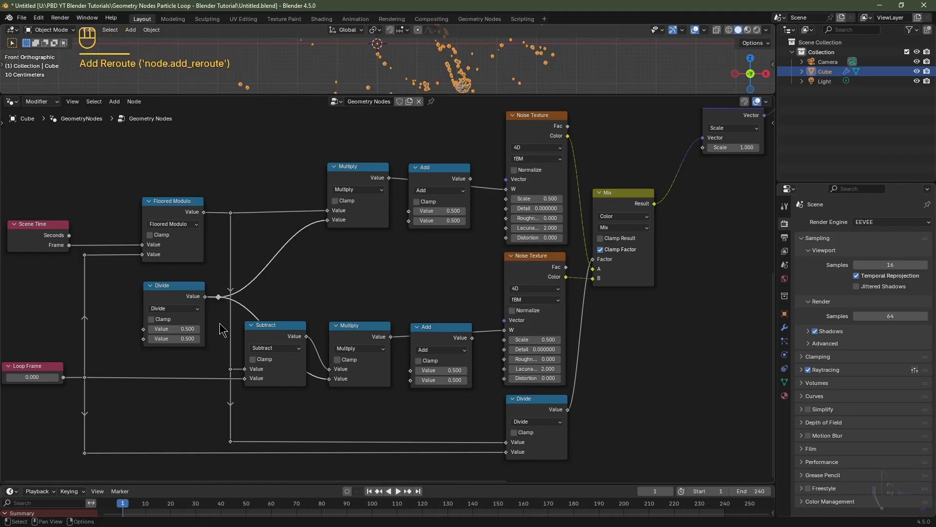
pyautogui.moveTo(255, 248)
pyautogui.keyDown('shift'); pyautogui.mouseDown(button='right')
pyautogui.moveTo(282, 292)
pyautogui.moveTo(305, 304)
pyautogui.mouseUp(button='right'); pyautogui.keyUp('shift')
pyautogui.press('g')
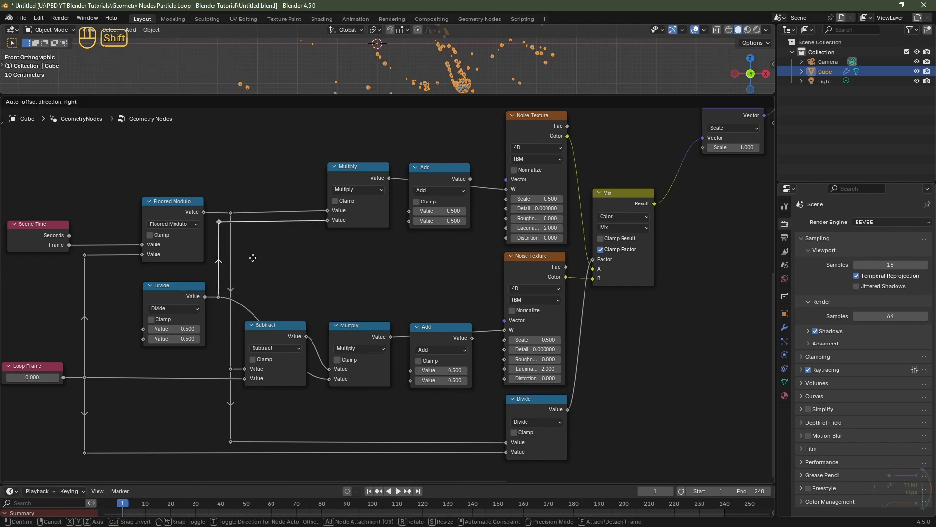
pyautogui.click(255, 258)
pyautogui.keyDown('shift'); pyautogui.moveTo(241, 322); pyautogui.dragTo(240, 331, button='right'); pyautogui.keyUp('shift')
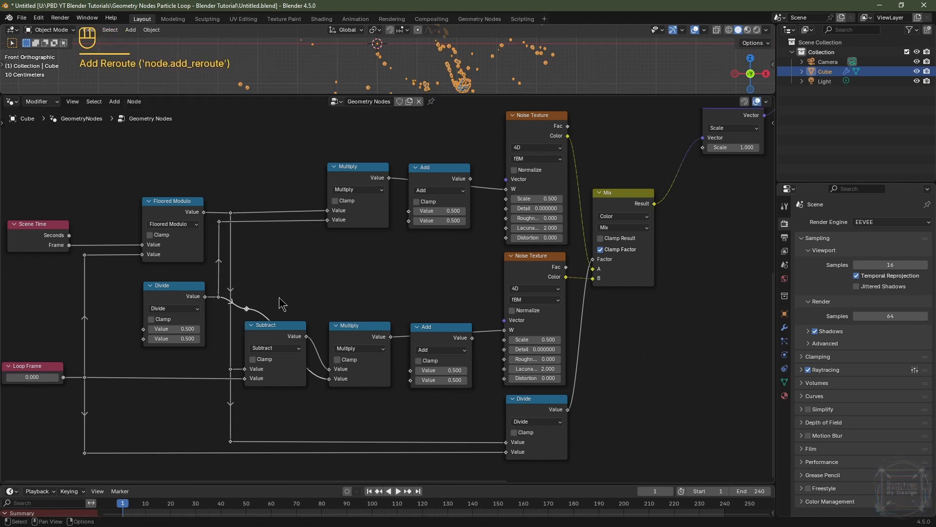
pyautogui.press('g')
pyautogui.click(252, 381)
# Step: Align the new reroutes beside Divide vertically by scaling them to 0 along X
pyautogui.moveTo(213, 210); pyautogui.dragTo(227, 400)
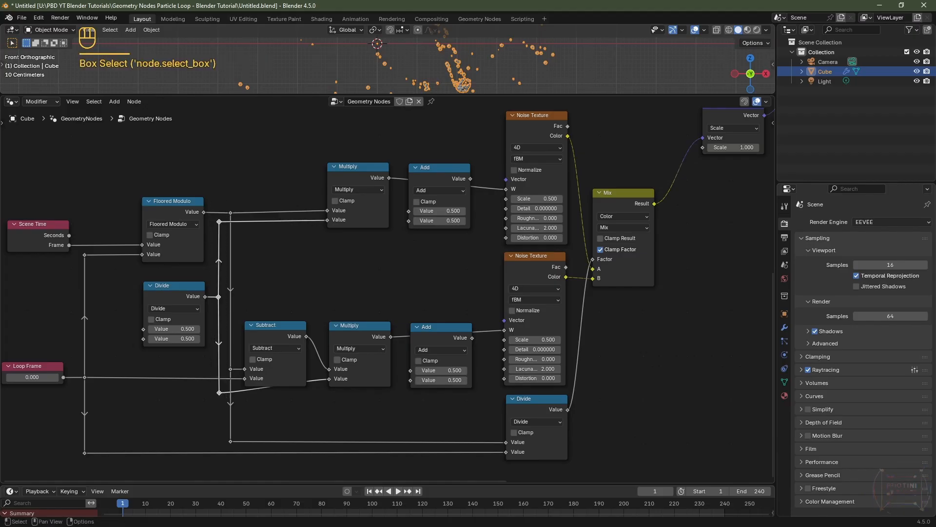
pyautogui.press('s')
pyautogui.press('x')
pyautogui.press('0')
pyautogui.click(226, 395)
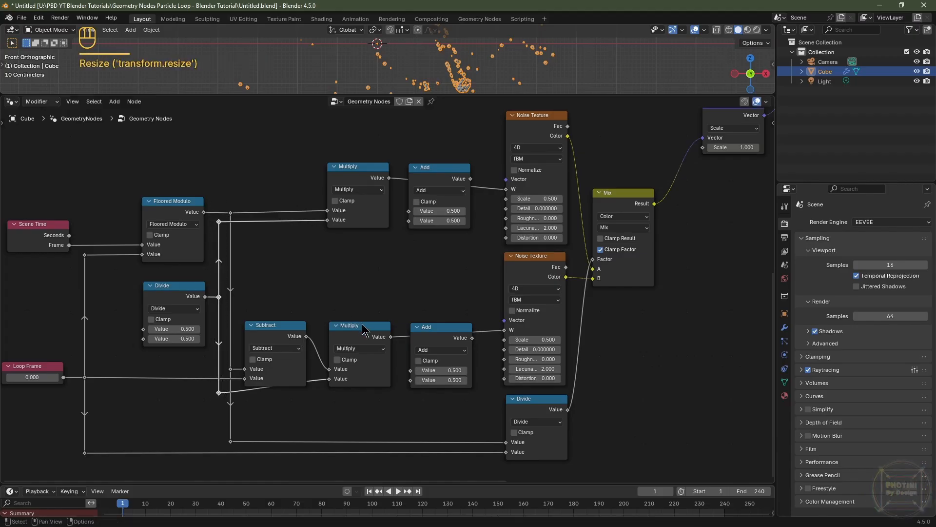
# Step: Move the lower Multiply node down to straighten its incoming links
pyautogui.moveTo(361, 331); pyautogui.dragTo(350, 346)
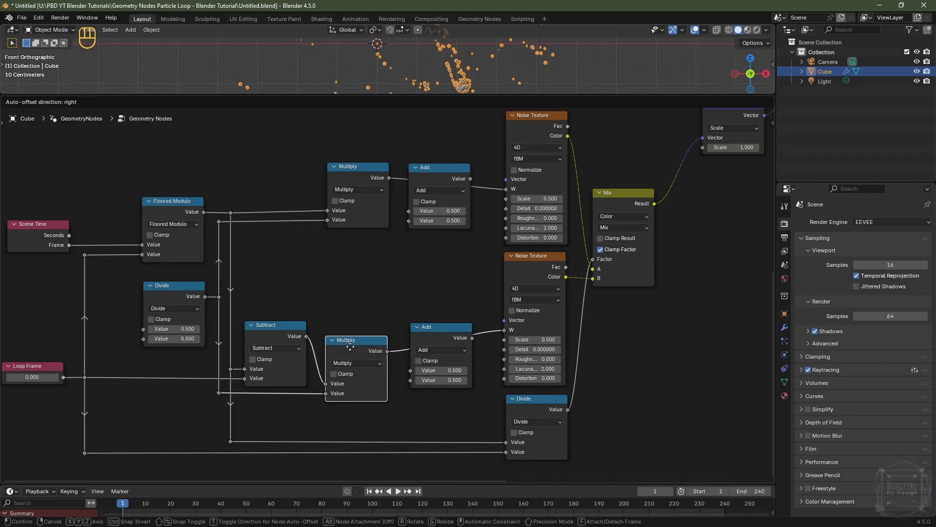
pyautogui.moveTo(330, 296); pyautogui.dragTo(358, 293, button='middle')
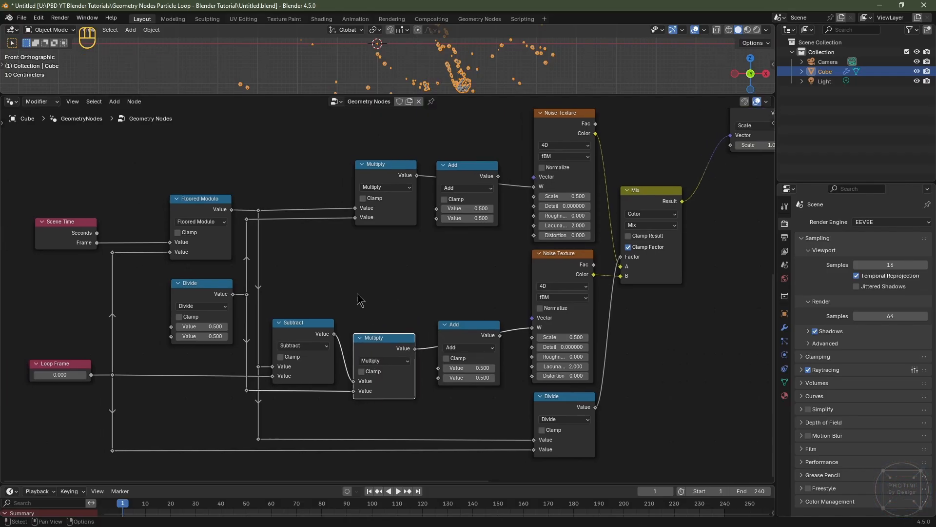
# Step: Duplicate the Loop Frame value node above it and rename the copy Speed
pyautogui.click(66, 365)
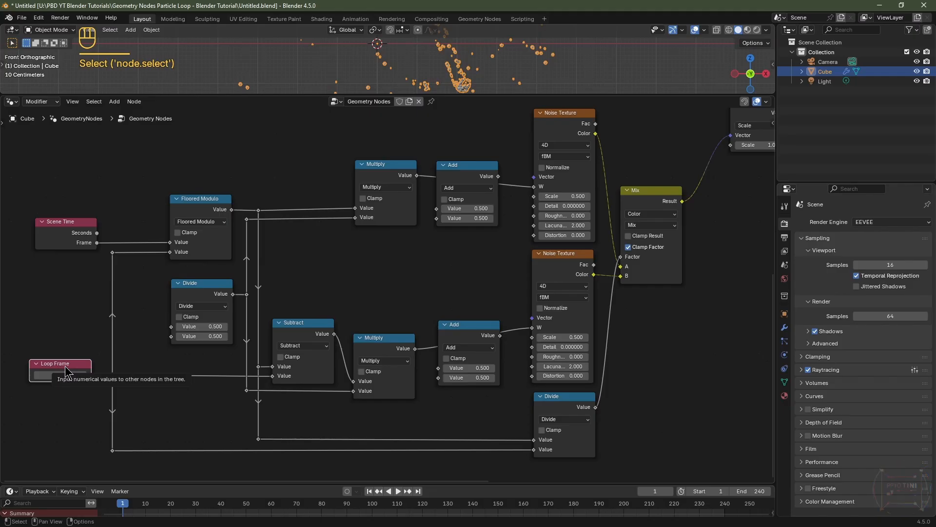
pyautogui.hotkey('shift', 'd')
pyautogui.click(66, 313)
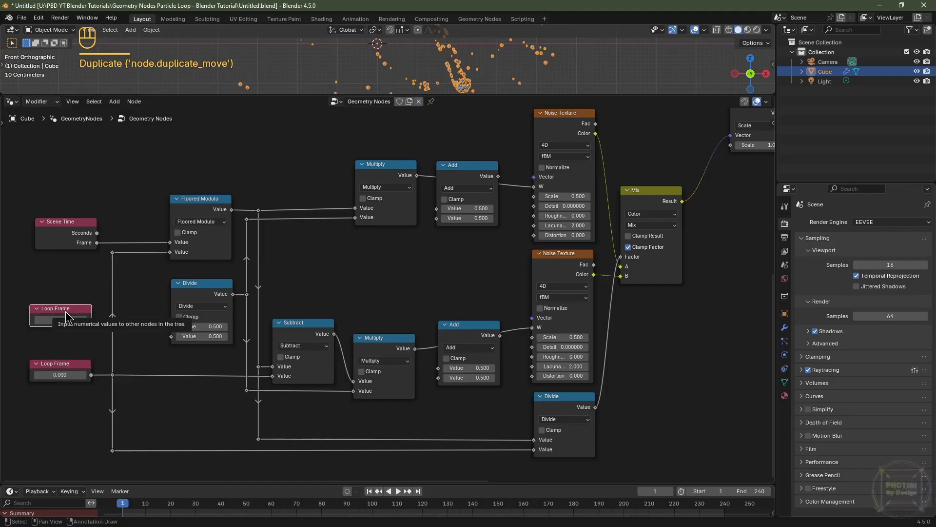
pyautogui.press('F2')
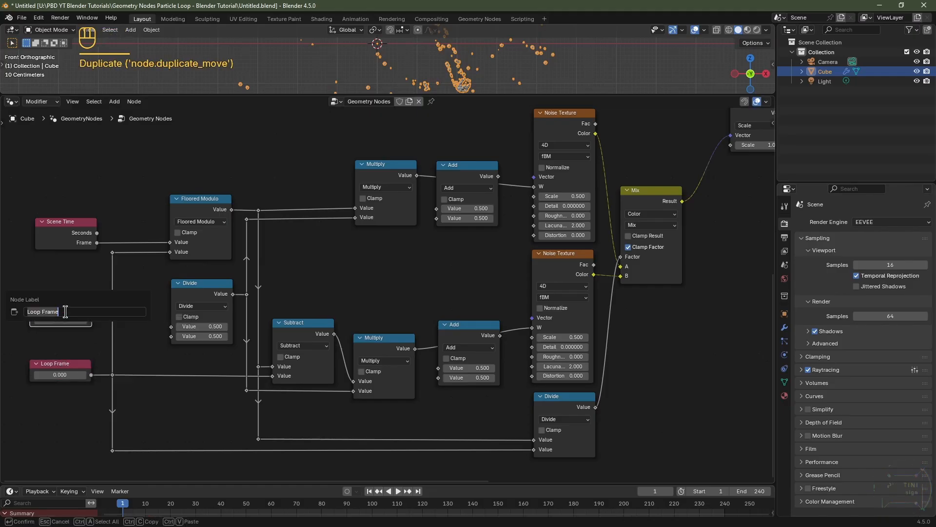
pyautogui.write('Speed')
pyautogui.press('Return')
# Step: Connect Speed to Divide's first input and set Divide's second value to 100
pyautogui.click(65, 311)
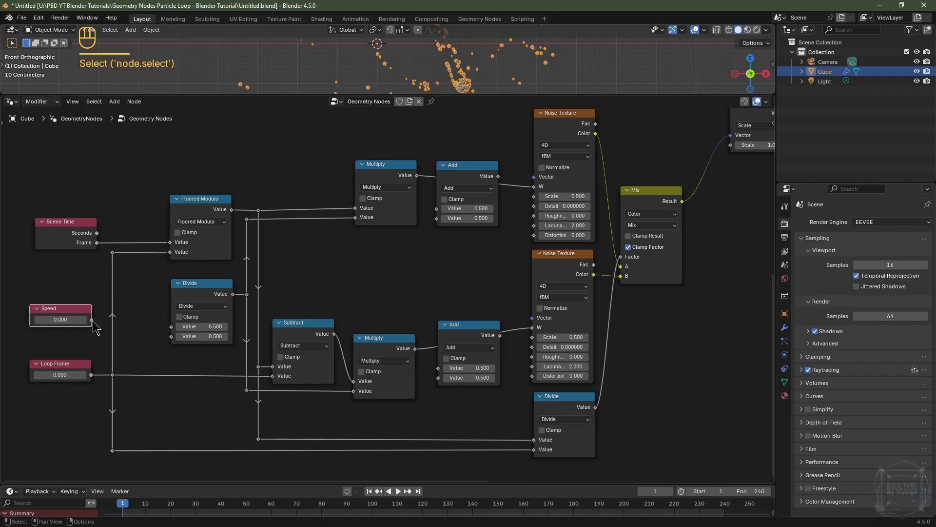
pyautogui.moveTo(94, 324); pyautogui.dragTo(179, 328)
pyautogui.click(202, 336)
pyautogui.write('100')
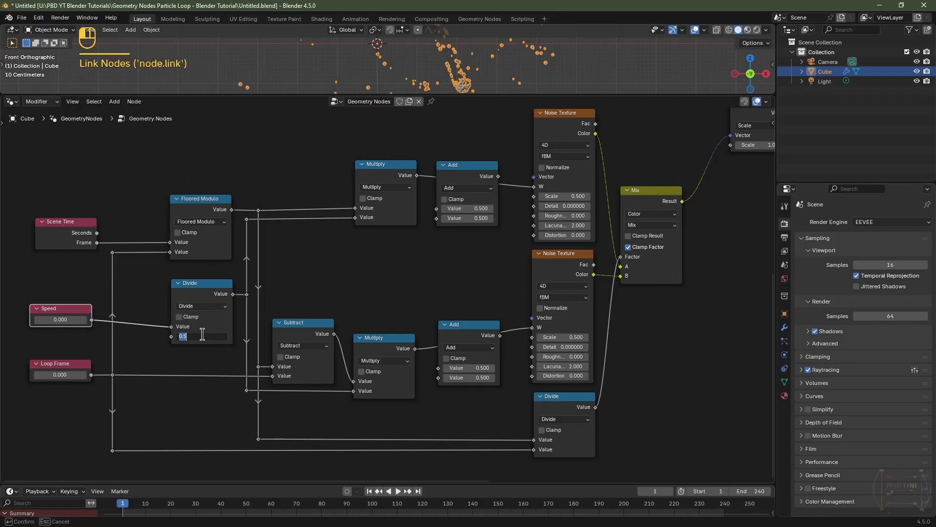
pyautogui.press('Return')
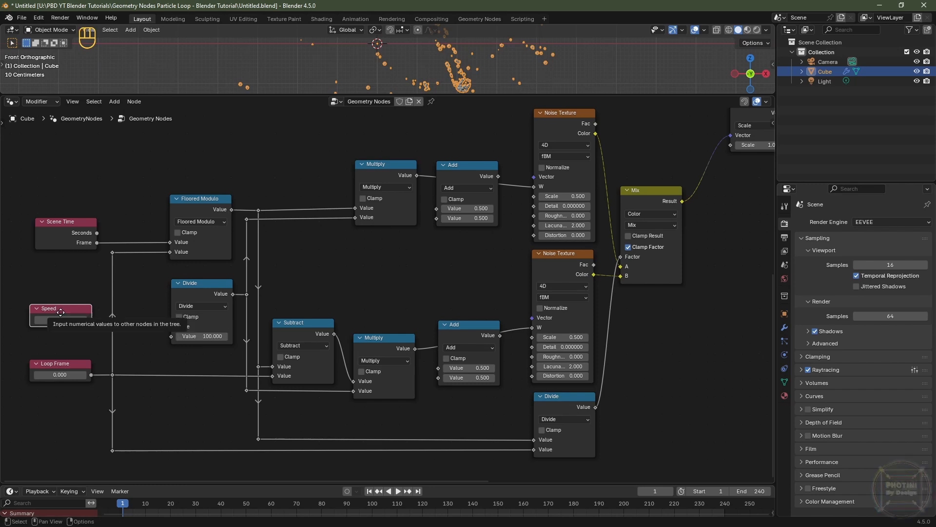
# Step: Nudge the Speed node down slightly and set the Loop Frame value to 240
pyautogui.moveTo(61, 310); pyautogui.dragTo(61, 314)
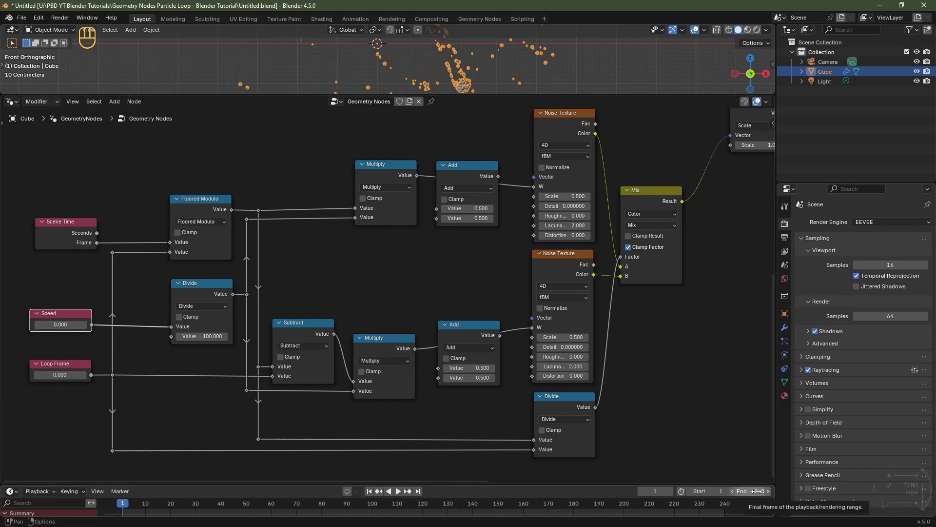
pyautogui.click(54, 375)
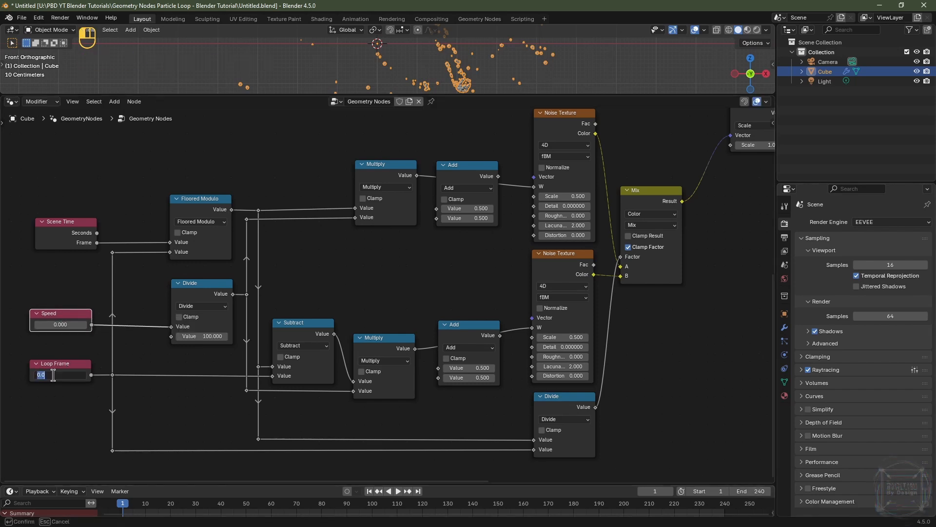
pyautogui.press('Return')
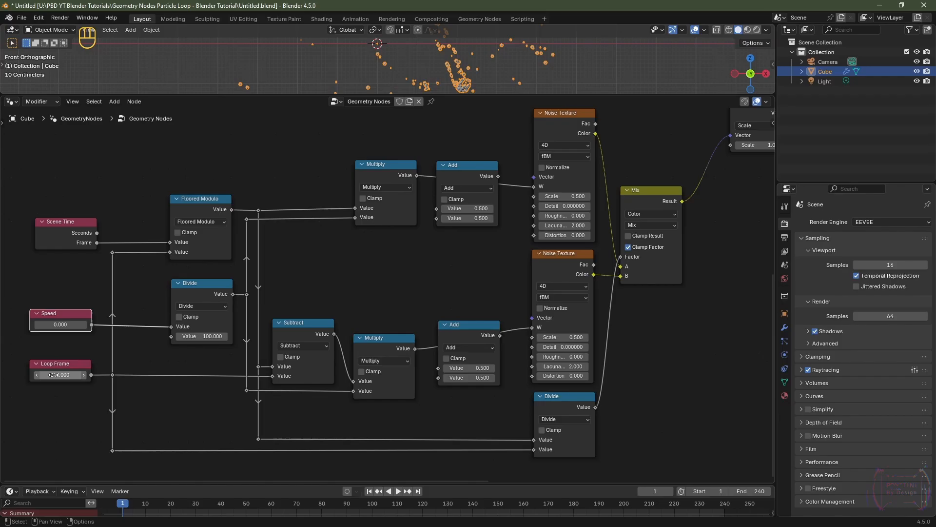
# Step: Set the Speed value to 1
pyautogui.click(55, 325)
pyautogui.write('1')
pyautogui.press('Return')
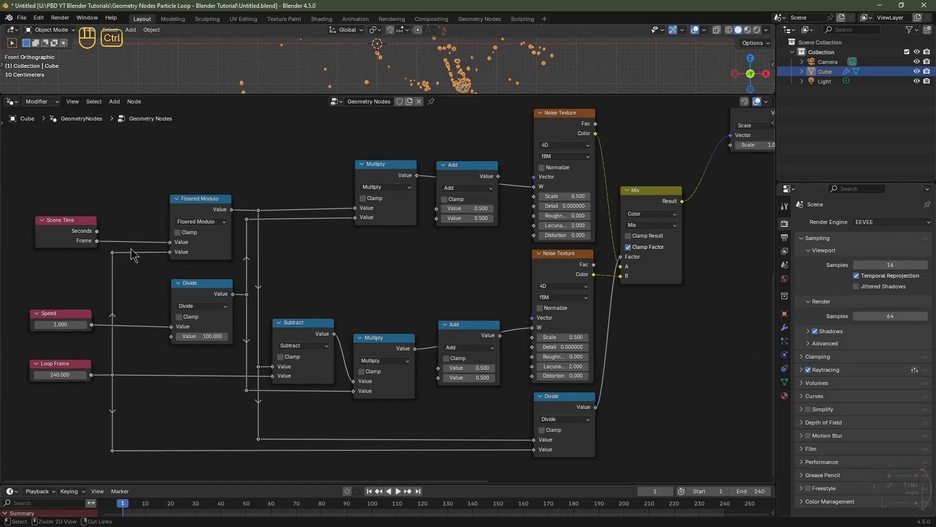
# Step: Cut the link into Floored Modulo's second input and set that value to 240
pyautogui.keyDown('ctrl'); pyautogui.moveTo(130, 247); pyautogui.dragTo(133, 264, button='right'); pyautogui.keyUp('ctrl')
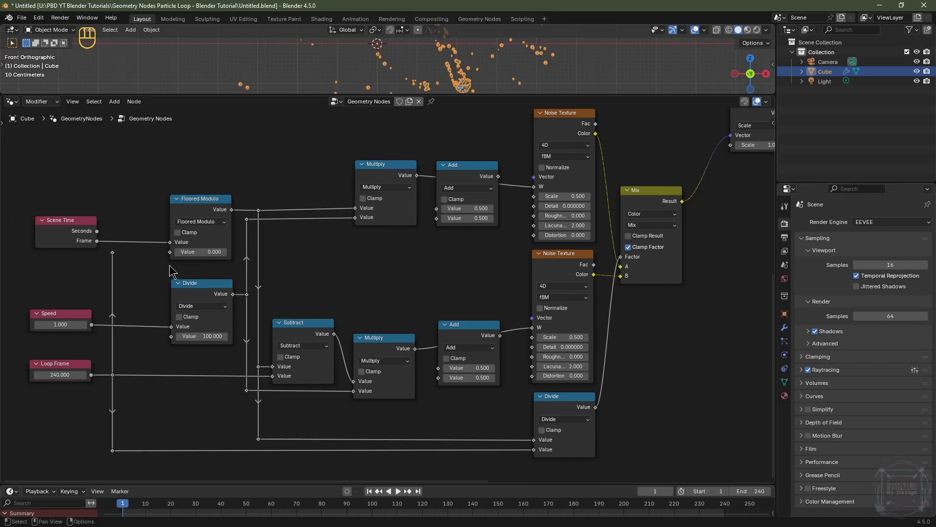
pyautogui.click(196, 252)
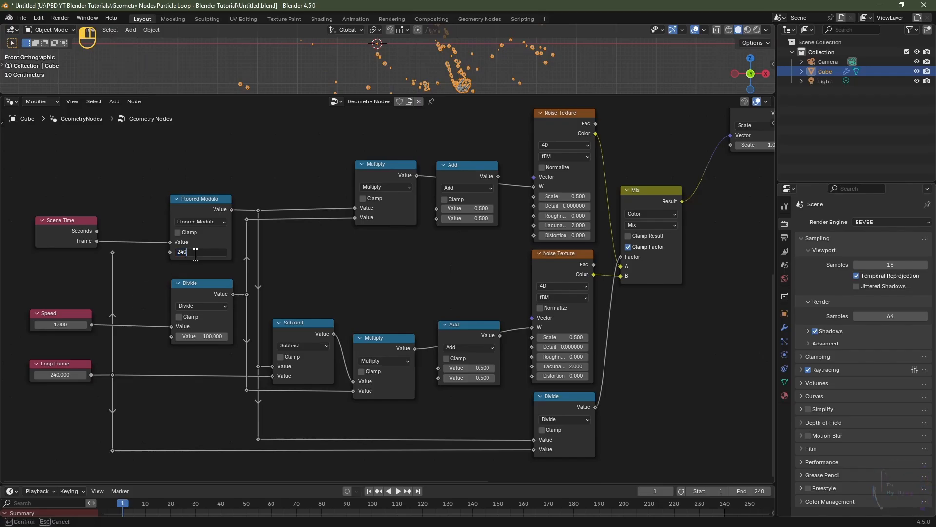
pyautogui.write('240')
pyautogui.press('Return')
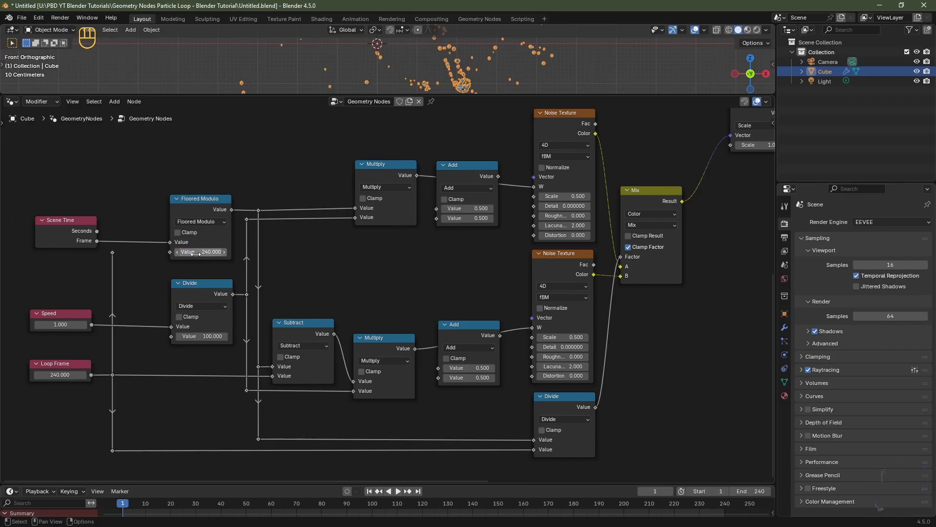
# Step: Change Floored Modulo's second value to 30
pyautogui.click(50, 369)
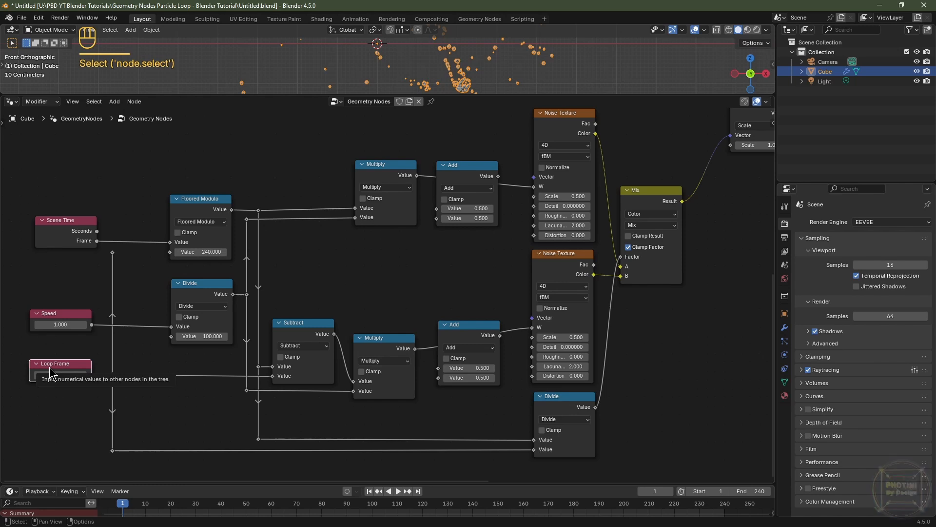
pyautogui.click(203, 252)
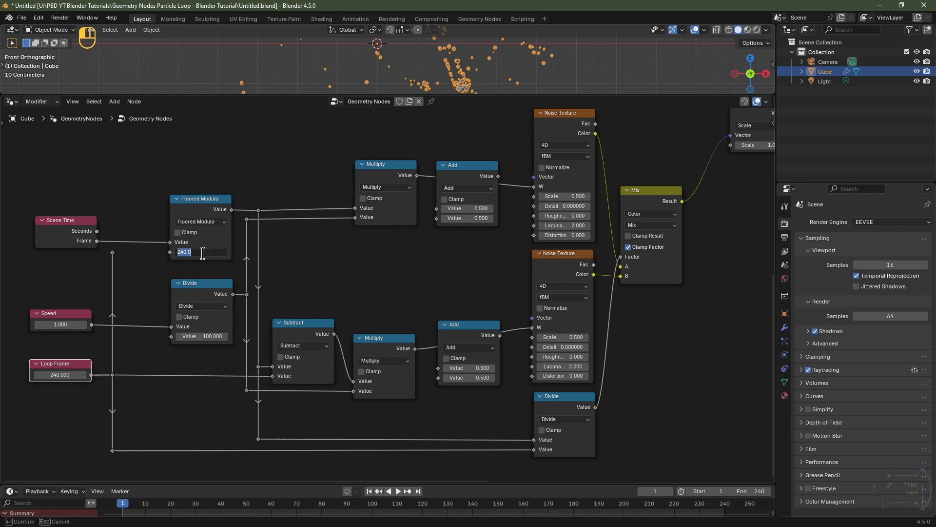
pyautogui.write('30')
pyautogui.press('Return')
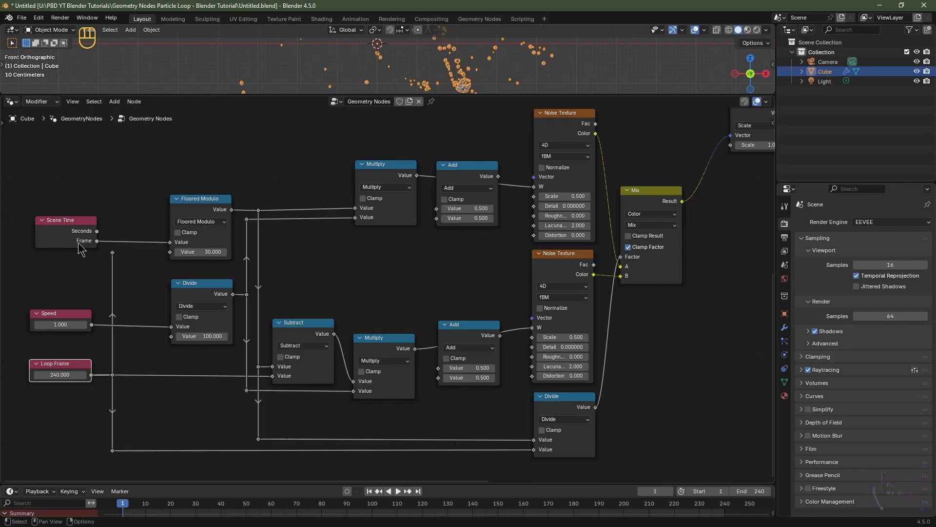
# Step: Play the animation and step and scrub the timeline to preview the particle motion
pyautogui.click(79, 244)
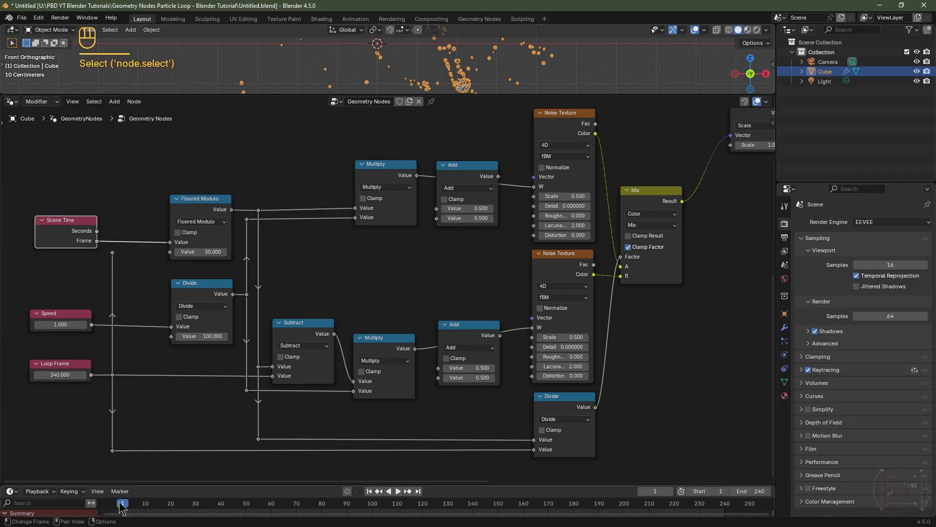
pyautogui.press('space')
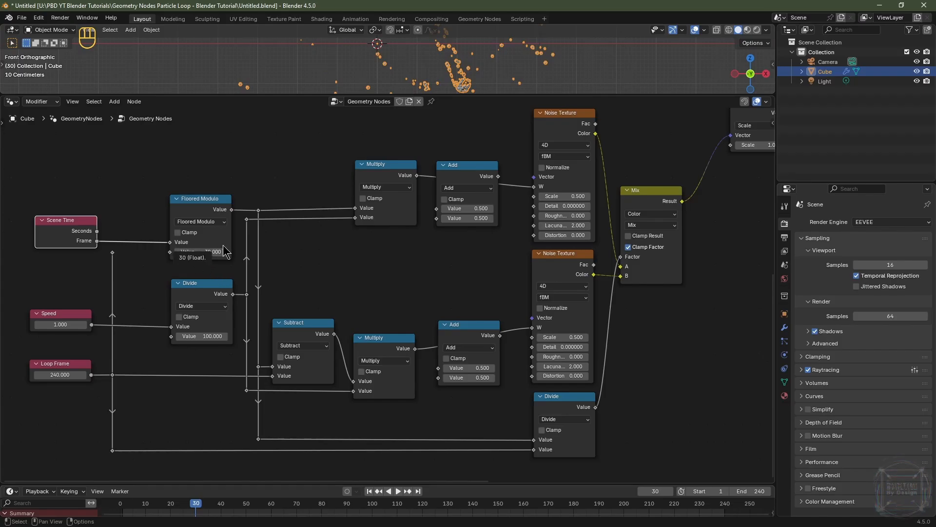
pyautogui.press('Right')
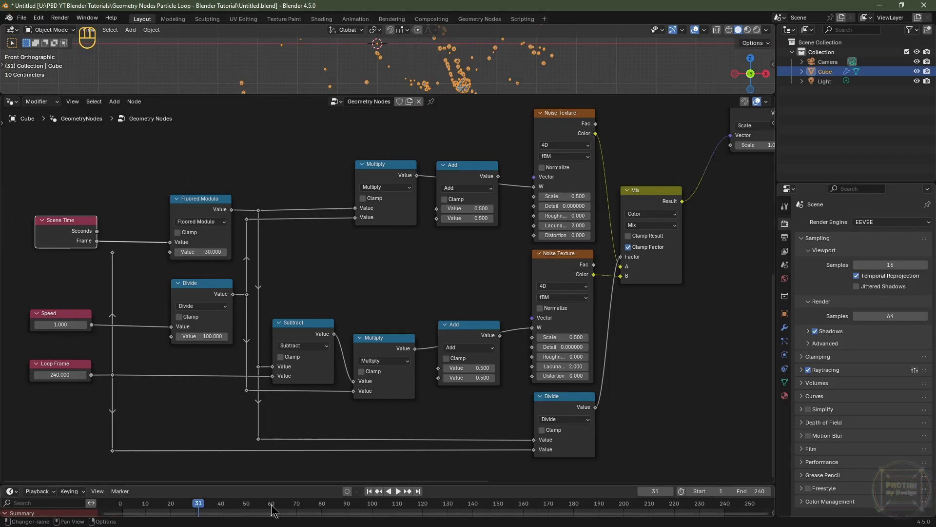
pyautogui.moveTo(272, 504); pyautogui.dragTo(273, 509)
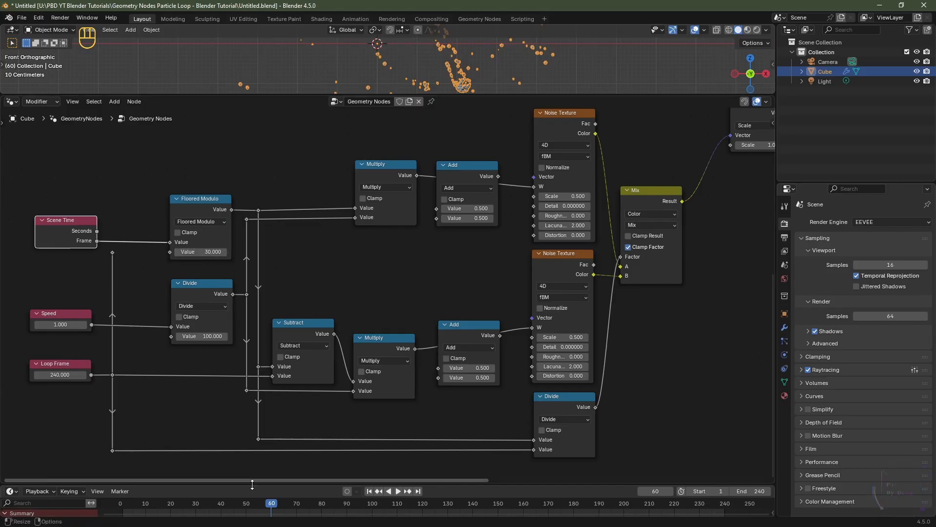
# Step: Step one frame forward and inspect the Floored Modulo, Divide, Speed, Subtract, Multiply and Noise Texture nodes in the chain
pyautogui.press('Right')
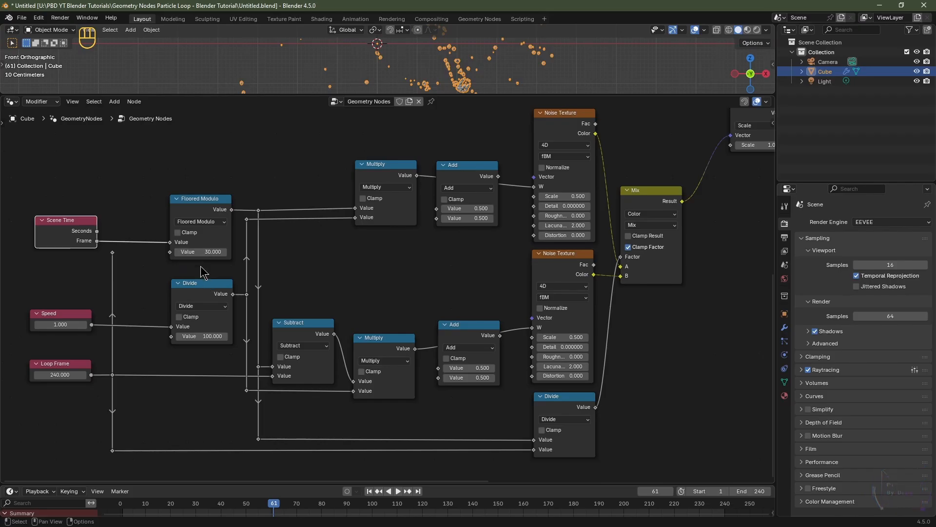
pyautogui.click(222, 255)
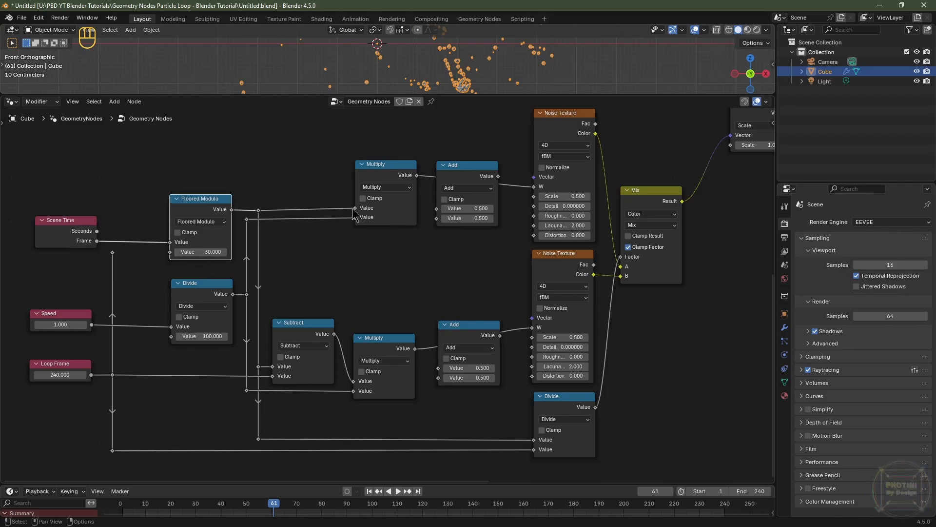
pyautogui.click(390, 220)
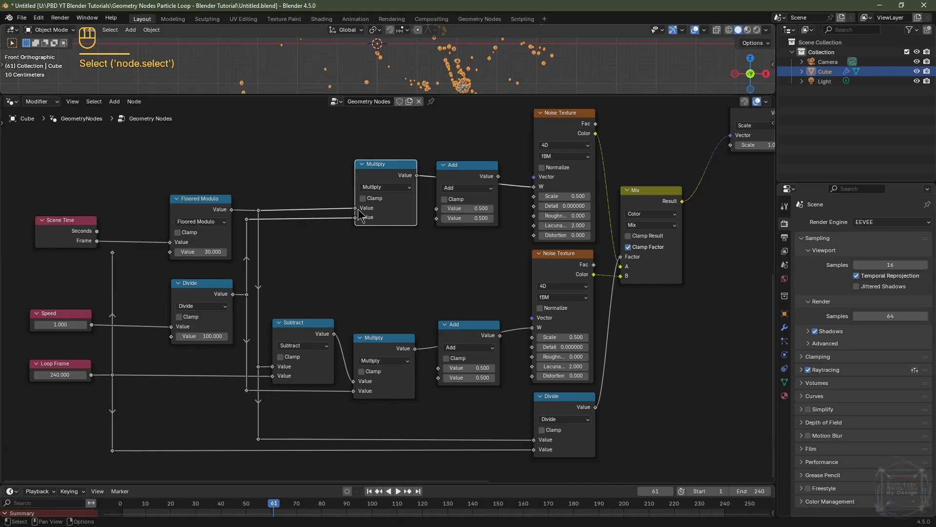
pyautogui.click(209, 288)
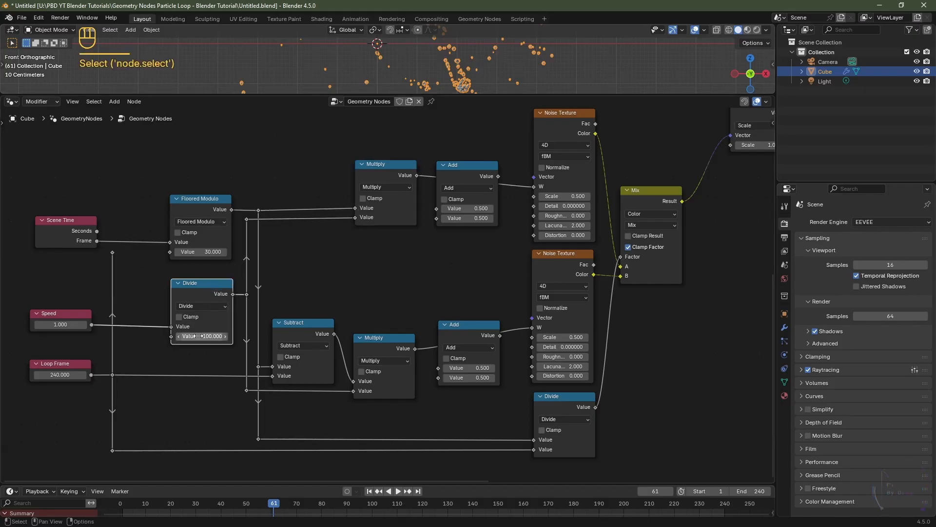
pyautogui.click(57, 322)
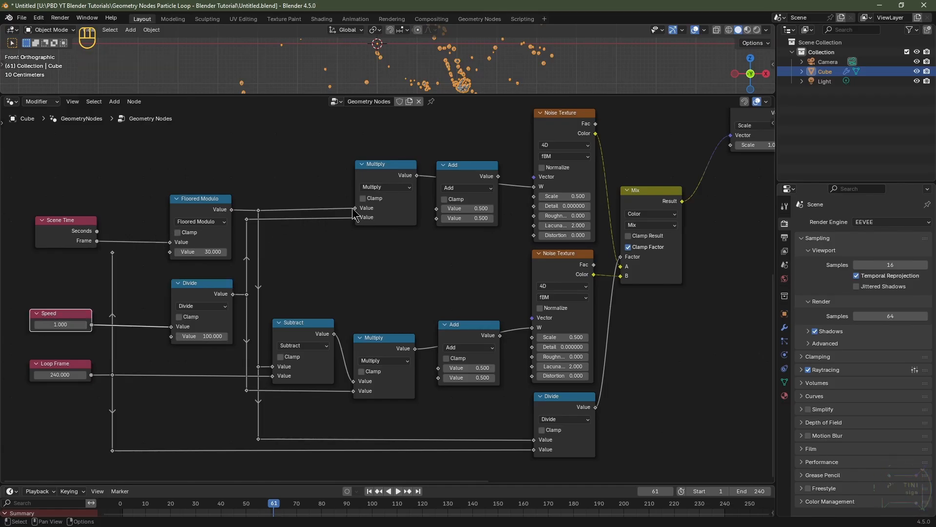
pyautogui.moveTo(189, 147); pyautogui.dragTo(382, 226)
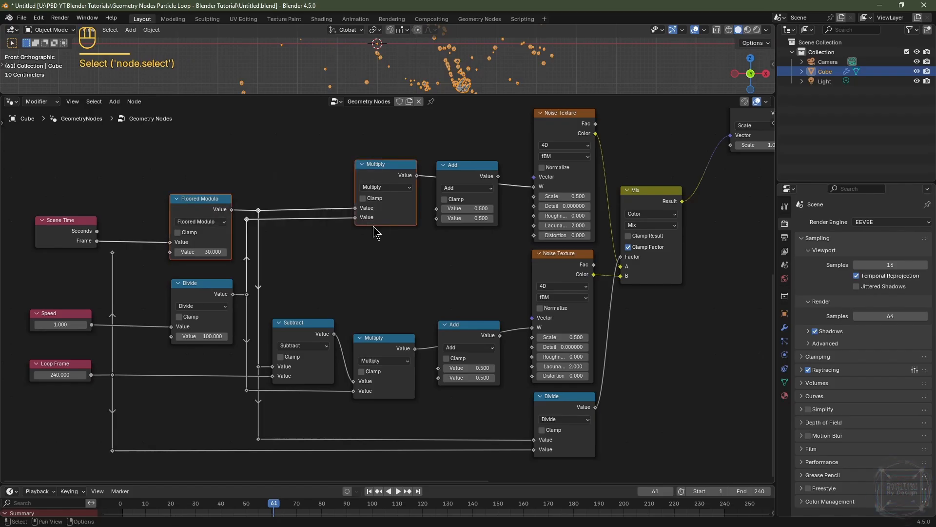
pyautogui.keyDown('shift'); pyautogui.click(197, 289); pyautogui.keyUp('shift')
pyautogui.keyDown('shift'); pyautogui.click(81, 313); pyautogui.keyUp('shift')
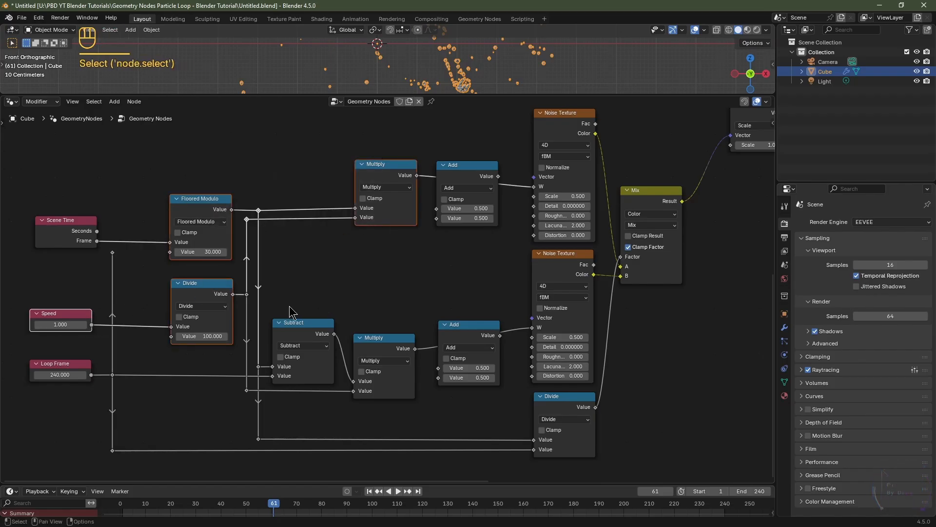
pyautogui.moveTo(289, 306); pyautogui.dragTo(388, 355)
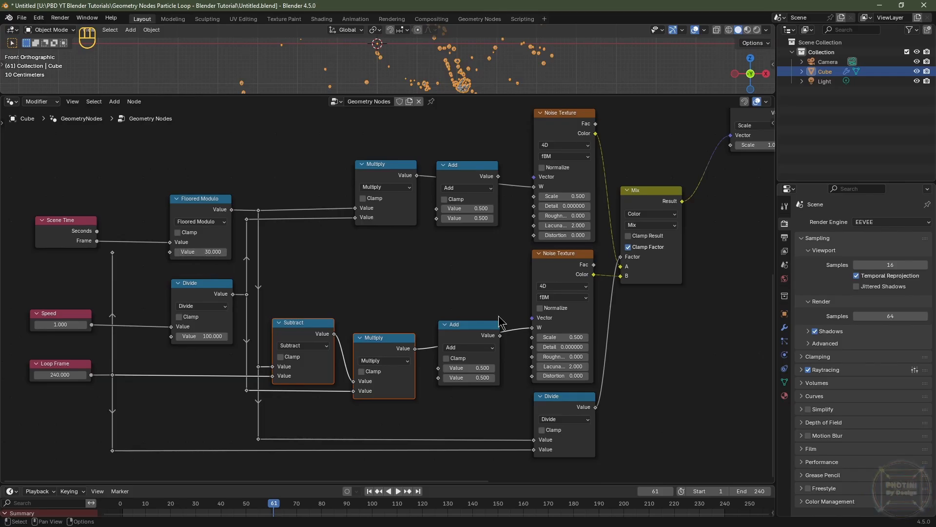
pyautogui.click(551, 332)
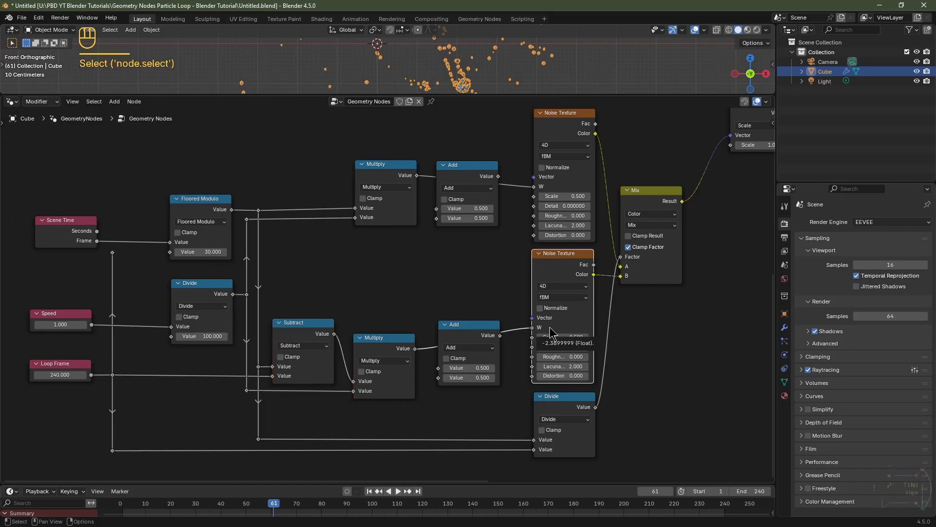
pyautogui.click(555, 131)
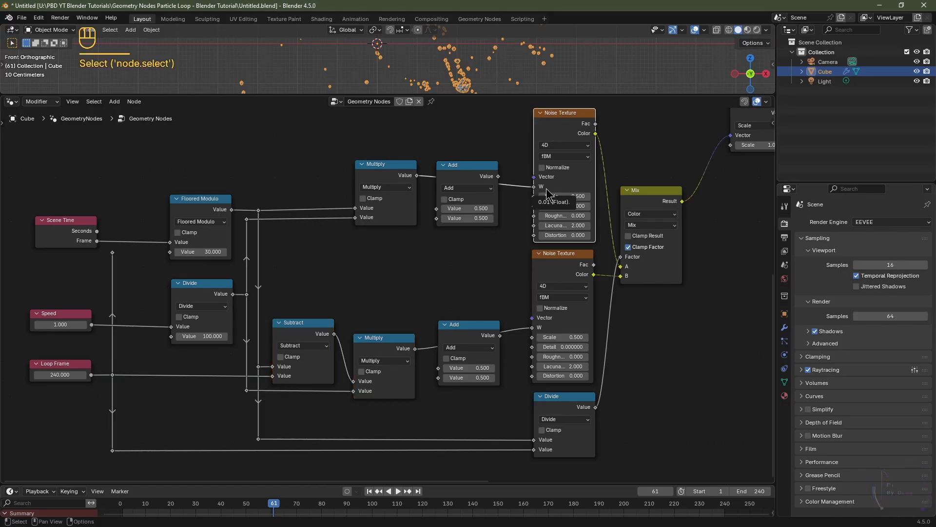
pyautogui.click(550, 271)
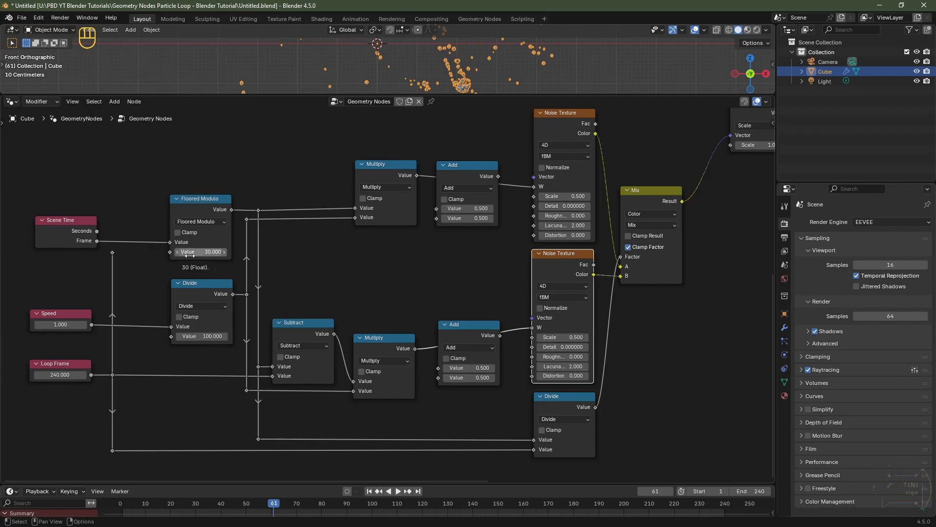
# Step: Connect the Loop Frame value into Floored Modulo's second input
pyautogui.moveTo(112, 253); pyautogui.dragTo(172, 254)
pyautogui.moveTo(60, 375)
pyautogui.mouseDown()
pyautogui.moveTo(44, 375)
pyautogui.moveTo(60, 375)
pyautogui.mouseUp()
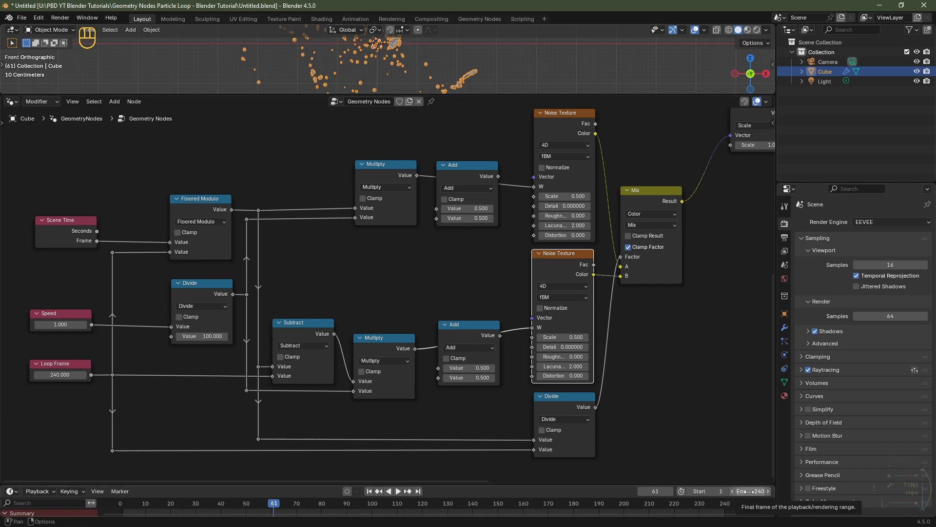
pyautogui.moveTo(490, 230); pyautogui.dragTo(569, 275)
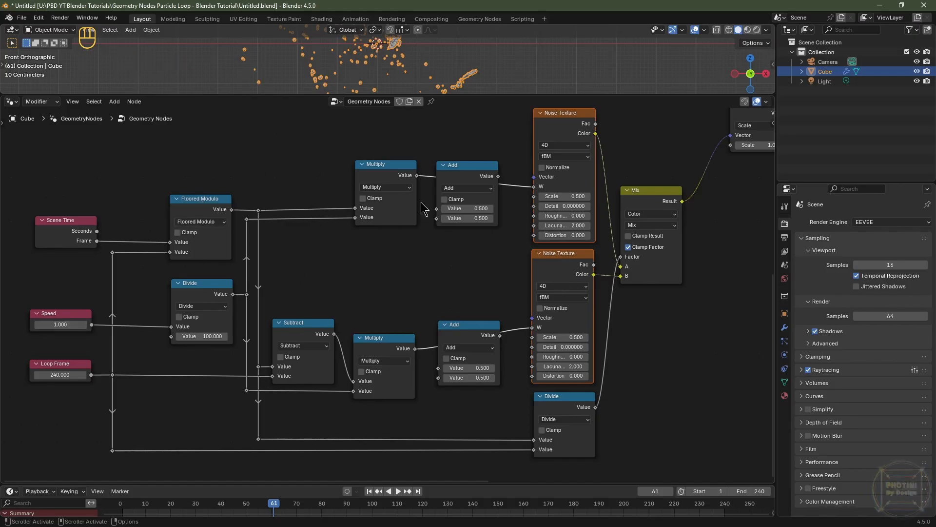
pyautogui.click(650, 215)
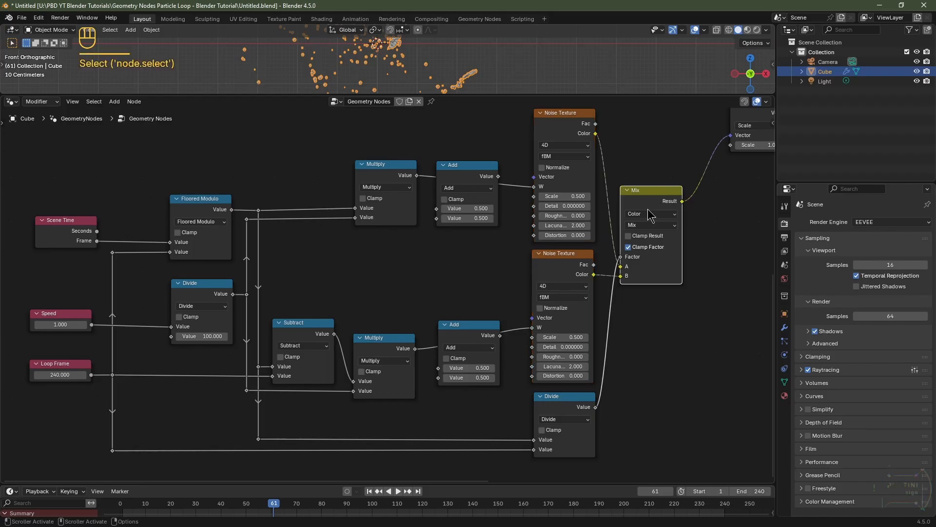
pyautogui.click(554, 404)
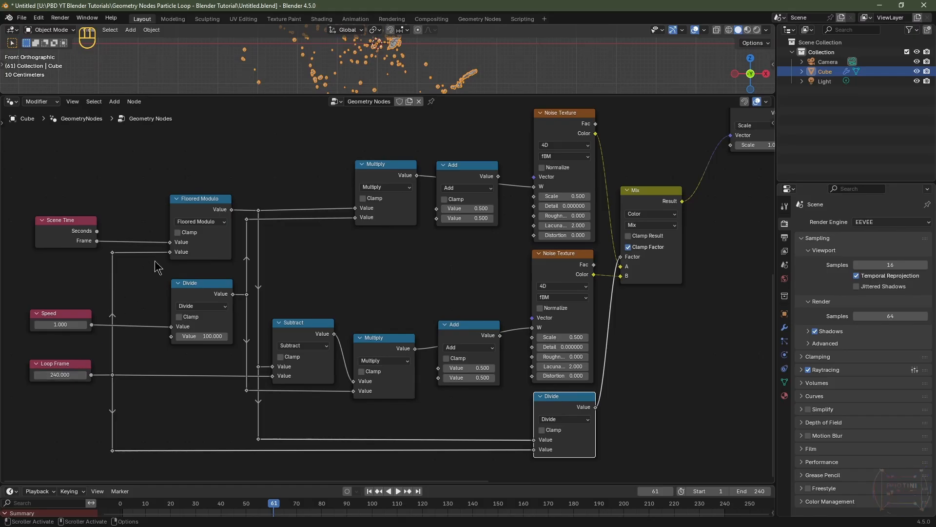
pyautogui.click(52, 365)
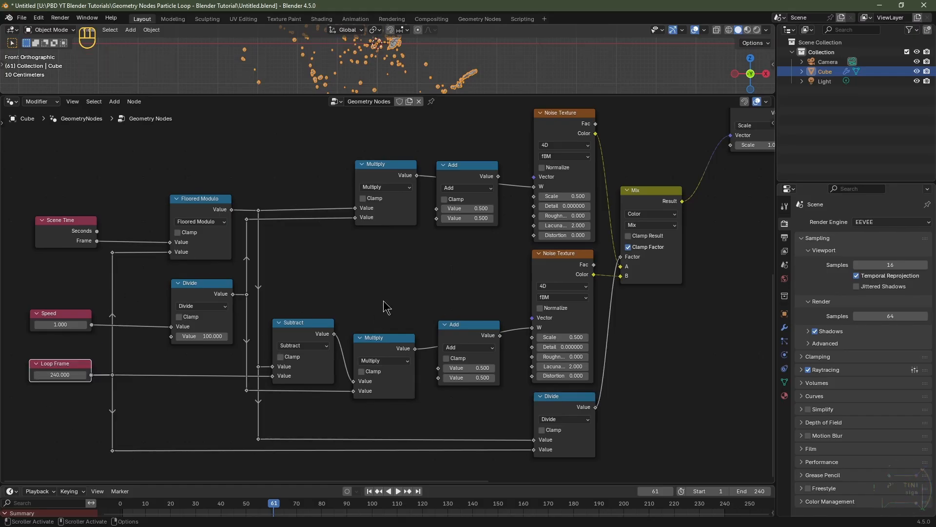
# Step: Add a Value node beside the noise textures and link it to the Scale inputs of both Noise Textures
pyautogui.hotkey('shift', 'a')
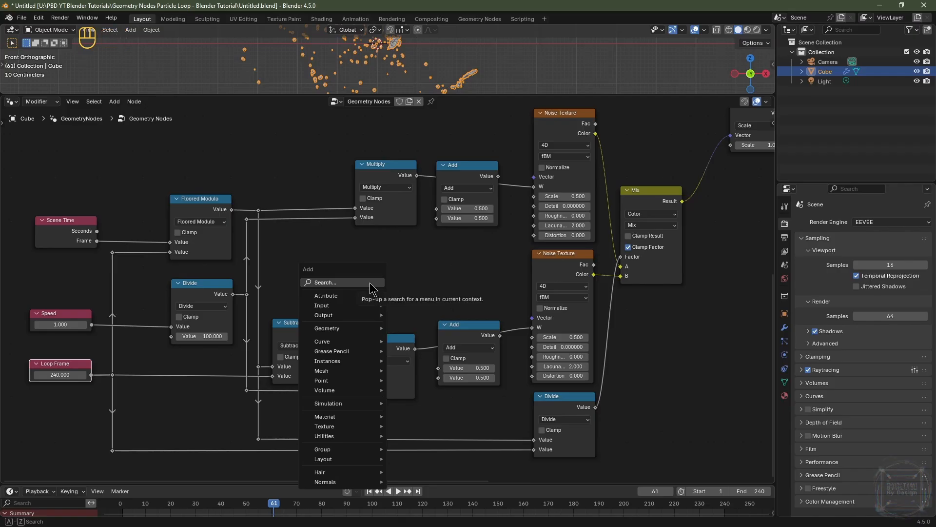
pyautogui.write('valu')
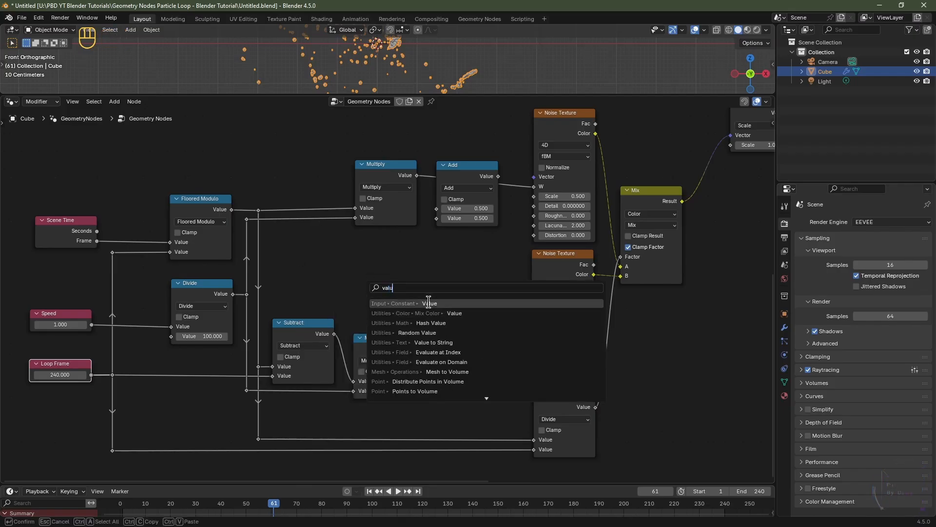
pyautogui.click(429, 304)
pyautogui.click(430, 258)
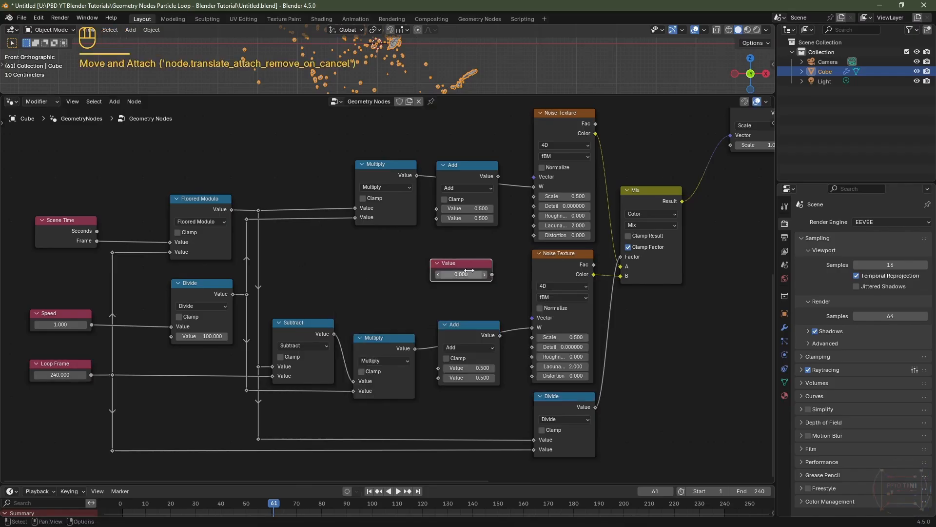
pyautogui.click(494, 290)
pyautogui.click(559, 134)
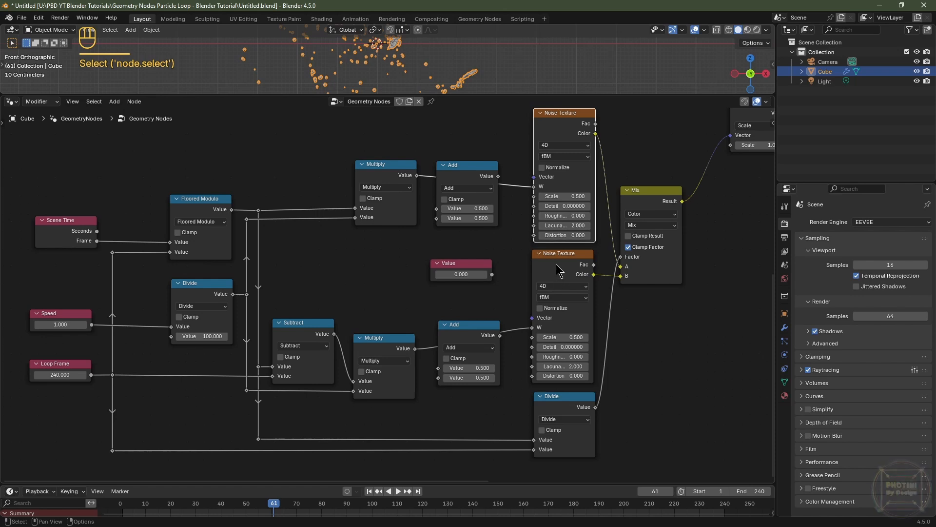
pyautogui.click(562, 281)
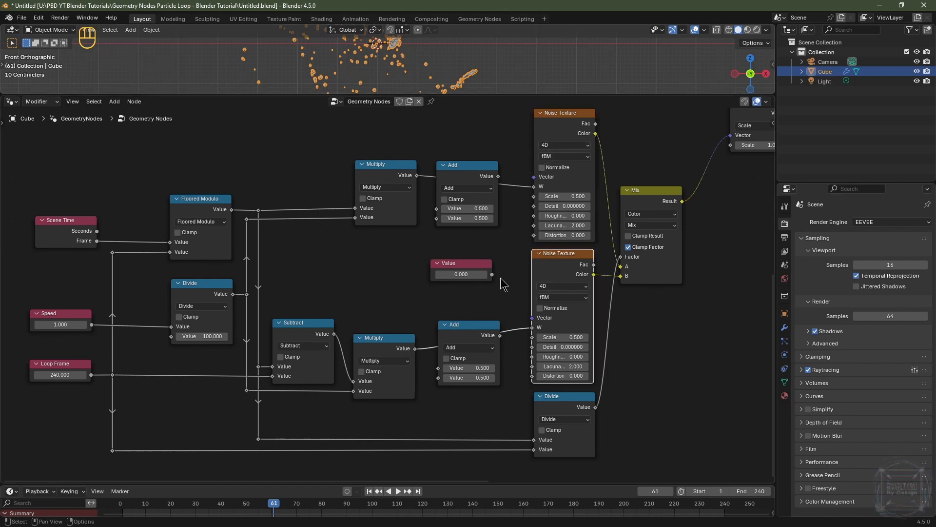
pyautogui.moveTo(492, 274); pyautogui.dragTo(533, 196)
pyautogui.moveTo(492, 274); pyautogui.dragTo(532, 337)
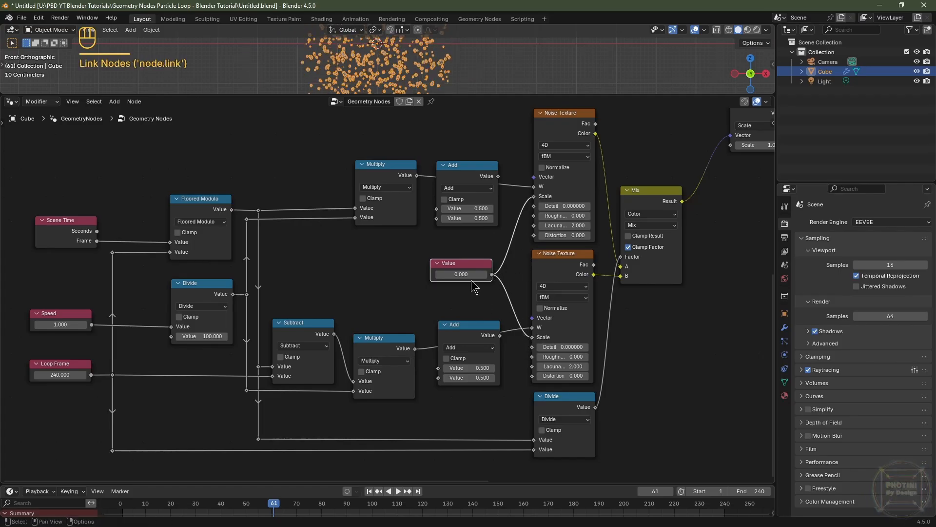
# Step: Label the new Value node Noise Scale and set its value to 0.5
pyautogui.press('F2')
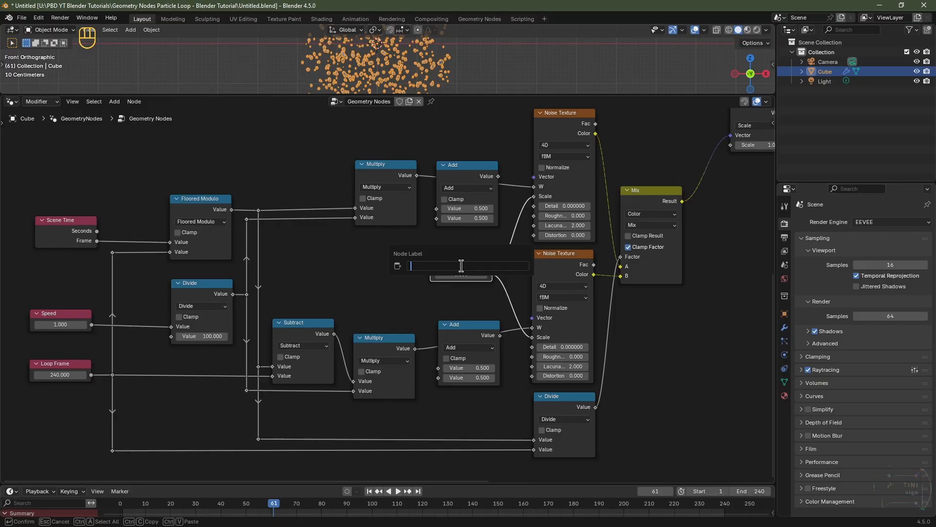
pyautogui.write('Noise Scale')
pyautogui.press('Return')
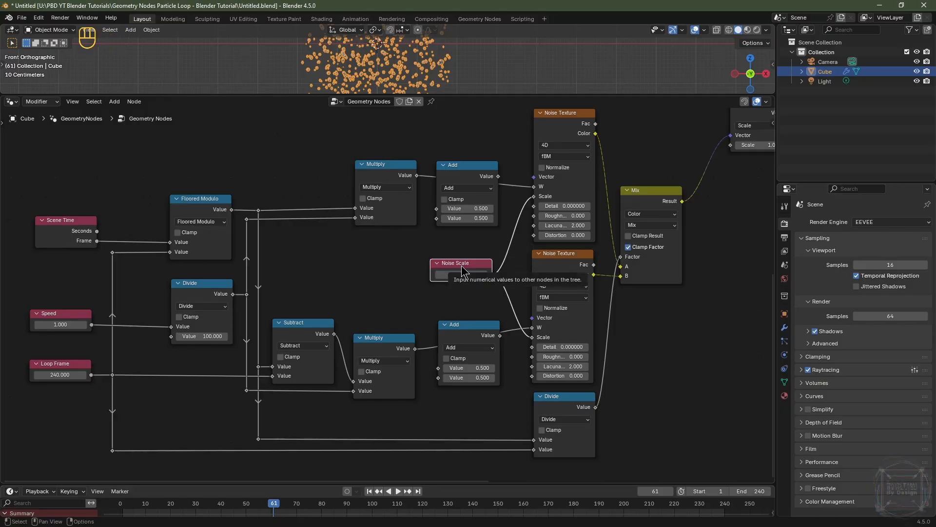
pyautogui.click(460, 275)
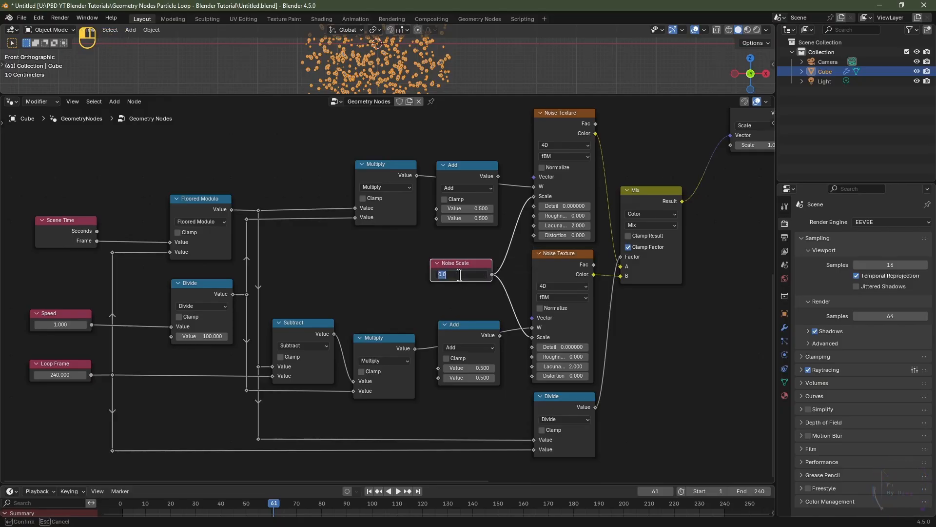
pyautogui.press('Return')
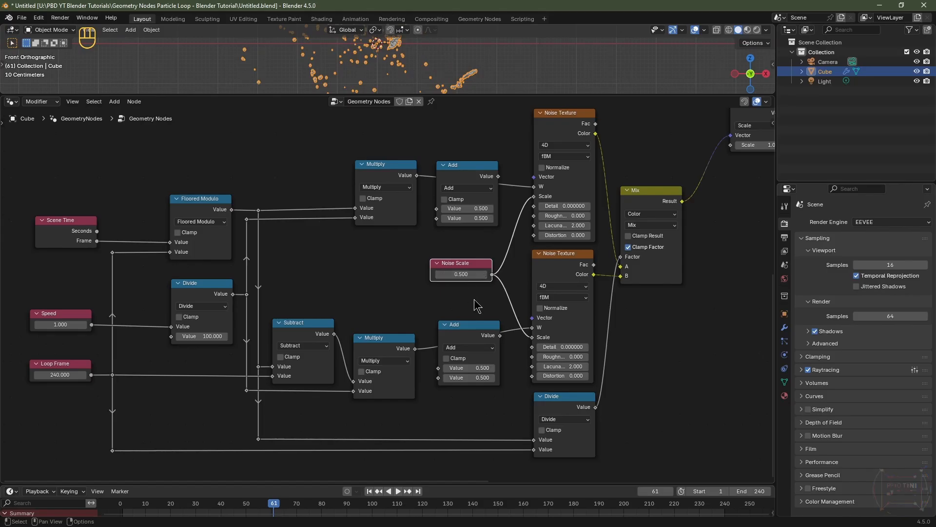
# Step: Play the animation from the start to preview the particle motion with the shared noise scale
pyautogui.moveTo(481, 94); pyautogui.dragTo(489, 163)
pyautogui.click(66, 348)
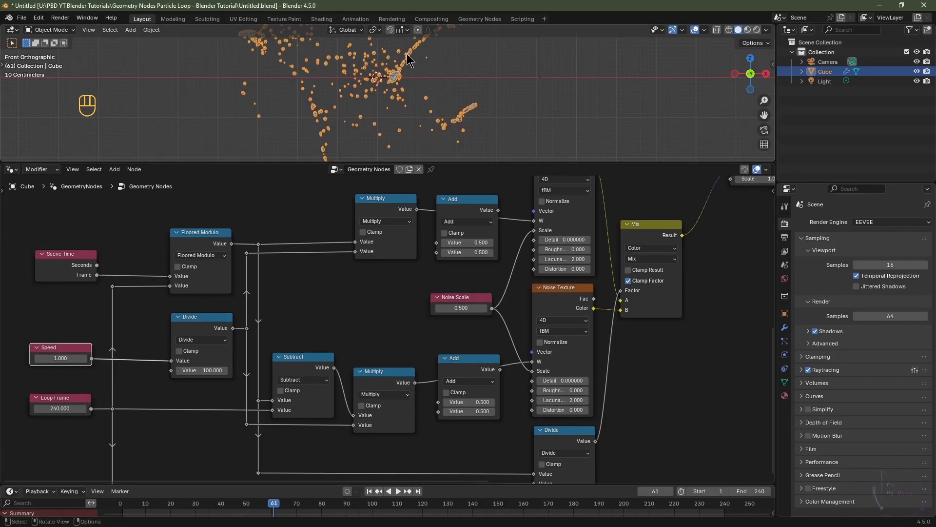
pyautogui.click(370, 492)
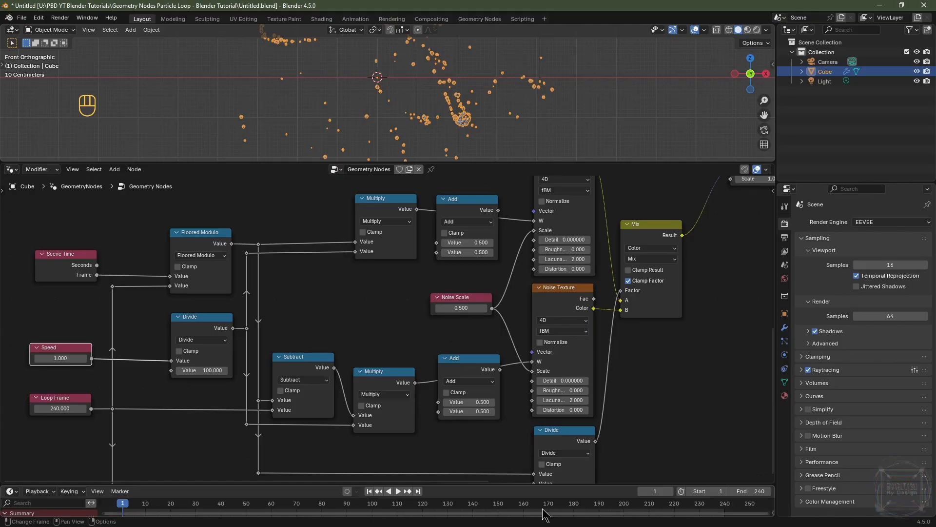
pyautogui.click(626, 512)
pyautogui.press('space')
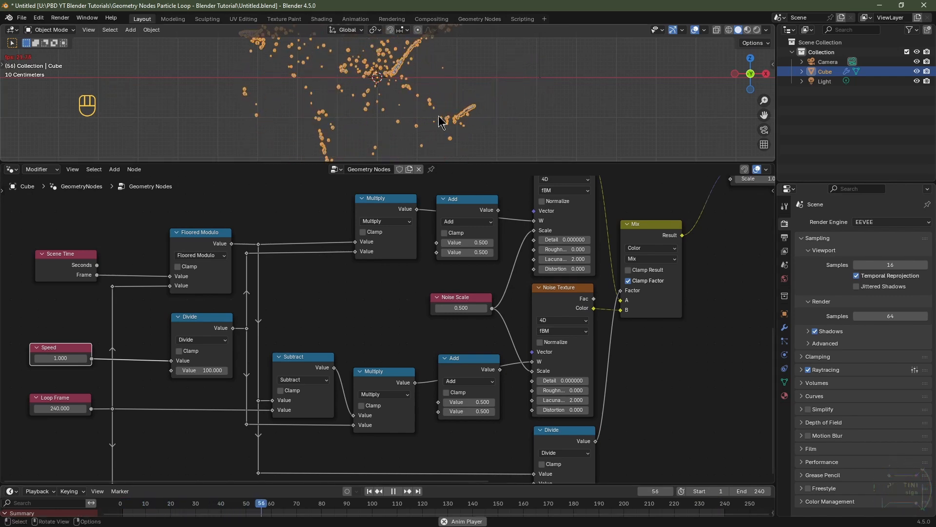
pyautogui.press('space')
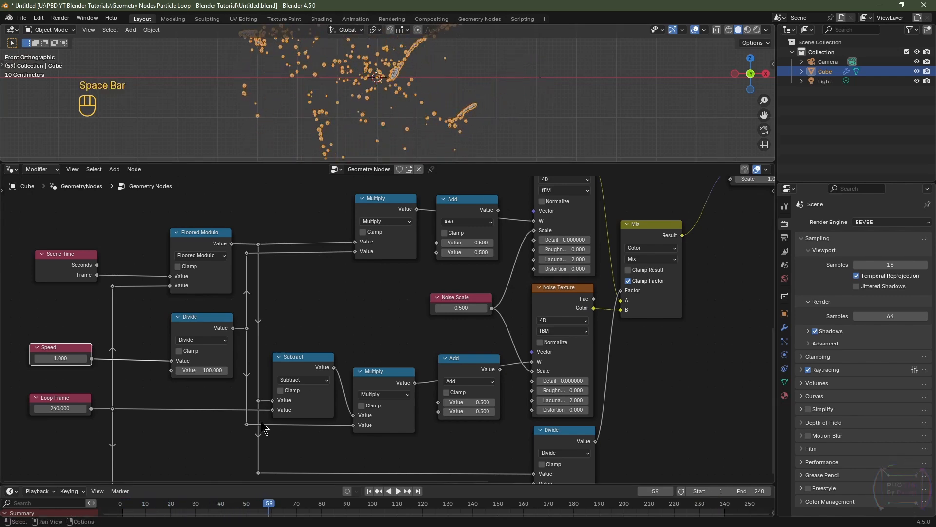
# Step: Set Loop Frame to 30 and replay the animation from the first frame
pyautogui.click(59, 408)
pyautogui.write('3')
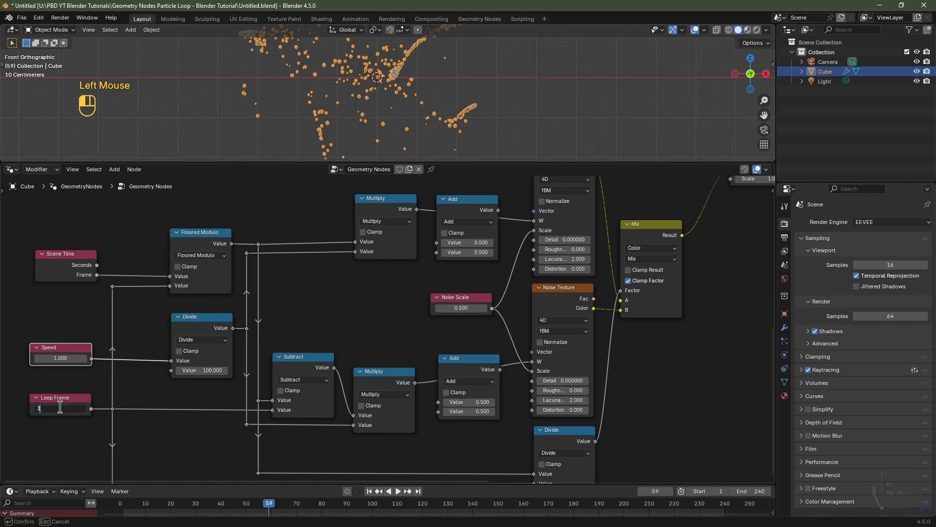
pyautogui.write('0')
pyautogui.press('Return')
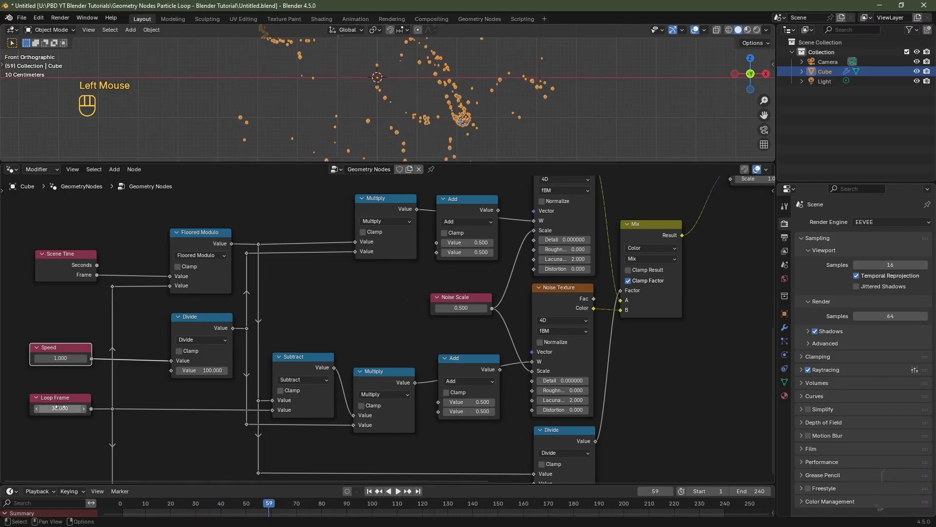
pyautogui.click(370, 491)
pyautogui.press('space')
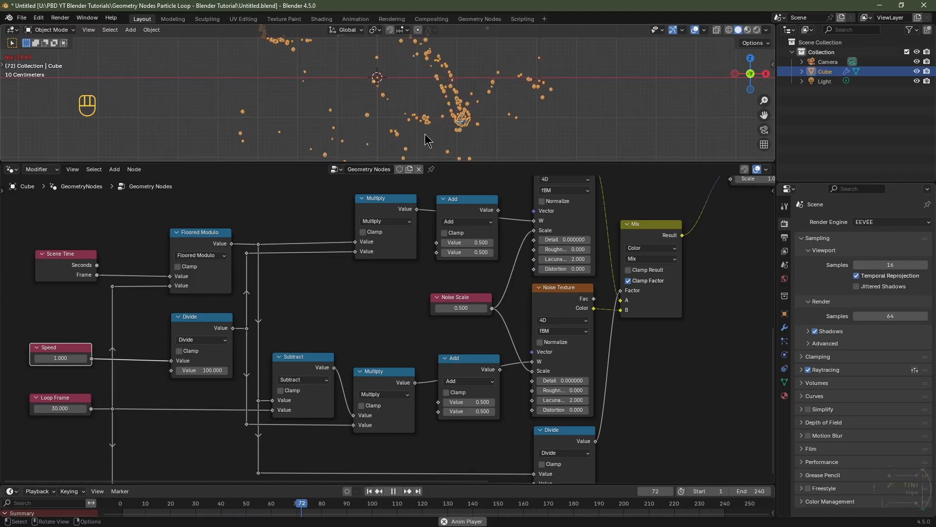
# Step: Set Loop Frame to 240
pyautogui.click(65, 405)
pyautogui.write('240')
pyautogui.press('Return')
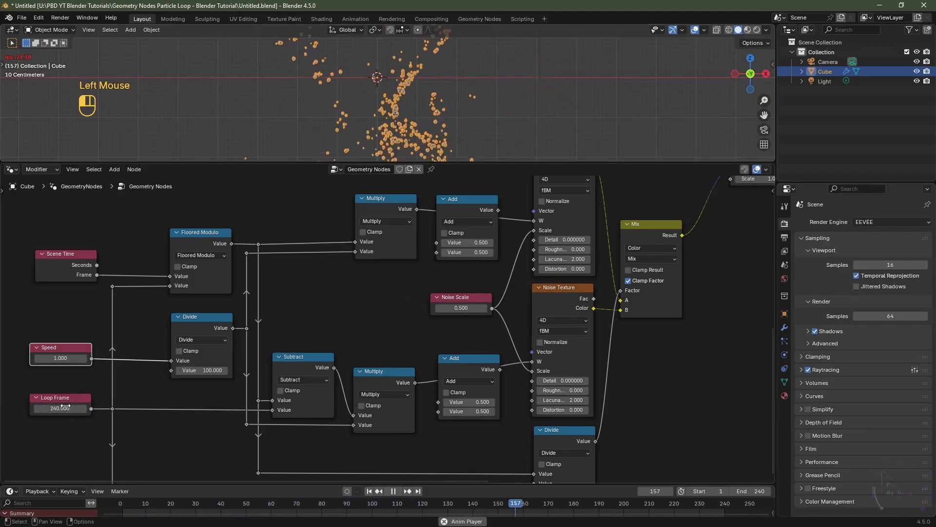
# Step: Try Speed values of 2 and then 5 while the animation plays
pyautogui.click(61, 357)
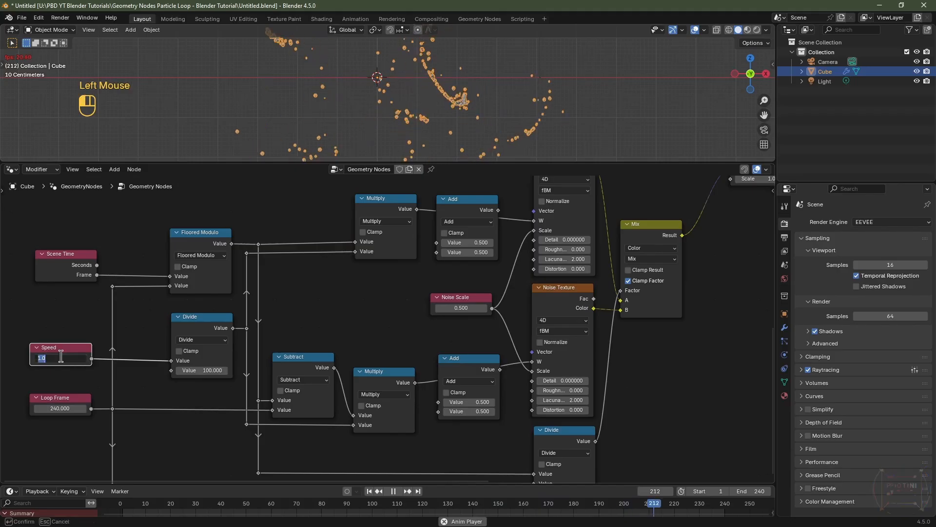
pyautogui.write('2')
pyautogui.press('Return')
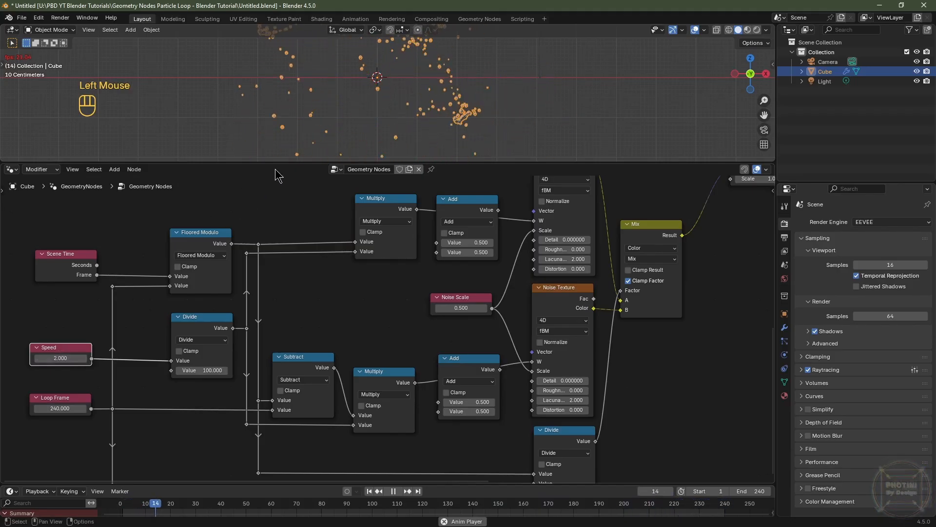
pyautogui.click(54, 359)
pyautogui.write('5')
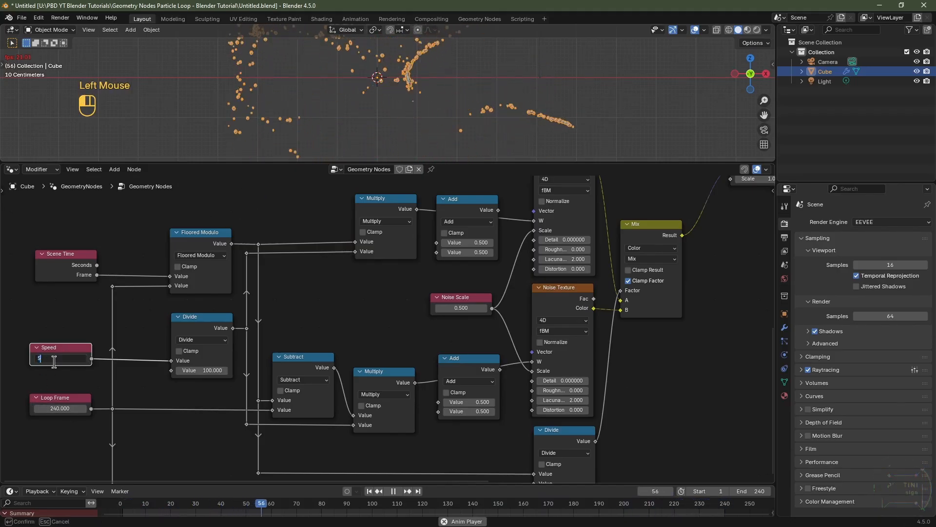
pyautogui.press('Return')
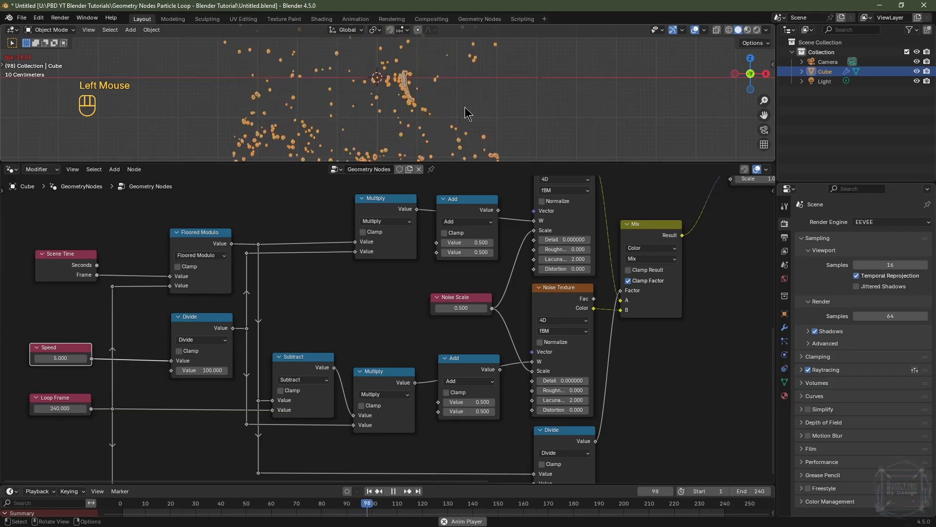
# Step: Set Speed back to 1, stop playback and return to the first frame
pyautogui.scroll(-2, 468, 116)
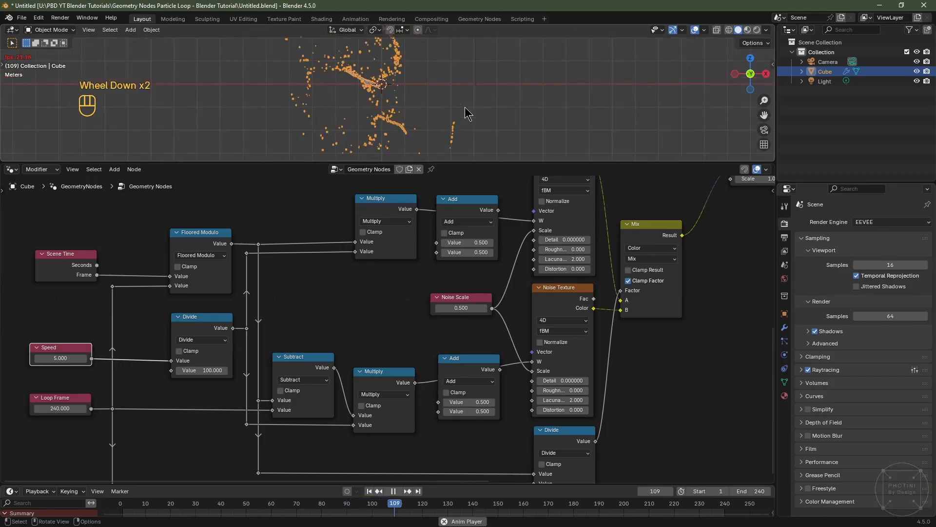
pyautogui.click(62, 358)
pyautogui.write('1')
pyautogui.press('Return')
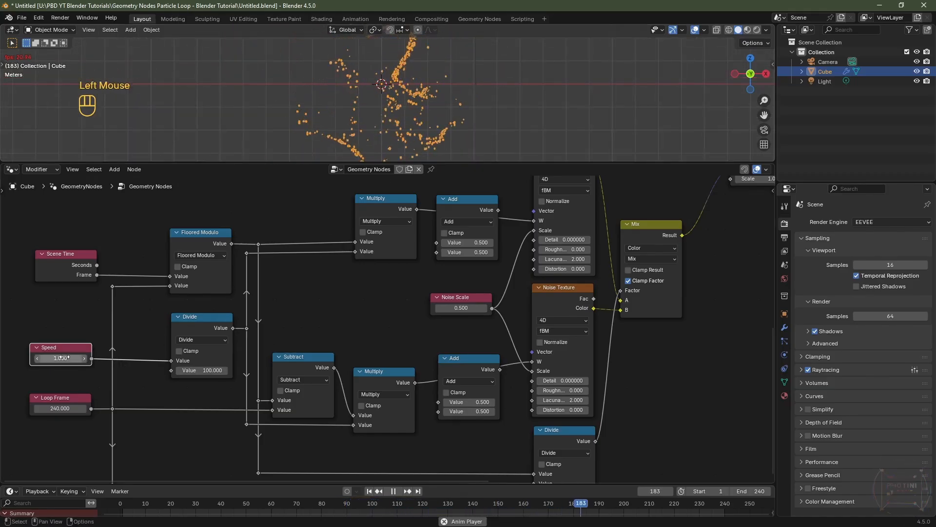
pyautogui.press('space')
pyautogui.click(369, 491)
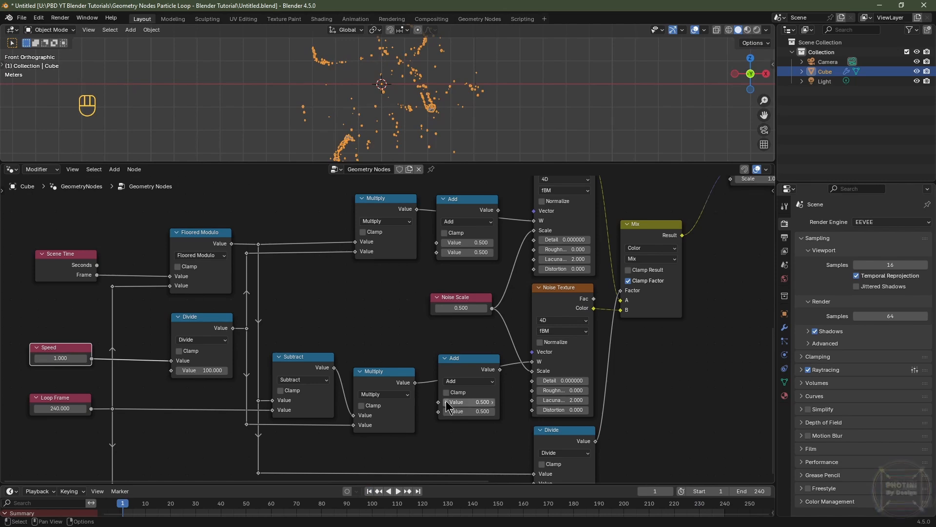
# Step: Rearrange the Add nodes beside the noise textures to make room for a new input node
pyautogui.keyDown('alt'); pyautogui.moveTo(462, 372); pyautogui.dragTo(462, 409); pyautogui.keyUp('alt')
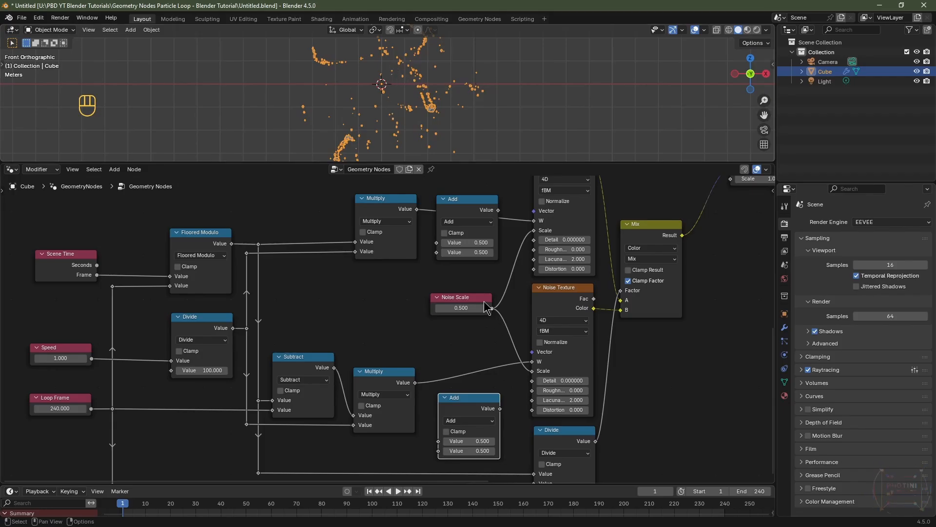
pyautogui.moveTo(463, 200); pyautogui.dragTo(467, 211)
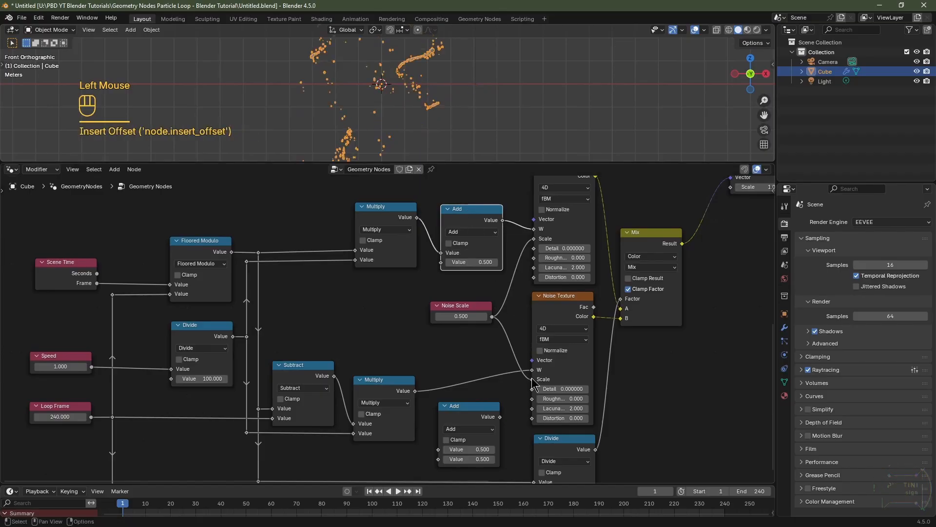
pyautogui.moveTo(529, 408); pyautogui.dragTo(527, 362, button='middle')
pyautogui.moveTo(475, 360); pyautogui.dragTo(474, 322)
pyautogui.moveTo(369, 281); pyautogui.dragTo(380, 329, button='middle')
# Step: Add a Value node labelled Seed and link it to the free Value inputs of both Add nodes
pyautogui.hotkey('shift', 'a')
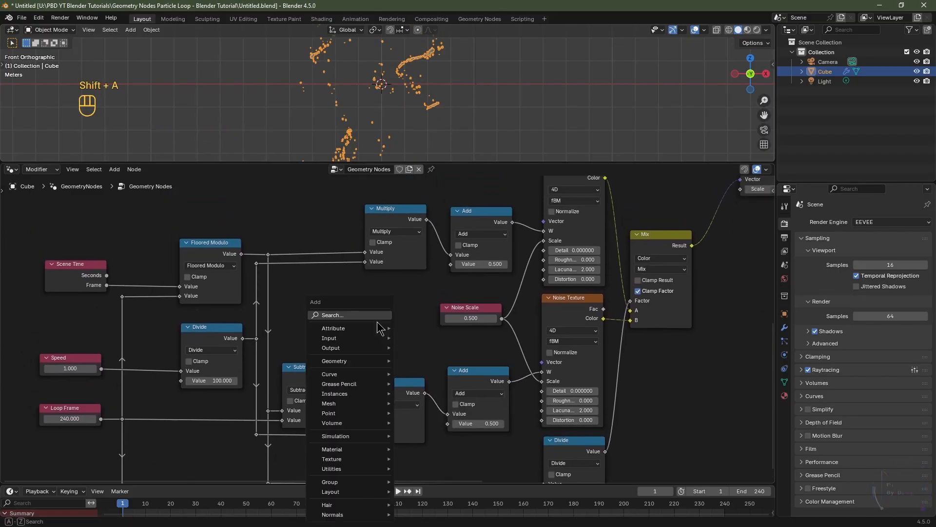
pyautogui.write('val')
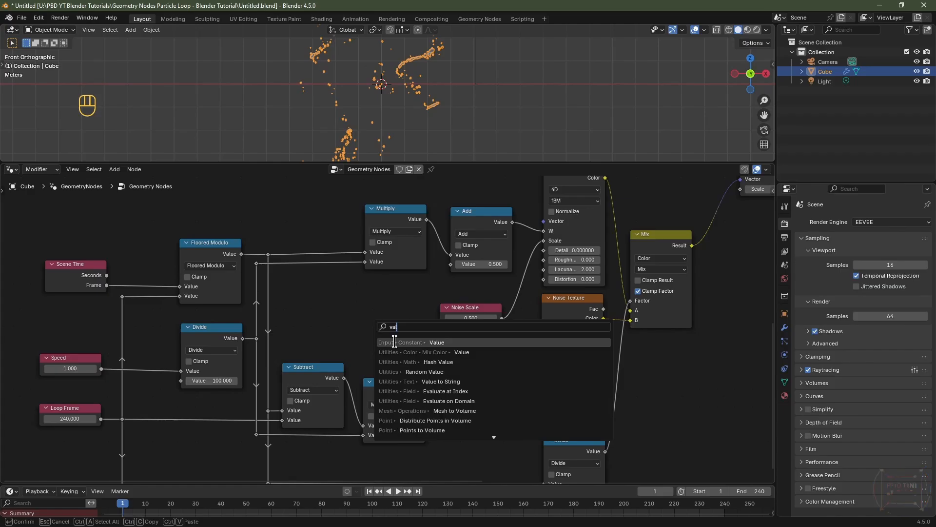
pyautogui.click(403, 344)
pyautogui.click(360, 308)
pyautogui.press('F2')
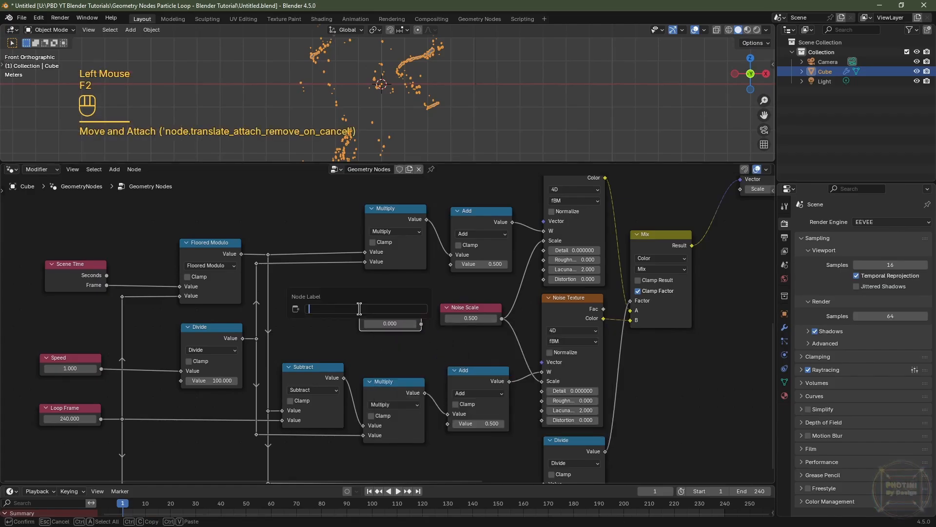
pyautogui.write('Seed')
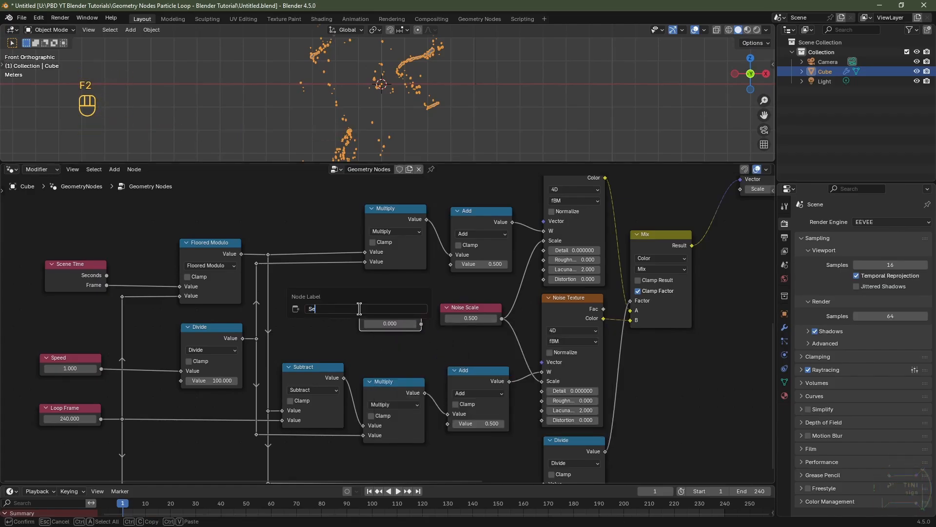
pyautogui.press('Return')
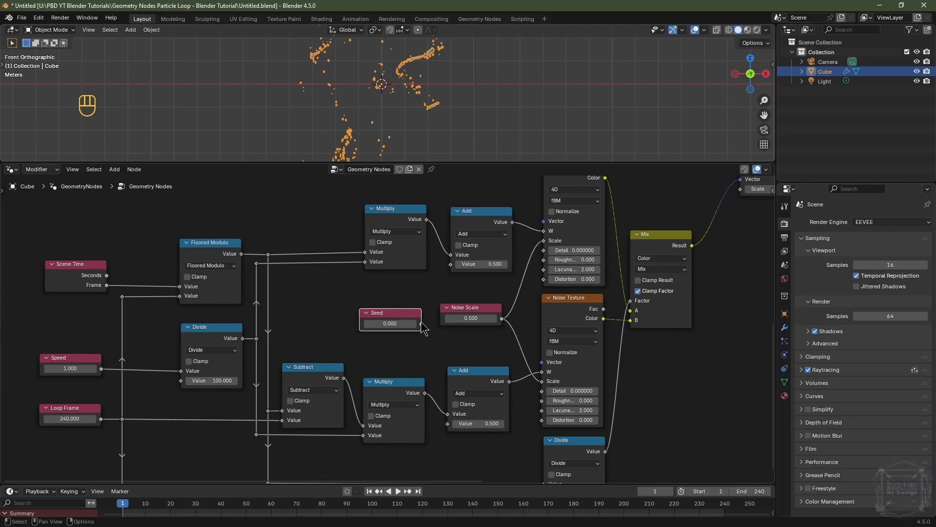
pyautogui.moveTo(421, 323); pyautogui.dragTo(457, 262)
pyautogui.moveTo(422, 323); pyautogui.dragTo(452, 437)
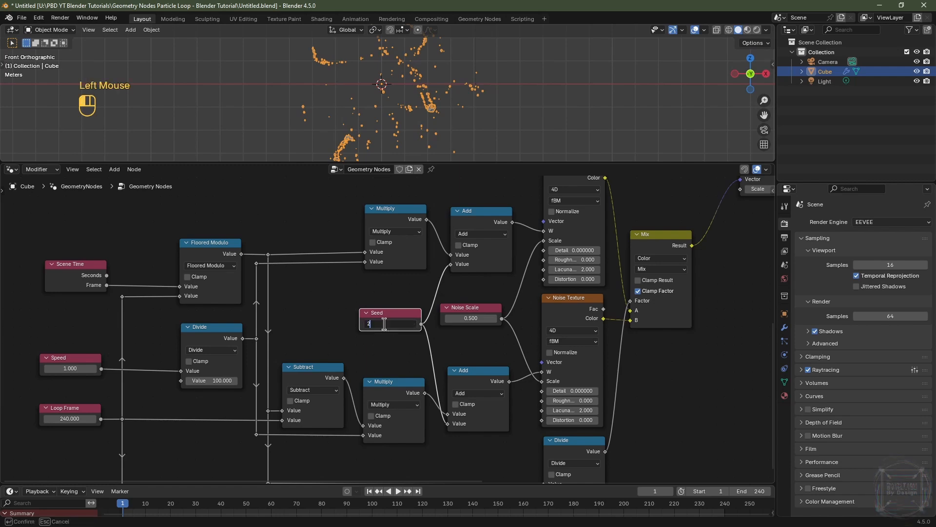
# Step: Play the animation while trying Seed values of 2 and 1
pyautogui.press('Return')
pyautogui.press('space')
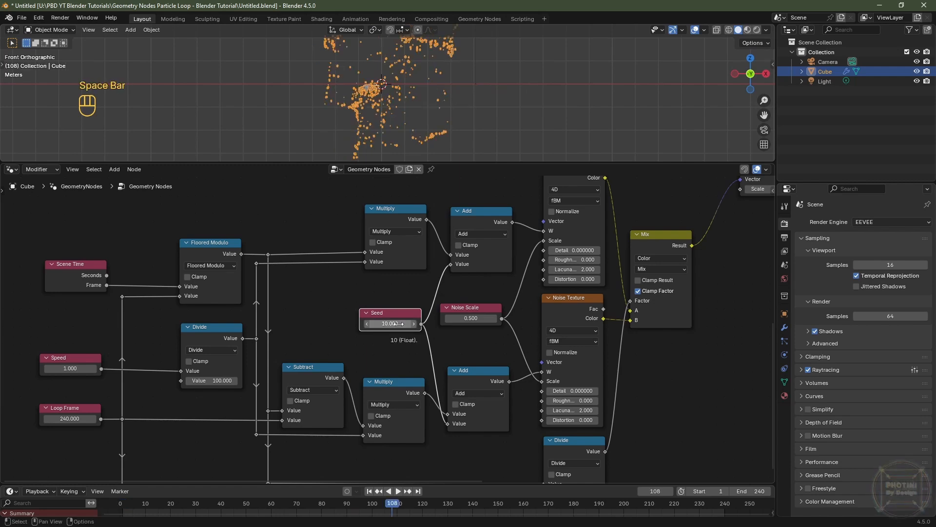
pyautogui.click(396, 324)
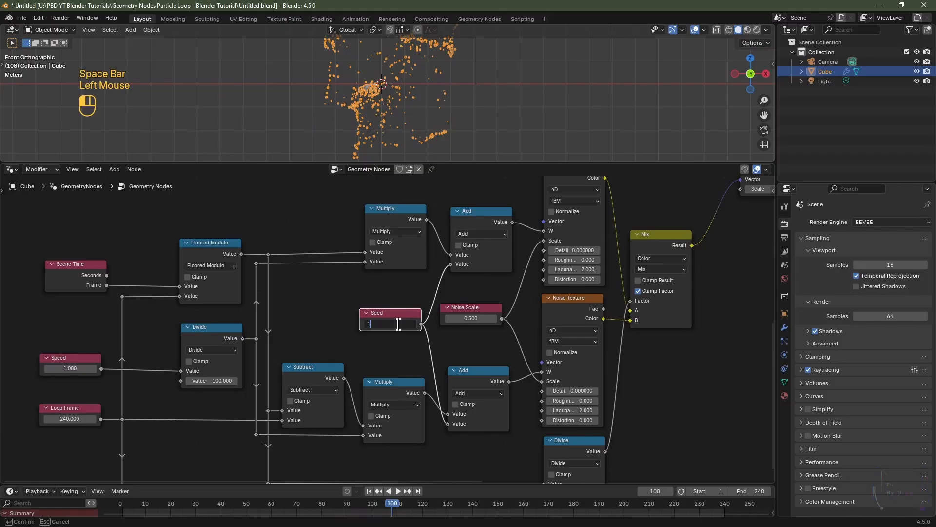
pyautogui.press('Return')
# Step: Select all the noise loop nodes and wrap them in a frame labelled Noise Loop System
pyautogui.scroll(-3, 419, 271)
pyautogui.moveTo(420, 271); pyautogui.dragTo(439, 244, button='middle')
pyautogui.scroll(-2, 473, 195)
pyautogui.moveTo(472, 186); pyautogui.dragTo(472, 228, button='middle')
pyautogui.moveTo(472, 227); pyautogui.dragTo(109, 463)
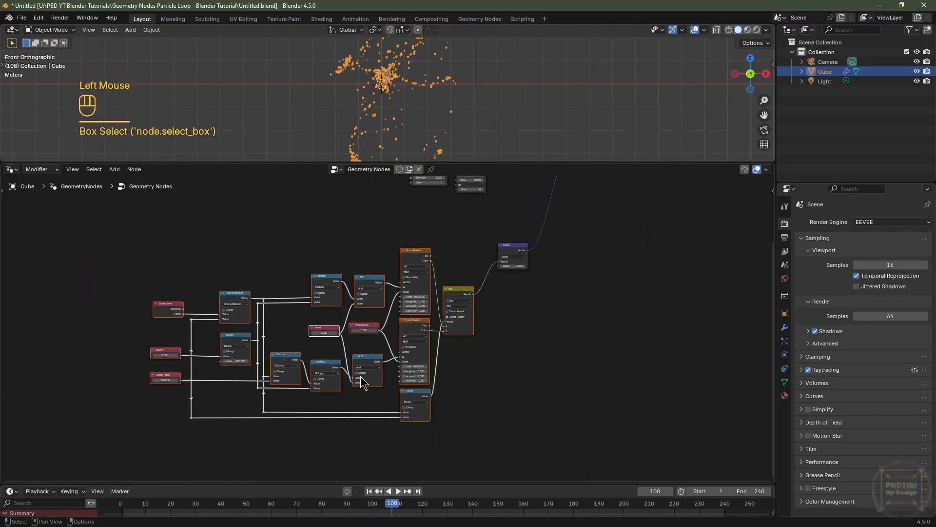
pyautogui.hotkey('ctrl', 'j')
pyautogui.press('F2')
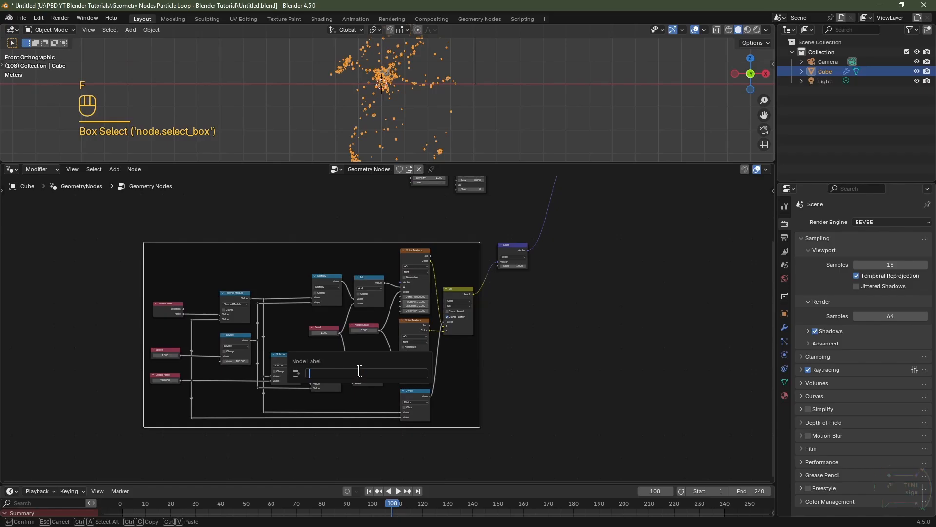
pyautogui.press('BackSpace')
pyautogui.press('BackSpace')
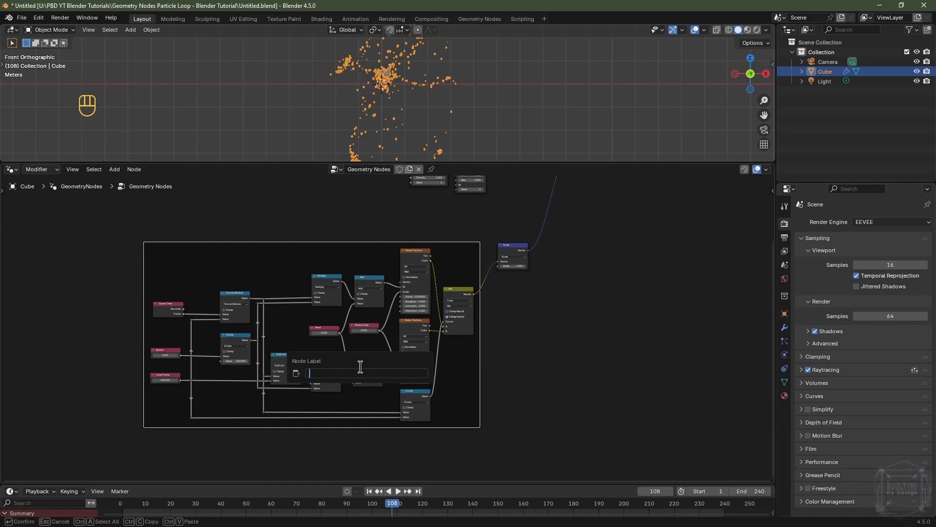
pyautogui.write('Noise Loop System')
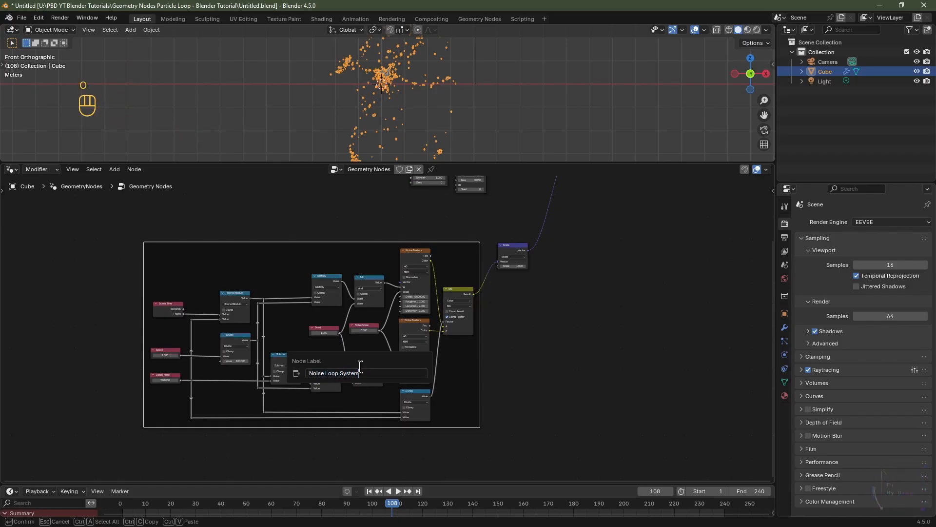
pyautogui.press('Return')
# Step: Enlarge the 3D viewport area above the node editor
pyautogui.scroll(2, 347, 299)
pyautogui.moveTo(346, 299); pyautogui.dragTo(393, 314, button='middle')
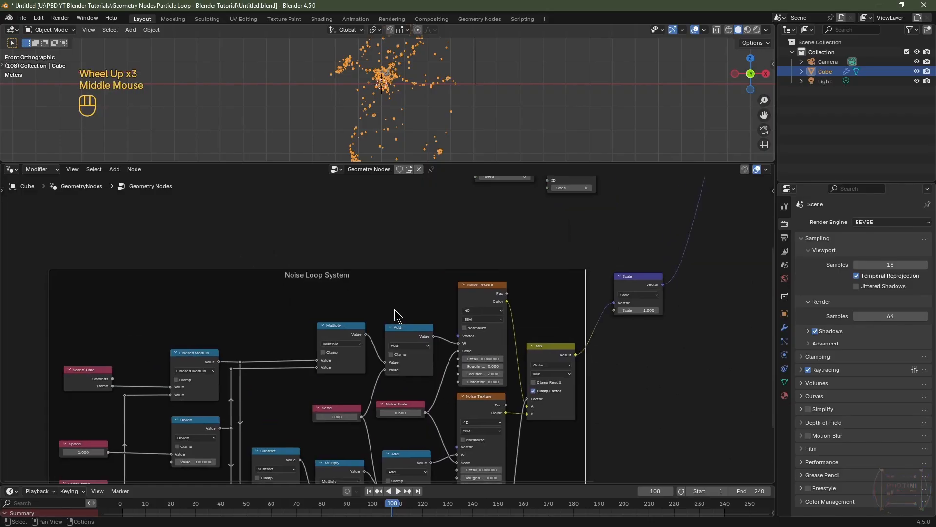
pyautogui.scroll(2, 334, 293)
pyautogui.scroll(-4, 335, 292)
pyautogui.moveTo(463, 305); pyautogui.dragTo(392, 321, button='middle')
pyautogui.click(392, 320)
pyautogui.moveTo(392, 321); pyautogui.dragTo(391, 344)
pyautogui.scroll(3, 434, 293)
pyautogui.moveTo(434, 289); pyautogui.dragTo(353, 363, button='middle')
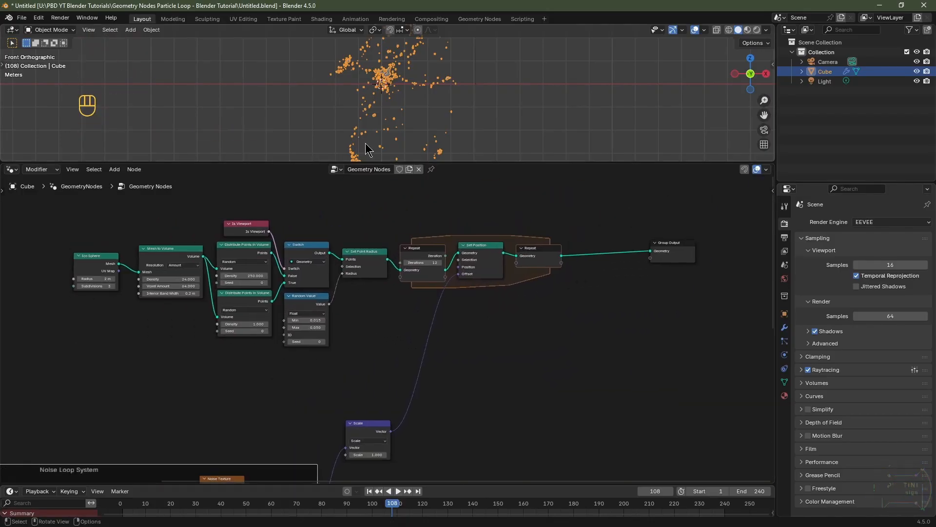
pyautogui.moveTo(364, 162); pyautogui.dragTo(460, 282)
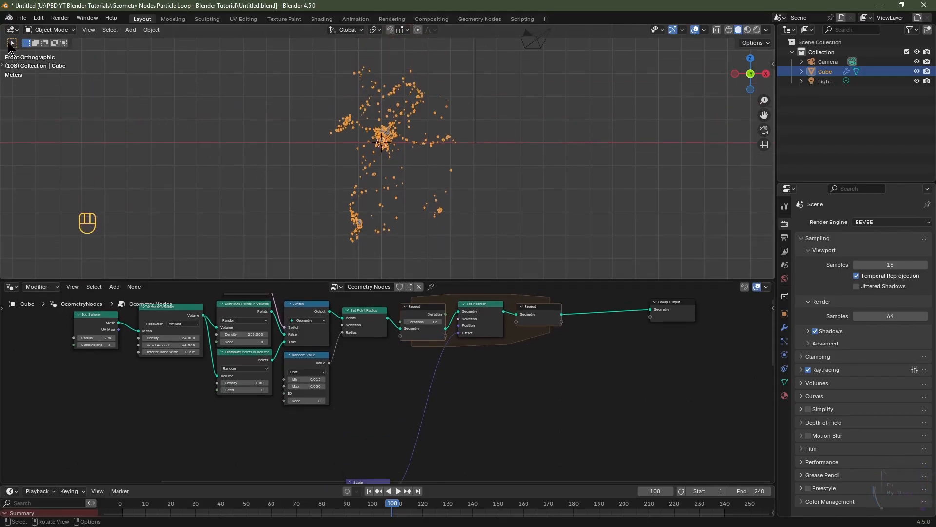
# Step: Split the viewport and turn the left area into a Shader Editor
pyautogui.moveTo(4, 30); pyautogui.dragTo(297, 55)
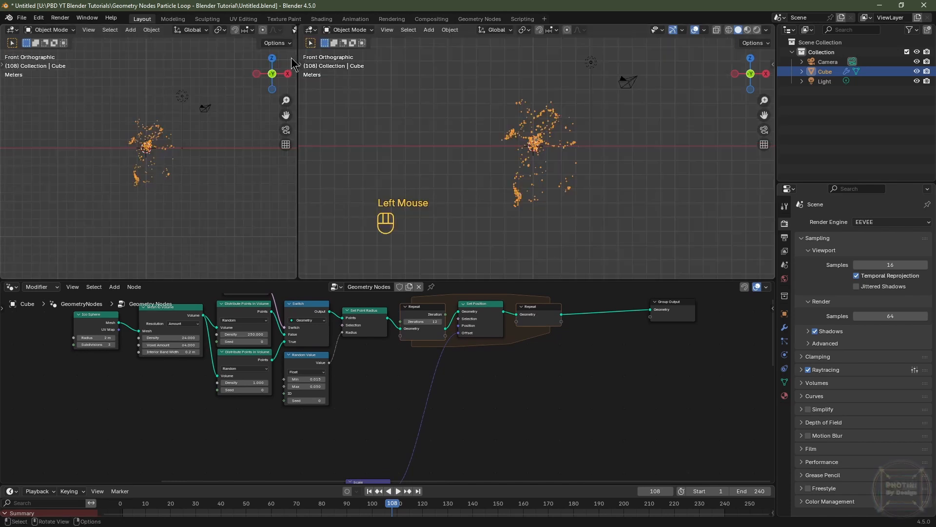
pyautogui.click(11, 31)
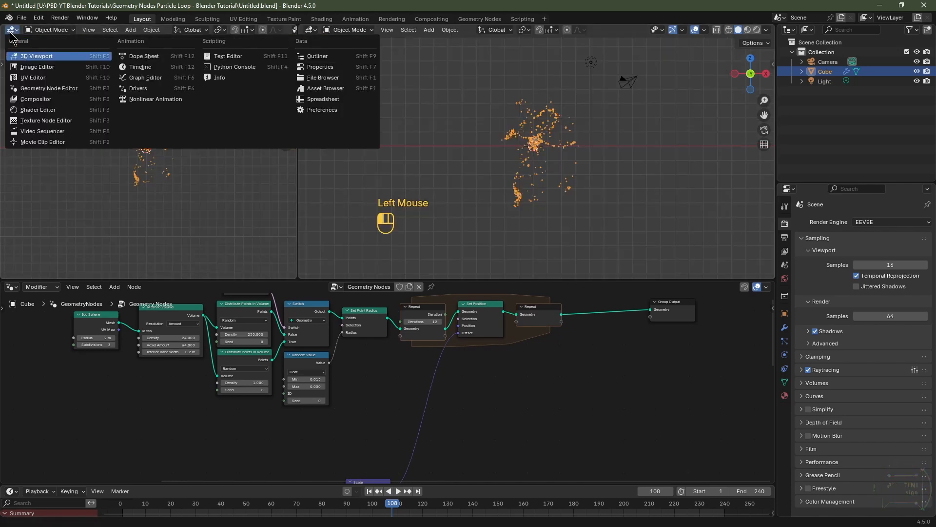
pyautogui.click(46, 110)
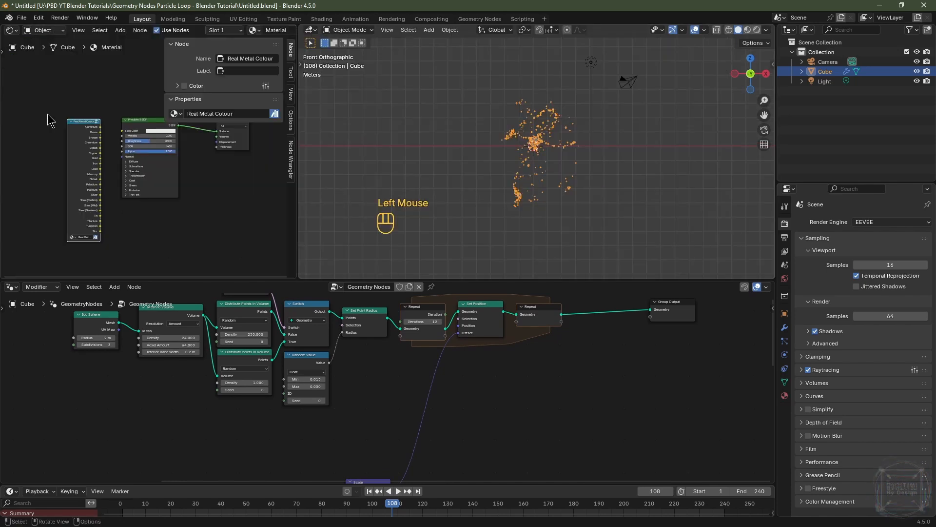
# Step: Inspect the Real Metal Colour node group and delete it from the material
pyautogui.press('n')
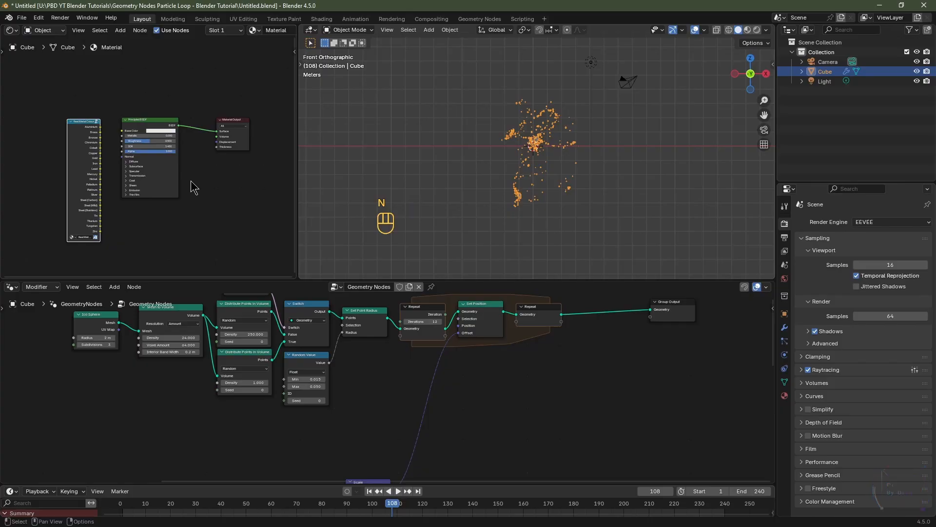
pyautogui.scroll(2, 190, 188)
pyautogui.moveTo(191, 188); pyautogui.dragTo(295, 194, button='middle')
pyautogui.click(102, 86)
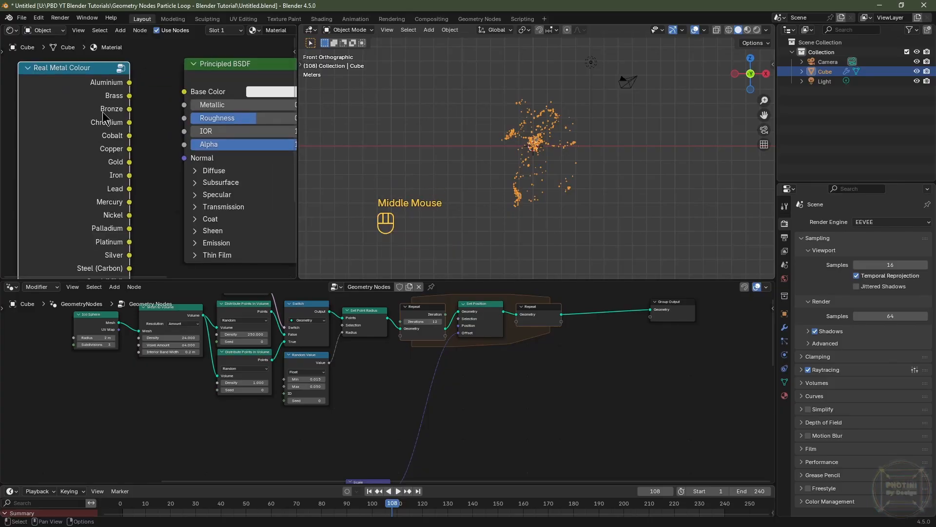
pyautogui.click(95, 123)
pyautogui.press('Tab')
pyautogui.scroll(-6, 94, 121)
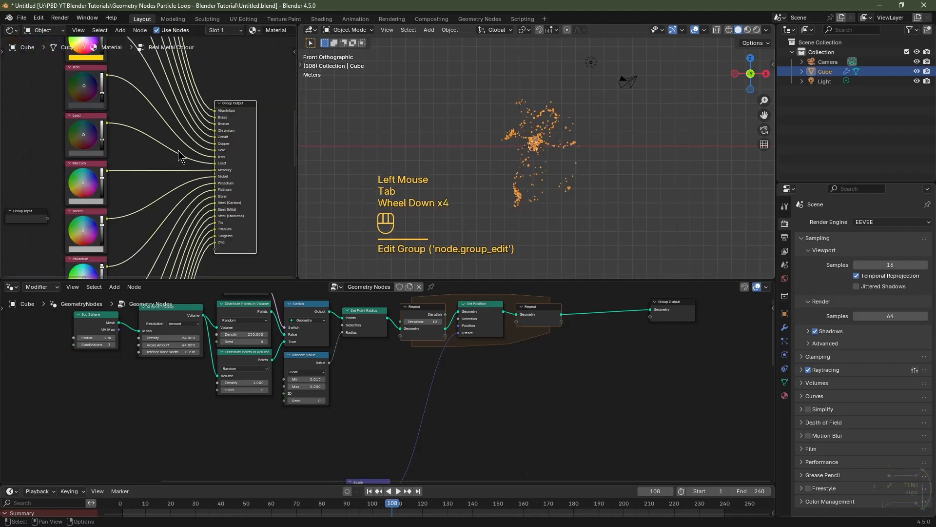
pyautogui.press('Tab')
pyautogui.scroll(3, 173, 155)
pyautogui.press('Delete')
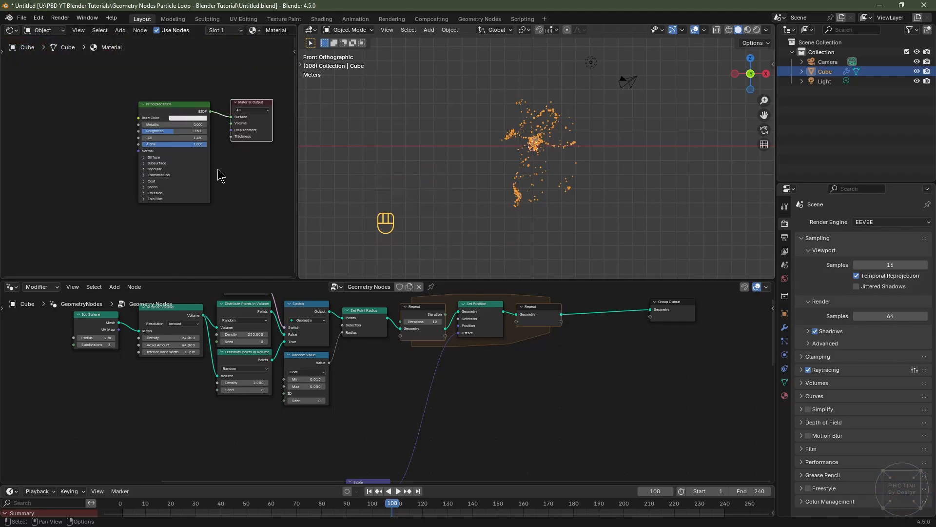
# Step: Rename the cube's material to Particles
pyautogui.scroll(-4, 193, 32)
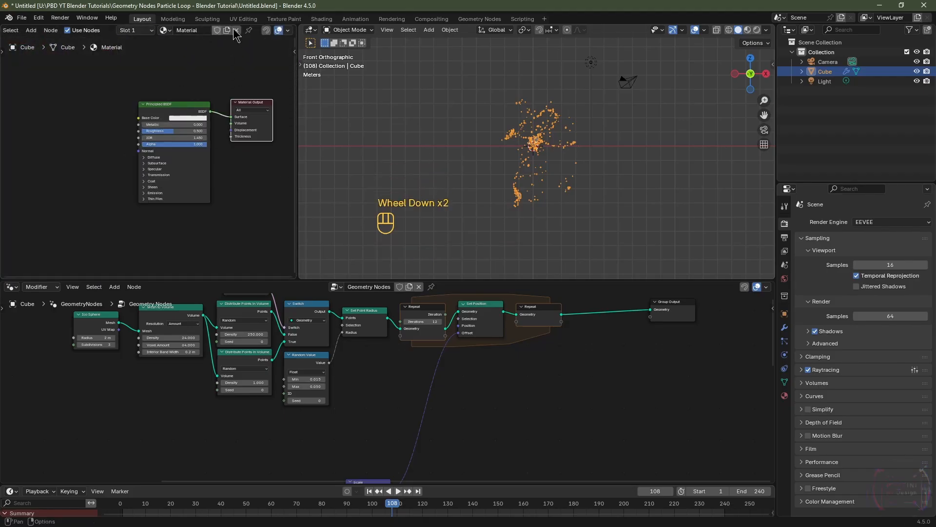
pyautogui.click(202, 31)
pyautogui.write('Particles')
pyautogui.press('Return')
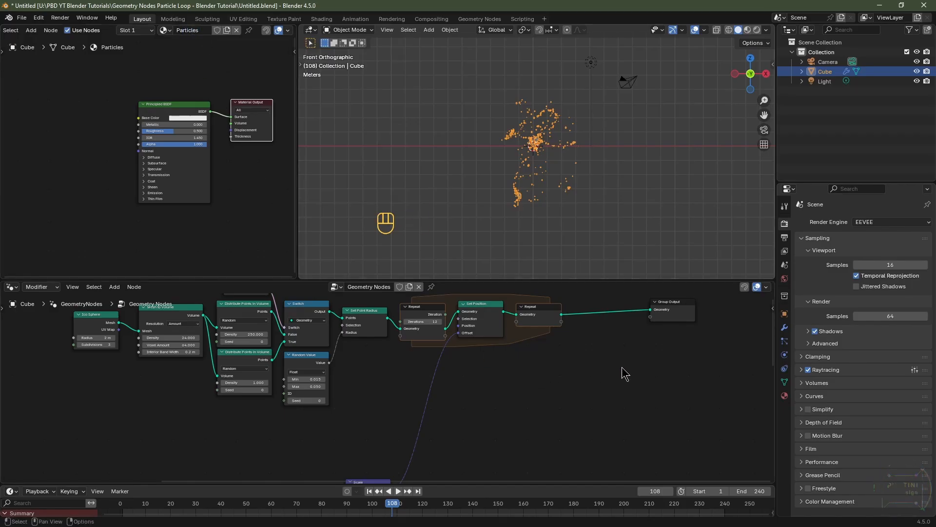
# Step: Add a Set Material node between the last Repeat node and Group Output, and set its material to Particles
pyautogui.moveTo(646, 375); pyautogui.dragTo(505, 434, button='middle')
pyautogui.scroll(2, 499, 428)
pyautogui.scroll(1, 498, 434)
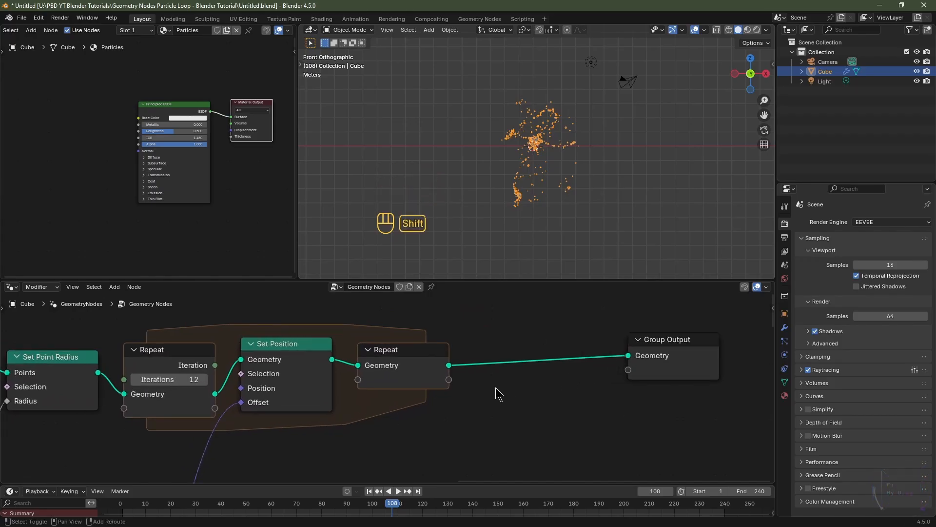
pyautogui.hotkey('shift', 'a')
pyautogui.moveTo(496, 388)
pyautogui.write('set')
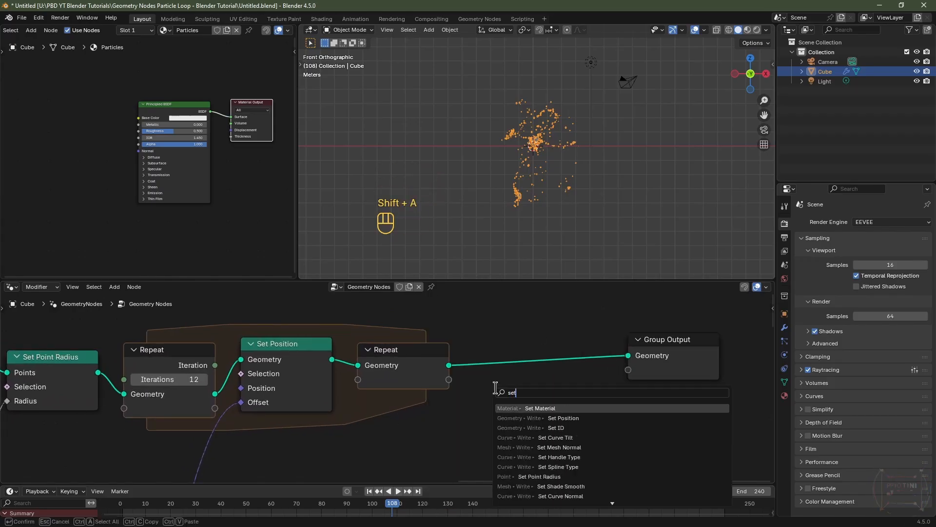
pyautogui.click(522, 407)
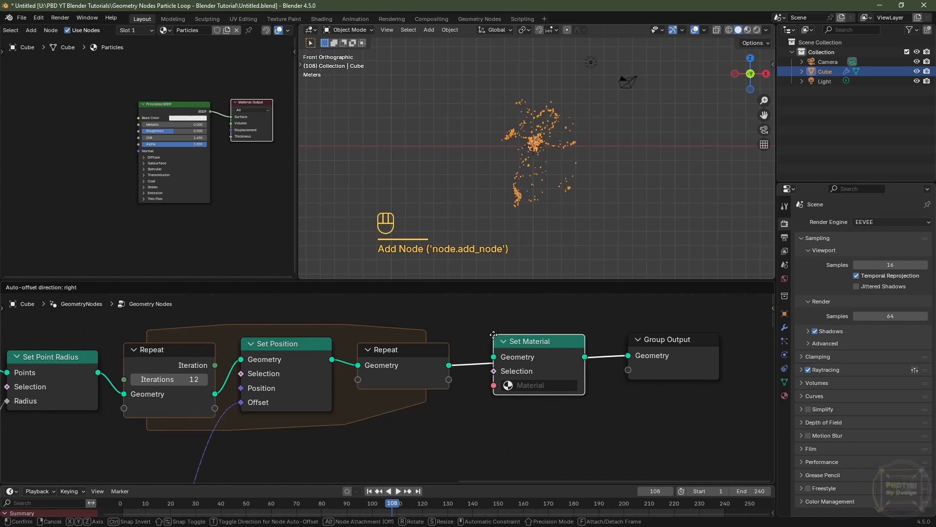
pyautogui.click(494, 335)
pyautogui.click(533, 387)
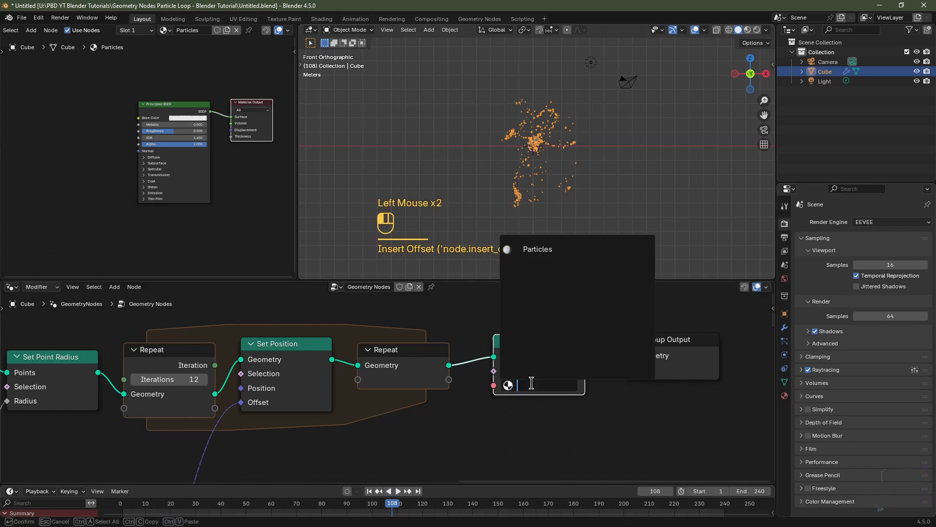
pyautogui.click(543, 257)
pyautogui.scroll(-3, 526, 386)
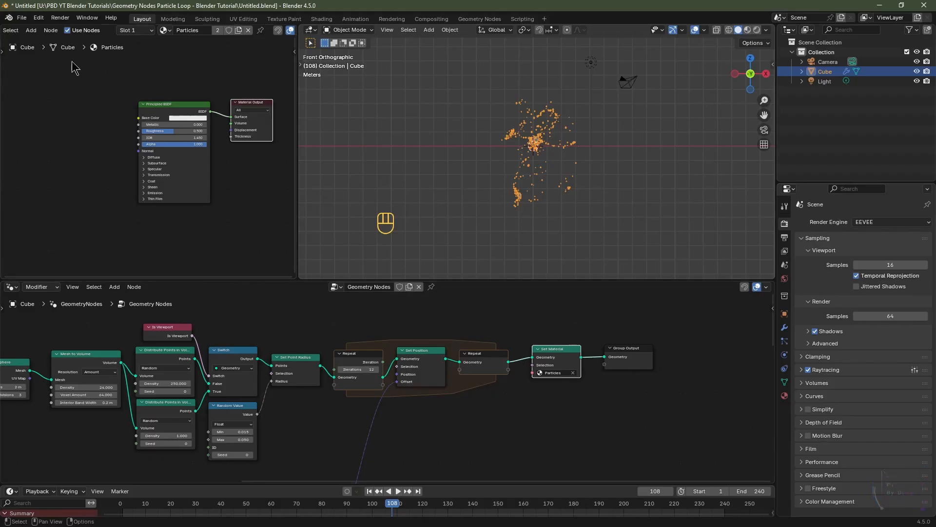
# Step: Save the blend file as Like And Subscribe
pyautogui.click(22, 17)
pyautogui.click(41, 90)
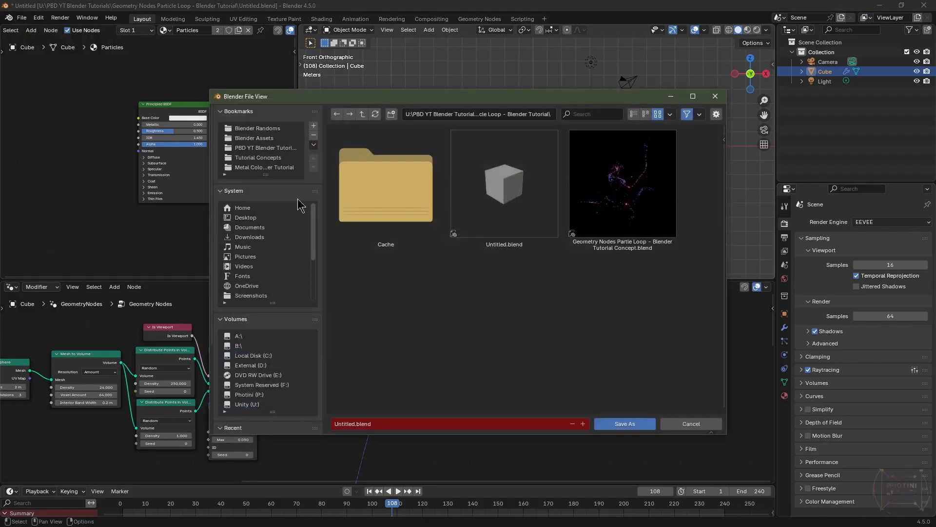
pyautogui.click(403, 423)
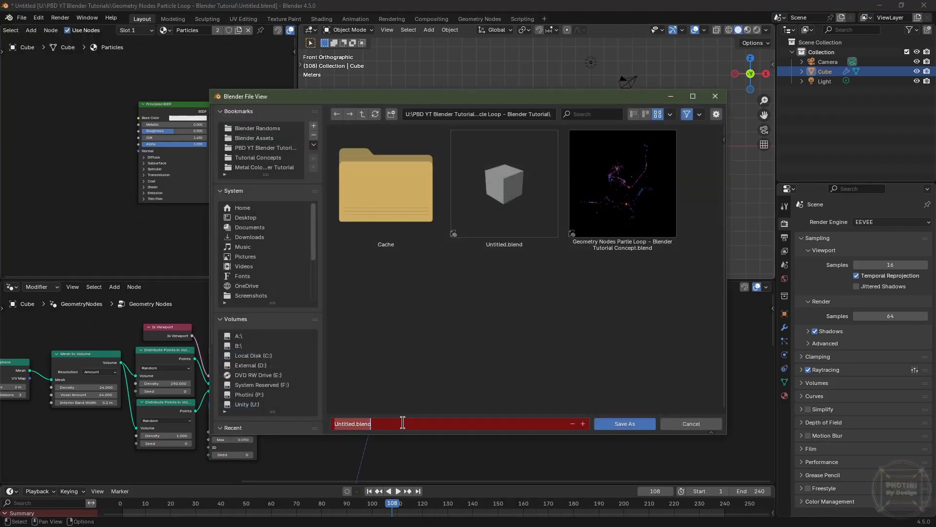
pyautogui.write('Like And Subscribe')
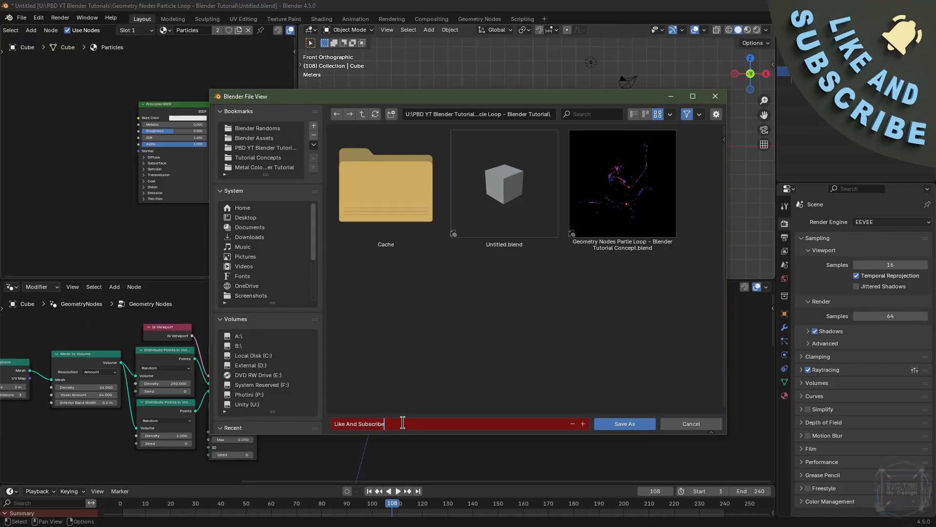
pyautogui.click(617, 424)
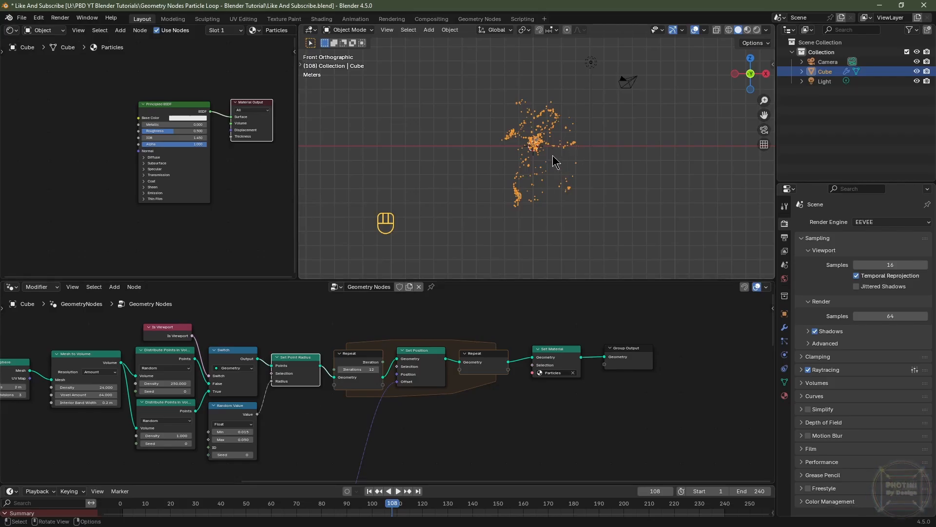
pyautogui.scroll(2, 556, 161)
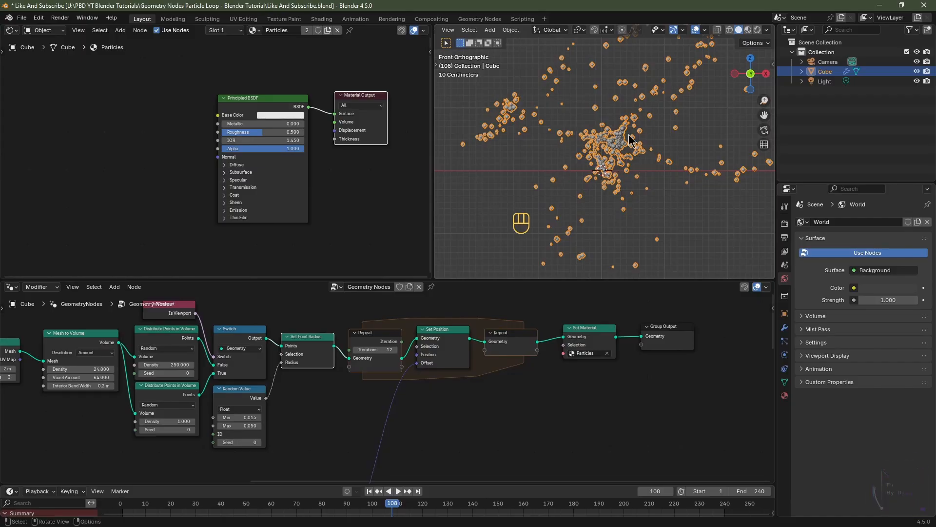
pyautogui.scroll(-2, 599, 163)
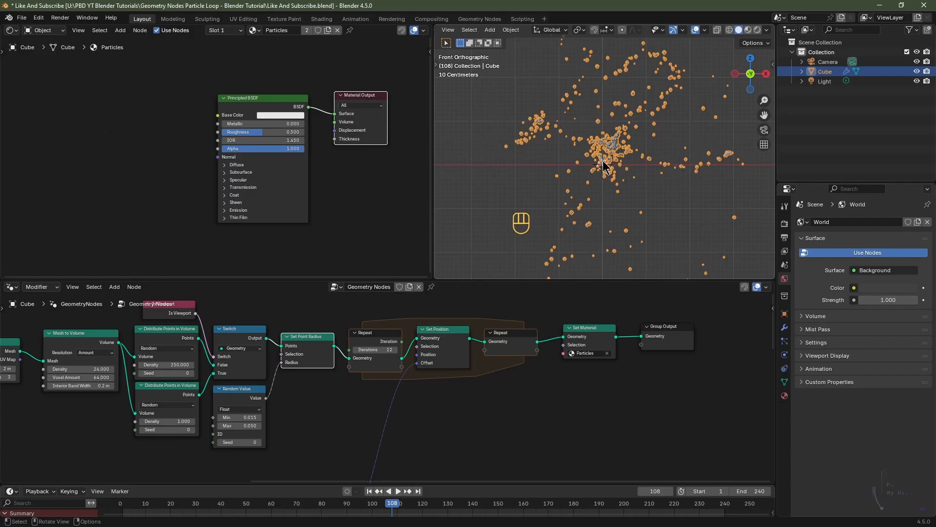
# Step: Add an ico sphere and set its subdivisions to 4
pyautogui.scroll(1, 626, 158)
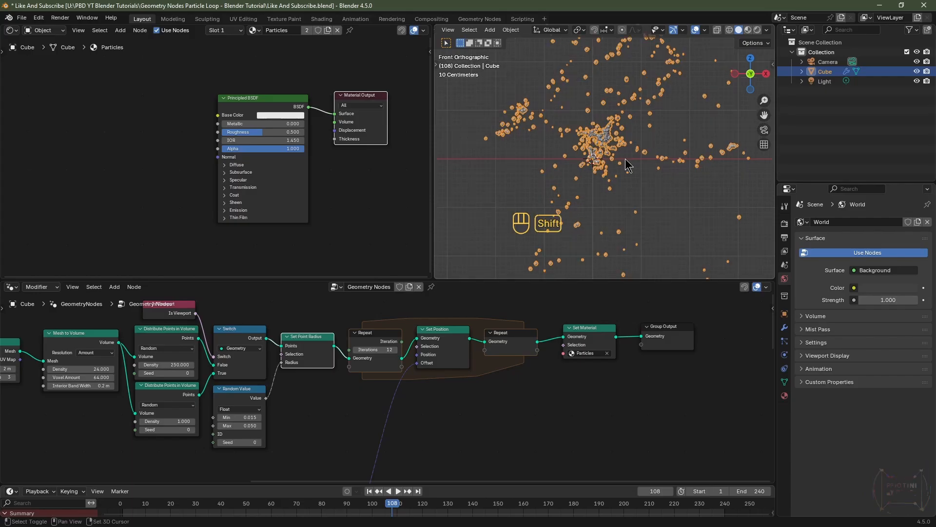
pyautogui.hotkey('shift', 'c')
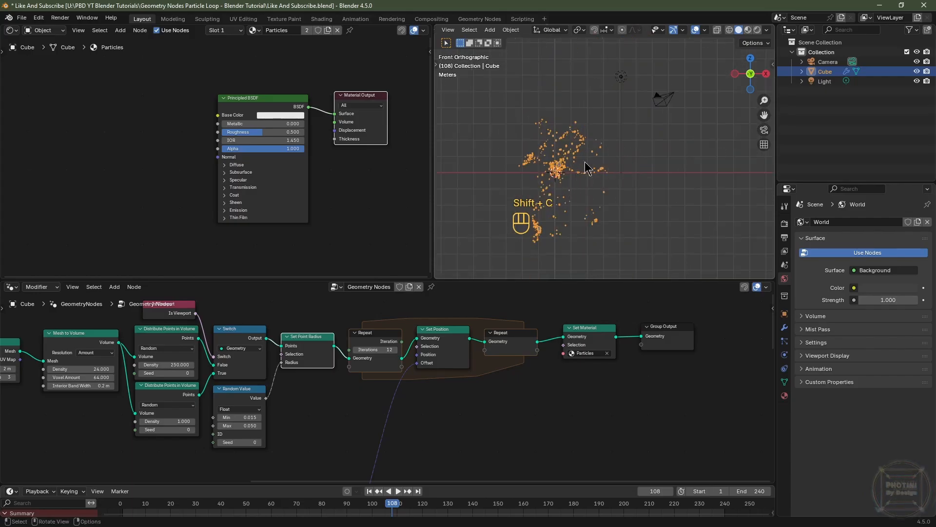
pyautogui.scroll(3, 561, 189)
pyautogui.scroll(-1, 561, 189)
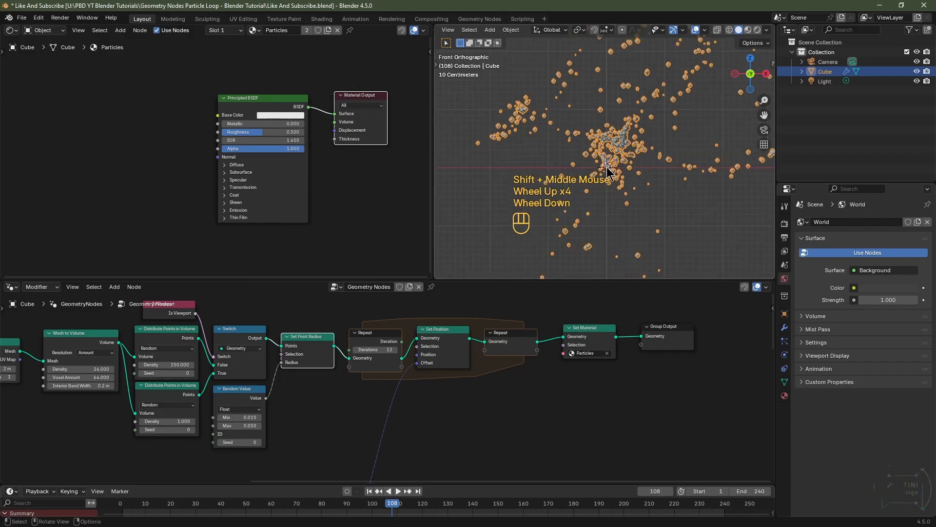
pyautogui.hotkey('shift', 'a')
pyautogui.moveTo(610, 166)
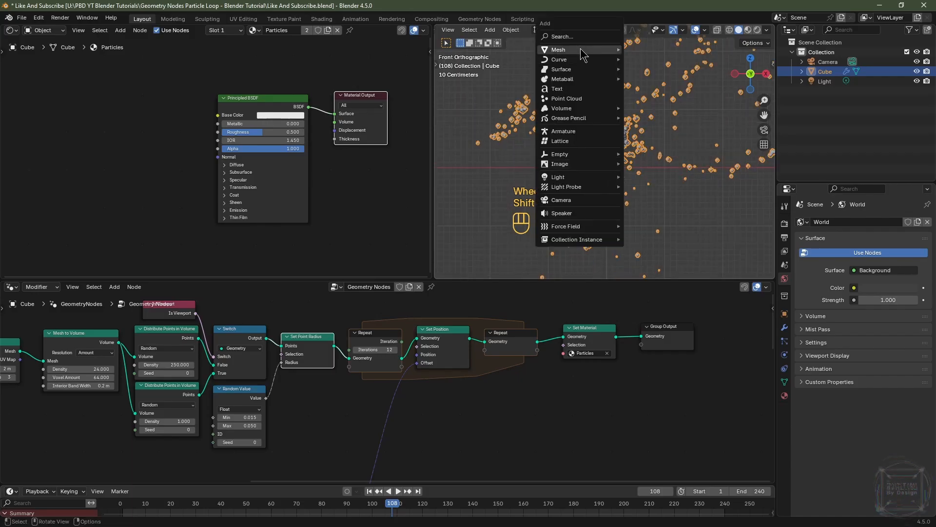
pyautogui.moveTo(580, 49)
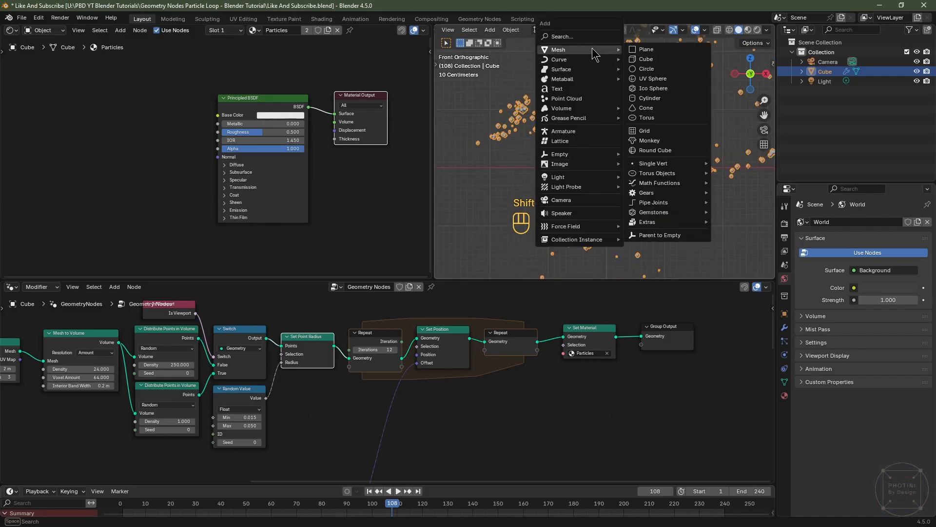
pyautogui.click(654, 88)
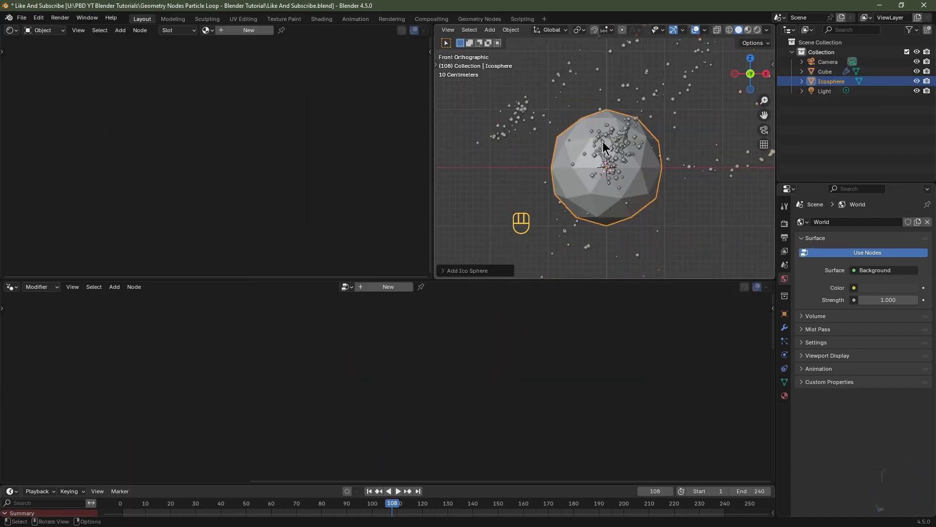
pyautogui.click(445, 271)
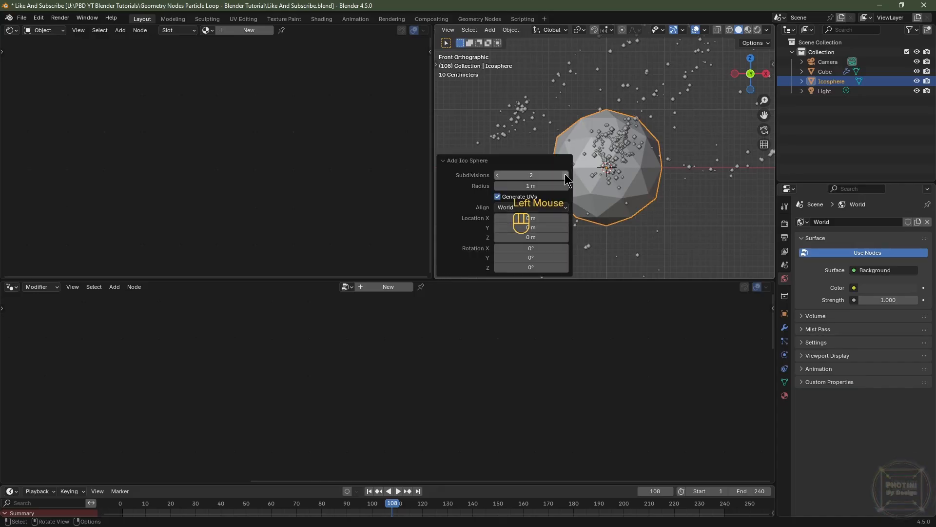
pyautogui.moveTo(531, 175); pyautogui.dragTo(496, 167)
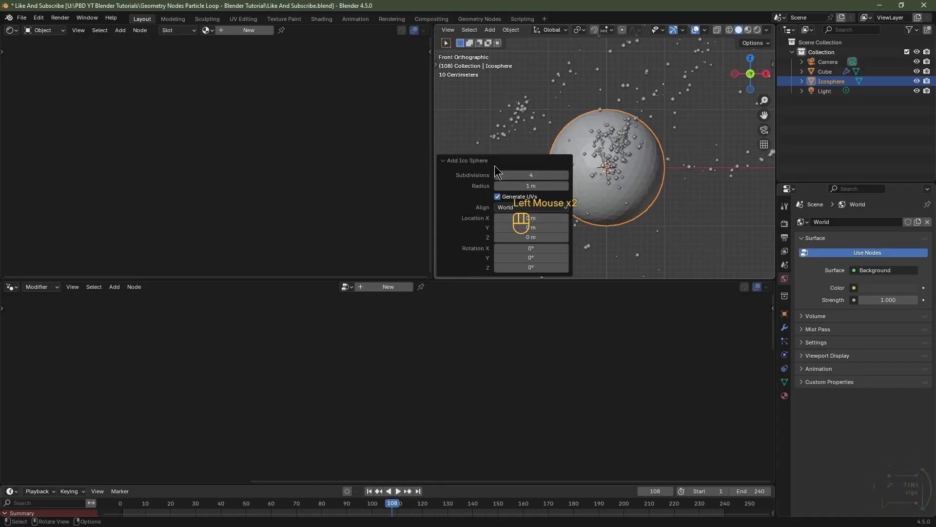
pyautogui.click(457, 161)
# Step: Shade the ico sphere smooth
pyautogui.rightClick(605, 161)
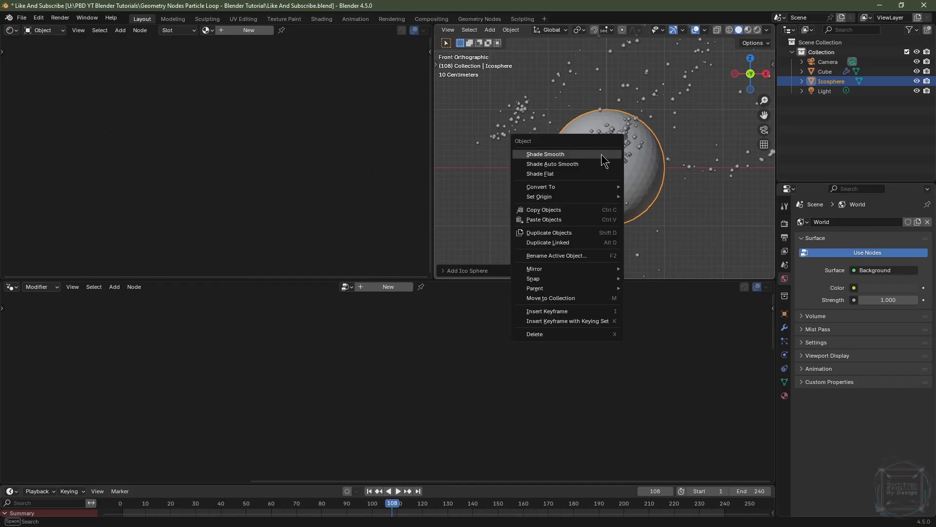
pyautogui.click(605, 160)
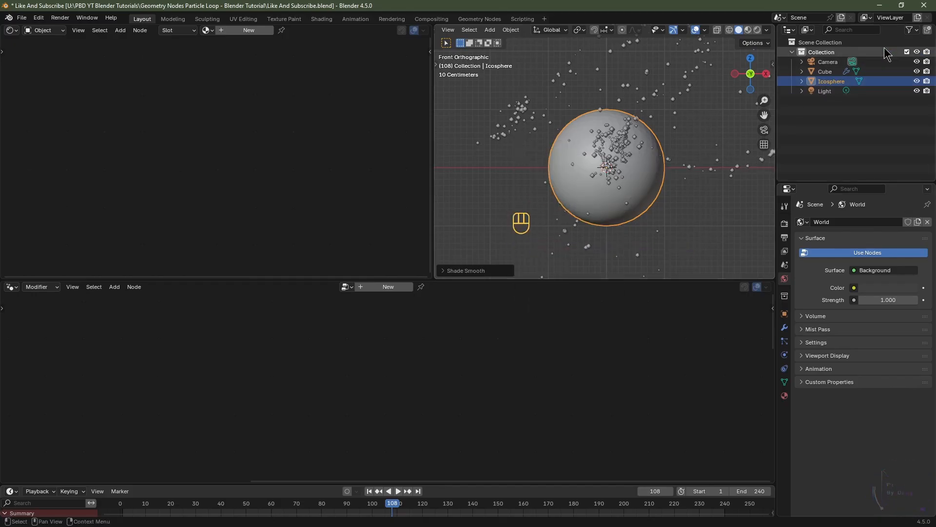
# Step: Enable extra restriction toggle columns in the outliner filter
pyautogui.click(910, 30)
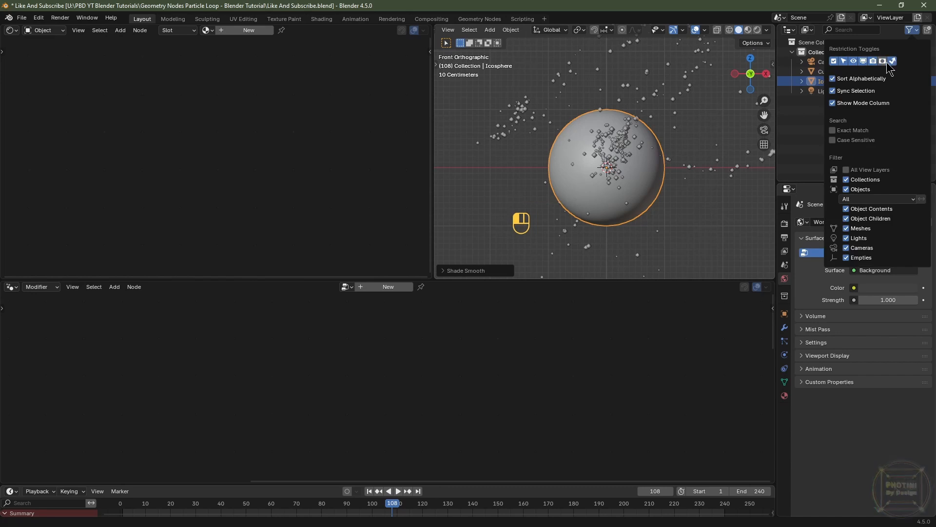
pyautogui.click(822, 83)
pyautogui.click(822, 84)
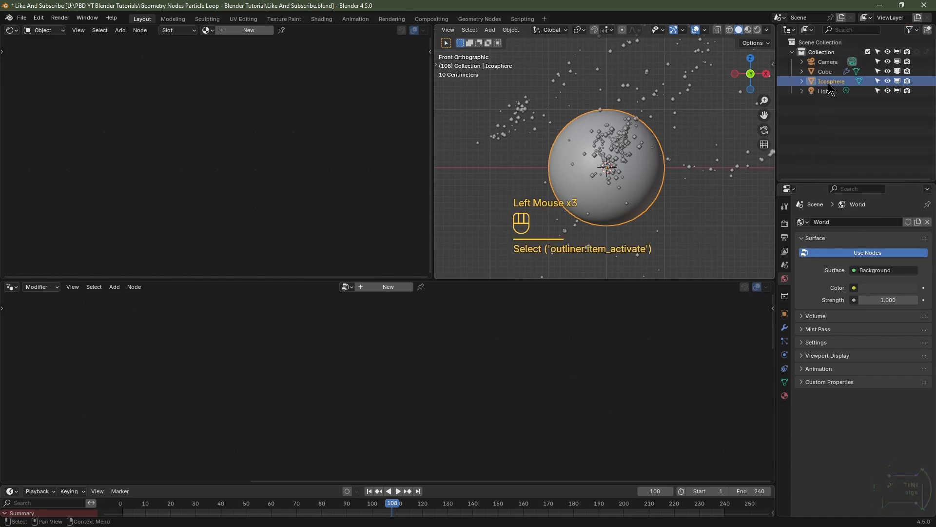
# Step: Rename the ico sphere object to Proximity
pyautogui.doubleClick(842, 82)
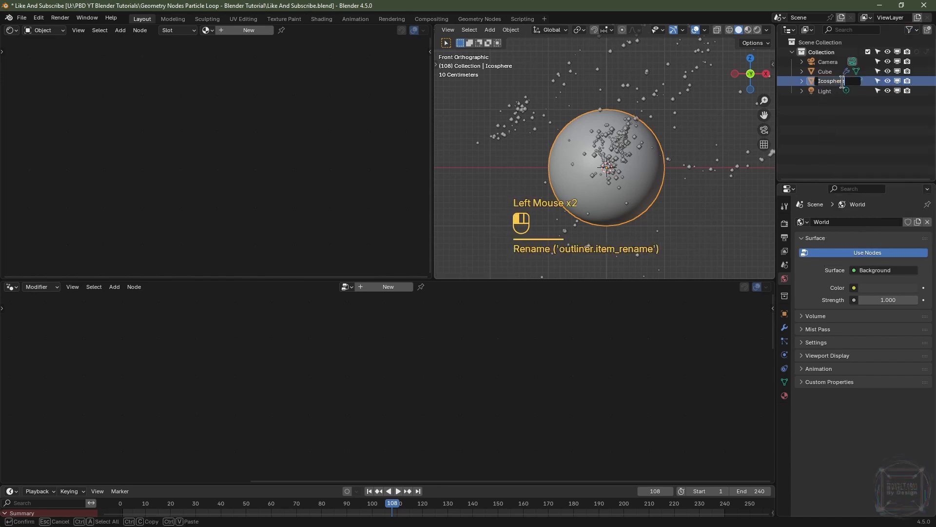
pyautogui.write('Proximity')
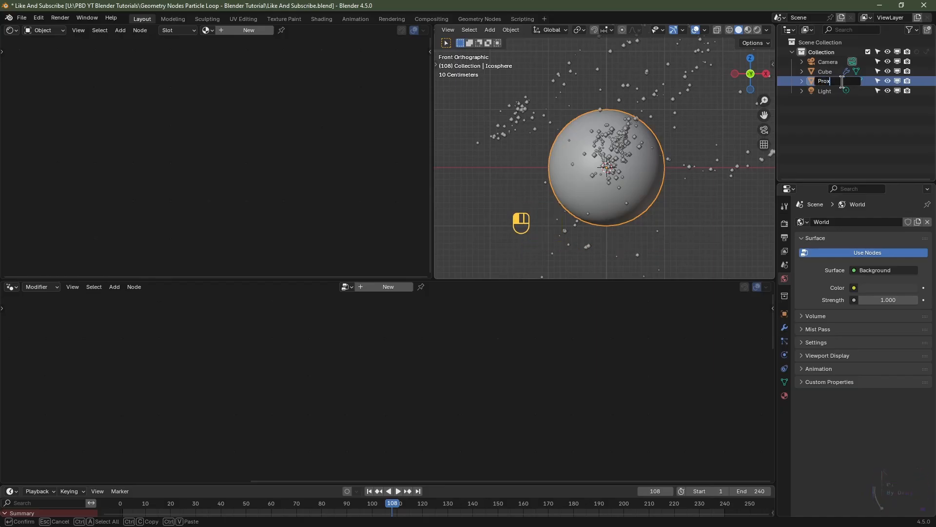
pyautogui.press('Return')
# Step: Rename the Cube object to Particles GN
pyautogui.click(832, 72)
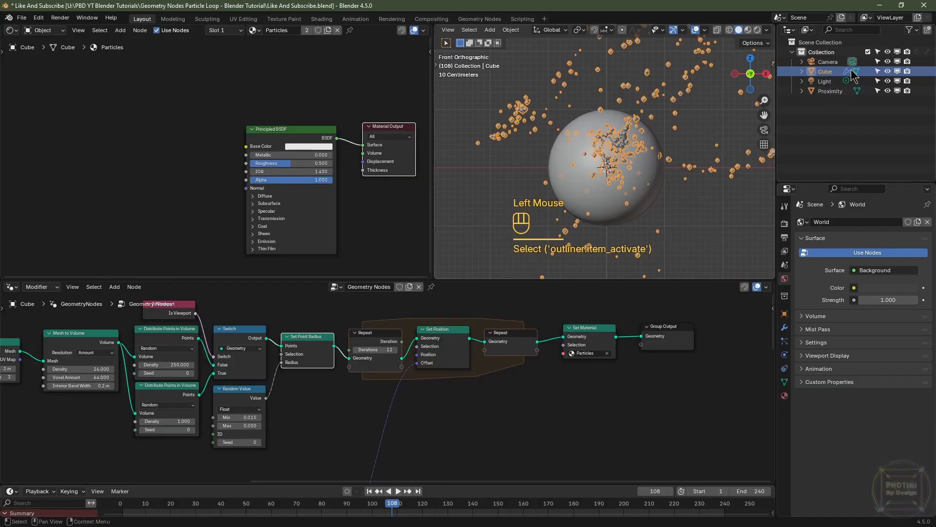
pyautogui.doubleClick(824, 71)
pyautogui.write('Particles GN')
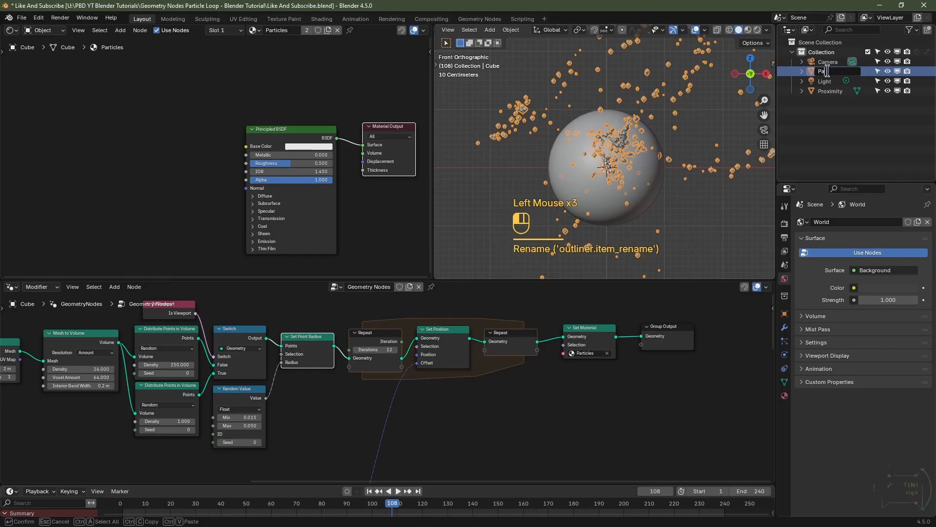
pyautogui.press('Return')
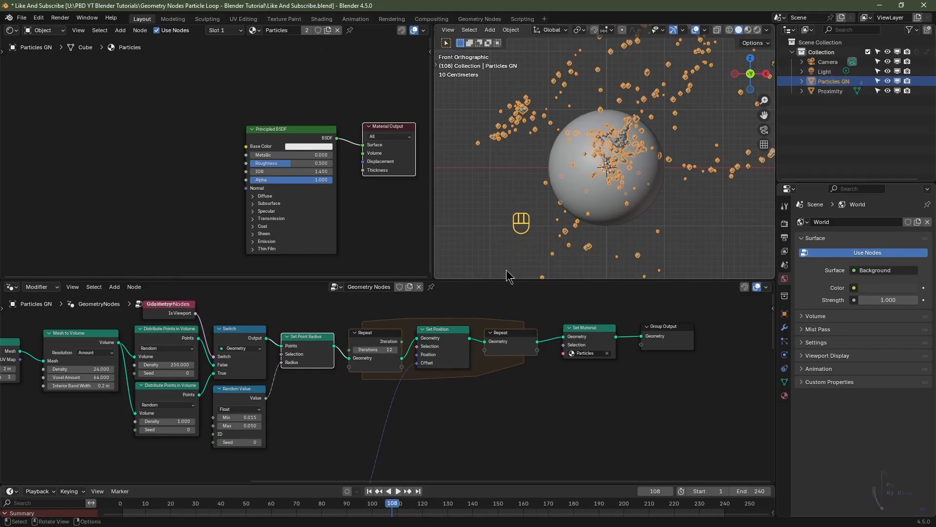
# Step: Enlarge the node editor and bring the Proximity object into the node tree as an Object Info node
pyautogui.moveTo(489, 281); pyautogui.dragTo(484, 168)
pyautogui.scroll(-4, 385, 344)
pyautogui.moveTo(386, 344); pyautogui.dragTo(399, 318, button='middle')
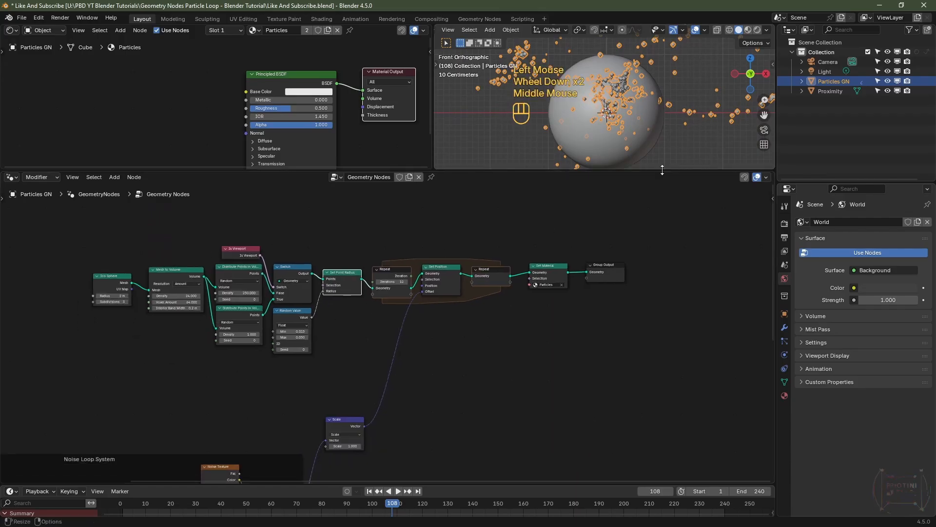
pyautogui.click(835, 82)
pyautogui.click(830, 92)
pyautogui.moveTo(831, 91); pyautogui.dragTo(180, 394)
pyautogui.scroll(2, 180, 394)
pyautogui.moveTo(179, 395); pyautogui.dragTo(262, 359, button='middle')
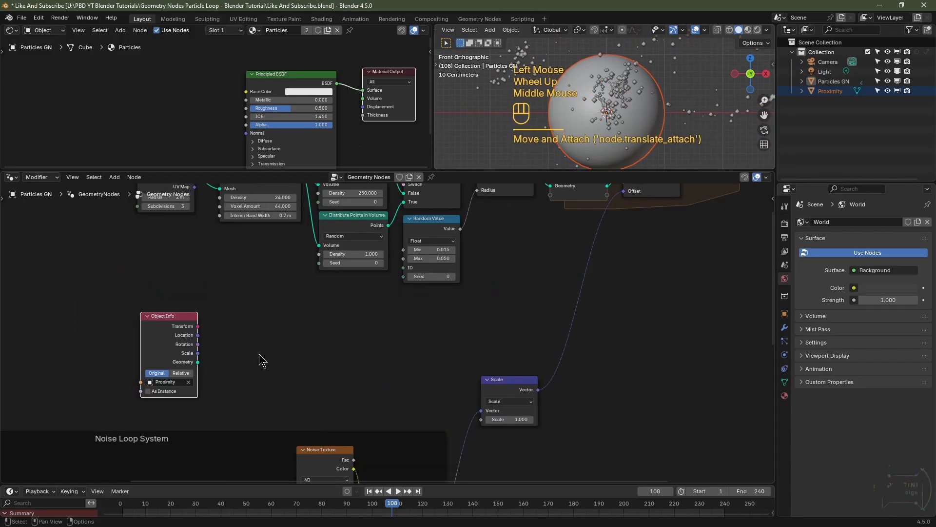
# Step: Add a Mesh Line node with Count 1 next to the Object Info node
pyautogui.hotkey('shift', 'a')
pyautogui.moveTo(262, 360)
pyautogui.write('mesh li')
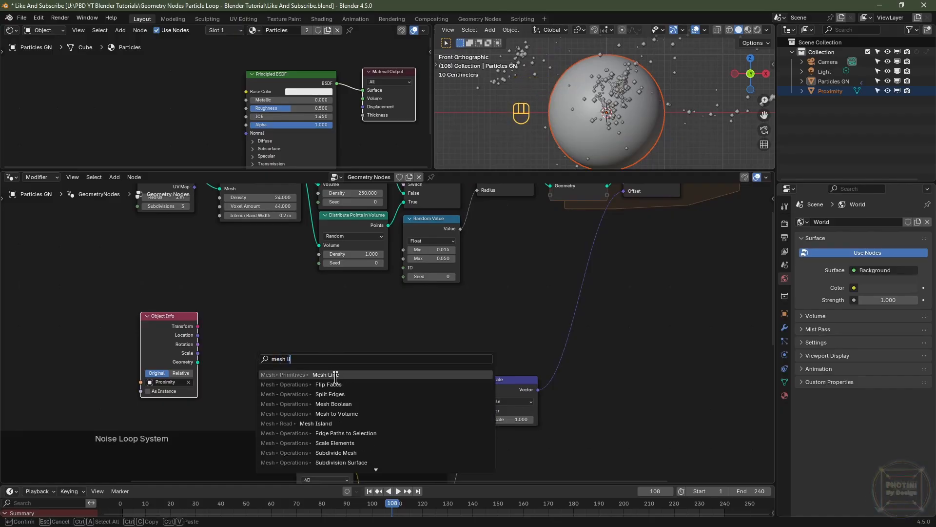
pyautogui.press('Return')
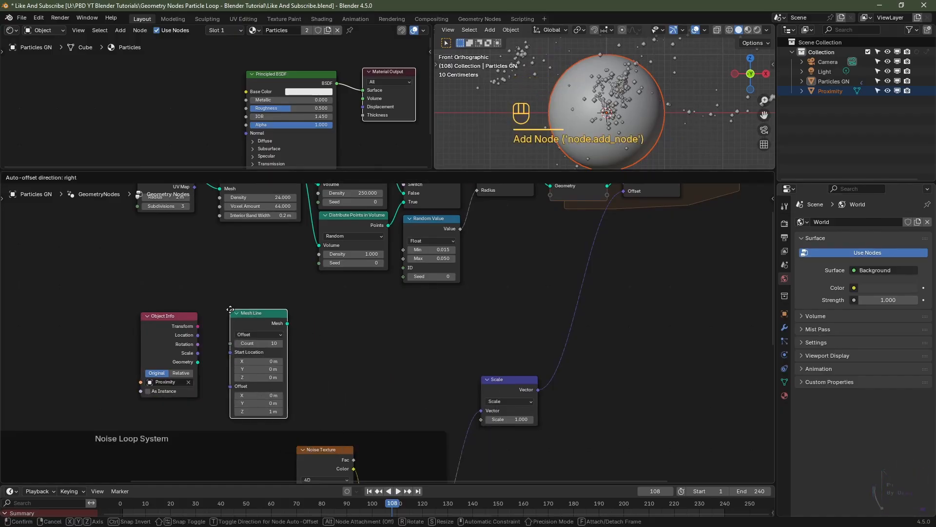
pyautogui.click(281, 363)
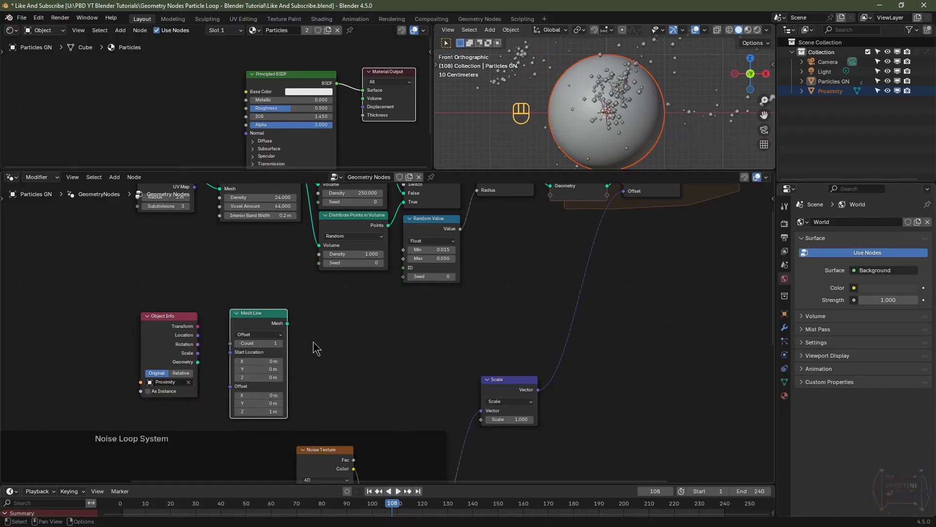
# Step: Add a Geometry Proximity node and set its target geometry to Points
pyautogui.hotkey('shift', 'a')
pyautogui.moveTo(315, 347)
pyautogui.write('prox')
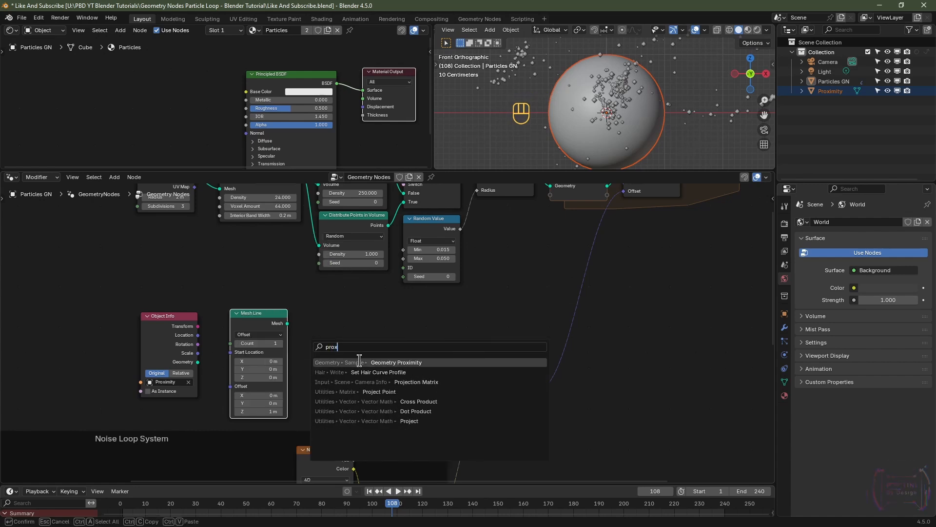
pyautogui.press('Return')
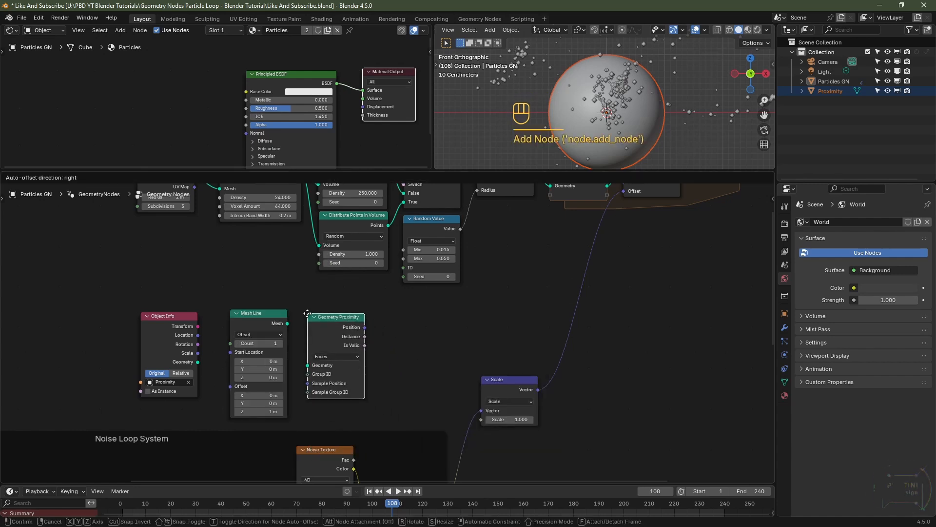
pyautogui.click(308, 312)
pyautogui.click(344, 356)
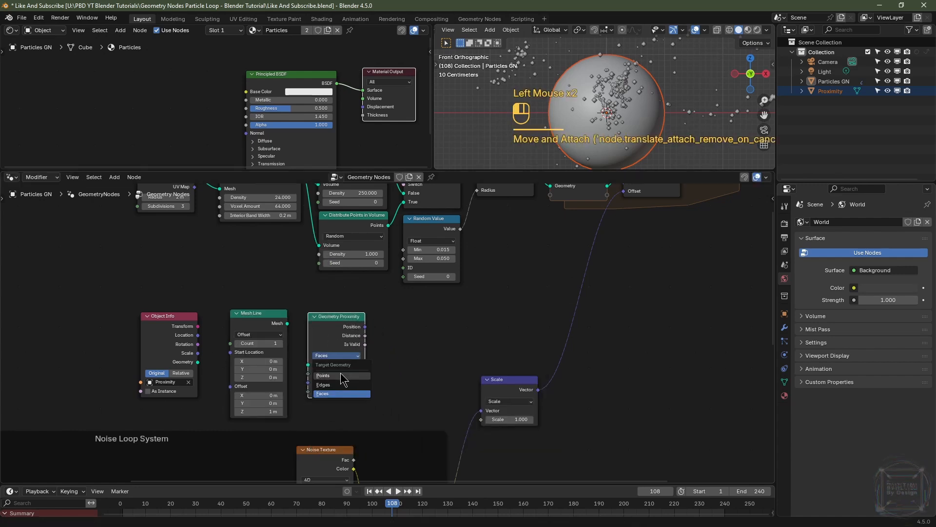
pyautogui.click(335, 382)
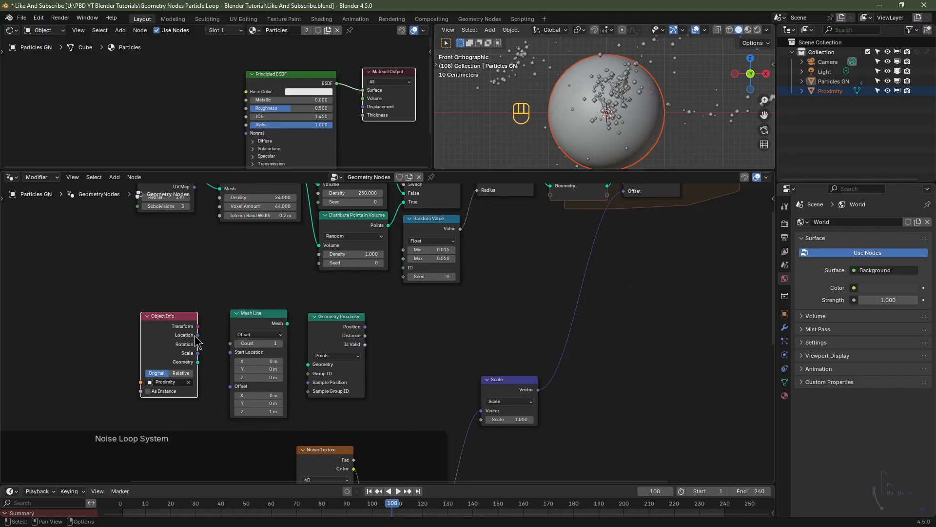
# Step: Connect Object Info Location to the Mesh Line Start Location and Mesh Line output to Geometry Proximity's Geometry
pyautogui.moveTo(198, 336); pyautogui.dragTo(230, 352)
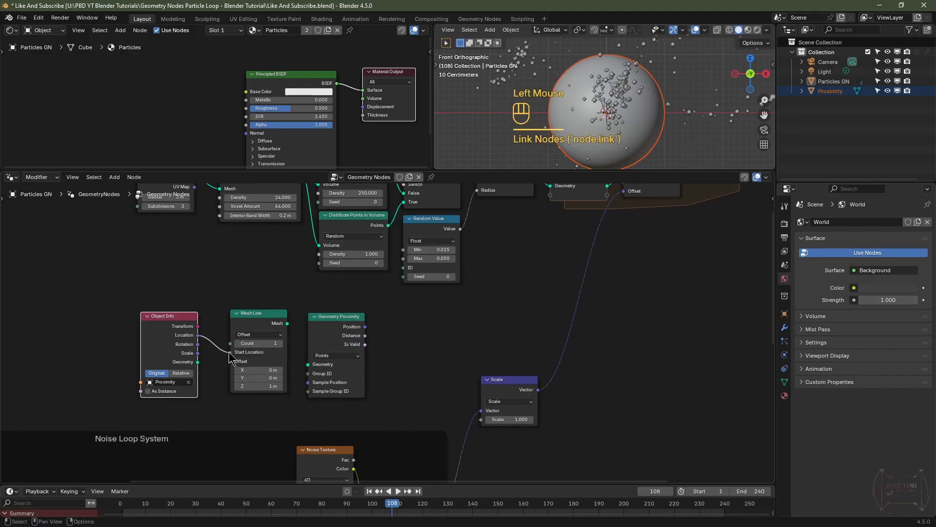
pyautogui.moveTo(287, 325); pyautogui.dragTo(304, 366)
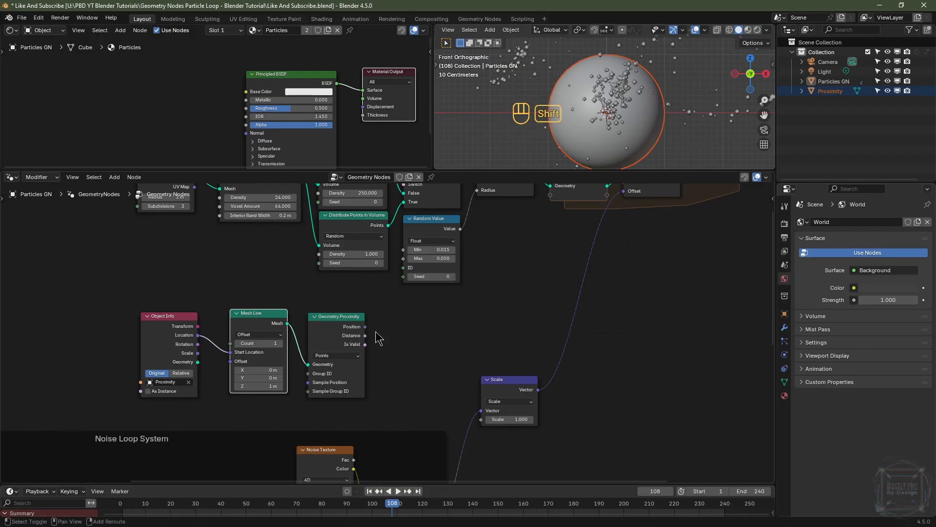
# Step: Add a Map Range node and feed Geometry Proximity's Distance into its Value
pyautogui.hotkey('shift', 'a')
pyautogui.moveTo(378, 337)
pyautogui.write('map')
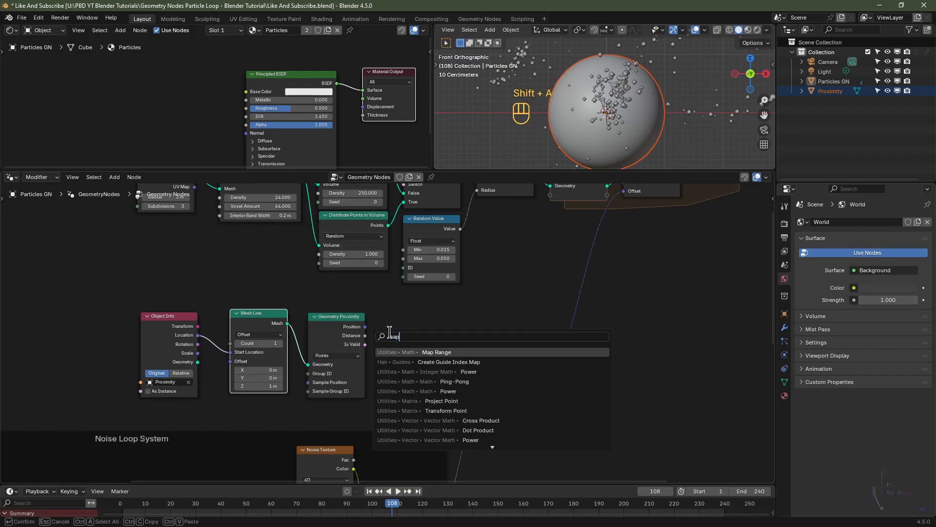
pyautogui.click(443, 353)
pyautogui.click(395, 308)
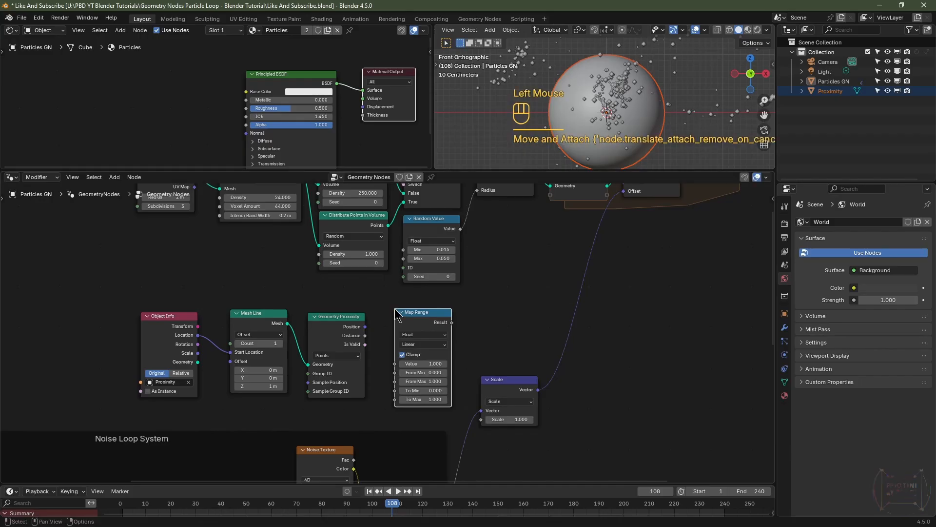
pyautogui.moveTo(364, 336); pyautogui.dragTo(391, 364)
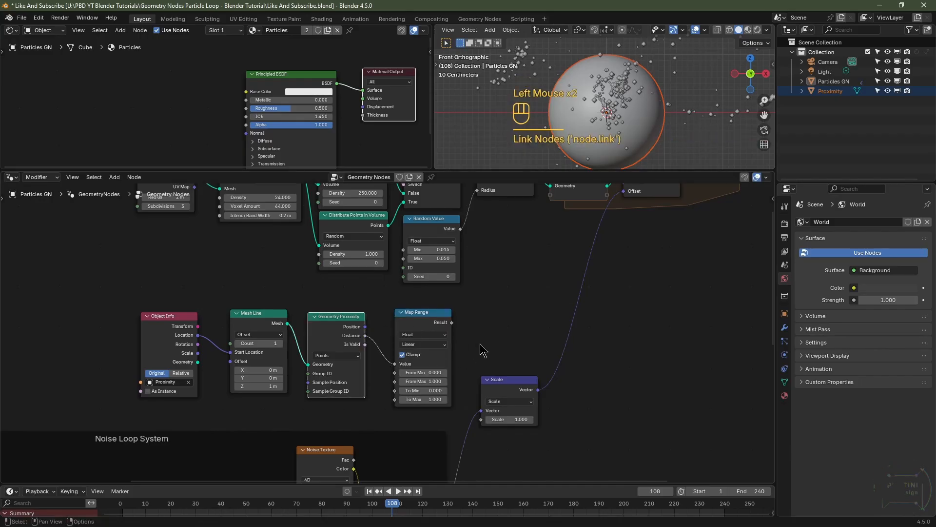
# Step: Move the Map Range node and the Scale node apart so they no longer overlap
pyautogui.click(423, 321)
pyautogui.moveTo(423, 322); pyautogui.dragTo(481, 318)
pyautogui.scroll(-1, 512, 382)
pyautogui.moveTo(512, 383); pyautogui.dragTo(530, 342, button='middle')
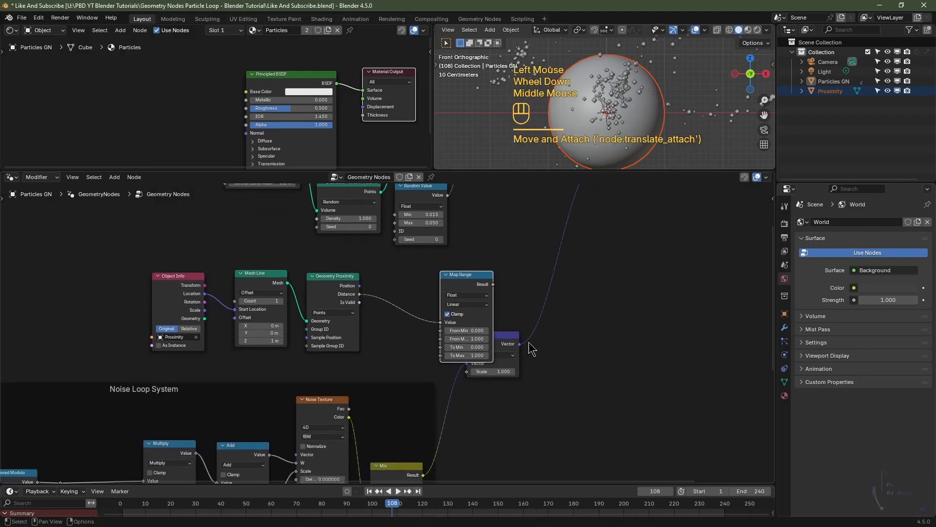
pyautogui.moveTo(506, 336); pyautogui.dragTo(501, 444)
pyautogui.moveTo(518, 352); pyautogui.dragTo(517, 388, button='middle')
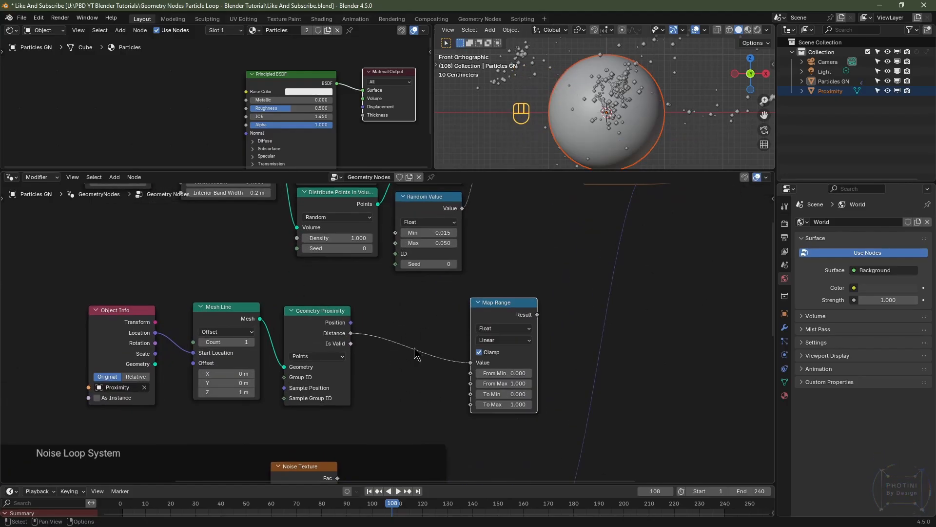
# Step: Add a Random Value node beside the Map Range node and set its Min to 0.01 and Max to 50
pyautogui.hotkey('shift', 'a')
pyautogui.moveTo(395, 358)
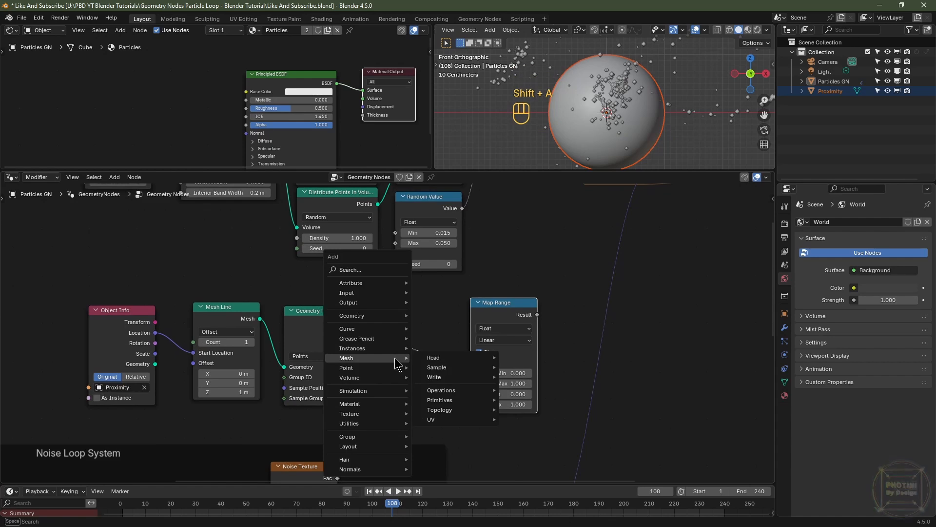
pyautogui.write('rand')
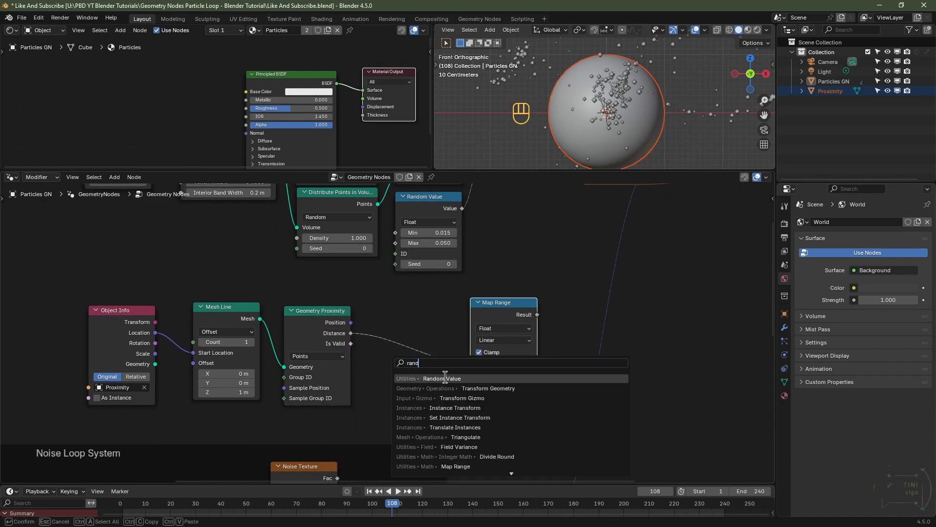
pyautogui.click(444, 378)
pyautogui.click(397, 391)
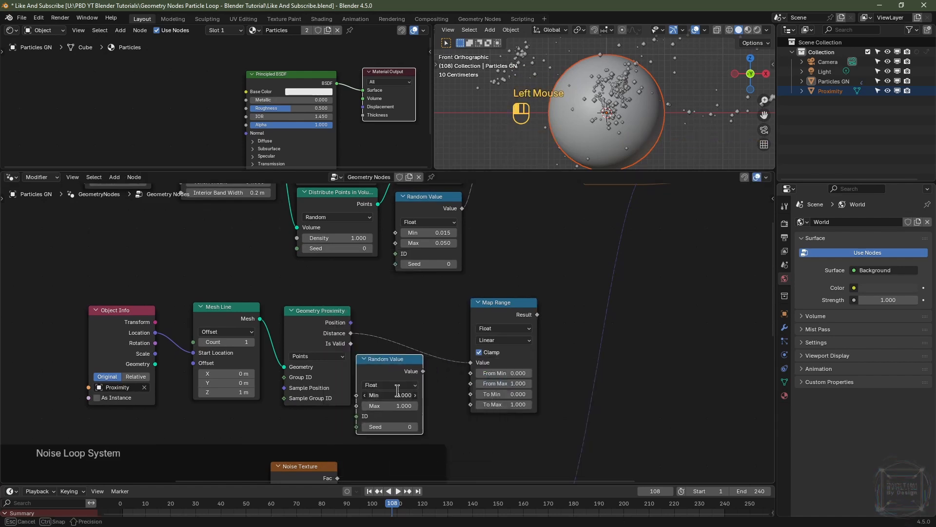
pyautogui.click(397, 394)
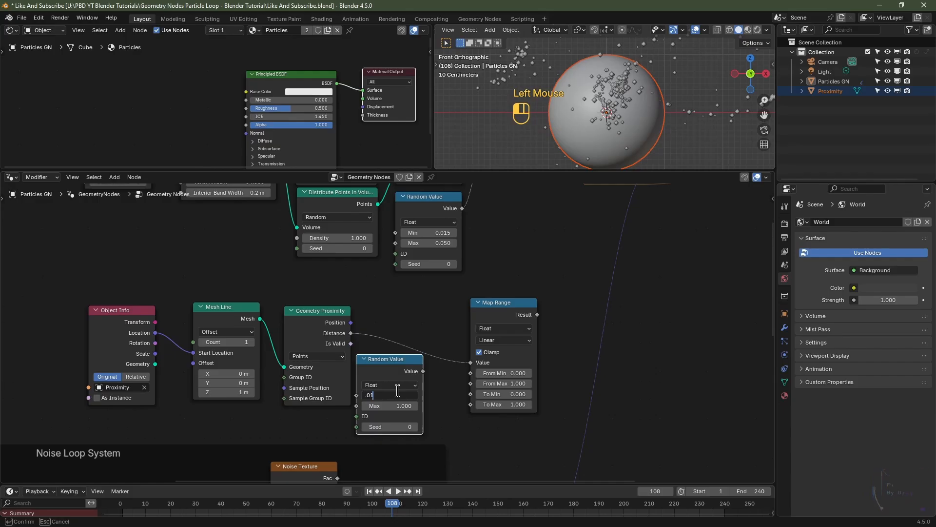
pyautogui.write('.01')
pyautogui.press('Tab')
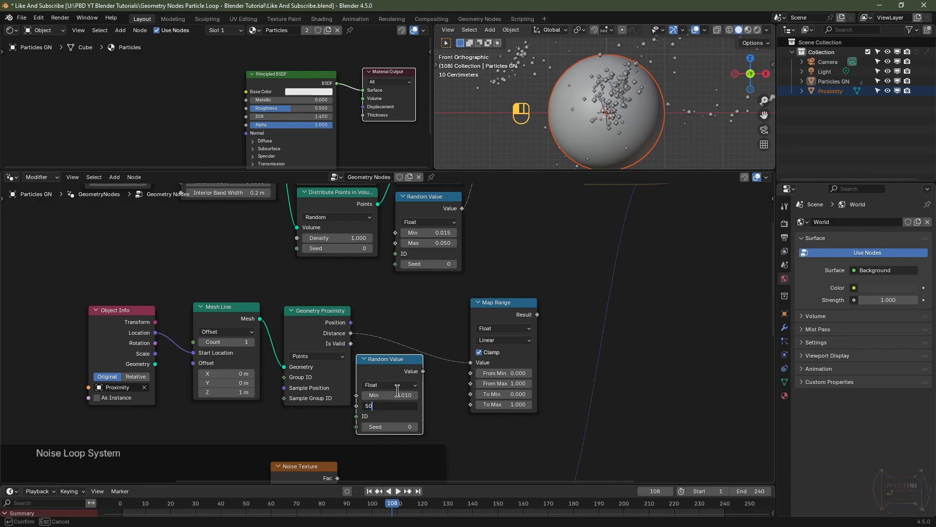
pyautogui.press('Return')
# Step: Connect the Random Value output to Map Range's To Min and set Map Range's From Max to 1.5
pyautogui.moveTo(423, 371); pyautogui.dragTo(467, 394)
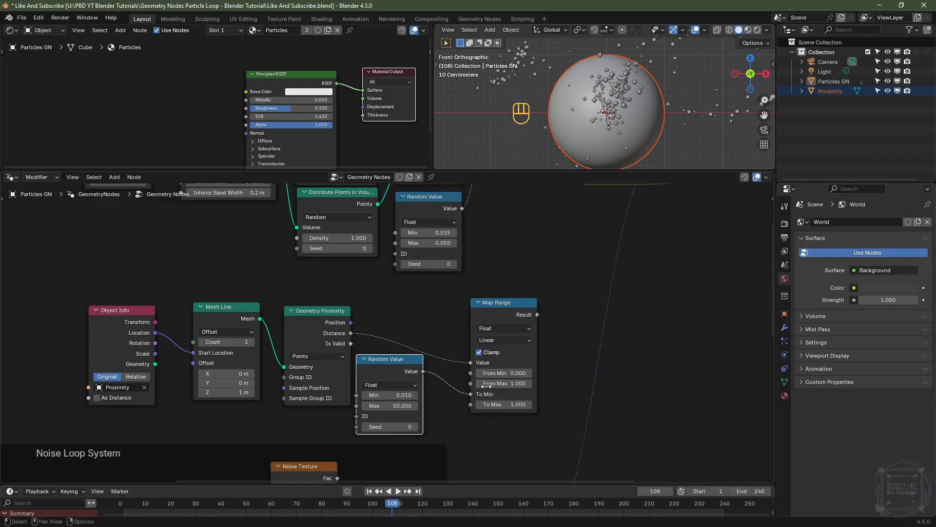
pyautogui.click(502, 384)
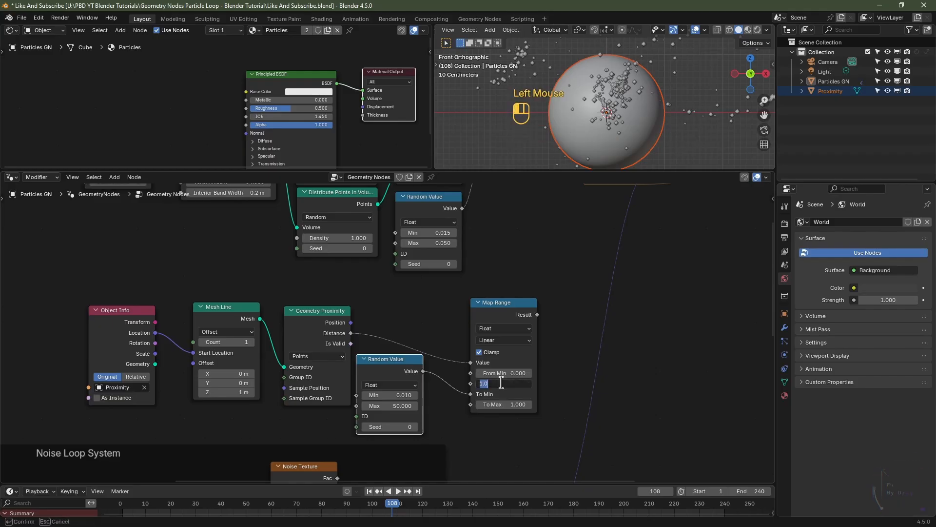
pyautogui.write('1.5')
pyautogui.press('Return')
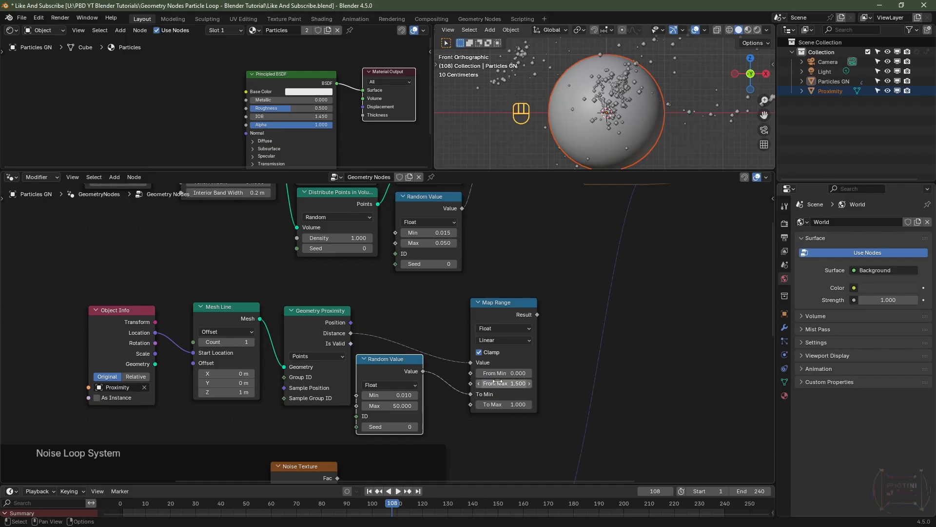
# Step: Insert a Store Named Attribute node between Set Point Radius and the Repeat zone input
pyautogui.moveTo(509, 305); pyautogui.dragTo(485, 297)
pyautogui.moveTo(400, 360); pyautogui.dragTo(408, 324)
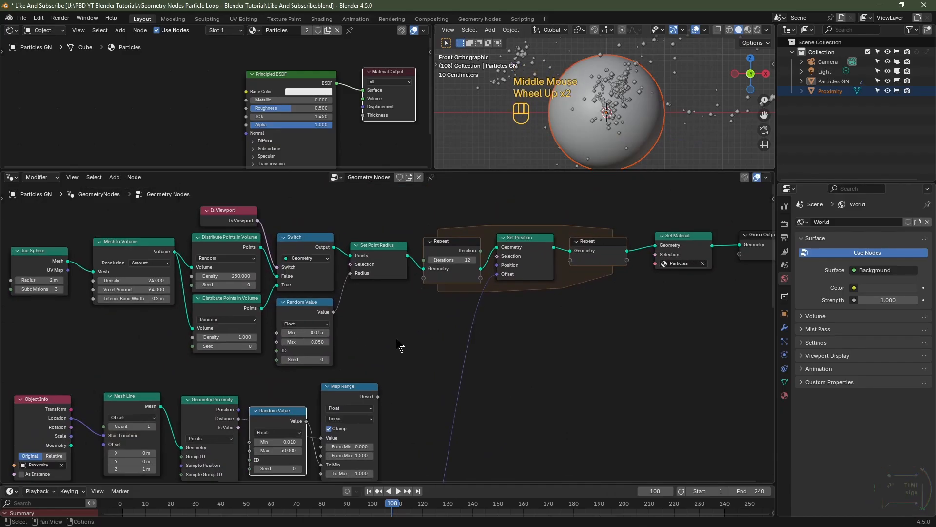
pyautogui.hotkey('shift', 'a')
pyautogui.moveTo(399, 345)
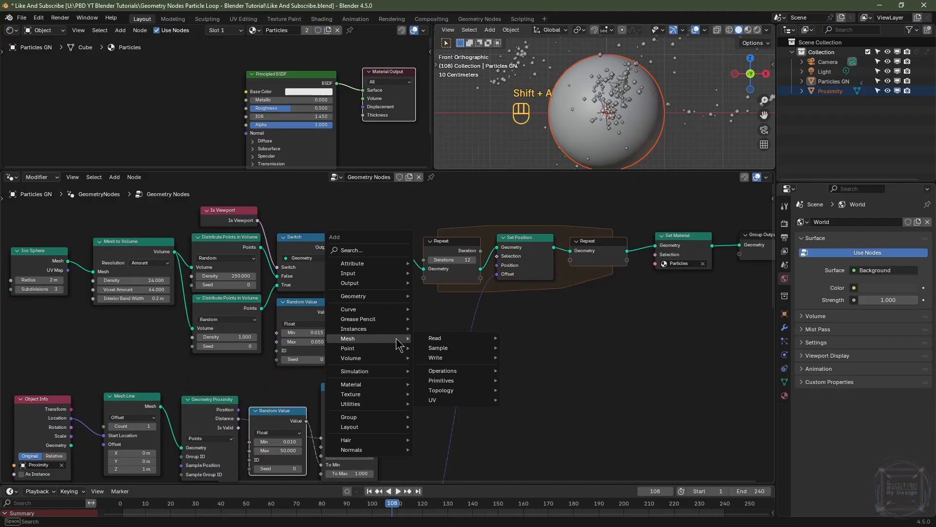
pyautogui.write('store')
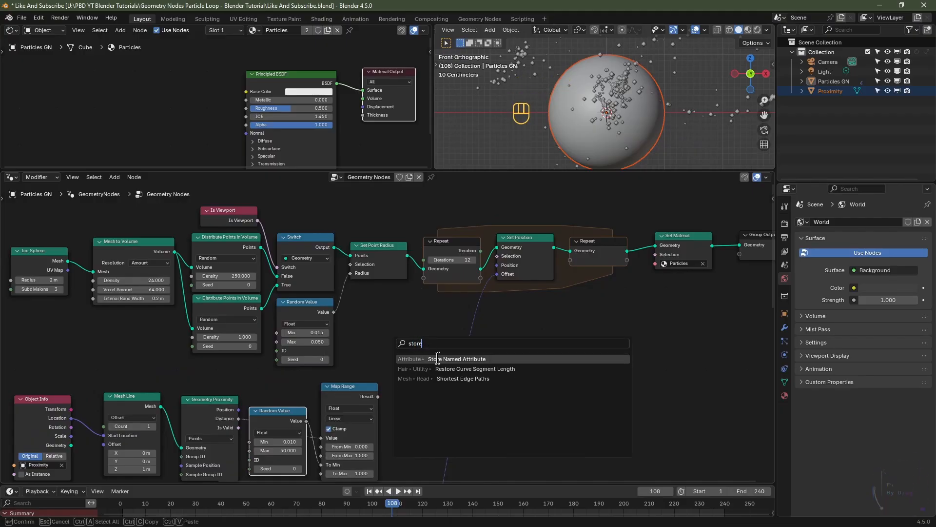
pyautogui.click(438, 359)
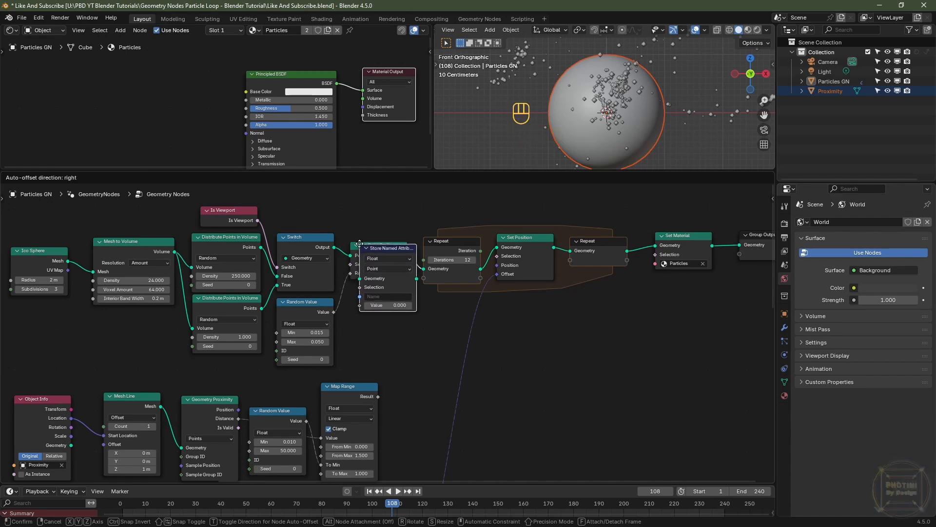
pyautogui.click(364, 247)
# Step: Name the stored attribute prox and connect Map Range's Result to its Value input
pyautogui.scroll(2, 456, 325)
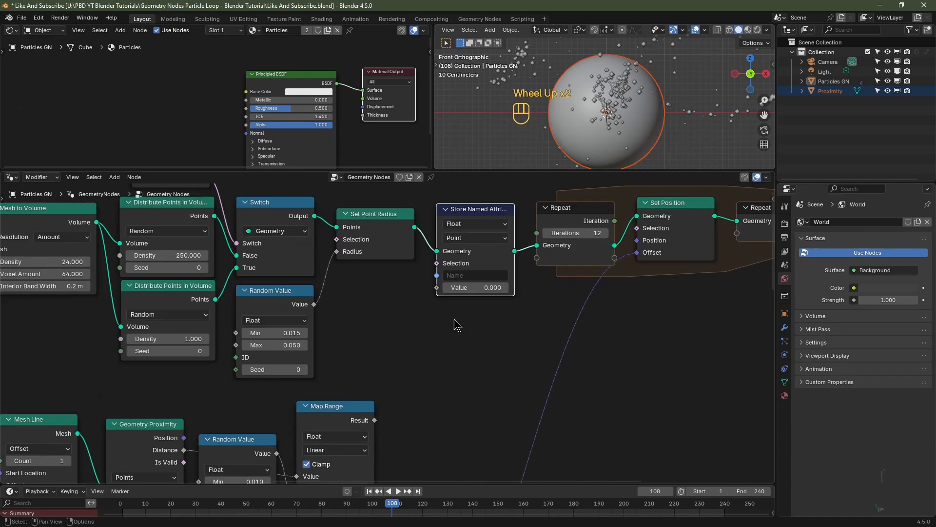
pyautogui.click(471, 275)
pyautogui.write('prox')
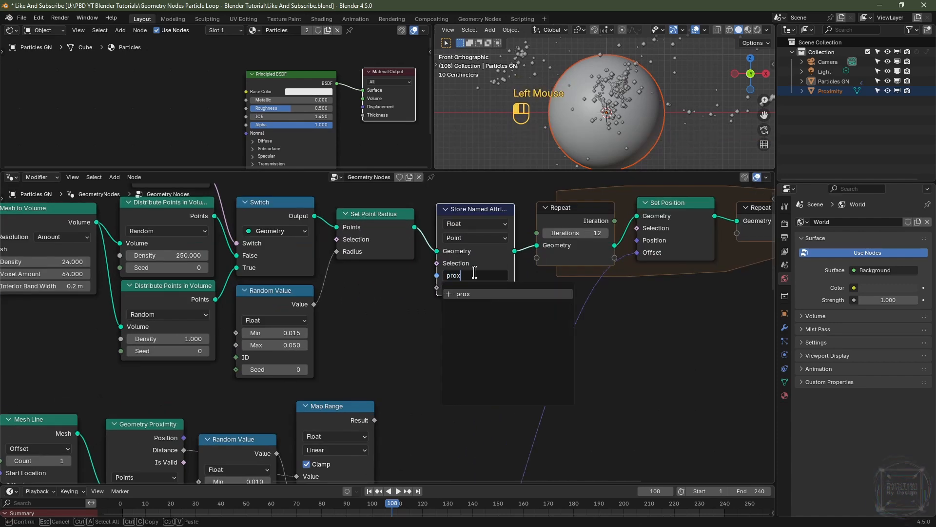
pyautogui.press('Return')
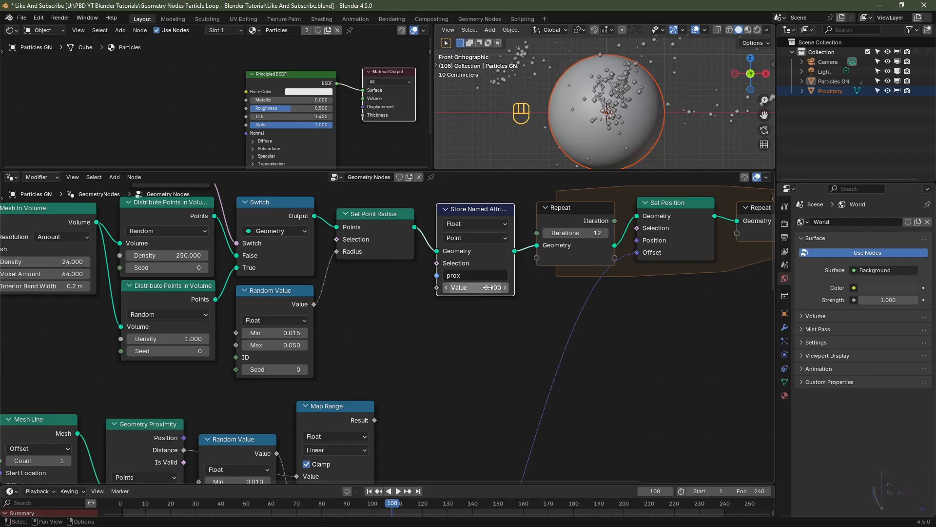
pyautogui.moveTo(375, 421); pyautogui.dragTo(442, 293)
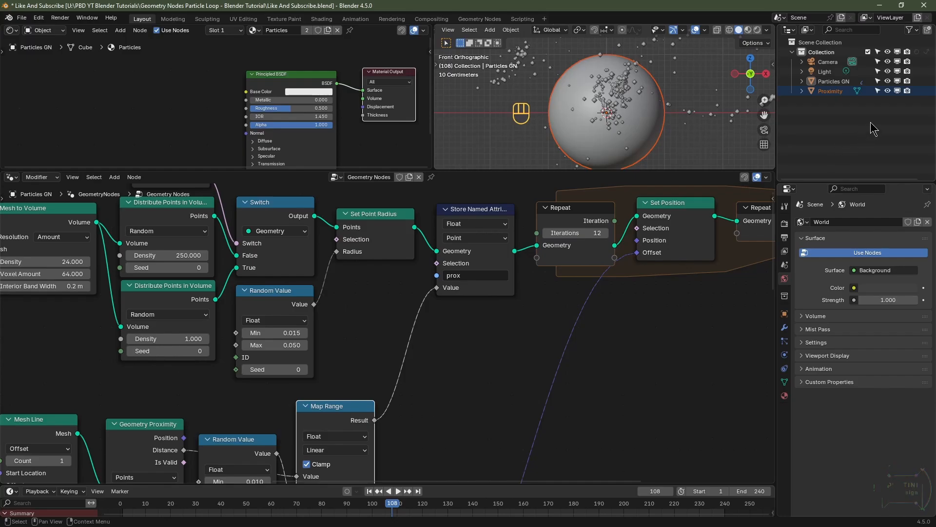
# Step: Hide the Proximity object in the viewport and select the Particles GN object
pyautogui.click(888, 91)
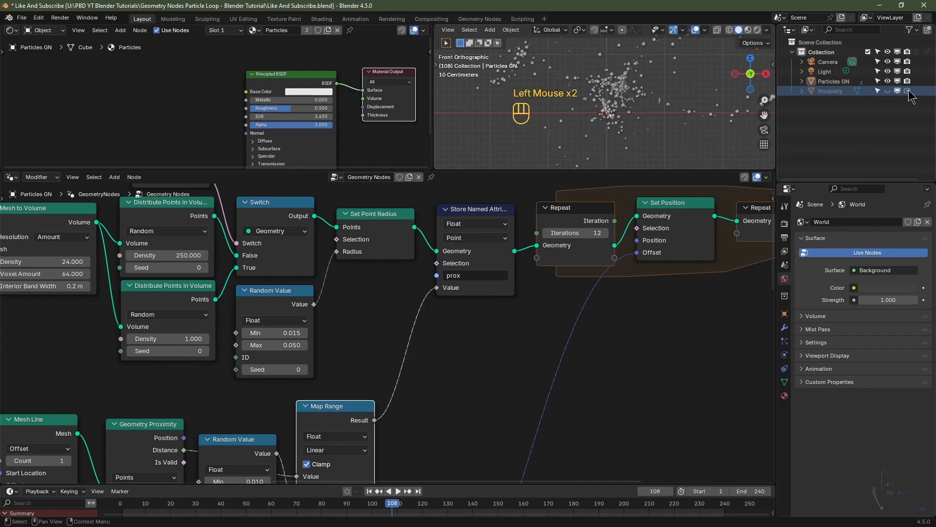
pyautogui.click(832, 81)
# Step: Rearrange the Map Range, Random Value and Object Info nodes to tidy the proximity node group
pyautogui.scroll(-3, 349, 390)
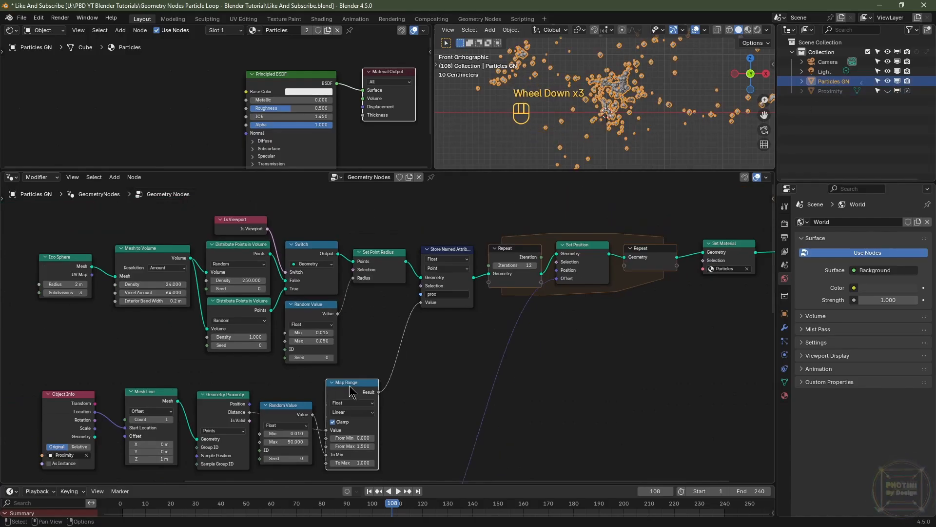
pyautogui.moveTo(349, 390); pyautogui.dragTo(379, 307)
pyautogui.moveTo(285, 414); pyautogui.dragTo(313, 387)
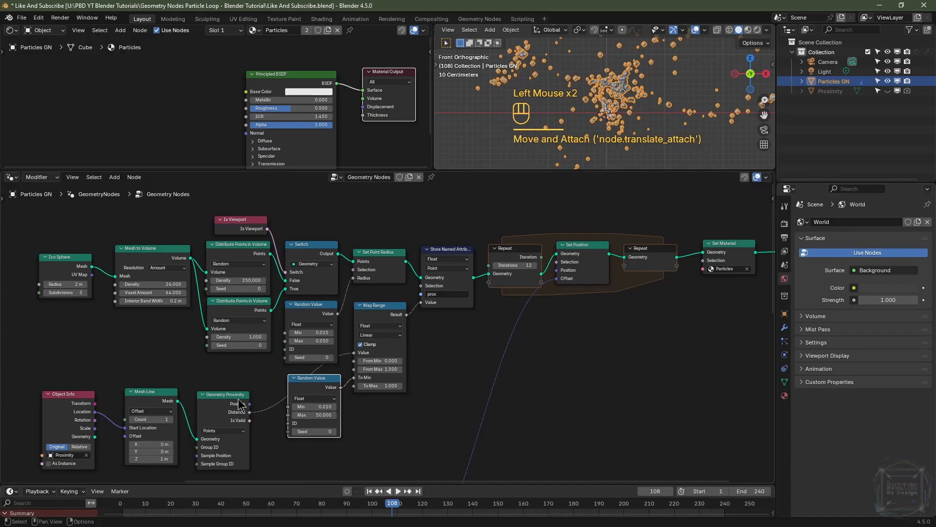
pyautogui.moveTo(240, 404); pyautogui.dragTo(266, 386)
pyautogui.moveTo(68, 394); pyautogui.dragTo(185, 378)
pyautogui.scroll(2, 462, 325)
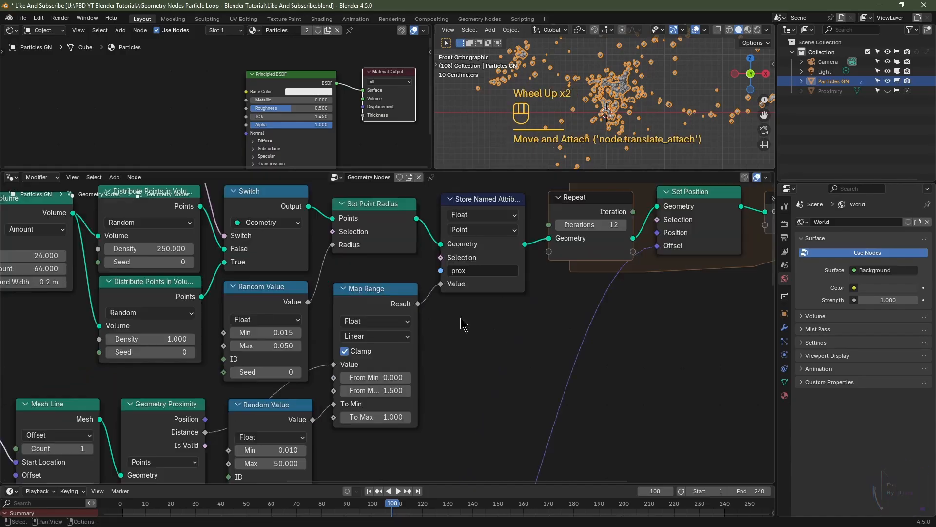
# Step: Add an Attribute node in the Particles material and set its name to prox
pyautogui.moveTo(468, 289); pyautogui.dragTo(444, 361, button='middle')
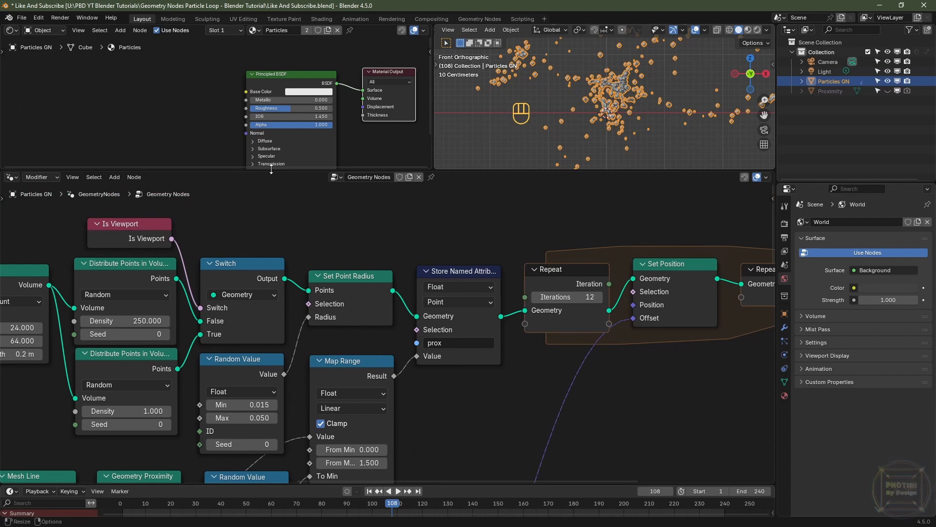
pyautogui.moveTo(268, 169); pyautogui.dragTo(269, 194)
pyautogui.scroll(2, 248, 188)
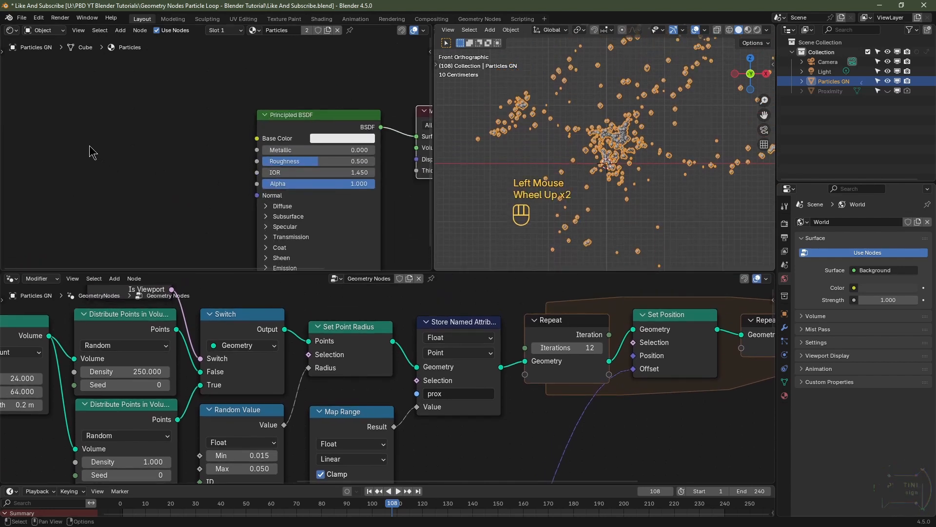
pyautogui.hotkey('shift', 'a')
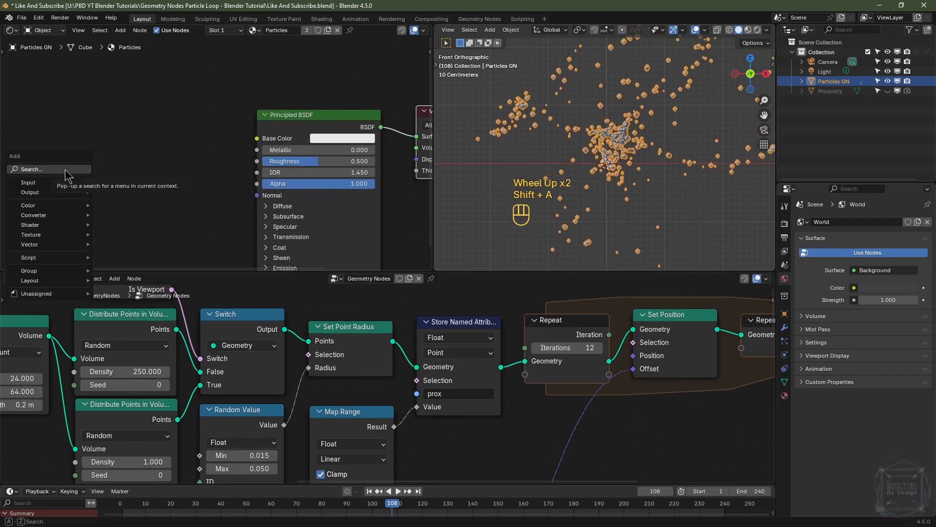
pyautogui.write('at')
pyautogui.click(95, 188)
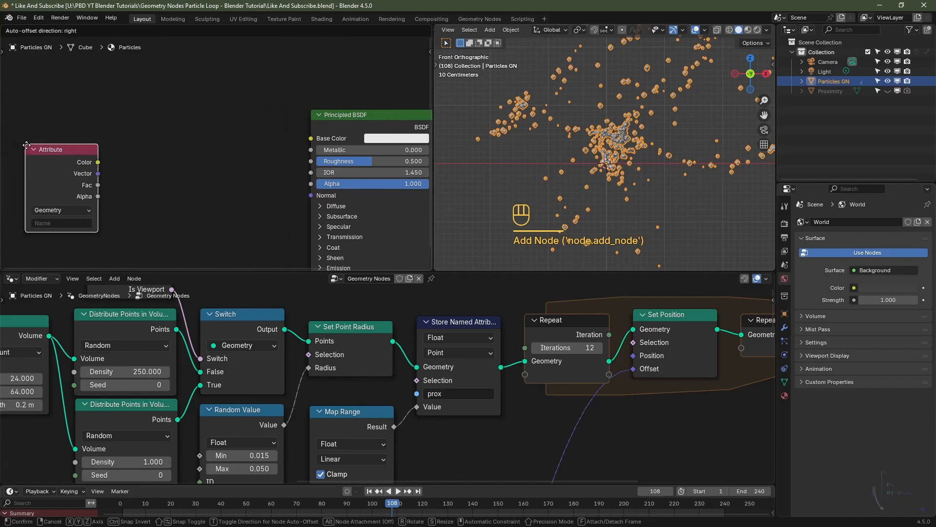
pyautogui.click(38, 145)
pyautogui.click(68, 222)
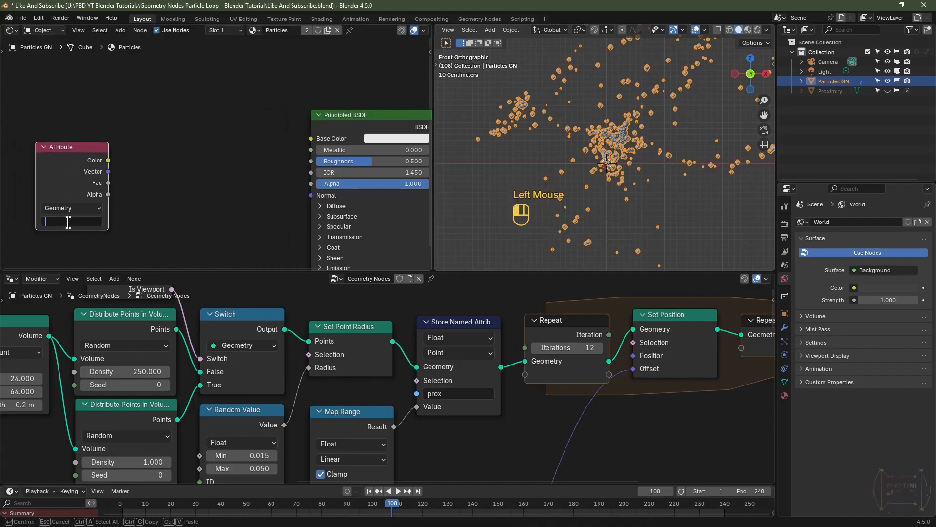
pyautogui.write('prox')
pyautogui.press('Return')
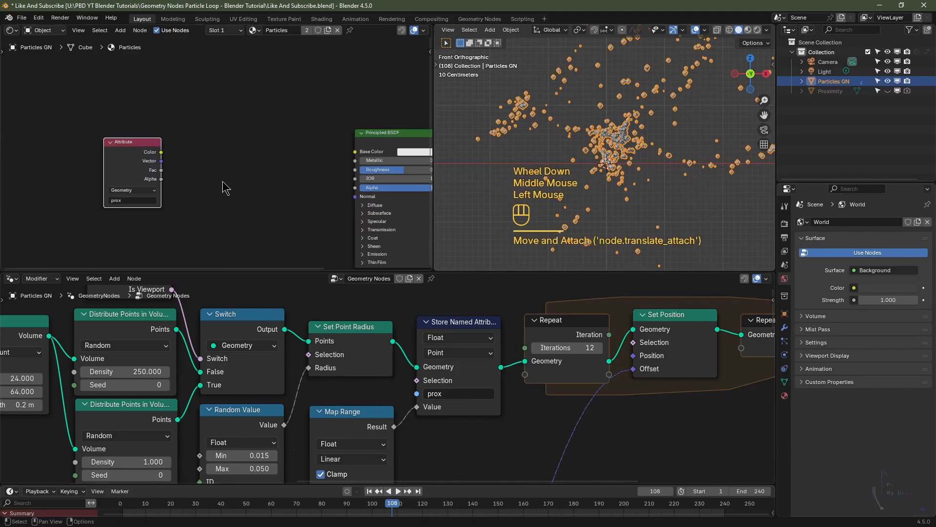
# Step: Add a Color Ramp node and colour its left stop blue and its right stop magenta
pyautogui.hotkey('shift', 'a')
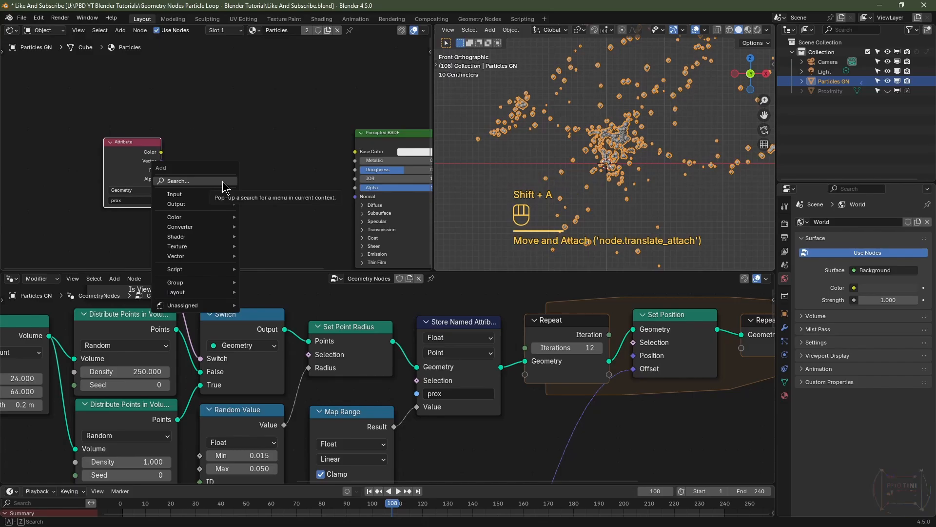
pyautogui.write('colo')
pyautogui.click(272, 241)
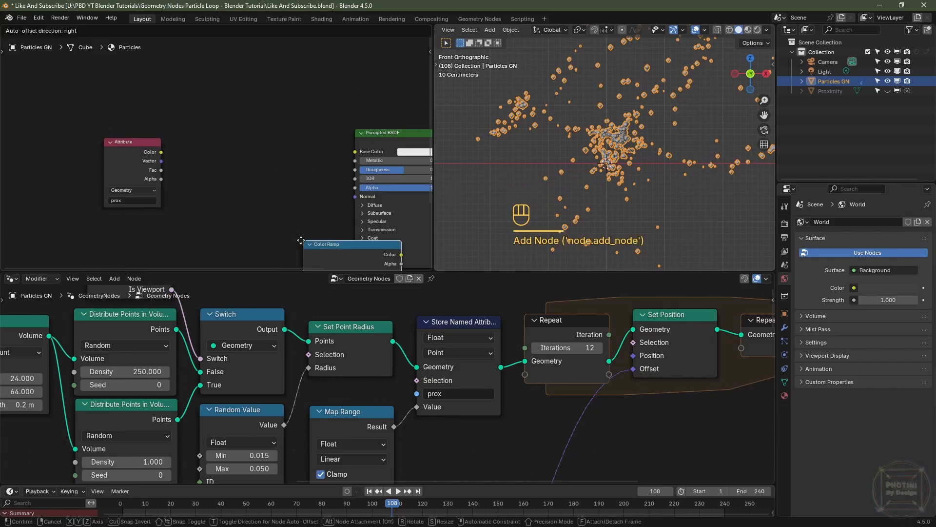
pyautogui.click(279, 214)
pyautogui.scroll(2, 279, 214)
pyautogui.click(263, 226)
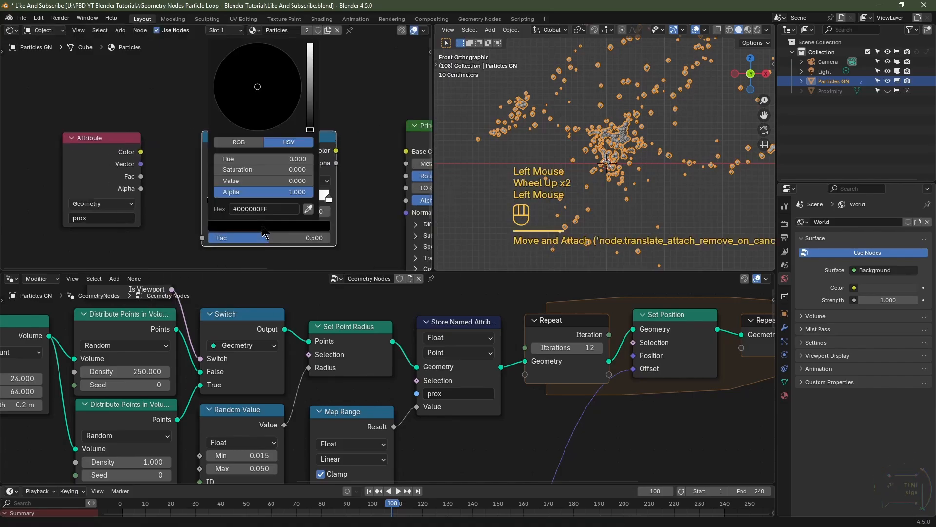
pyautogui.scroll(20, 279, 85)
pyautogui.click(295, 64)
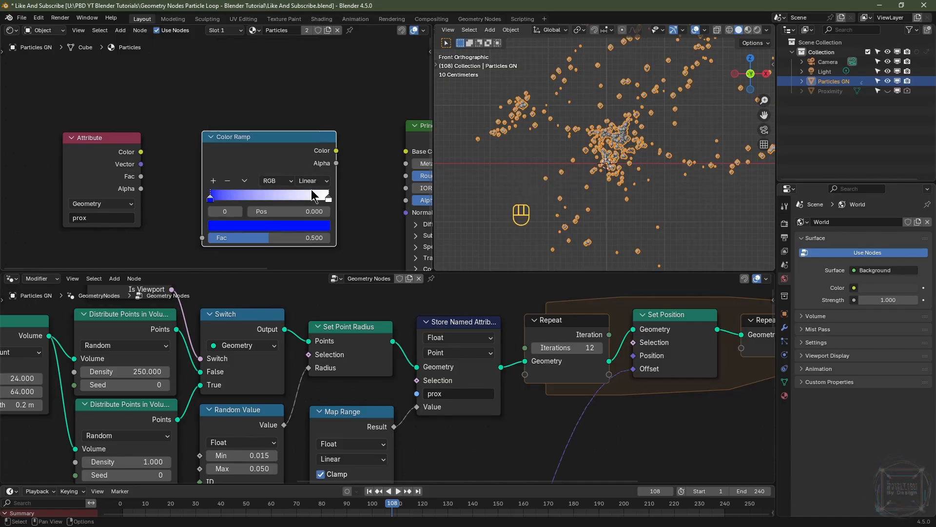
pyautogui.click(329, 198)
pyautogui.click(305, 226)
pyautogui.moveTo(281, 112); pyautogui.dragTo(287, 119)
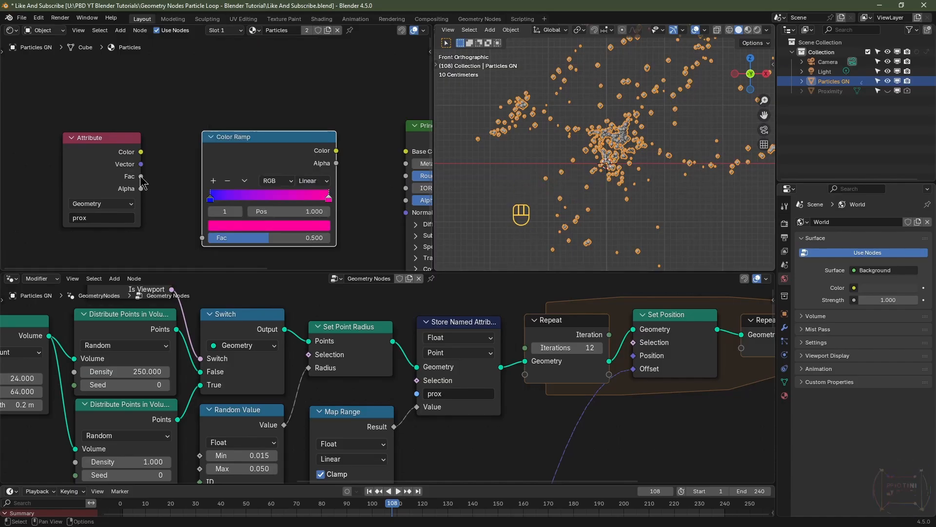
# Step: Connect the Attribute Fac to the Color Ramp Fac and the Color Ramp Color to Principled BSDF Base Color
pyautogui.moveTo(140, 178); pyautogui.dragTo(202, 238)
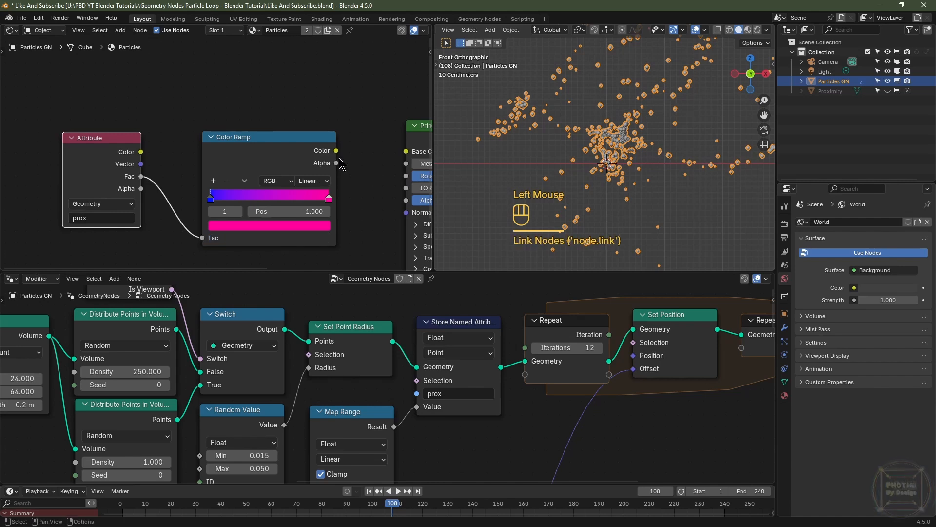
pyautogui.moveTo(340, 152); pyautogui.dragTo(401, 163)
# Step: Move the Color Ramp's magenta stop to position 0.5
pyautogui.moveTo(409, 189); pyautogui.dragTo(305, 178, button='middle')
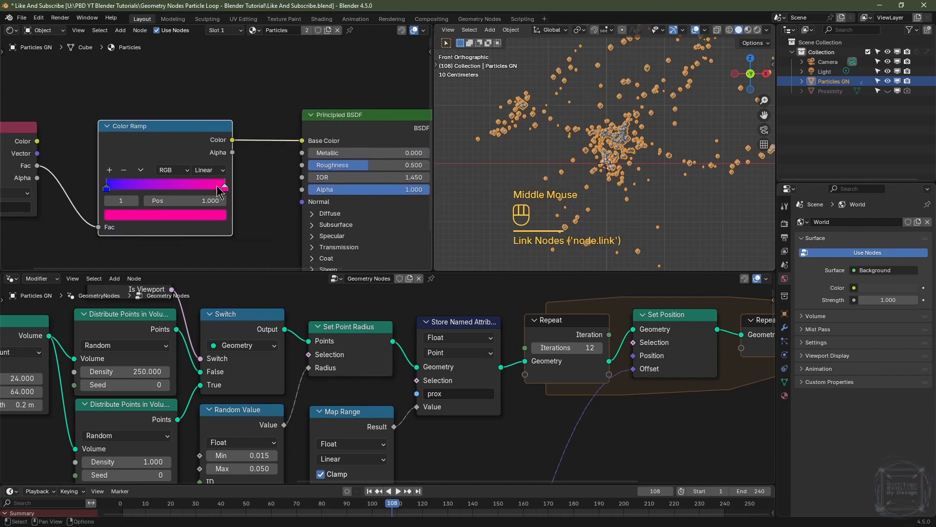
pyautogui.moveTo(225, 188); pyautogui.dragTo(166, 188)
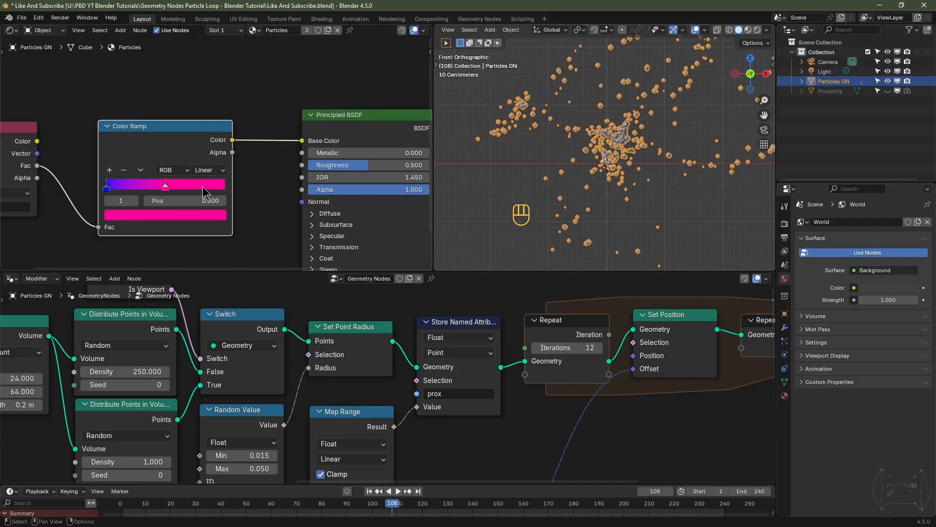
pyautogui.click(823, 72)
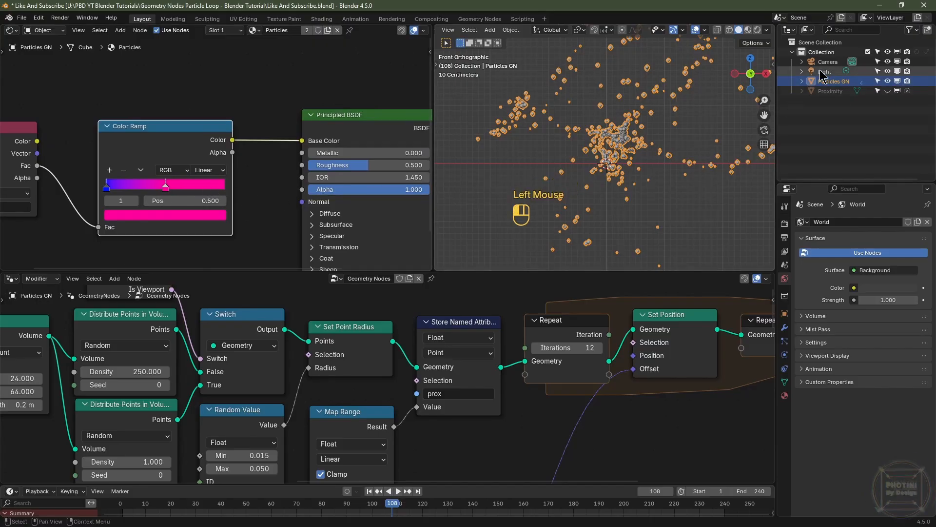
# Step: Delete the default Light object from the scene
pyautogui.press('Delete')
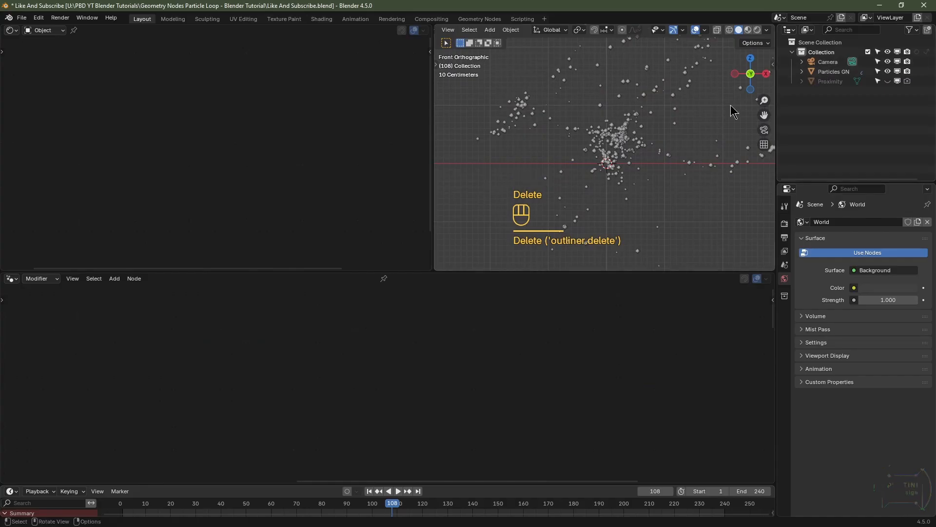
# Step: Add a Sun light and set its strength to 10
pyautogui.hotkey('shift', 'a')
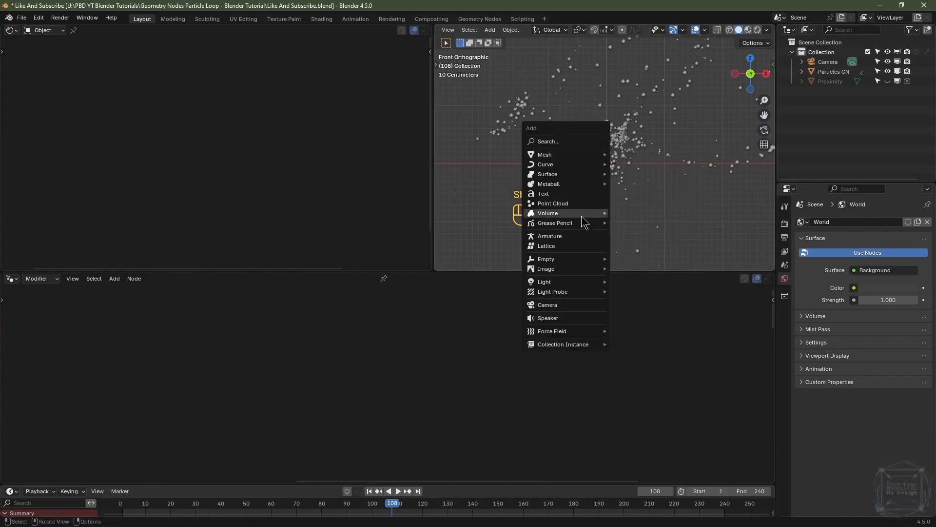
pyautogui.moveTo(585, 285)
pyautogui.click(629, 293)
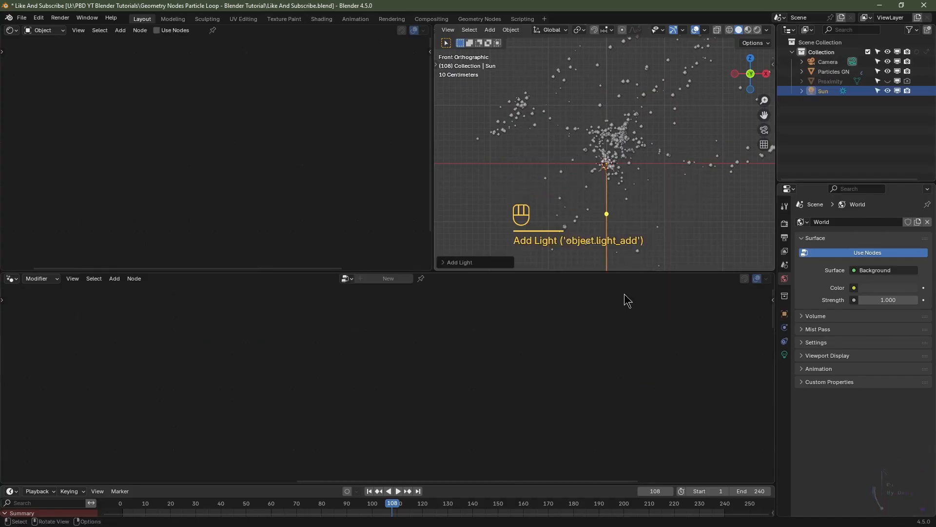
pyautogui.click(784, 355)
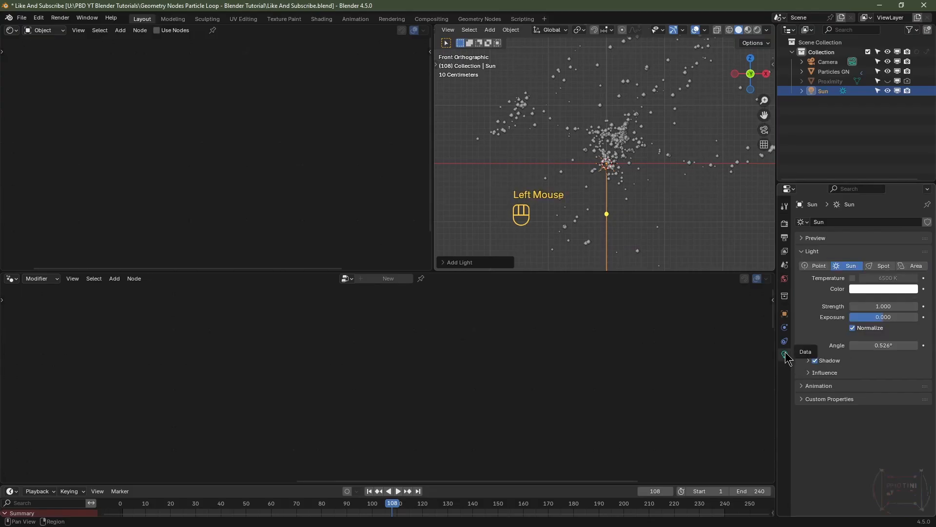
pyautogui.doubleClick(872, 305)
pyautogui.write('1')
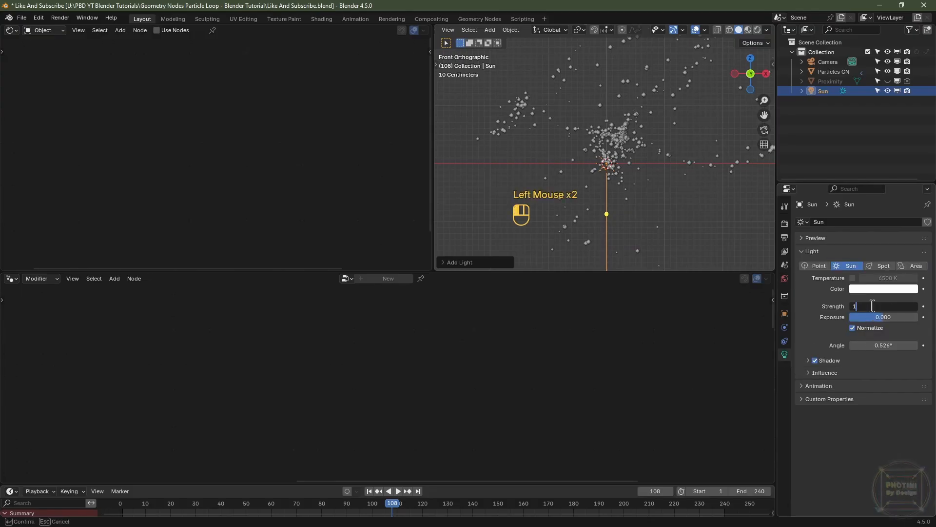
pyautogui.write('0')
pyautogui.press('Return')
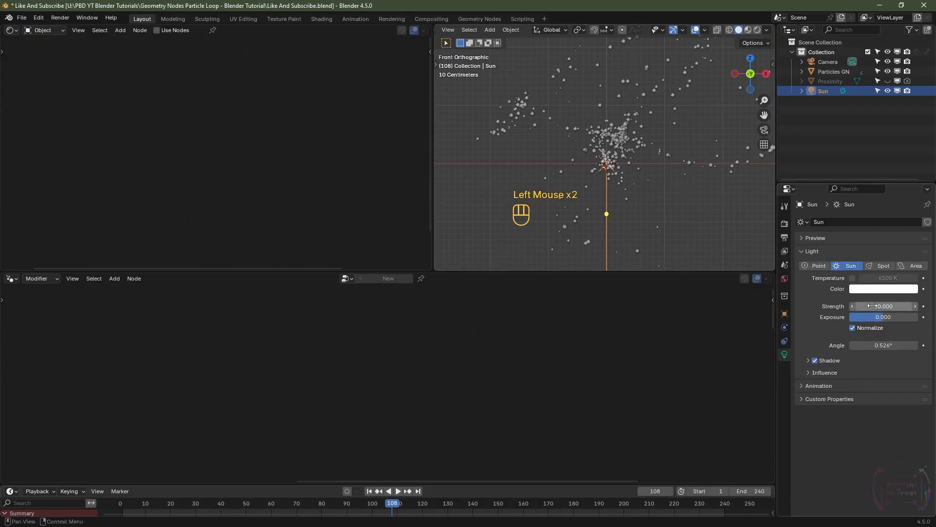
# Step: Set the world background strength to 0 and view the viewport in rendered shading with overlays hidden
pyautogui.click(785, 279)
pyautogui.moveTo(888, 300); pyautogui.dragTo(889, 300)
pyautogui.click(758, 30)
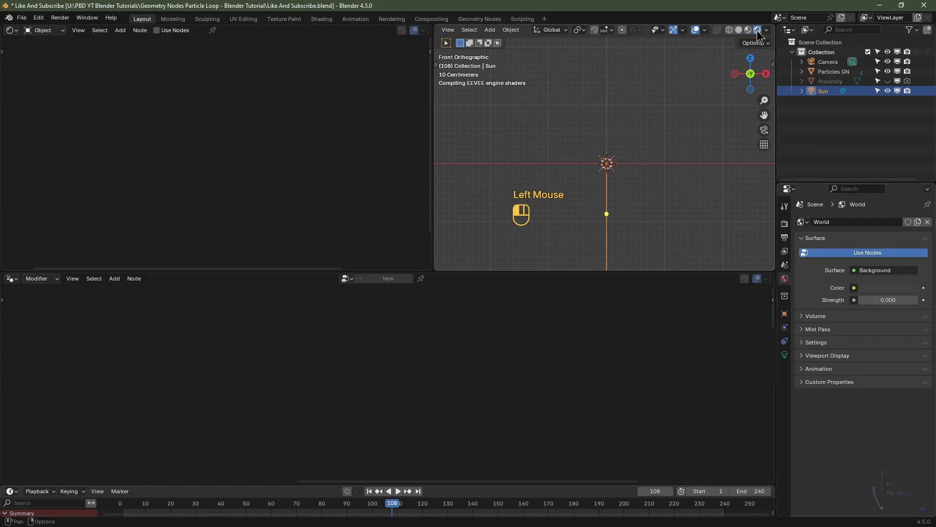
pyautogui.click(696, 29)
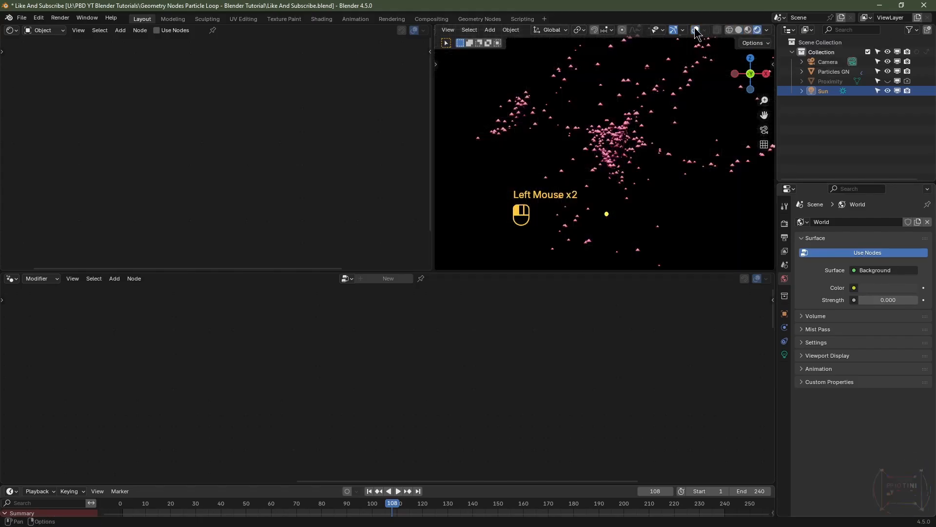
# Step: In the Particles GN node tree, set the Map Range node's To Max to 0
pyautogui.click(613, 135)
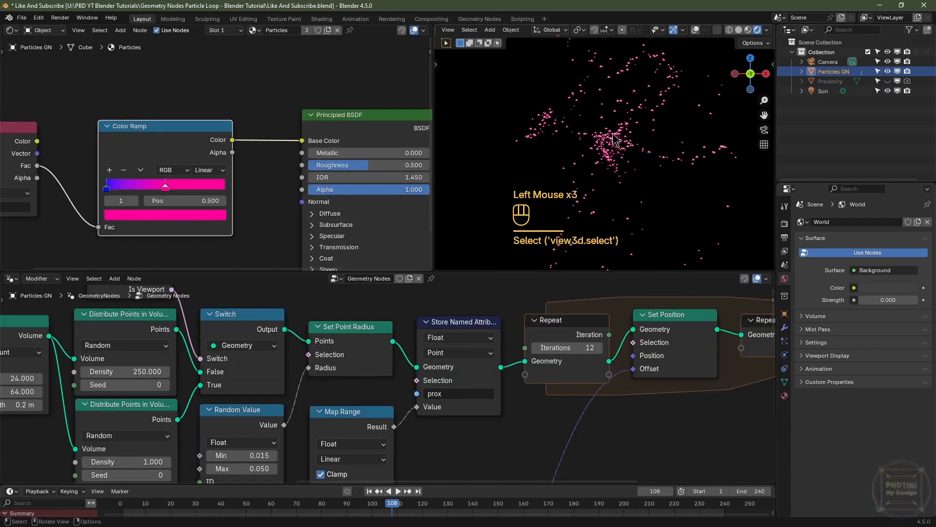
pyautogui.scroll(-2, 420, 382)
pyautogui.moveTo(420, 383); pyautogui.dragTo(433, 284, button='middle')
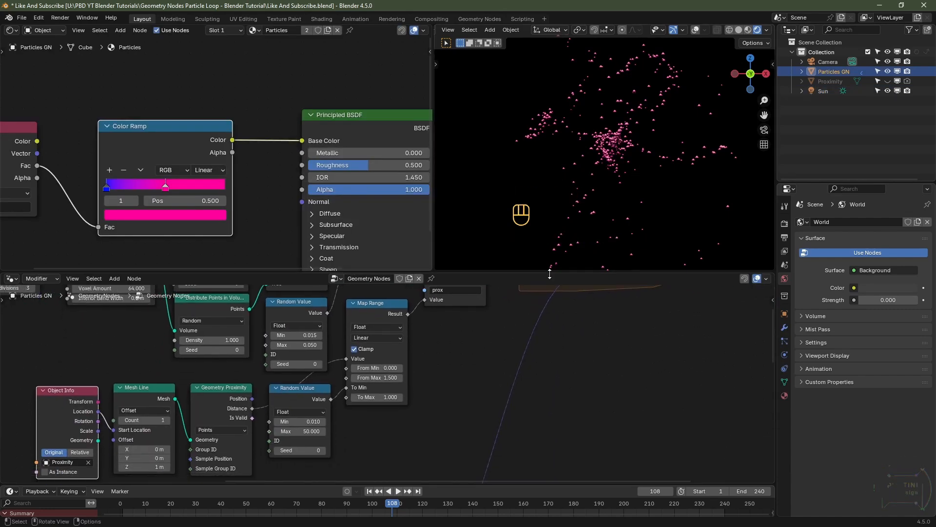
pyautogui.scroll(2, 392, 445)
pyautogui.moveTo(392, 409); pyautogui.dragTo(421, 442, button='middle')
pyautogui.click(424, 319)
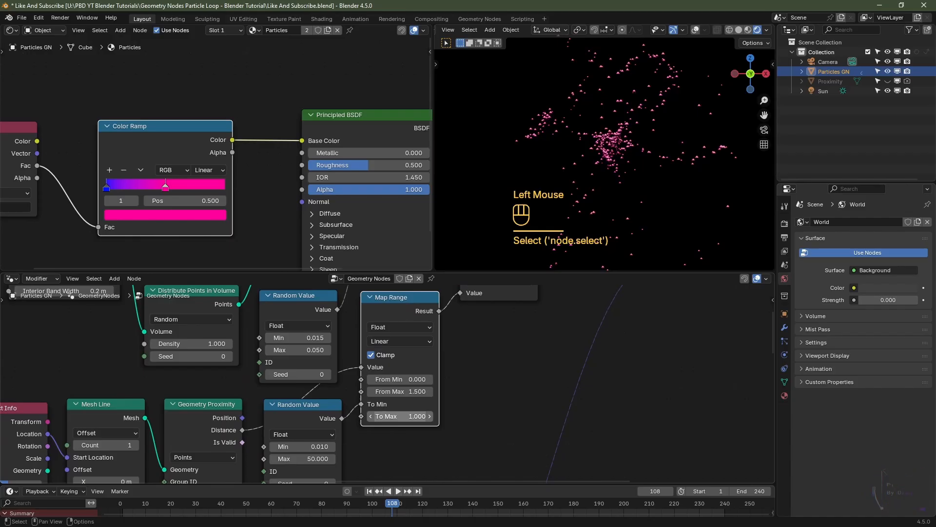
pyautogui.doubleClick(408, 416)
pyautogui.write('0')
pyautogui.press('Return')
pyautogui.scroll(2, 657, 190)
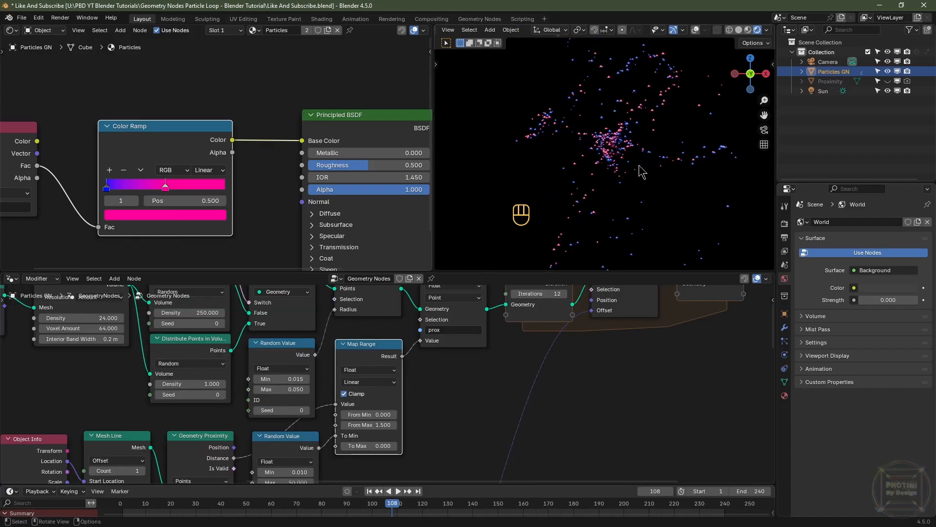
# Step: Set the Sun light's angle to 45°
pyautogui.click(833, 91)
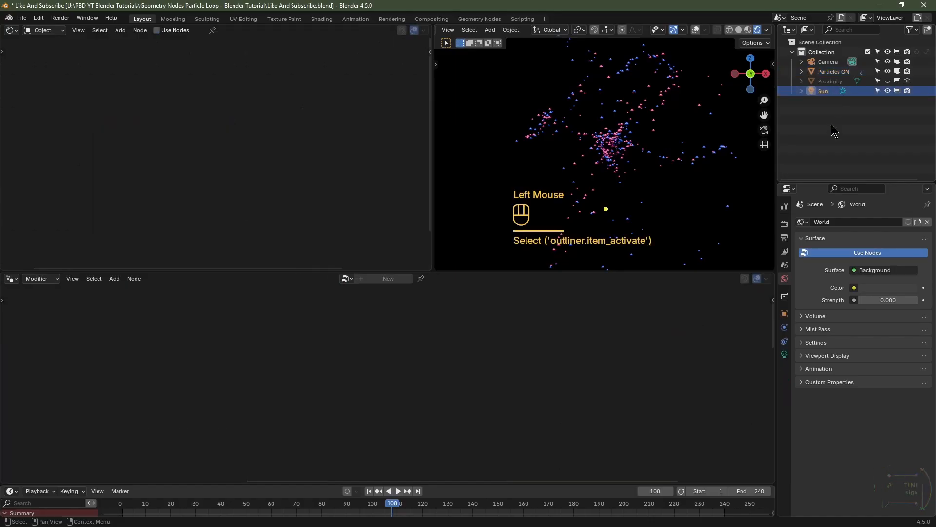
pyautogui.click(784, 355)
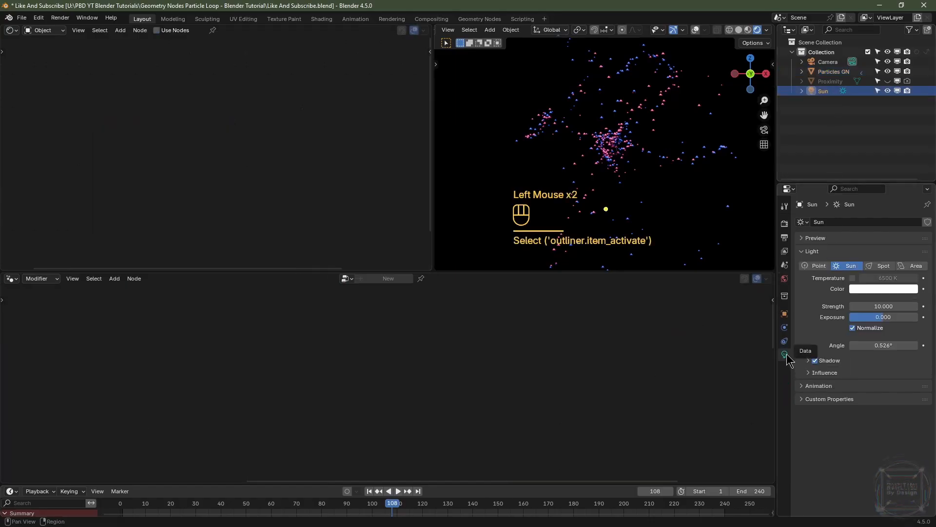
pyautogui.click(887, 345)
pyautogui.write('45')
pyautogui.press('Return')
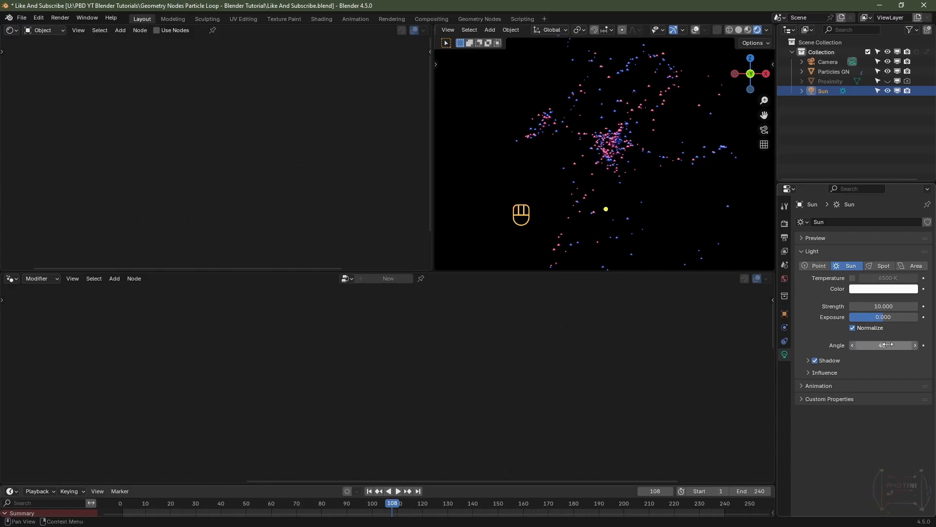
# Step: Expand the Emission section of the Particles material's Principled BSDF
pyautogui.click(612, 157)
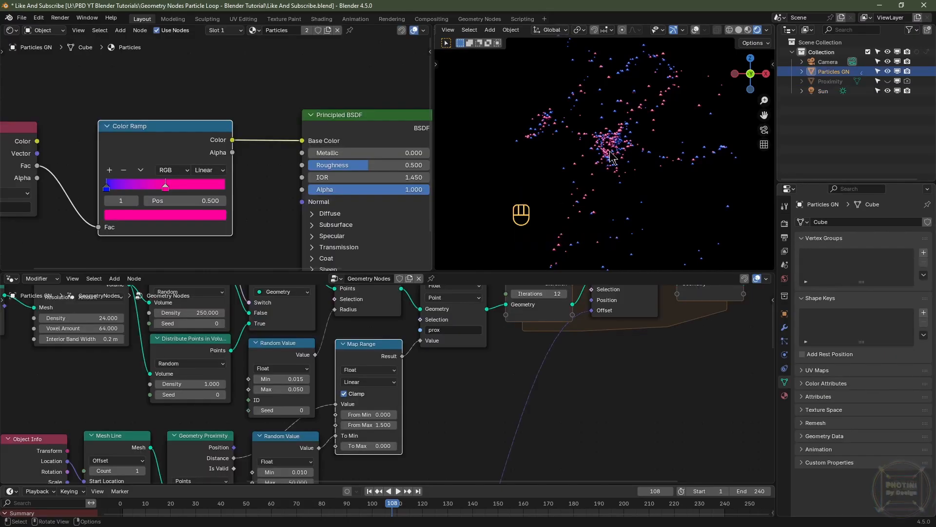
pyautogui.moveTo(355, 184); pyautogui.dragTo(263, 191, button='middle')
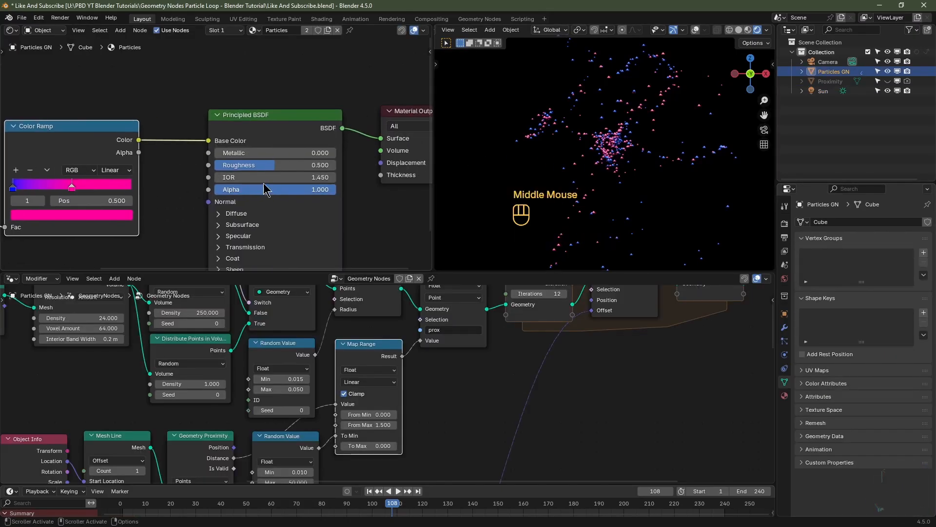
pyautogui.click(271, 128)
pyautogui.moveTo(273, 165); pyautogui.dragTo(364, 198)
pyautogui.moveTo(368, 199); pyautogui.dragTo(267, 201, button='middle')
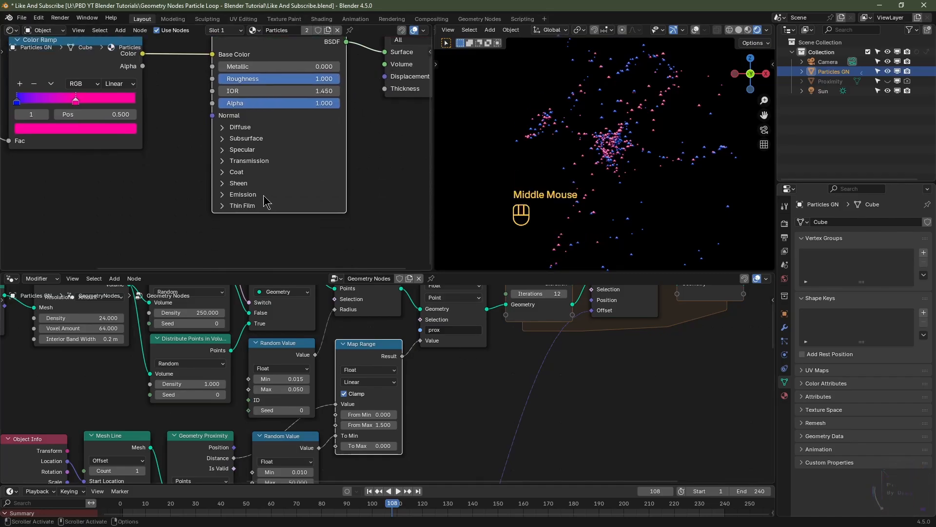
pyautogui.click(242, 195)
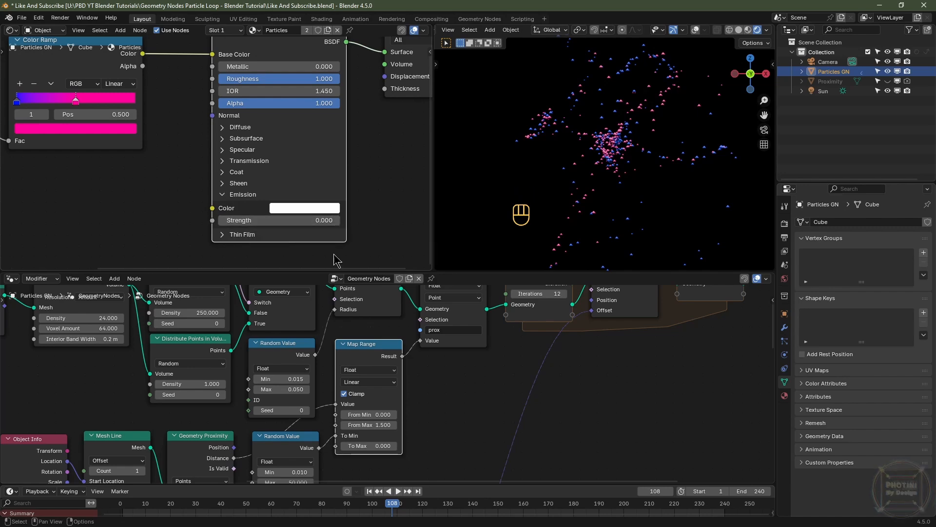
# Step: Duplicate the Store Named Attribute node, insert it after the original, and name its attribute rndm
pyautogui.scroll(-3, 533, 360)
pyautogui.moveTo(533, 360); pyautogui.dragTo(405, 396, button='middle')
pyautogui.scroll(2, 405, 396)
pyautogui.click(298, 329)
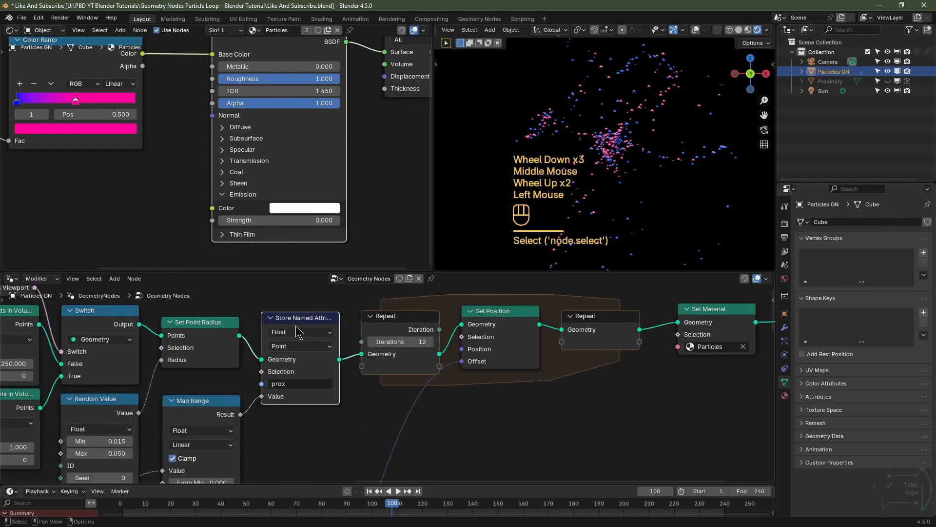
pyautogui.hotkey('shift', 'd')
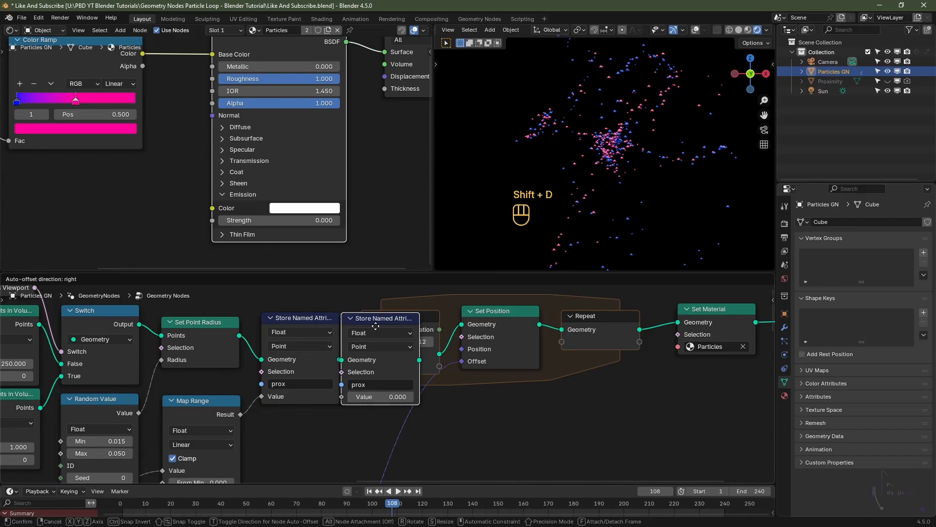
pyautogui.click(376, 332)
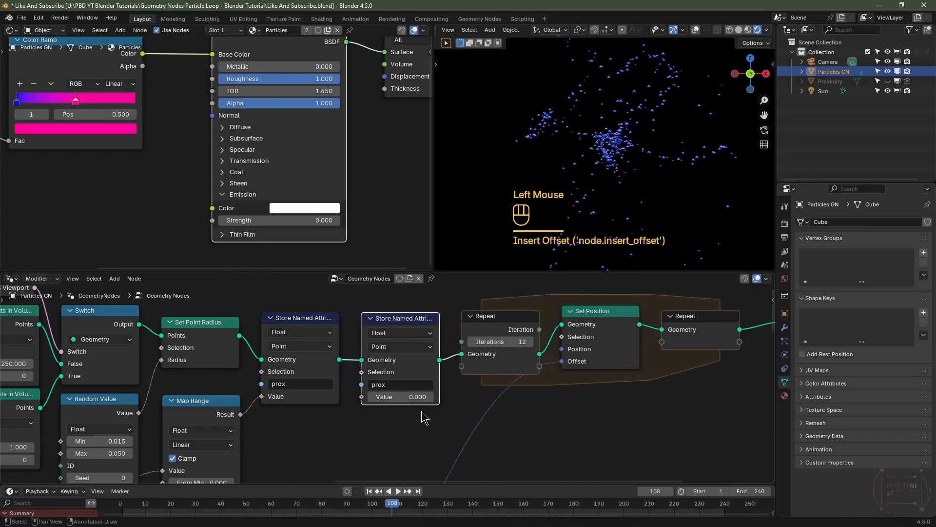
pyautogui.click(394, 384)
pyautogui.write('rndm')
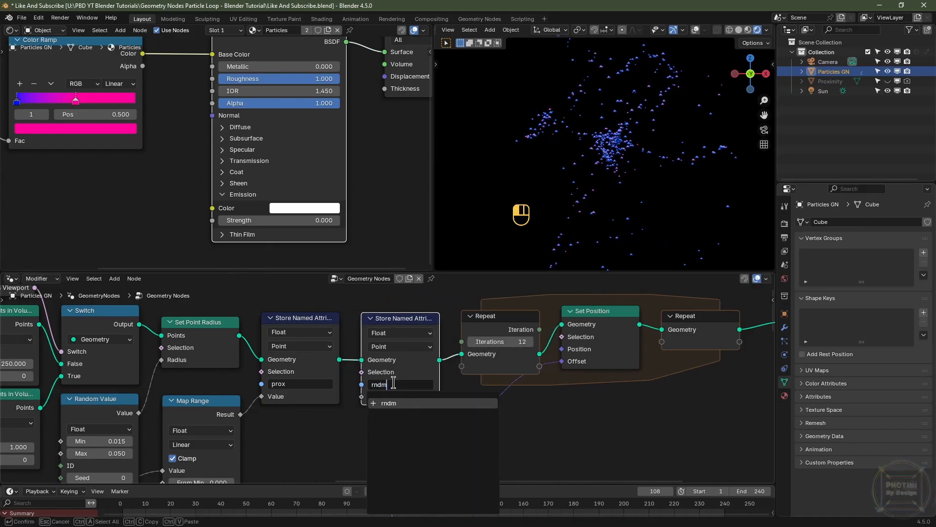
pyautogui.press('Return')
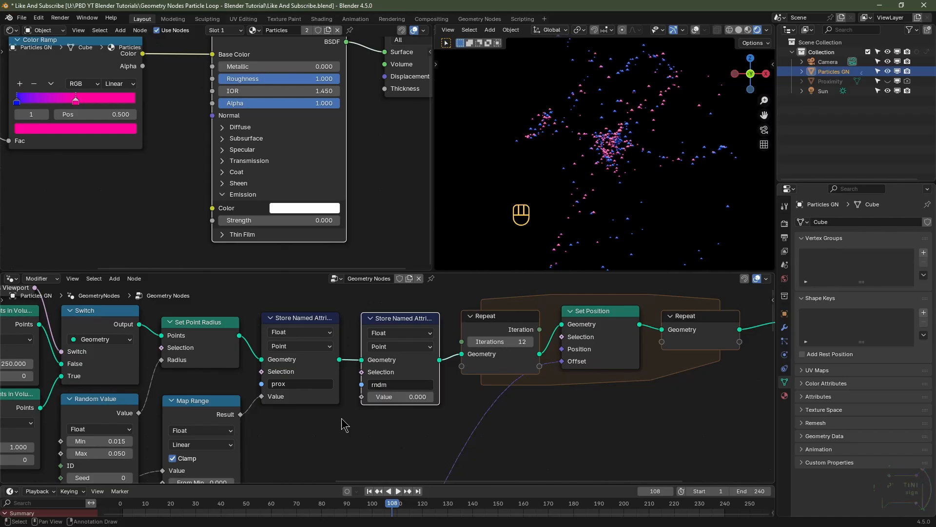
# Step: Add a Random Value node and connect its Value to the rndm Store Named Attribute's Value input
pyautogui.hotkey('shift', 'a')
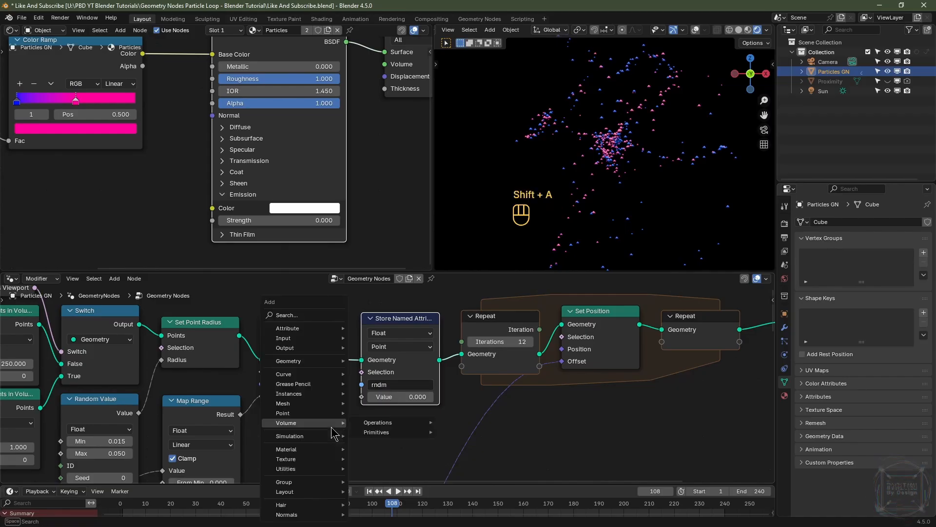
pyautogui.write('rand')
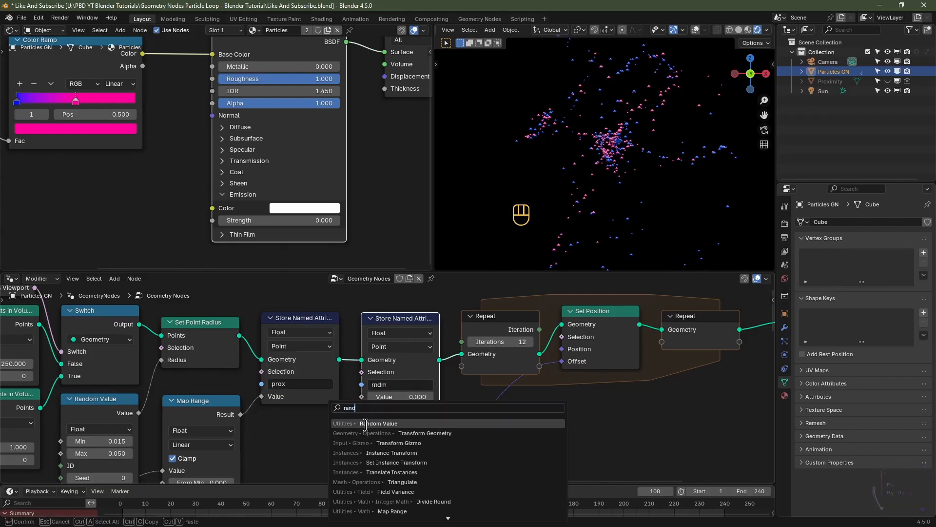
pyautogui.click(363, 424)
pyautogui.click(262, 411)
pyautogui.moveTo(364, 465); pyautogui.dragTo(362, 425, button='middle')
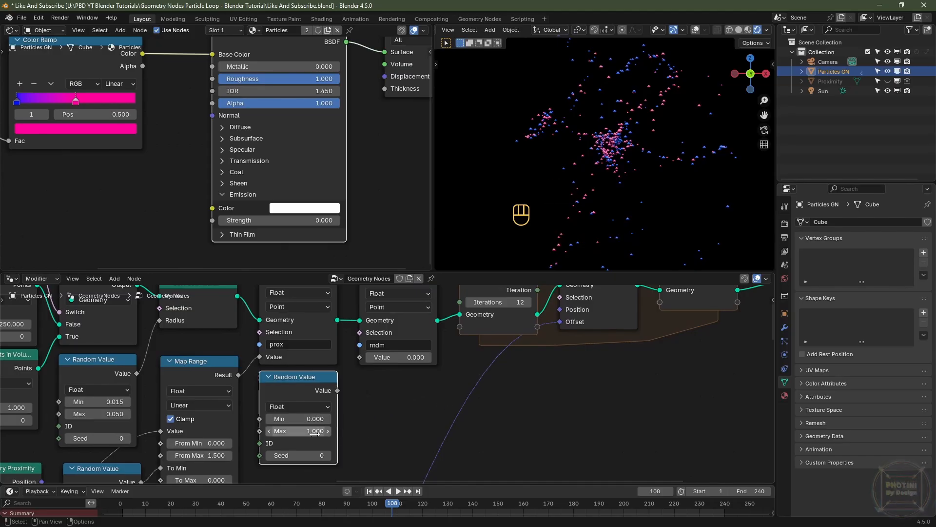
pyautogui.rightClick(347, 402)
pyautogui.moveTo(340, 392); pyautogui.dragTo(360, 357)
pyautogui.moveTo(414, 319); pyautogui.dragTo(436, 349, button='middle')
# Step: Add a second Attribute node in the Particles material and set its name to rndm
pyautogui.scroll(-2, 380, 367)
pyautogui.scroll(-2, 195, 184)
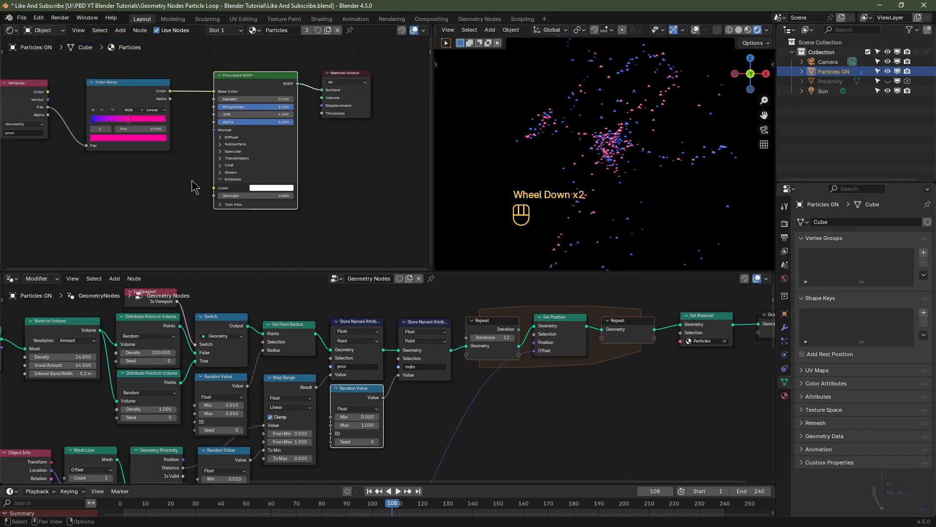
pyautogui.moveTo(155, 204); pyautogui.dragTo(244, 203, button='middle')
pyautogui.scroll(1, 227, 211)
pyautogui.hotkey('shift', 'a')
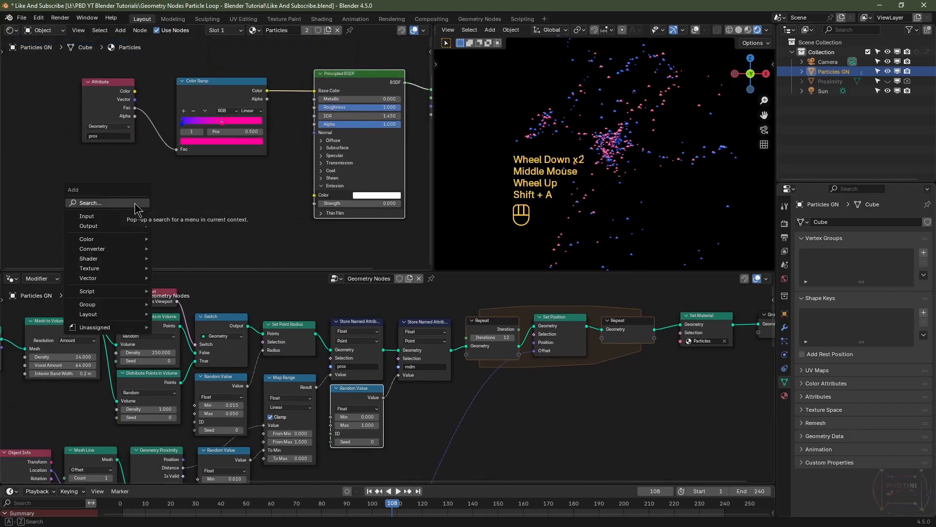
pyautogui.write('att')
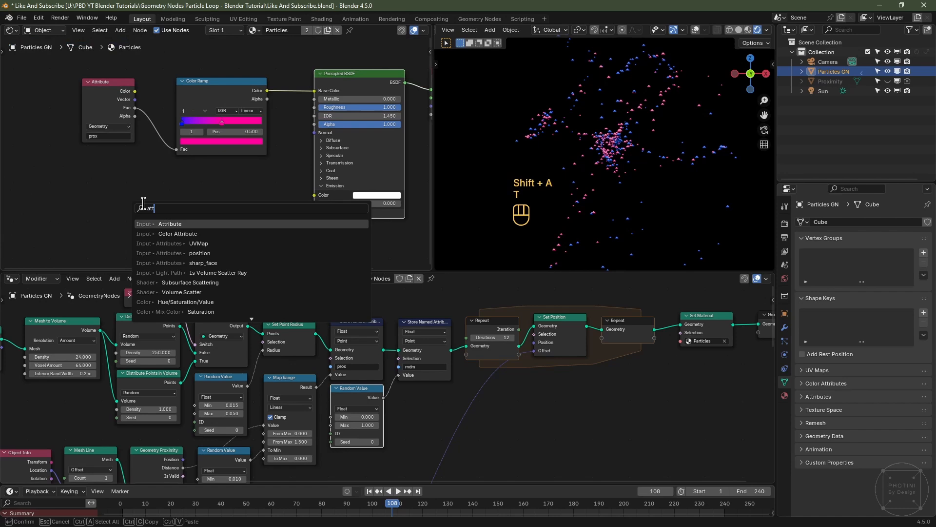
pyautogui.click(176, 224)
pyautogui.click(79, 182)
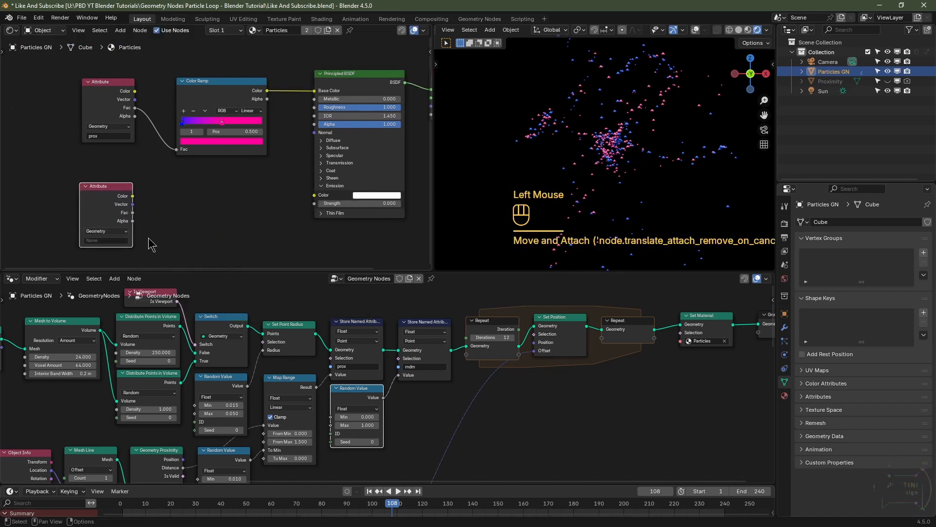
pyautogui.moveTo(147, 239); pyautogui.dragTo(215, 229, button='middle')
pyautogui.scroll(1, 219, 229)
pyautogui.scroll(1, 163, 244)
pyautogui.click(154, 257)
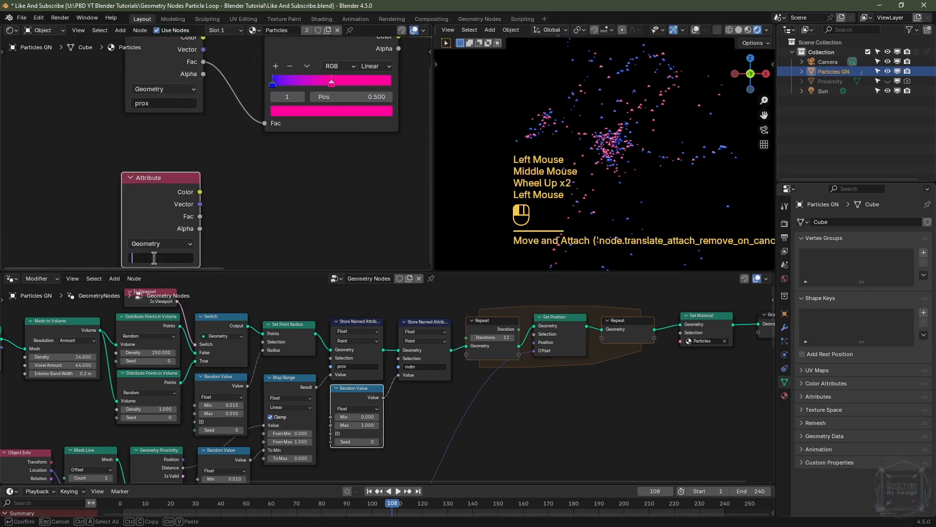
pyautogui.write('mdm')
pyautogui.press('Return')
# Step: Add a Color Ramp node in the Particles material below the existing prox Color Ramp
pyautogui.scroll(-2, 183, 253)
pyautogui.moveTo(305, 210); pyautogui.dragTo(265, 209, button='middle')
pyautogui.hotkey('shift', 'a')
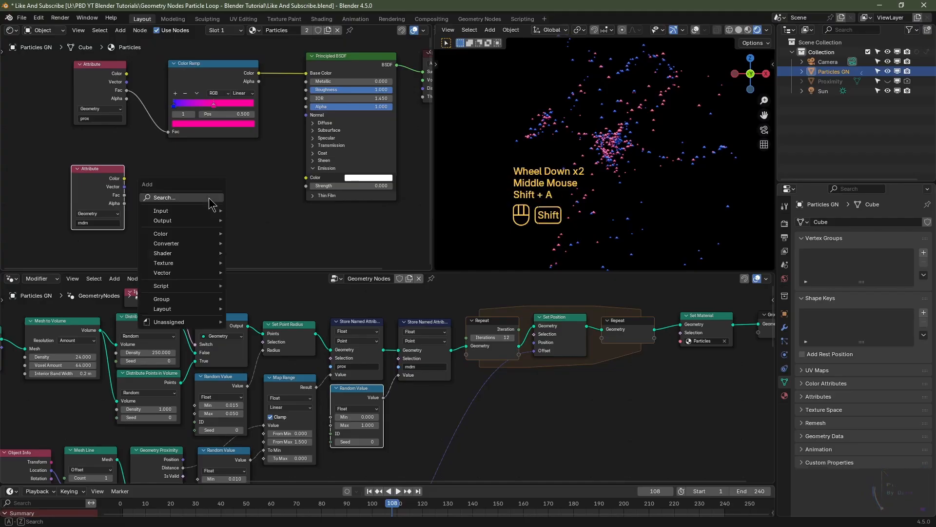
pyautogui.write('col')
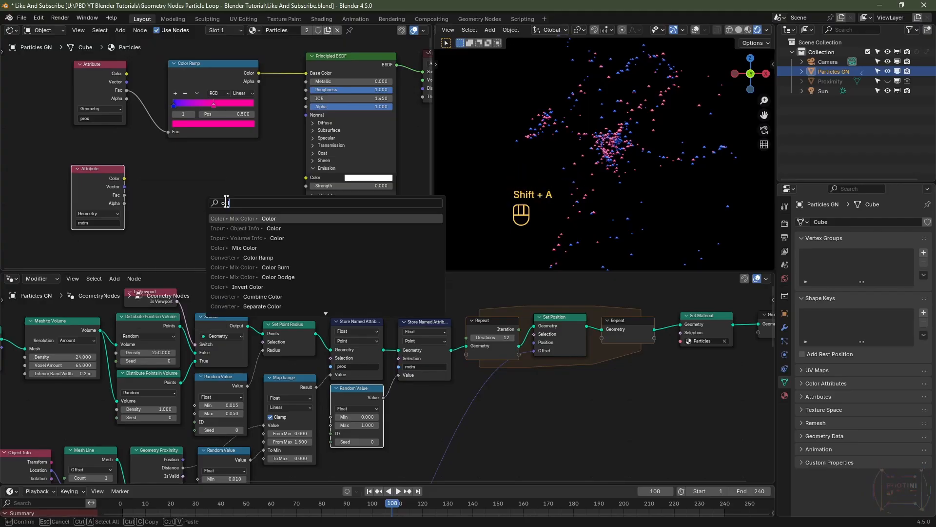
pyautogui.click(270, 258)
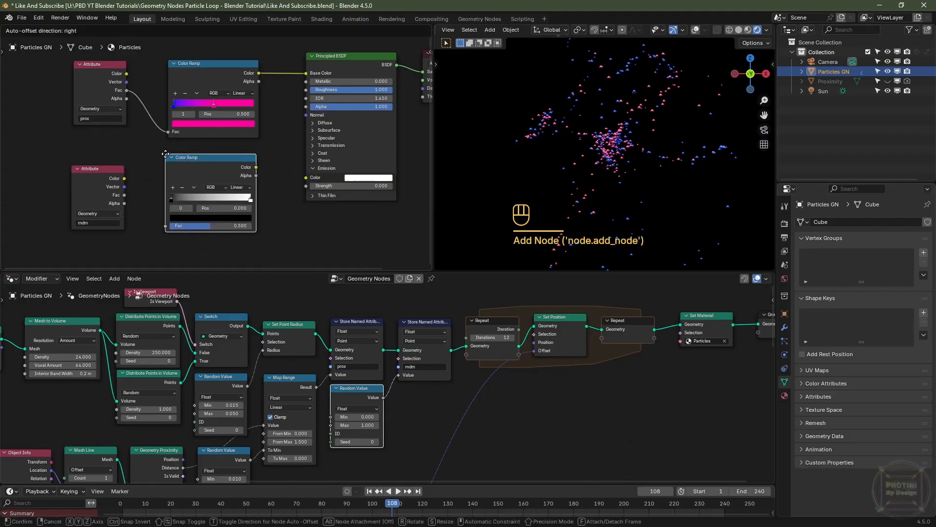
pyautogui.click(161, 148)
# Step: Set the new Color Ramp's interpolation to Constant and move its white stop to position 0.995
pyautogui.scroll(2, 186, 138)
pyautogui.click(257, 205)
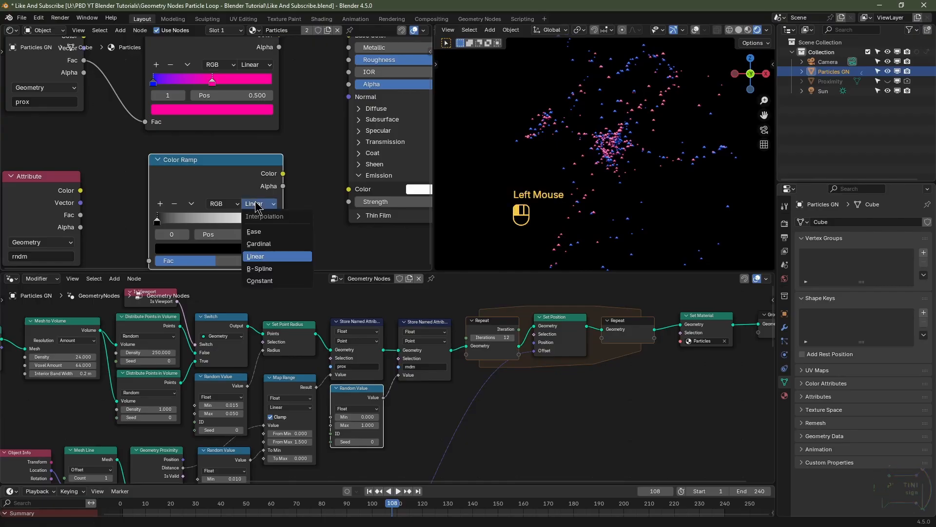
pyautogui.click(277, 271)
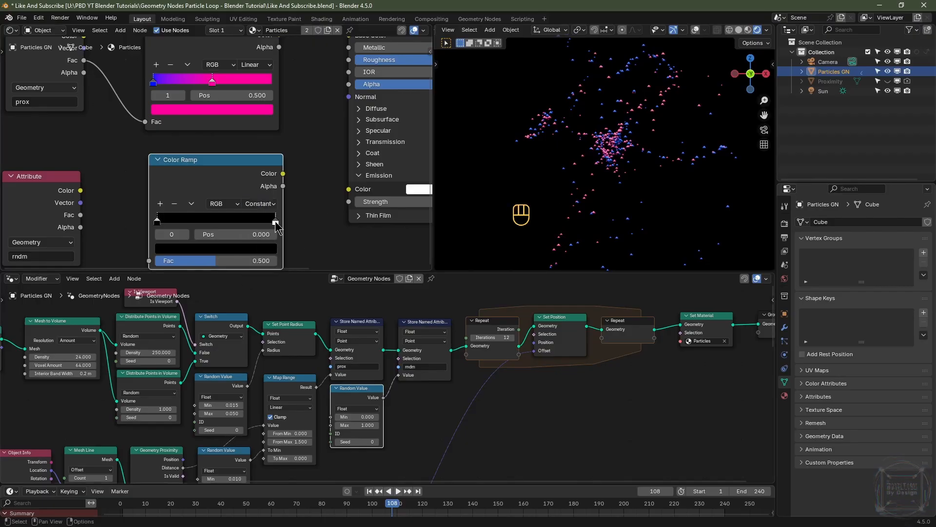
pyautogui.click(276, 222)
pyautogui.doubleClick(254, 234)
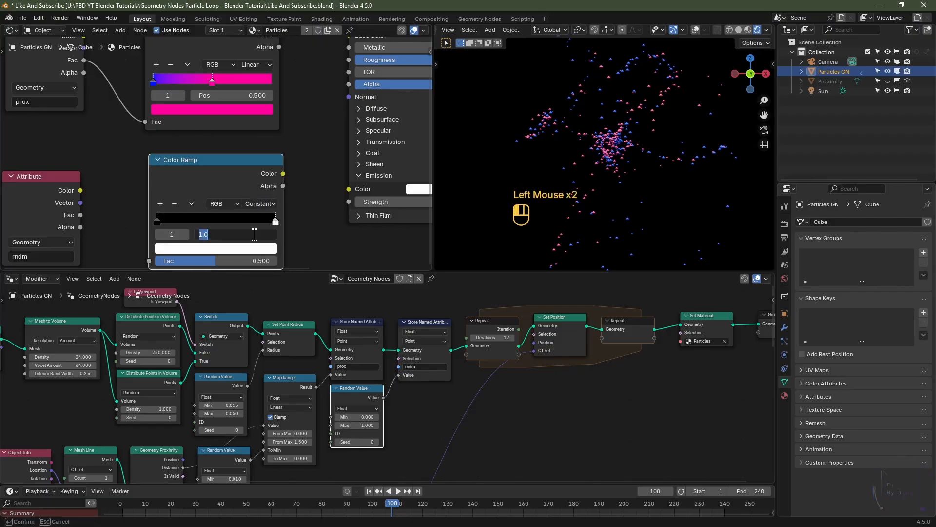
pyautogui.write('.995')
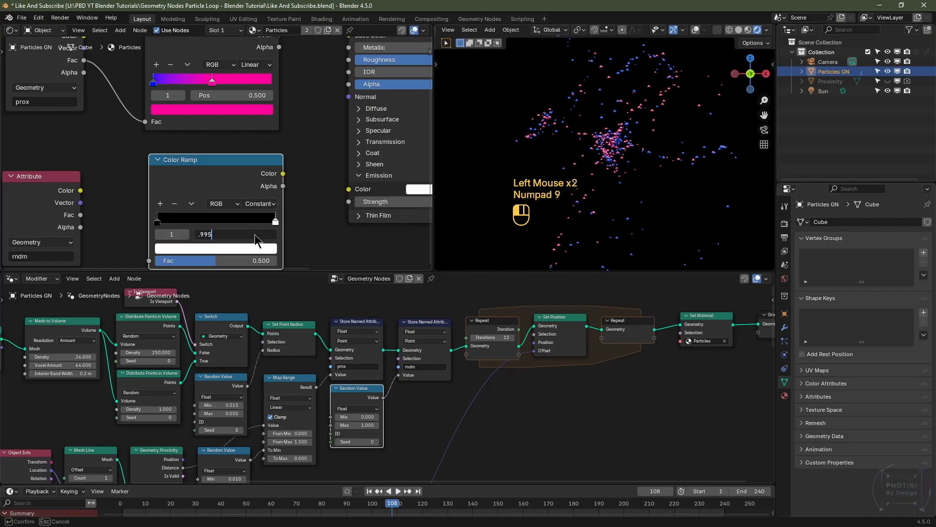
pyautogui.press('Return')
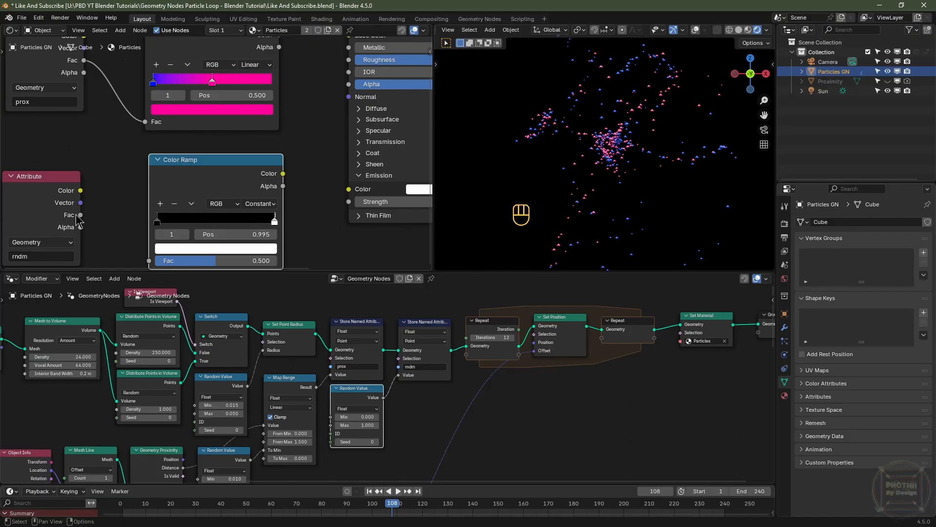
# Step: Connect the rndm Attribute's Fac to the new Color Ramp and its Color to the Emission Strength
pyautogui.moveTo(81, 215); pyautogui.dragTo(149, 207)
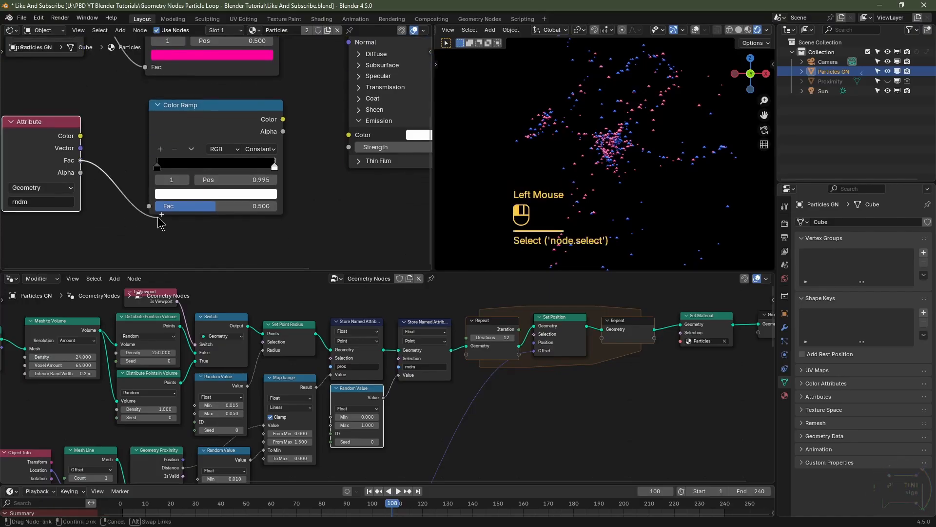
pyautogui.moveTo(330, 220); pyautogui.dragTo(213, 172, button='middle')
pyautogui.moveTo(189, 156); pyautogui.dragTo(255, 184)
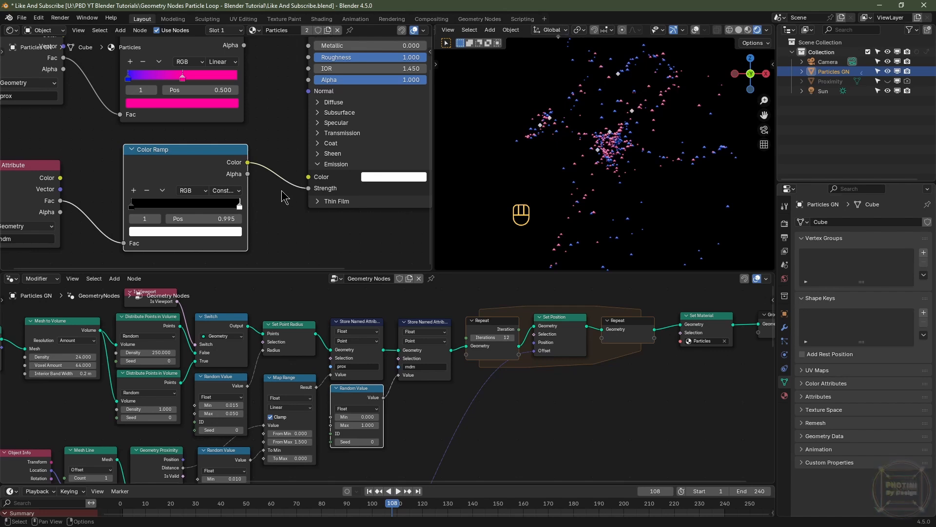
# Step: Insert a Math node set to Multiply with a value of 25 between the Color Ramp and Emission Strength
pyautogui.hotkey('shift', 'a')
pyautogui.click(282, 190)
pyautogui.write('math')
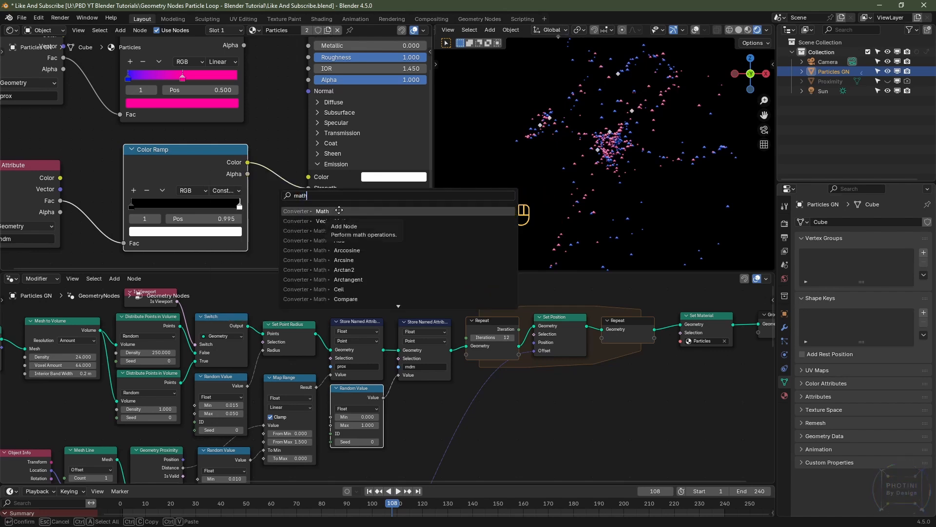
pyautogui.click(339, 240)
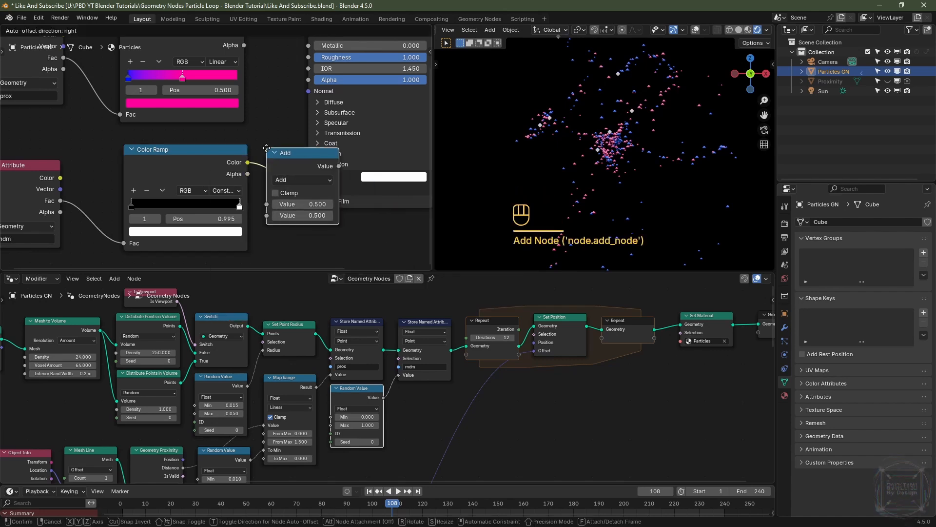
pyautogui.click(267, 146)
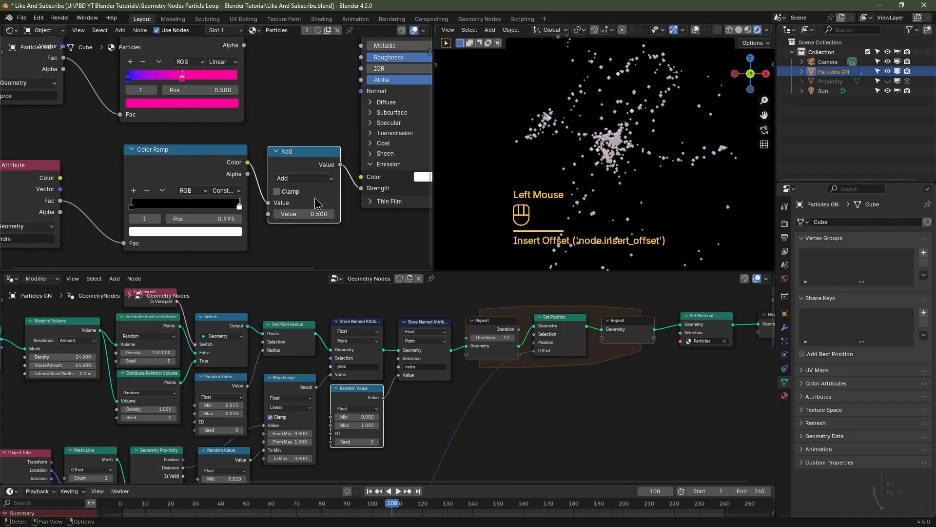
pyautogui.click(300, 187)
pyautogui.click(292, 209)
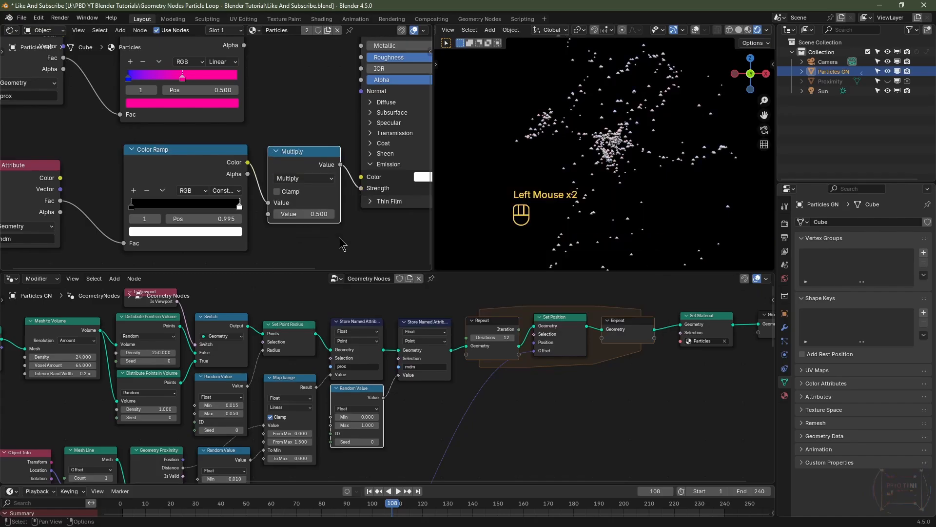
pyautogui.click(309, 215)
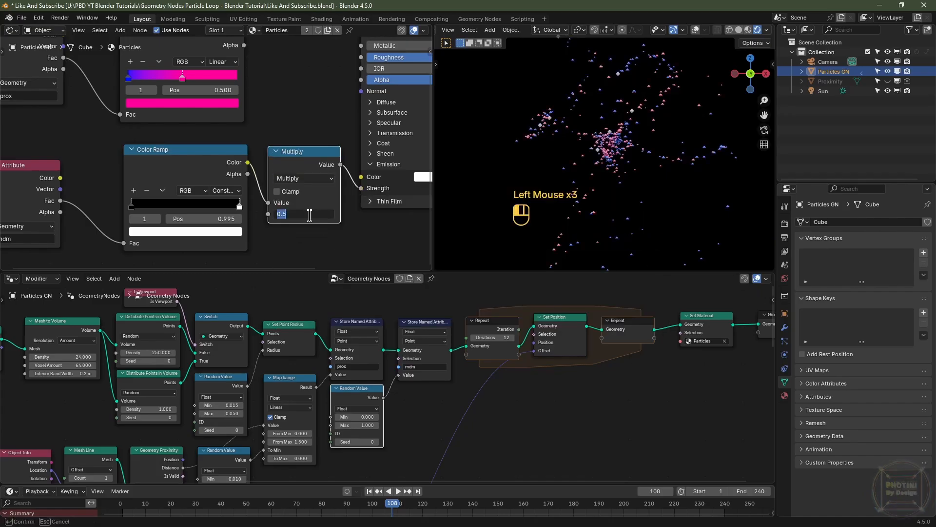
pyautogui.write('25')
pyautogui.press('Return')
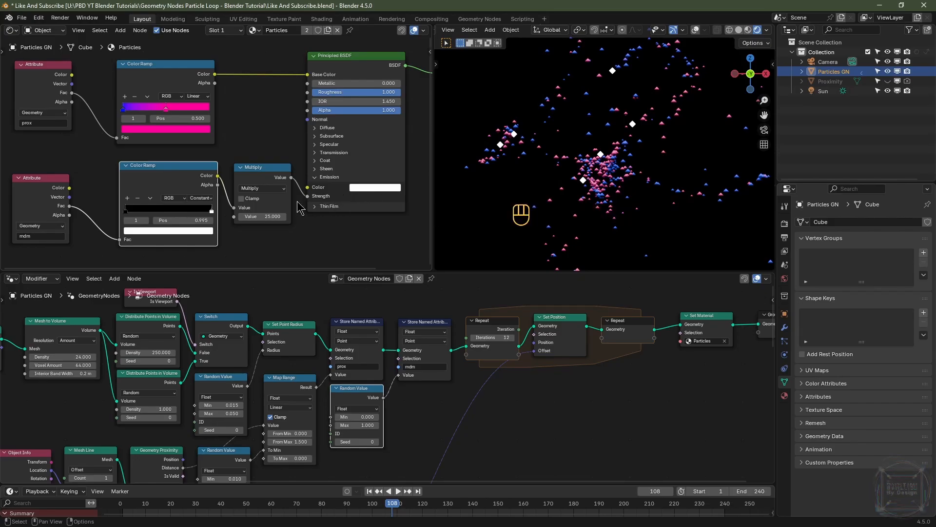
# Step: Duplicate the rndm Color Ramp while keeping its input connection and place the copy below
pyautogui.click(206, 213)
pyautogui.moveTo(205, 218); pyautogui.dragTo(234, 150, button='middle')
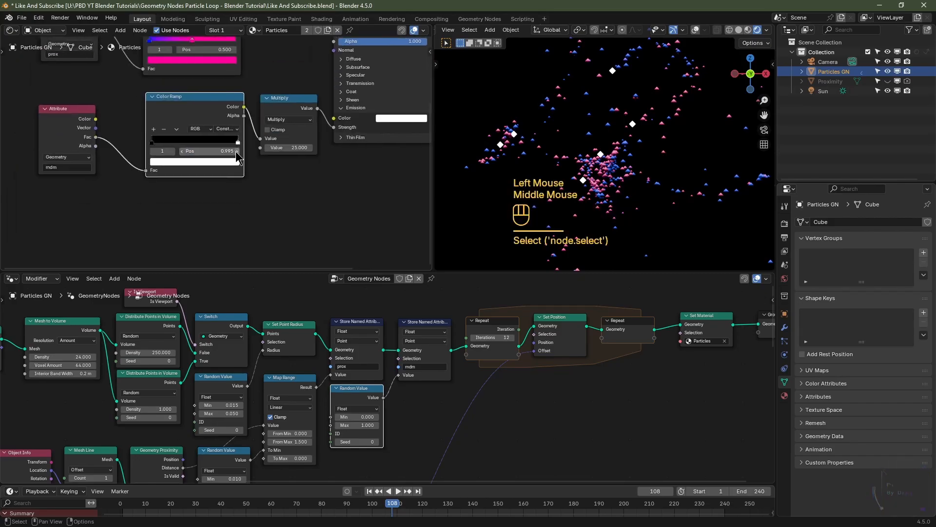
pyautogui.hotkey('ctrl', 'shift', 'd')
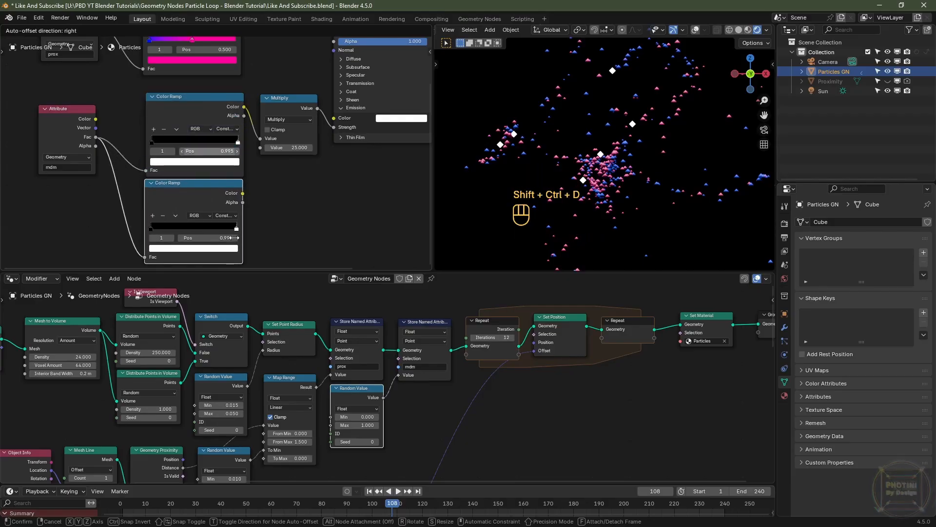
pyautogui.click(237, 243)
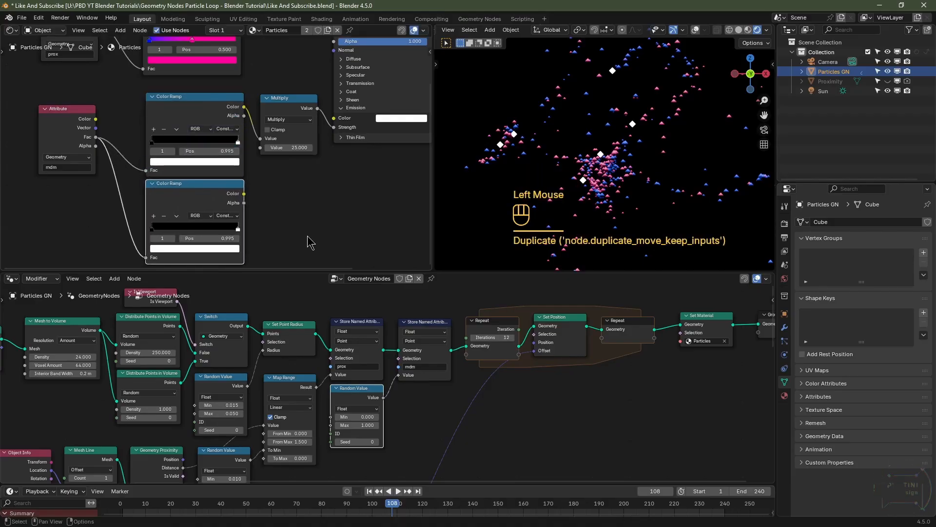
# Step: Colour the copied ramp's left stop blue (#0011FF) and its right stop orange
pyautogui.moveTo(259, 224); pyautogui.dragTo(316, 208, button='middle')
pyautogui.scroll(3, 316, 207)
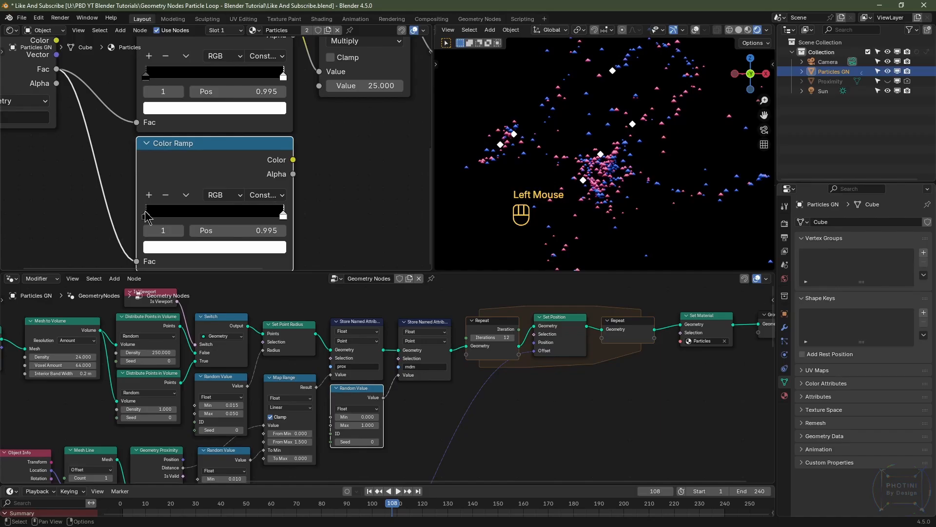
pyautogui.click(146, 212)
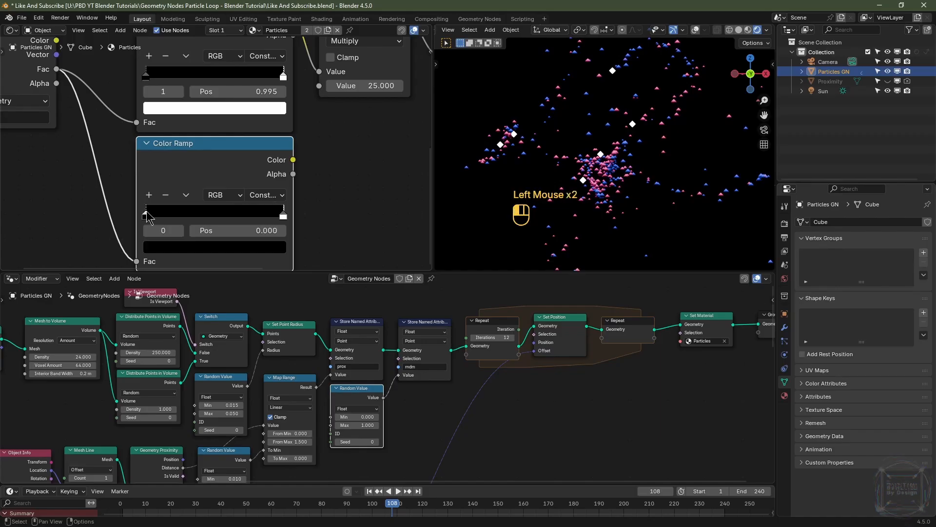
pyautogui.click(171, 249)
pyautogui.scroll(20, 240, 117)
pyautogui.moveTo(242, 62); pyautogui.dragTo(244, 56)
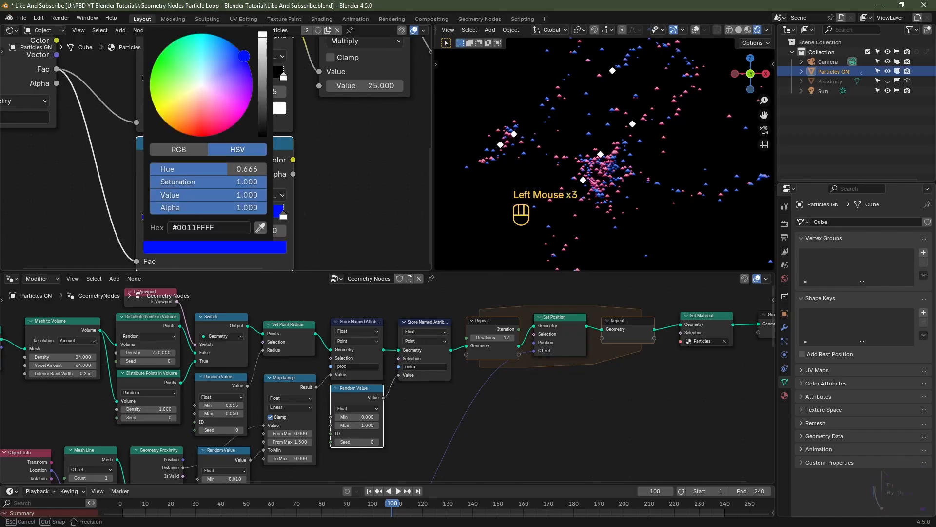
pyautogui.click(285, 216)
pyautogui.click(262, 246)
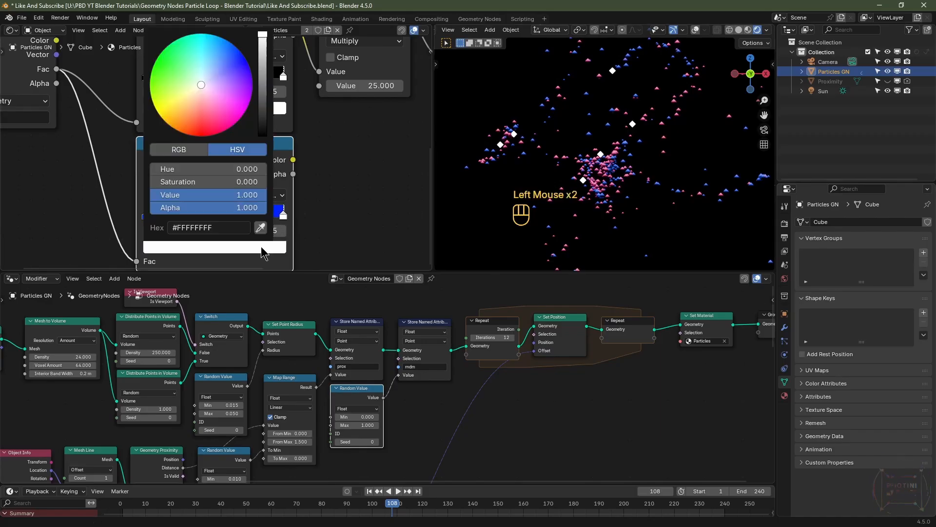
pyautogui.moveTo(206, 121); pyautogui.dragTo(186, 133)
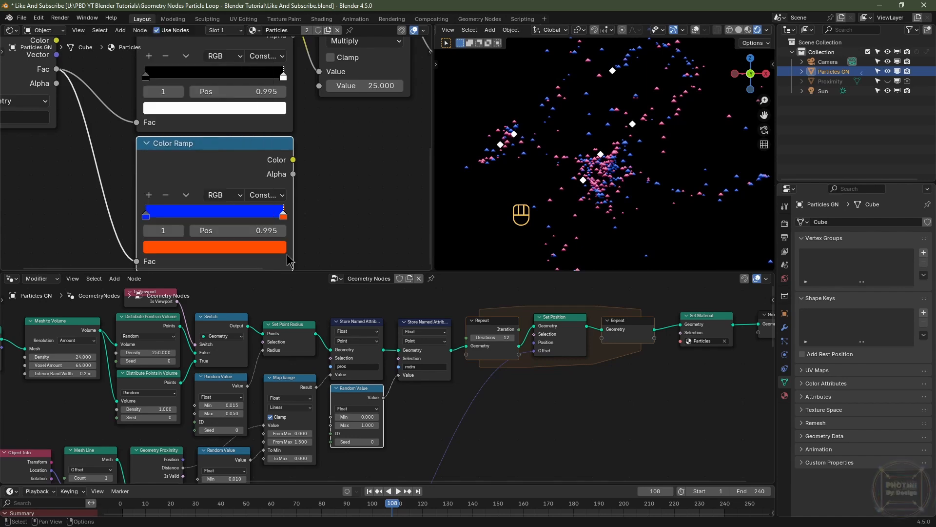
# Step: Set the copied ramp's right stop position to 0.997
pyautogui.click(284, 218)
pyautogui.moveTo(260, 235); pyautogui.dragTo(260, 235)
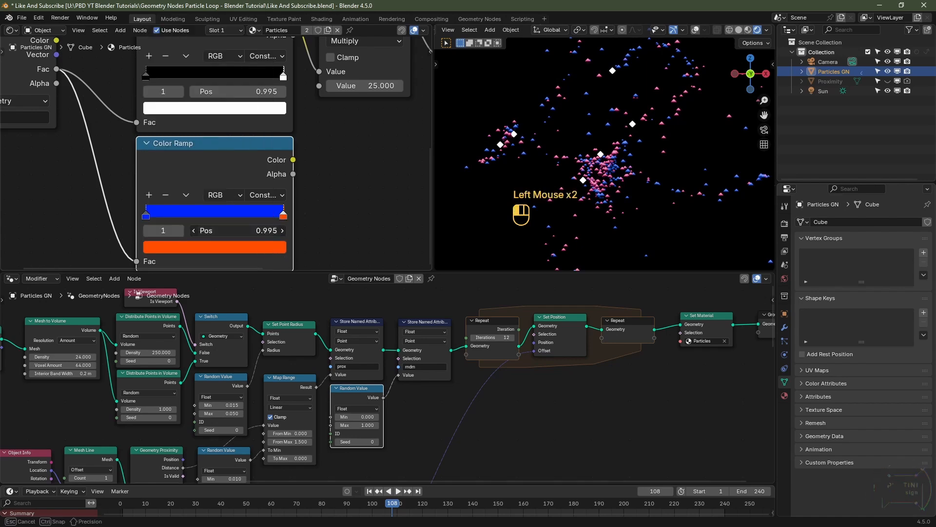
pyautogui.write('.997')
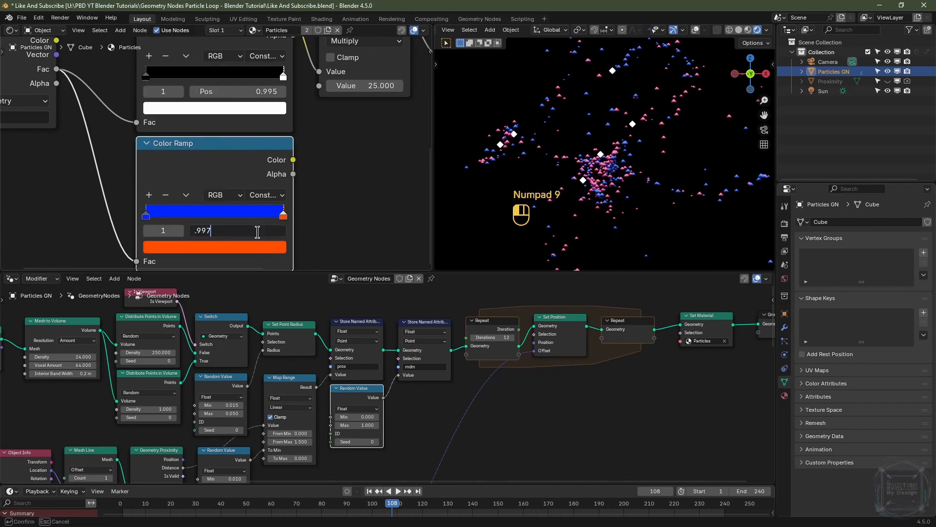
pyautogui.scroll(-3, 585, 146)
# Step: Examine the whole geometry node tree in a maximized node editor
pyautogui.moveTo(433, 147); pyautogui.dragTo(203, 146)
pyautogui.scroll(-4, 98, 97)
pyautogui.scroll(-3, 390, 371)
pyautogui.moveTo(488, 272); pyautogui.dragTo(487, 174)
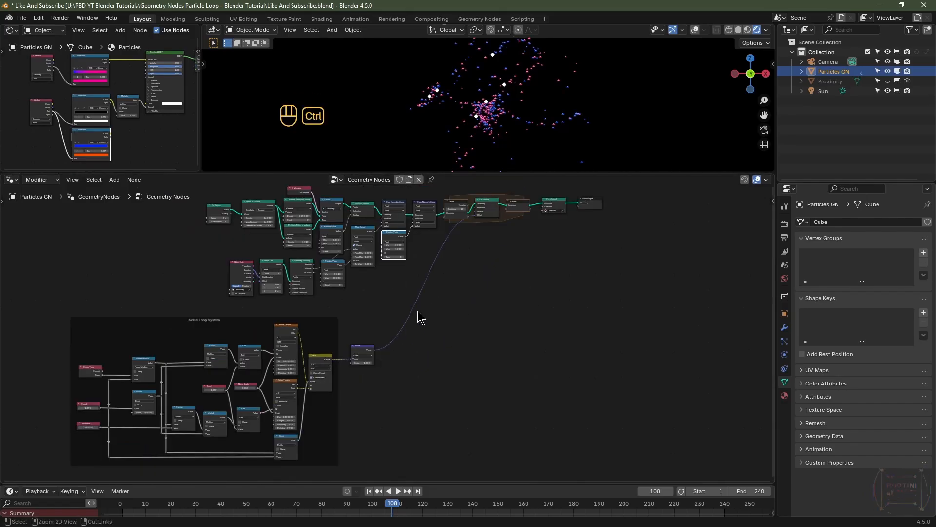
pyautogui.hotkey('ctrl', 'space')
pyautogui.moveTo(503, 246); pyautogui.dragTo(492, 326, button='middle')
pyautogui.scroll(3, 493, 332)
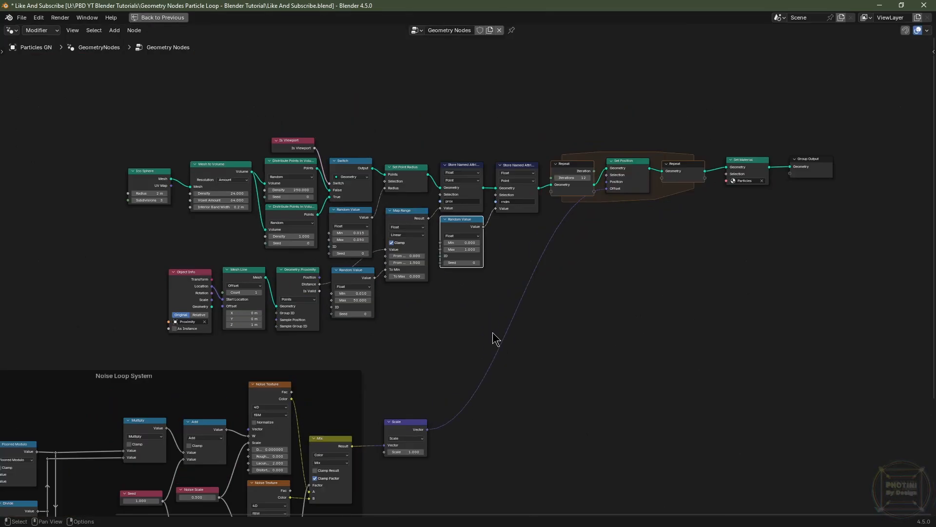
pyautogui.scroll(2, 660, 292)
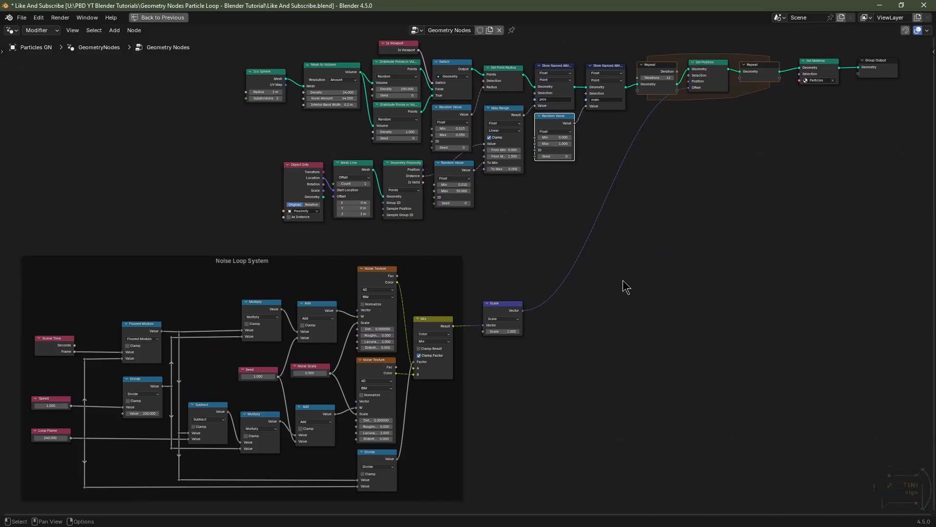
pyautogui.hotkey('ctrl', 'space')
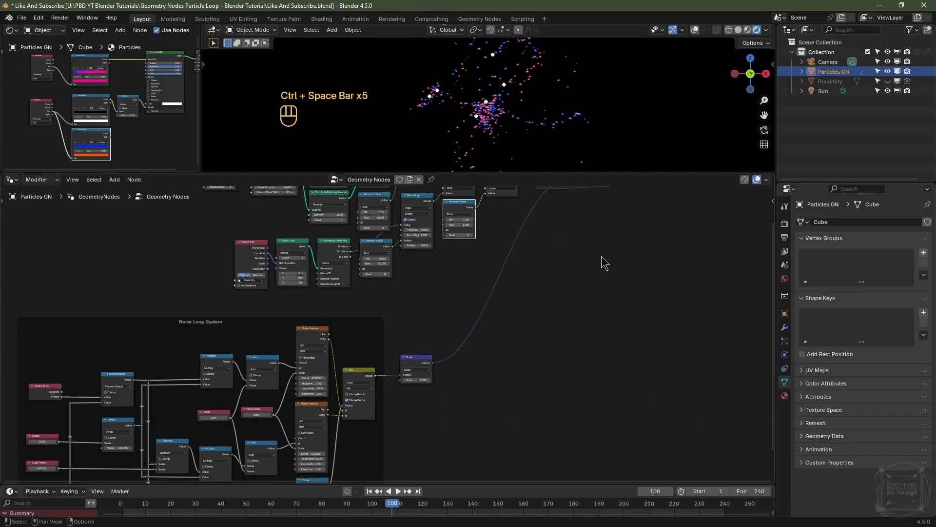
# Step: Resize the editor areas to enlarge the 3D viewport
pyautogui.scroll(1, 605, 263)
pyautogui.scroll(-2, 605, 263)
pyautogui.moveTo(606, 261); pyautogui.dragTo(586, 293, button='middle')
pyautogui.moveTo(507, 172); pyautogui.dragTo(508, 368)
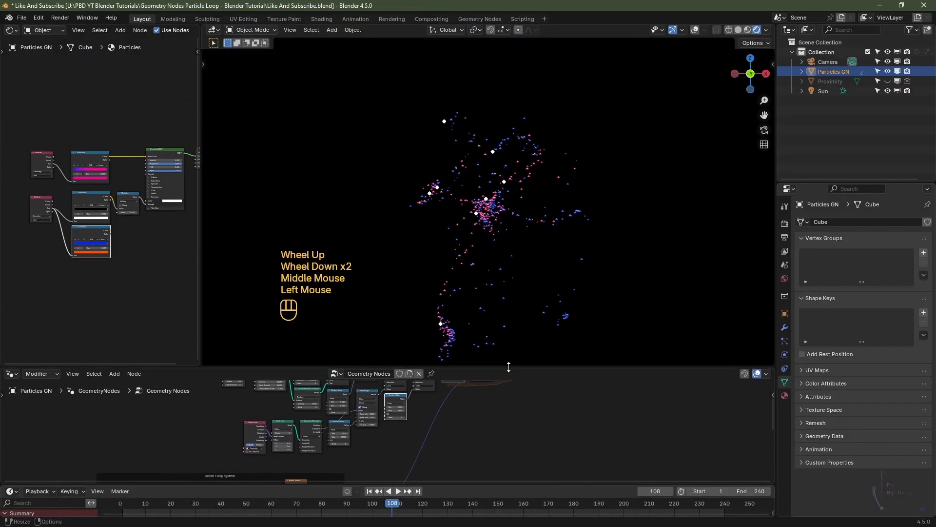
# Step: Enable and expand Motion Blur in the render properties
pyautogui.click(784, 223)
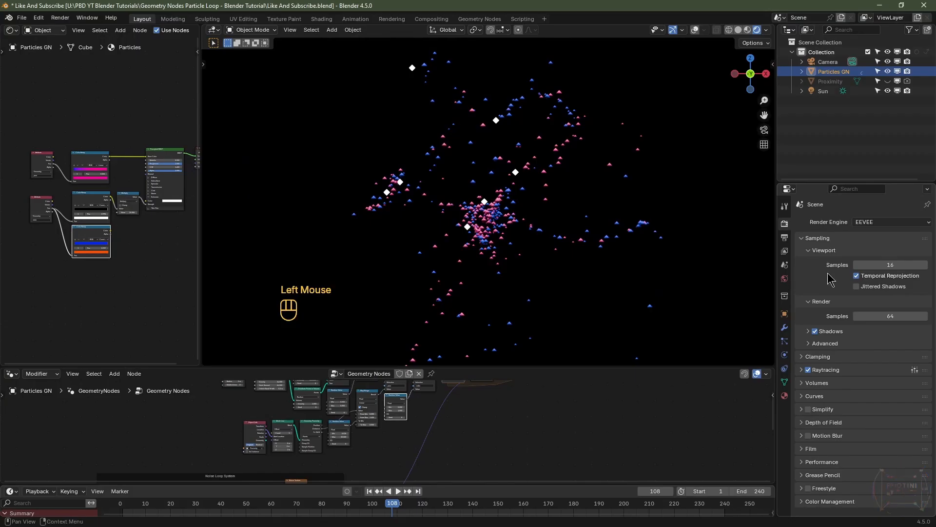
pyautogui.scroll(-3, 848, 365)
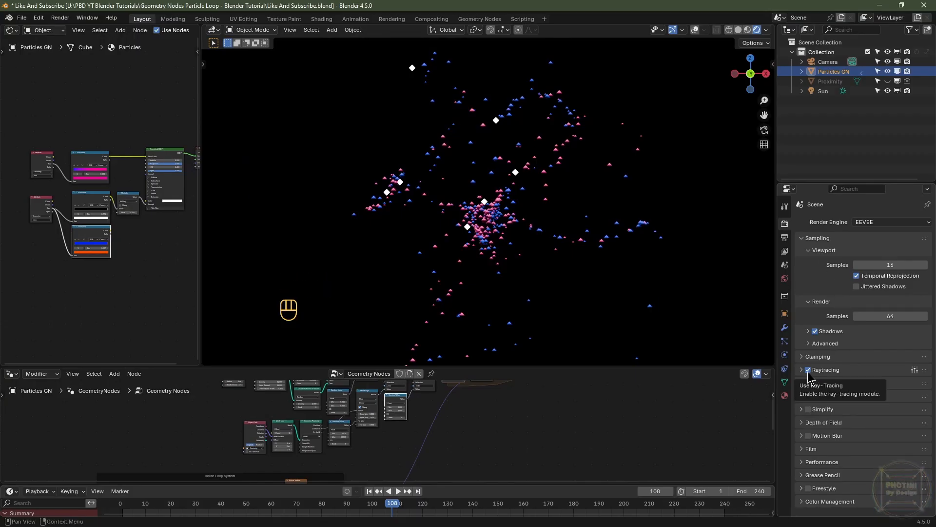
pyautogui.click(809, 435)
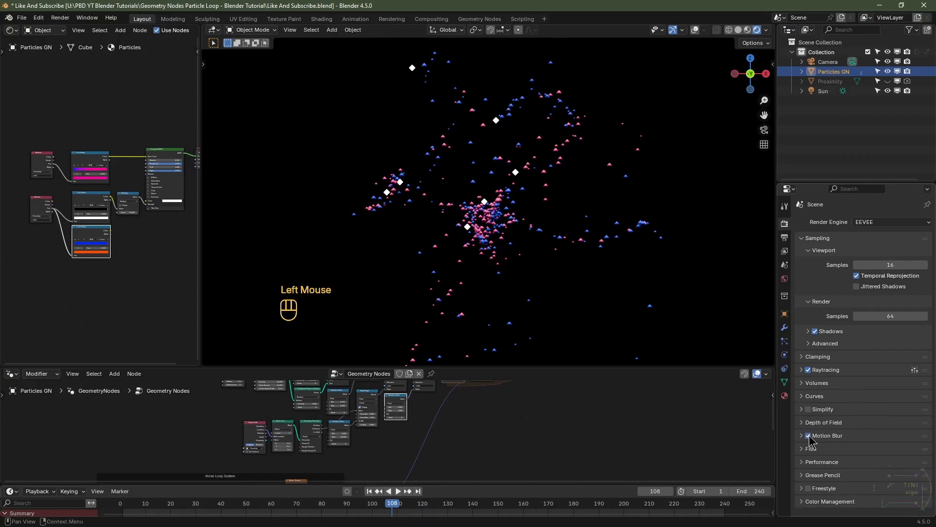
pyautogui.click(802, 435)
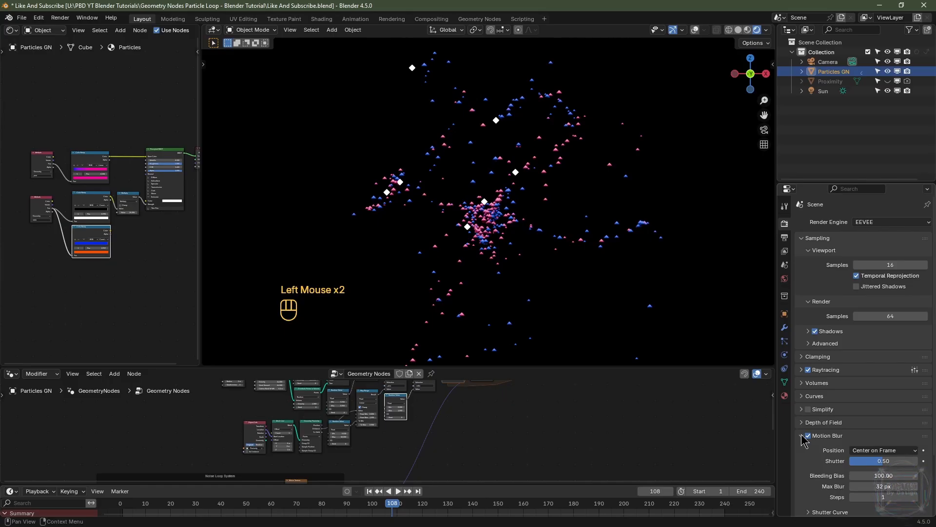
pyautogui.scroll(-2, 803, 435)
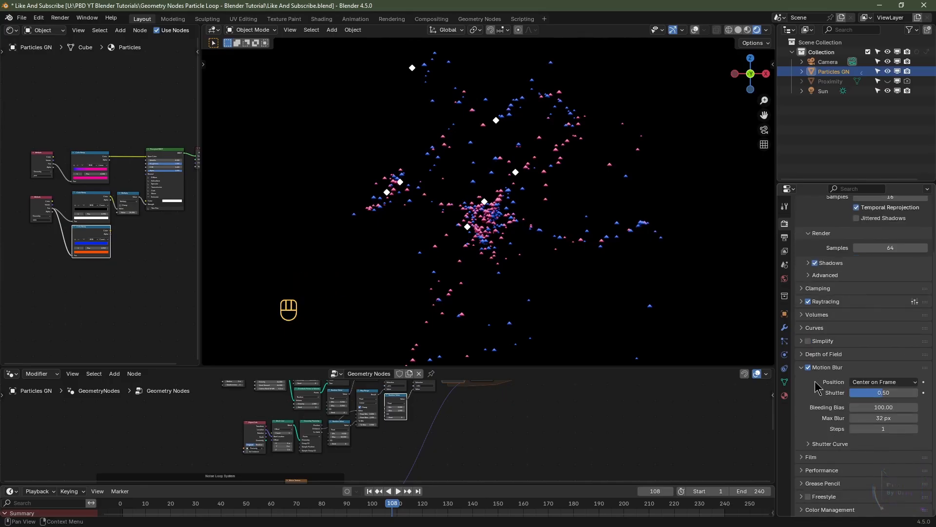
# Step: Set the motion blur shutter to 0.60 and the motion blur steps to 6
pyautogui.click(880, 393)
pyautogui.press('Return')
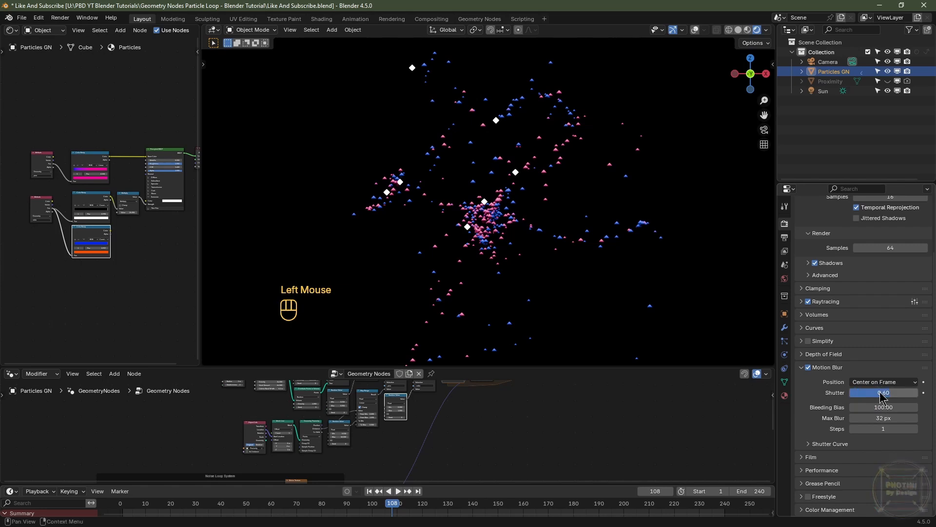
pyautogui.click(884, 428)
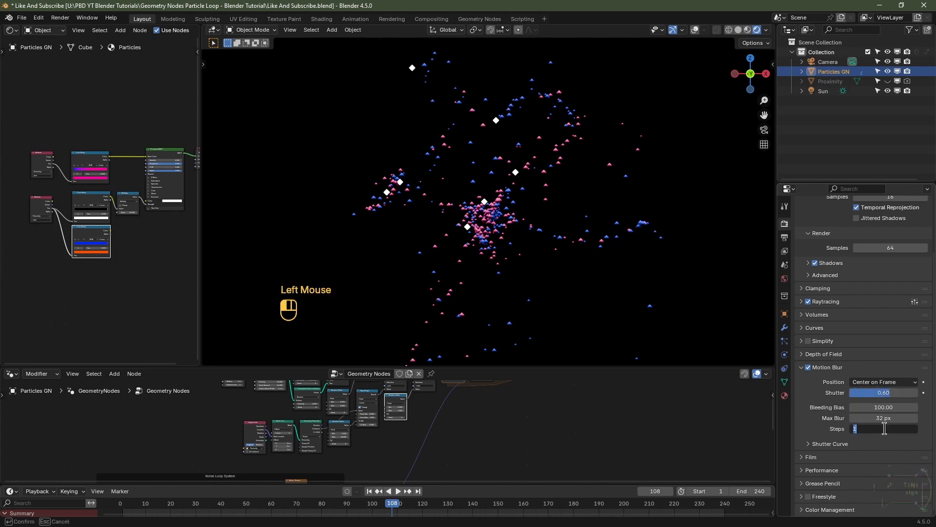
pyautogui.press('Return')
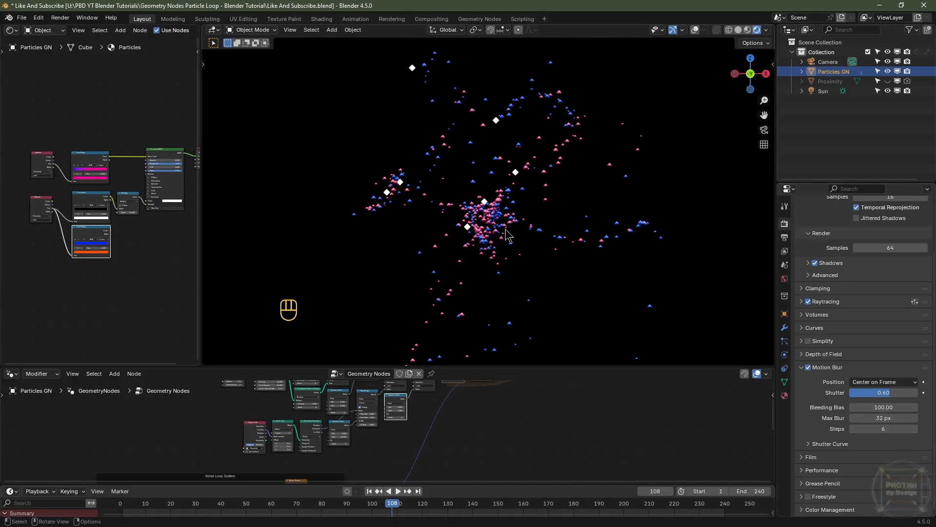
# Step: Switch the viewport to solid shading, go to front view and align the camera to that view
pyautogui.click(695, 30)
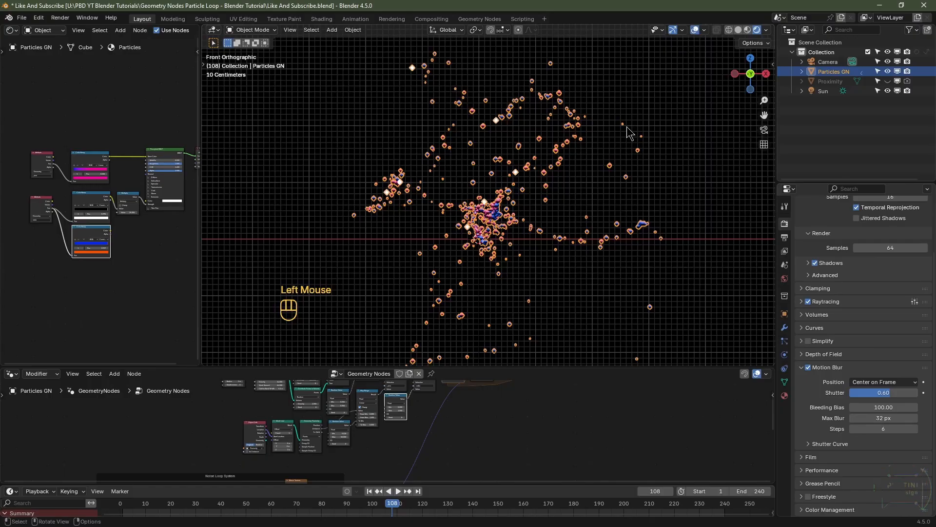
pyautogui.click(738, 30)
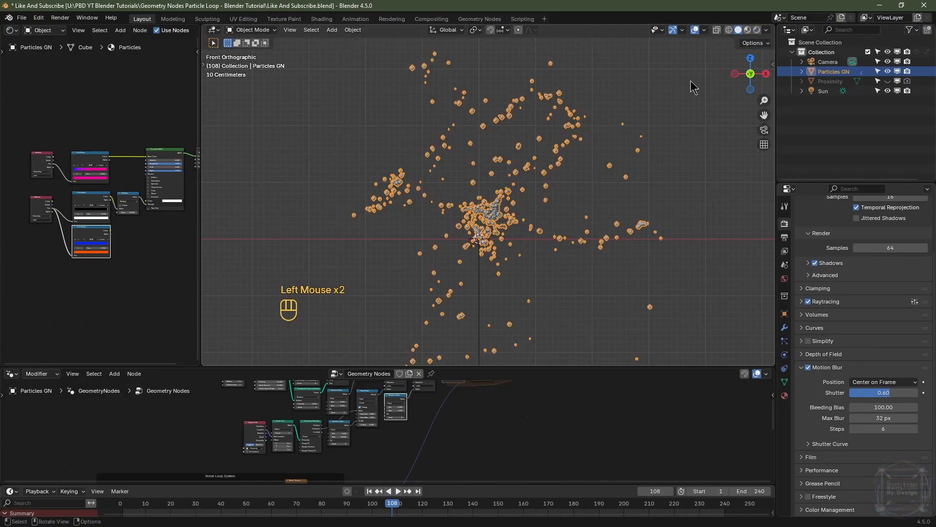
pyautogui.scroll(-3, 593, 169)
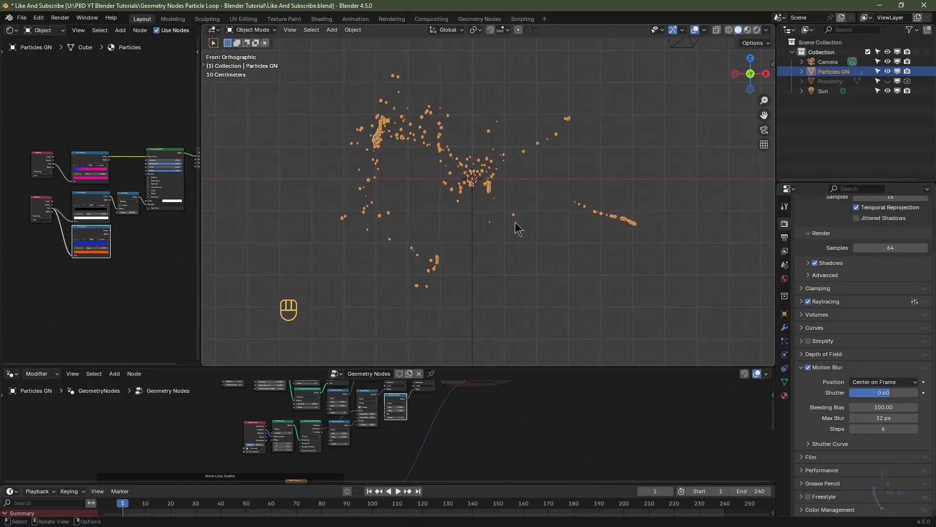
pyautogui.press('KP_1')
pyautogui.press('KP_Decimal')
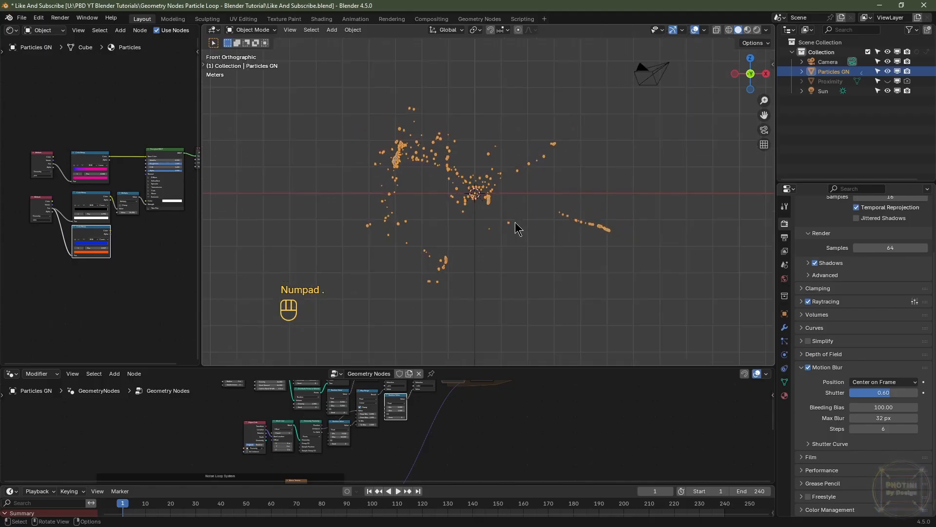
pyautogui.hotkey('ctrl', 'alt')
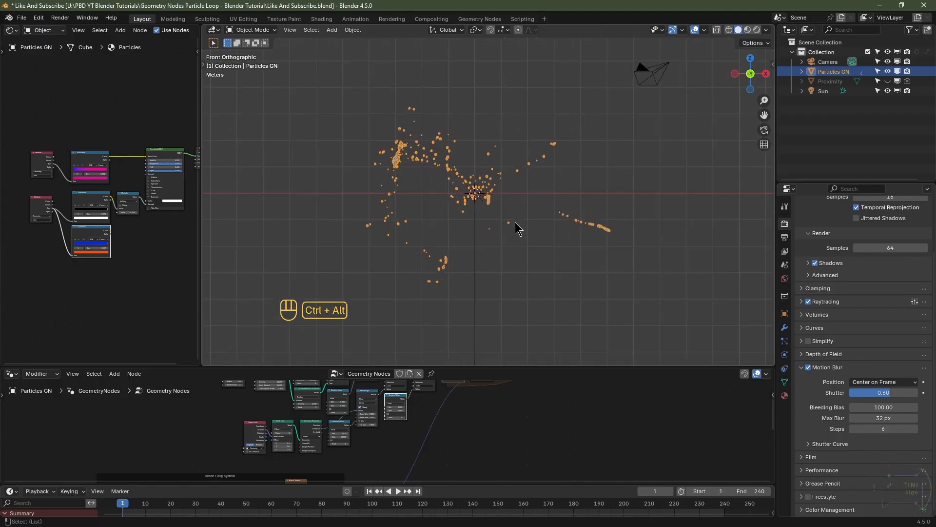
pyautogui.press('ctrl+alt+KP_0')
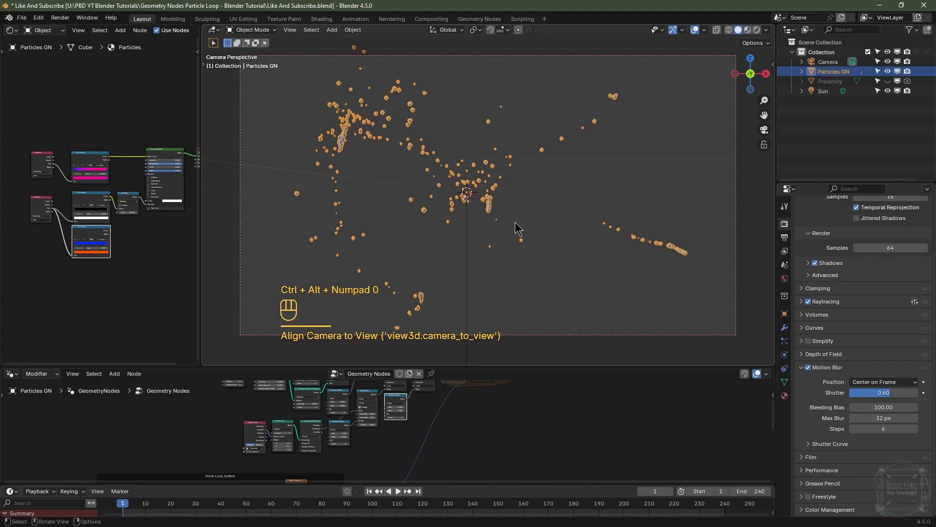
# Step: Select the camera and set its location to X 0 m, Y -16 m, Z 0 m
pyautogui.click(818, 63)
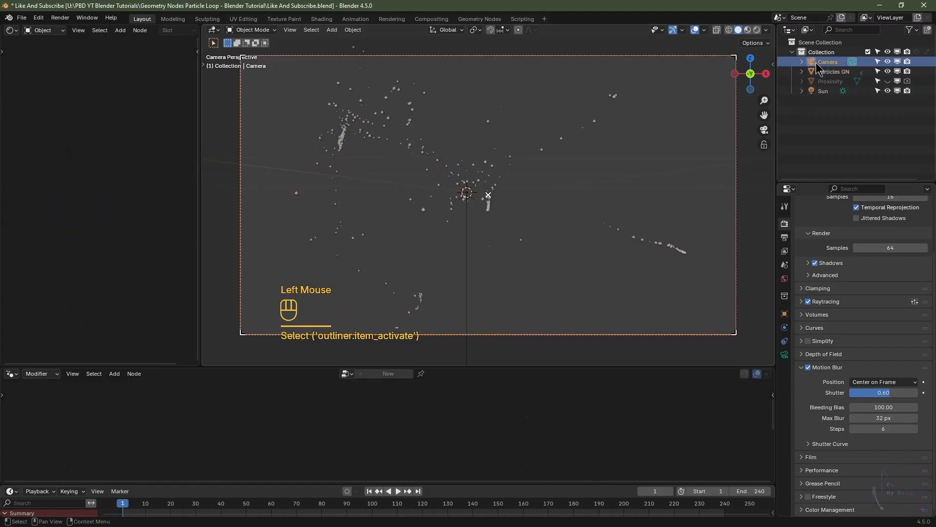
pyautogui.click(784, 313)
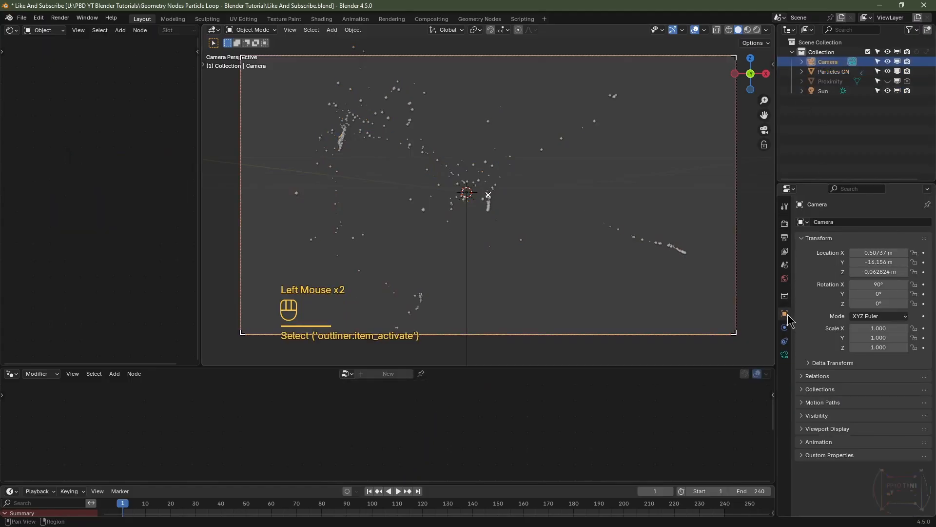
pyautogui.click(882, 252)
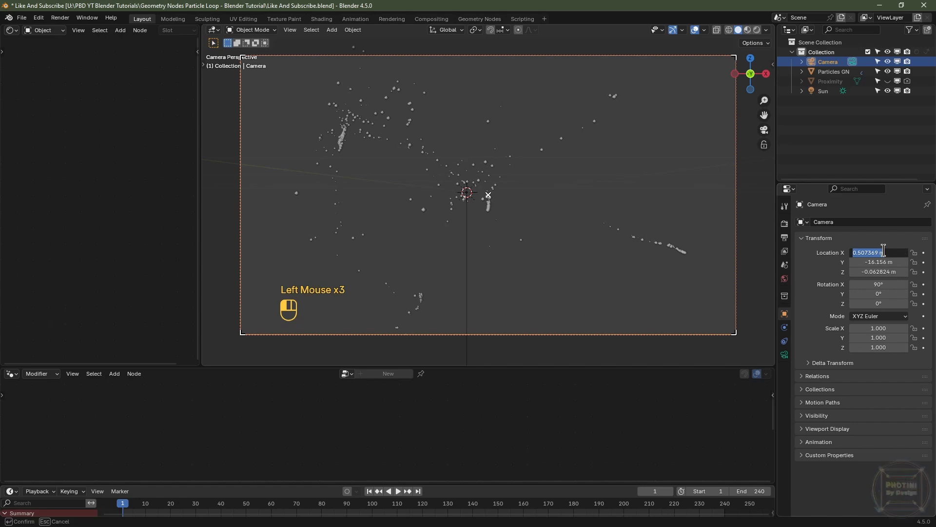
pyautogui.write('0')
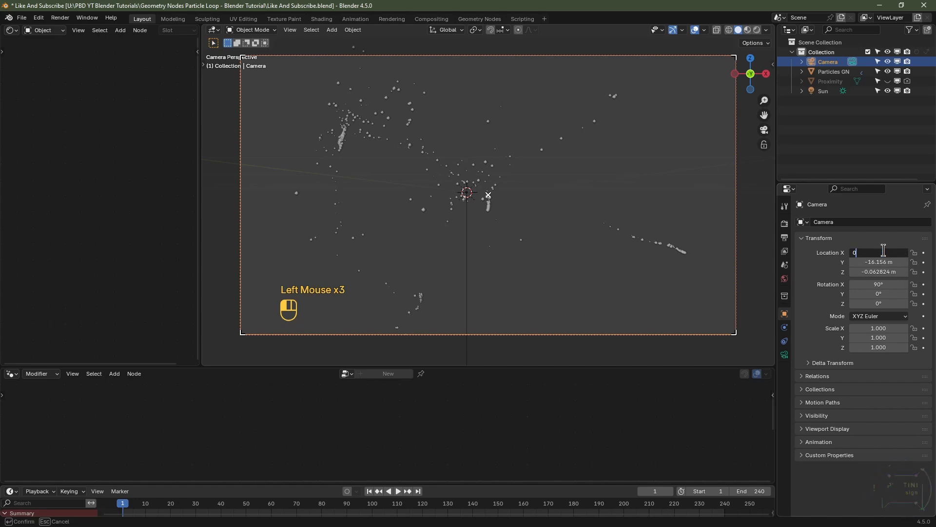
pyautogui.press('Tab')
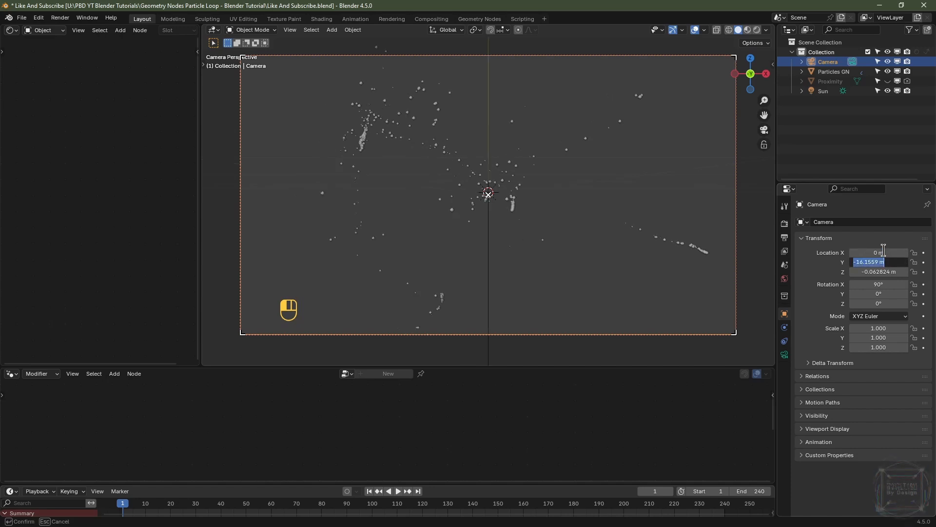
pyautogui.write('-16')
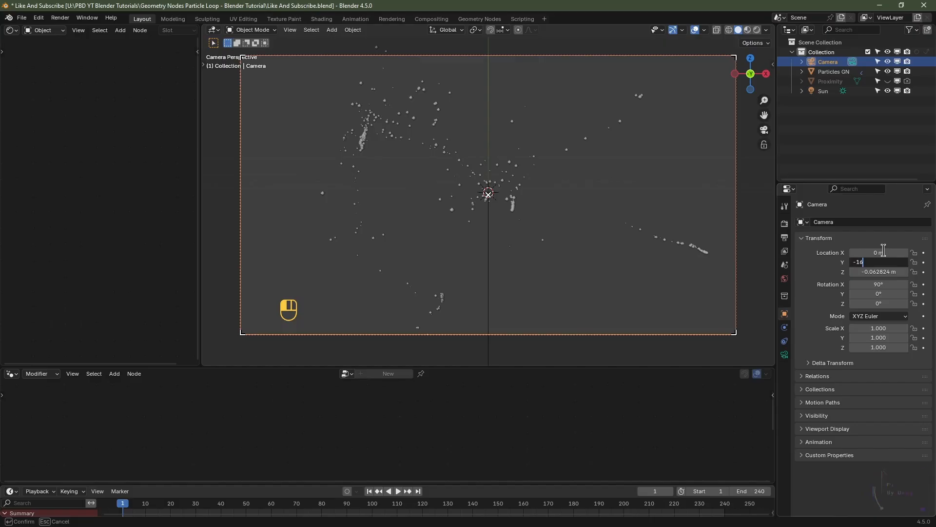
pyautogui.press('Tab')
pyautogui.write('0')
pyautogui.press('Return')
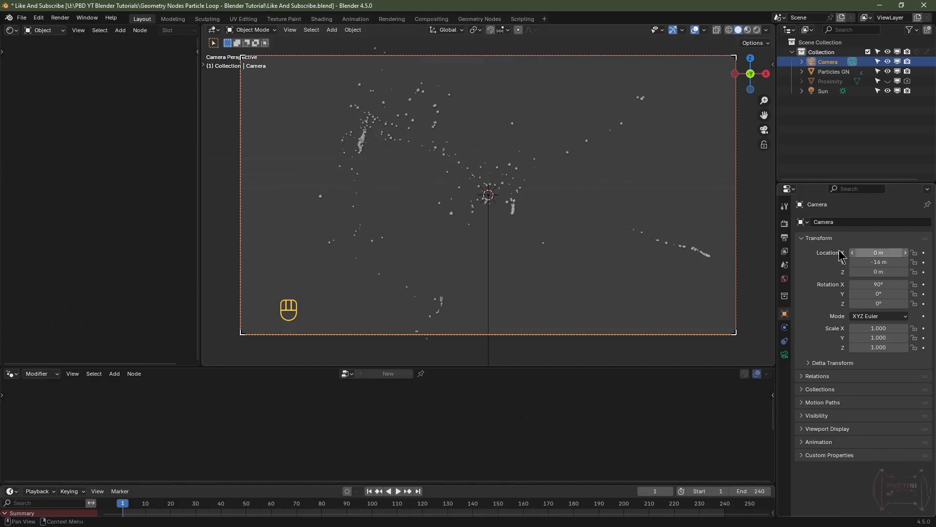
# Step: Add a Sphere empty at the world origin
pyautogui.moveTo(683, 191); pyautogui.dragTo(598, 217, button='middle')
pyautogui.scroll(-2, 598, 218)
pyautogui.scroll(2, 520, 218)
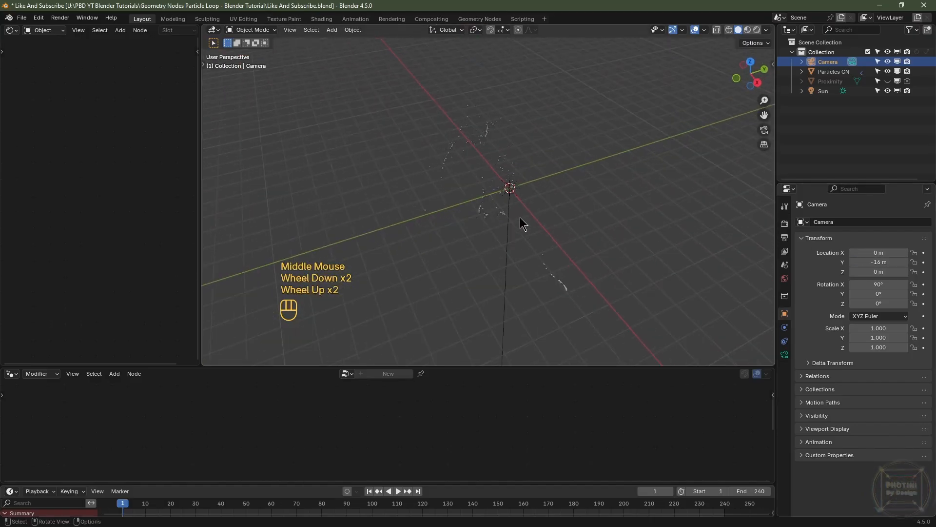
pyautogui.hotkey('shift', 'a')
pyautogui.moveTo(520, 217)
pyautogui.moveTo(507, 194)
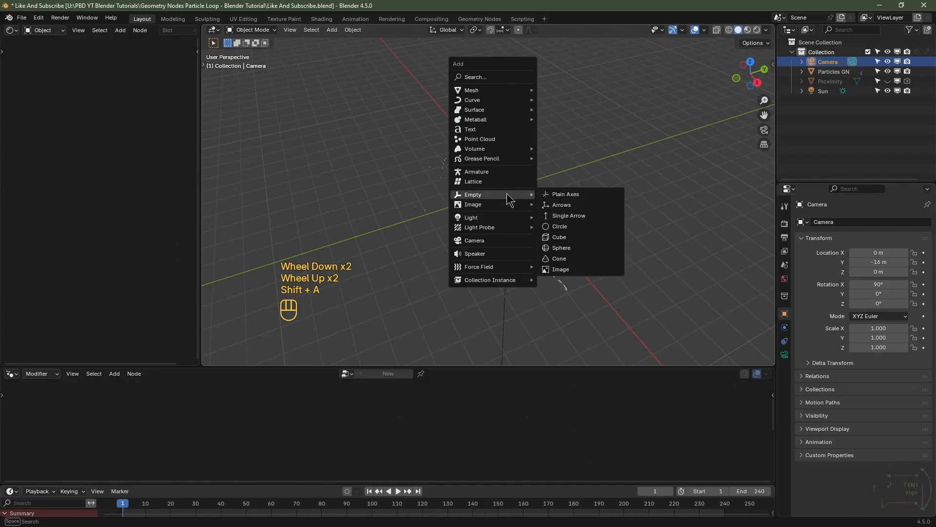
pyautogui.click(575, 248)
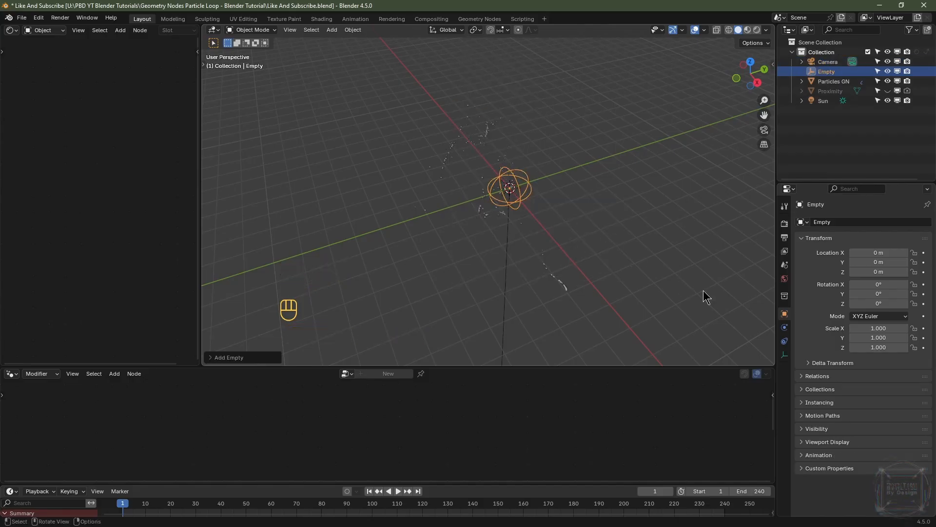
# Step: Set the empty's display size to 4 m
pyautogui.click(785, 356)
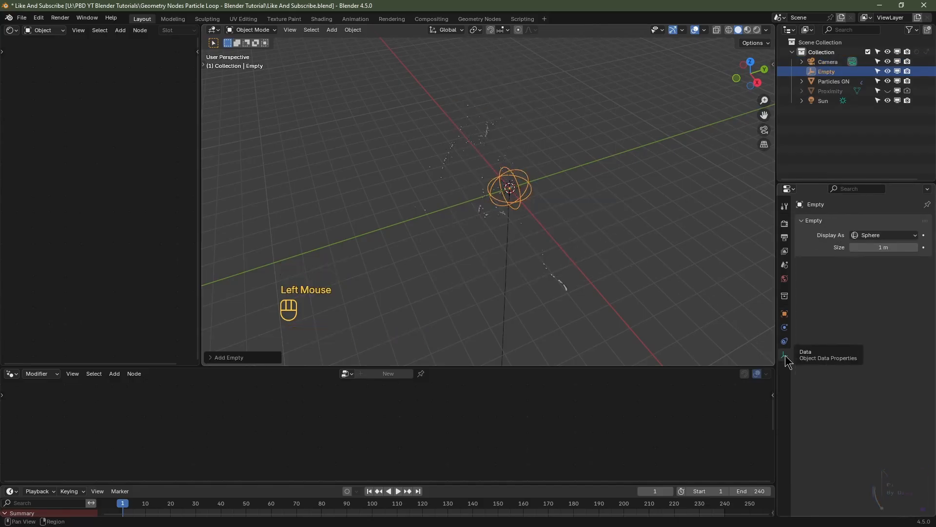
pyautogui.doubleClick(888, 248)
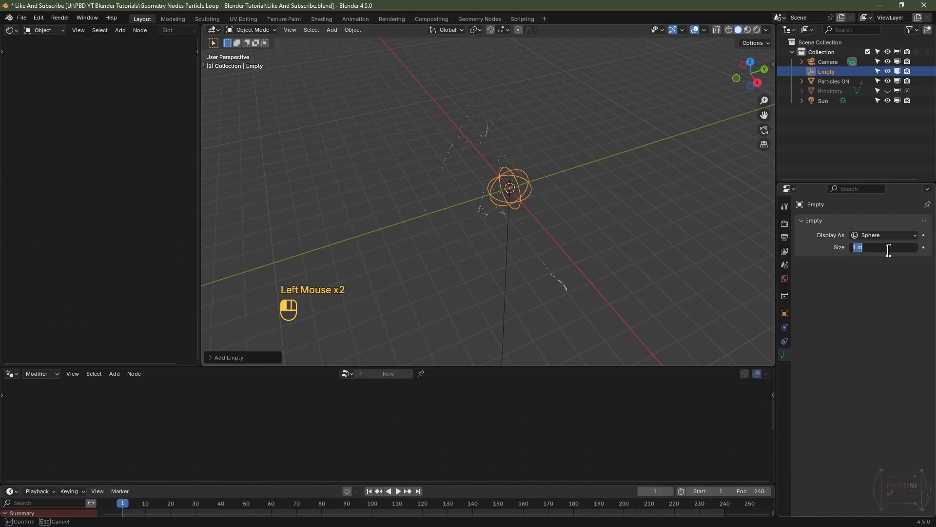
pyautogui.write('4')
pyautogui.press('Return')
# Step: Parent the camera to the empty using Object (Keep Transform)
pyautogui.scroll(-2, 596, 233)
pyautogui.click(337, 242)
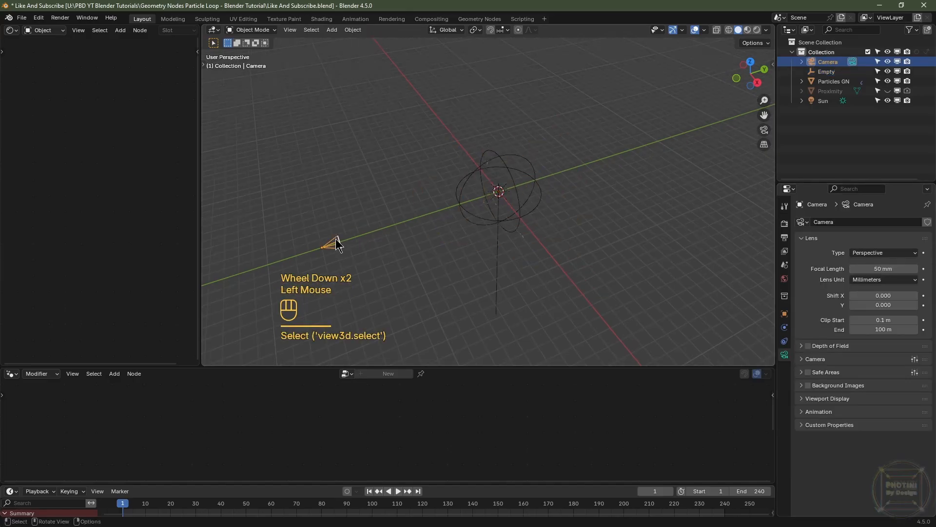
pyautogui.scroll(2, 578, 181)
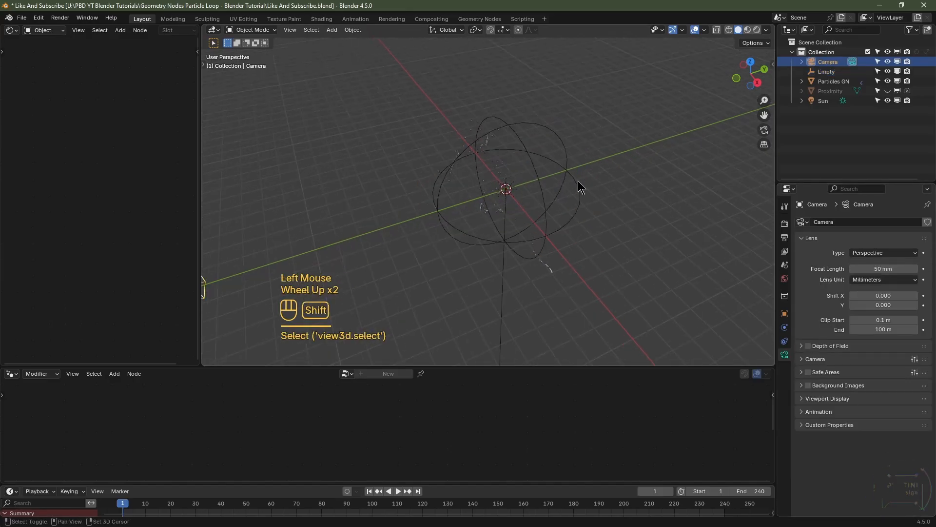
pyautogui.keyDown('shift'); pyautogui.click(579, 182); pyautogui.keyUp('shift')
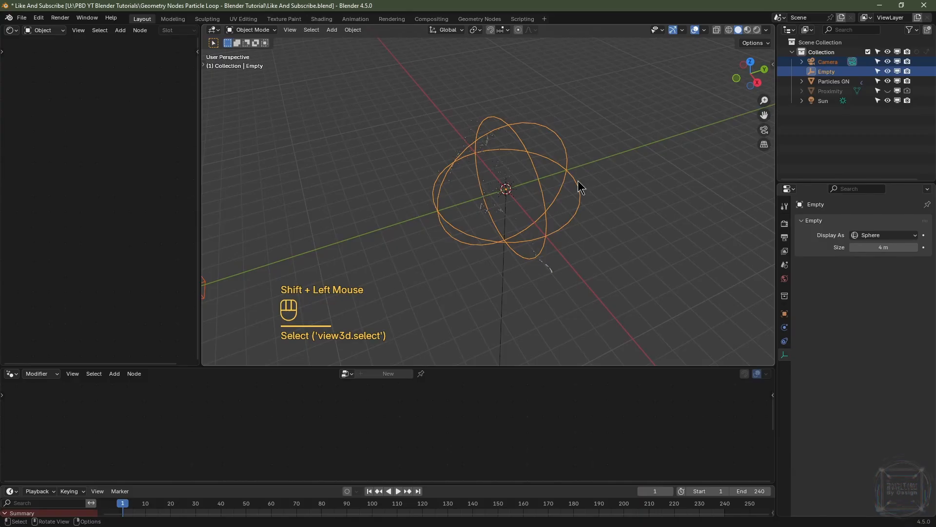
pyautogui.hotkey('ctrl', 'p')
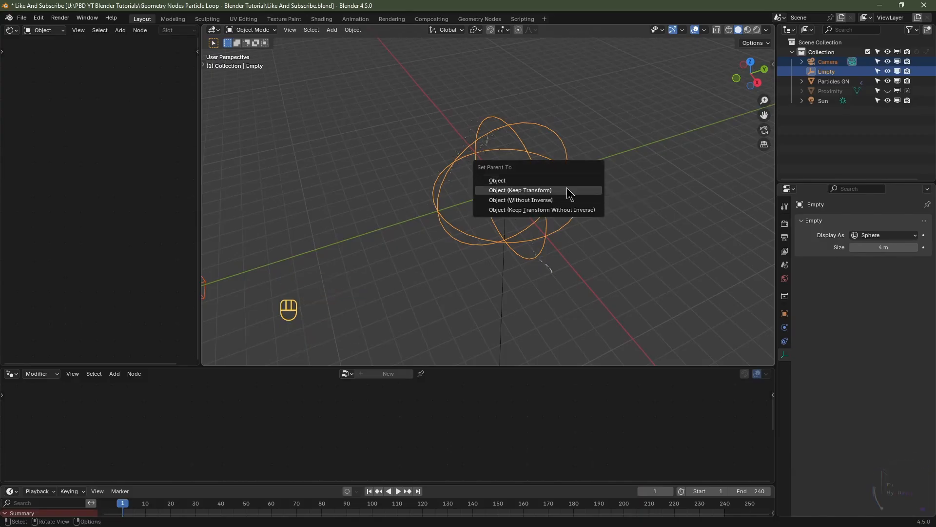
pyautogui.click(569, 191)
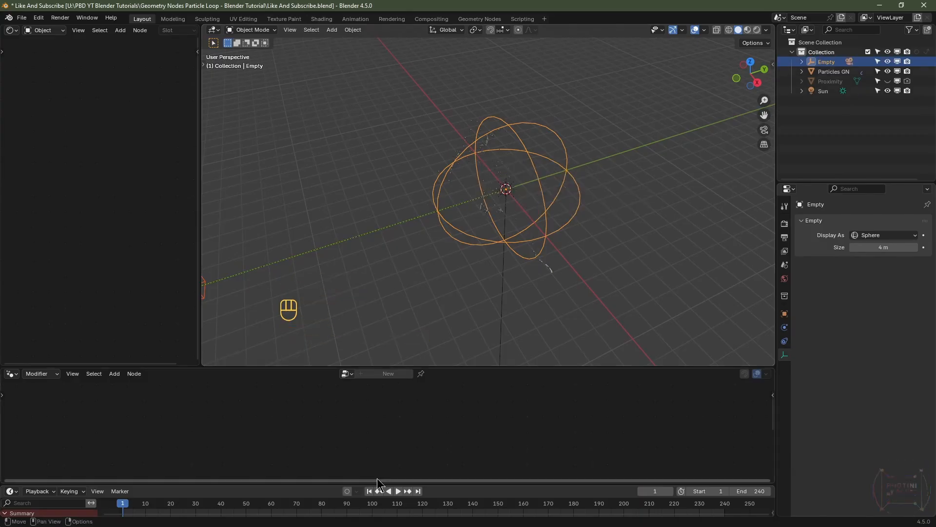
# Step: At the first frame, insert a keyframe on the empty's Z rotation
pyautogui.click(370, 492)
pyautogui.click(579, 206)
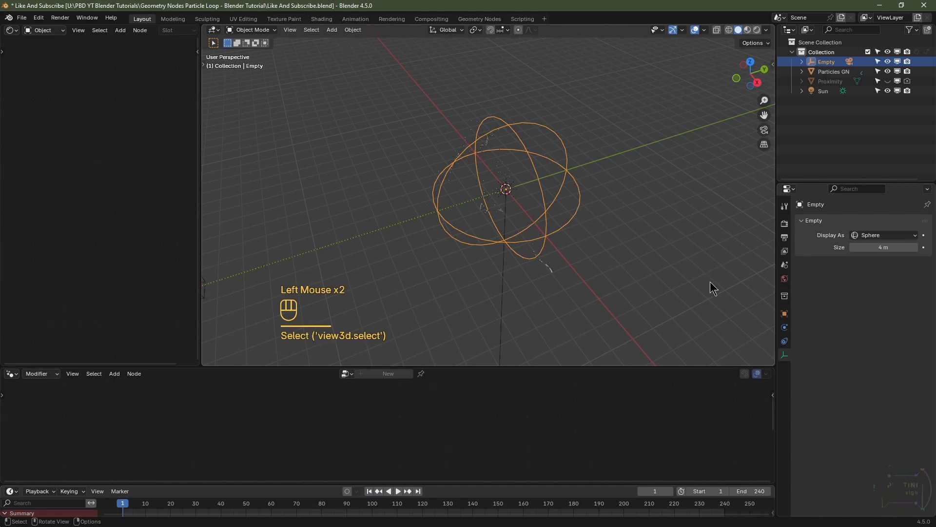
pyautogui.click(785, 313)
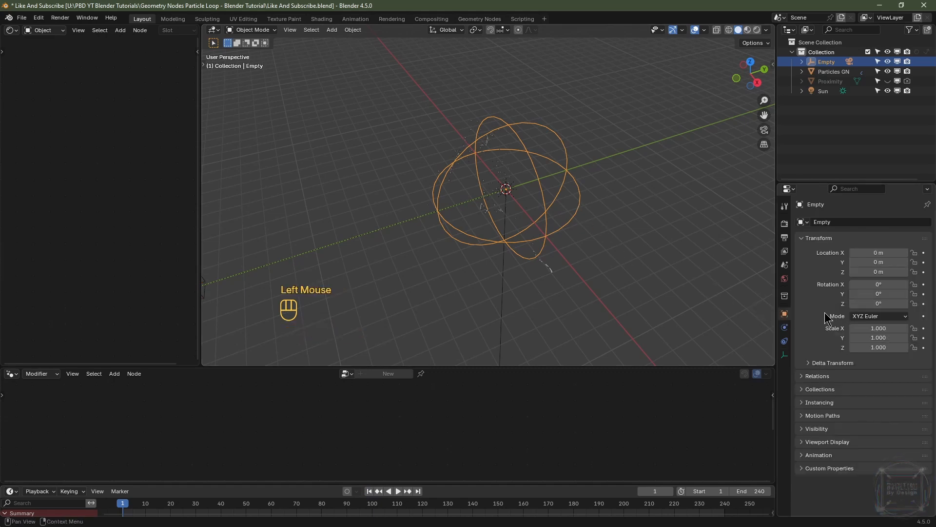
pyautogui.click(925, 304)
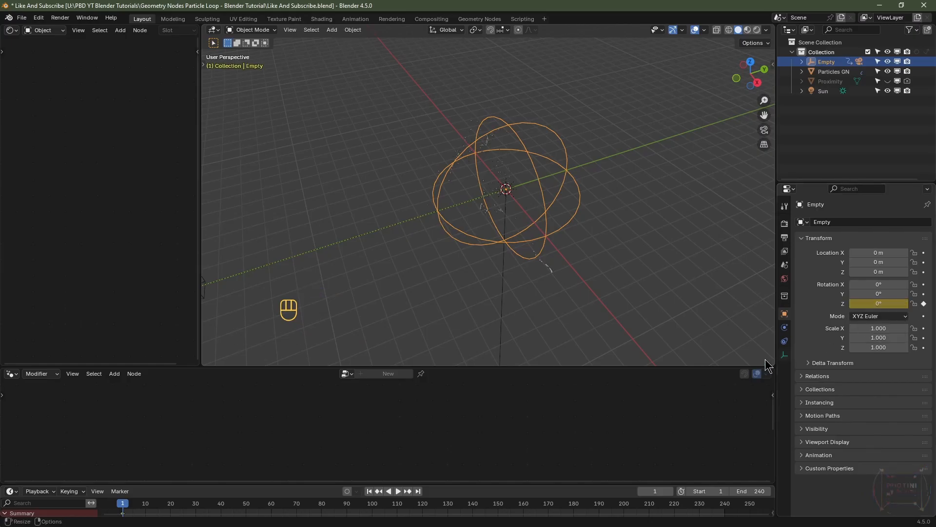
# Step: At frame 241, set the empty's Z rotation to 360° and keyframe it
pyautogui.click(418, 491)
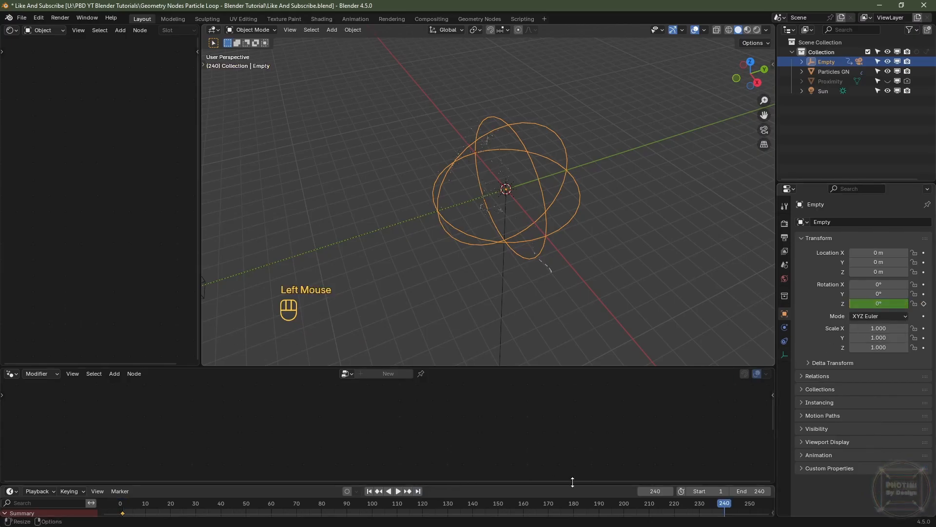
pyautogui.click(671, 491)
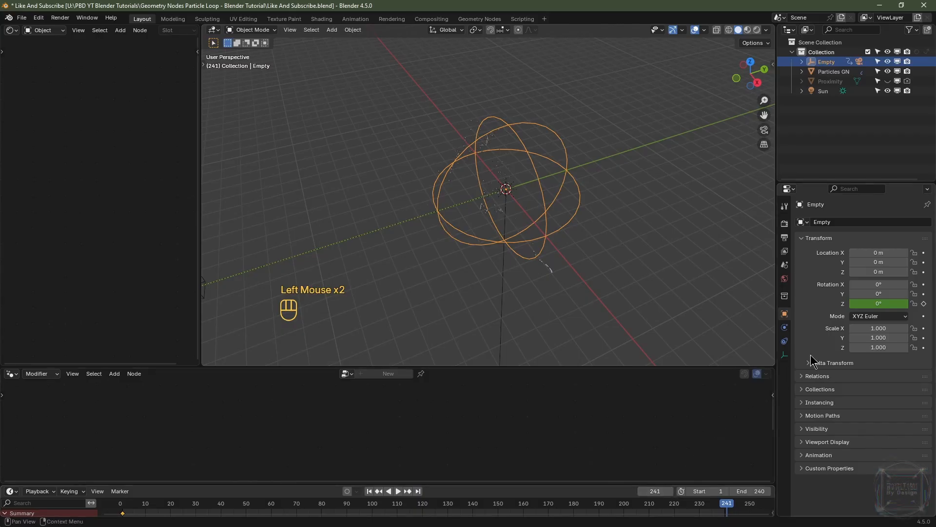
pyautogui.click(877, 303)
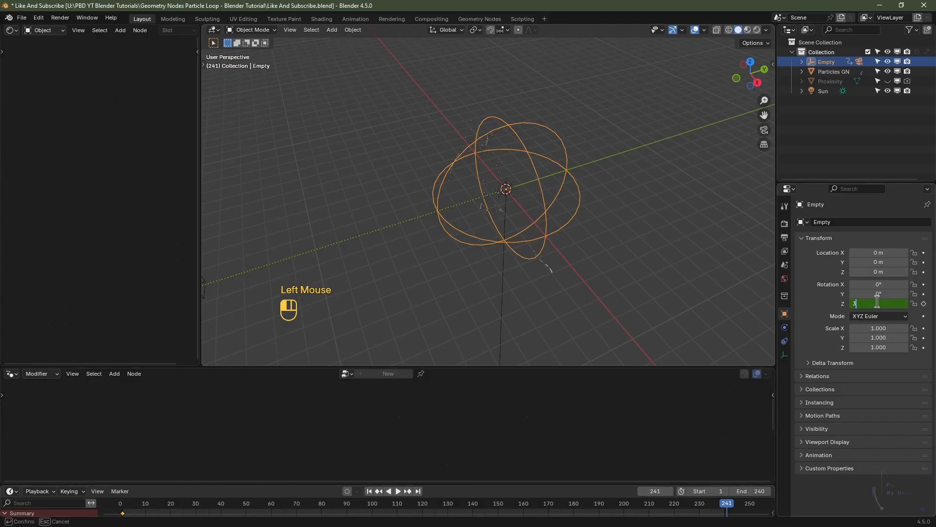
pyautogui.write('360')
pyautogui.press('Return')
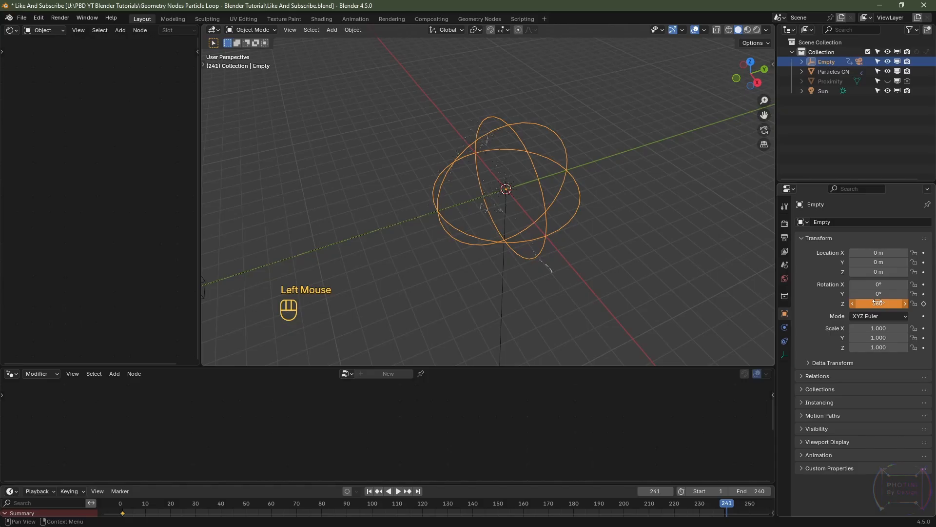
pyautogui.click(924, 303)
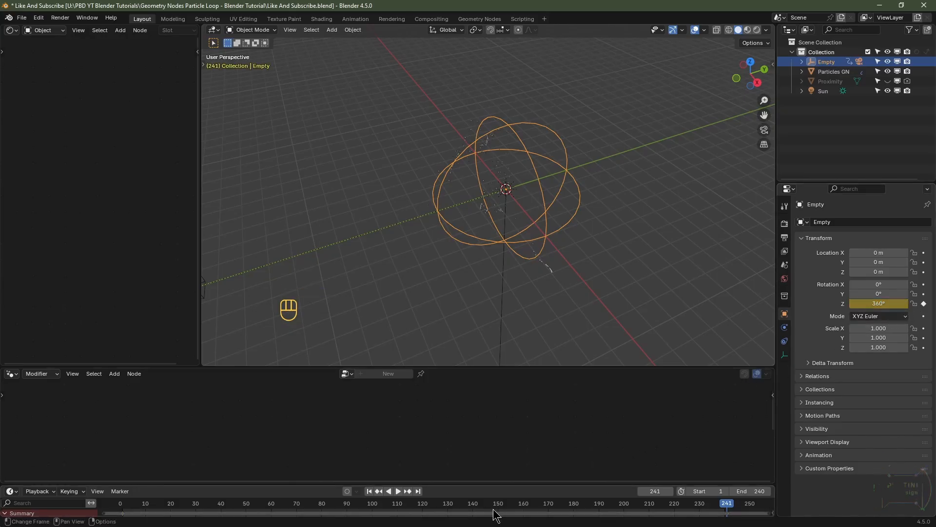
# Step: Set the interpolation of both rotation keyframes to Linear
pyautogui.press('a')
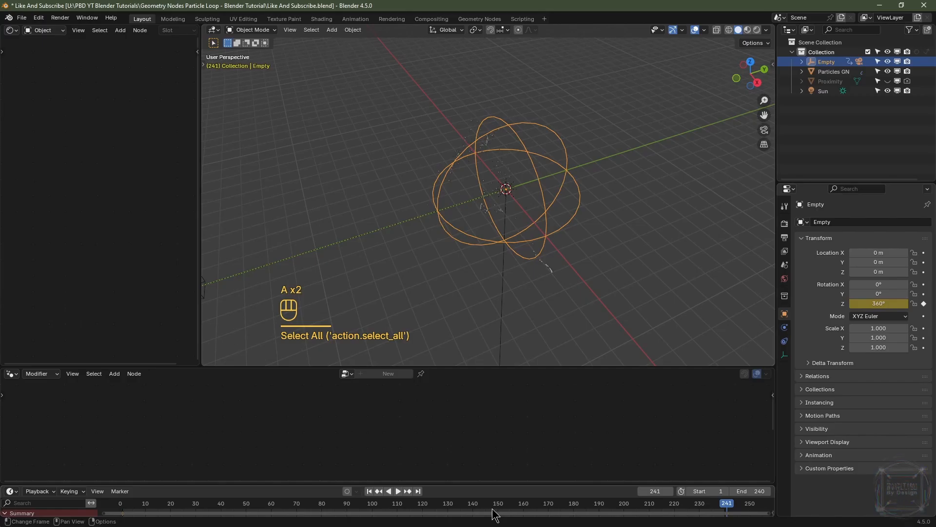
pyautogui.press('t')
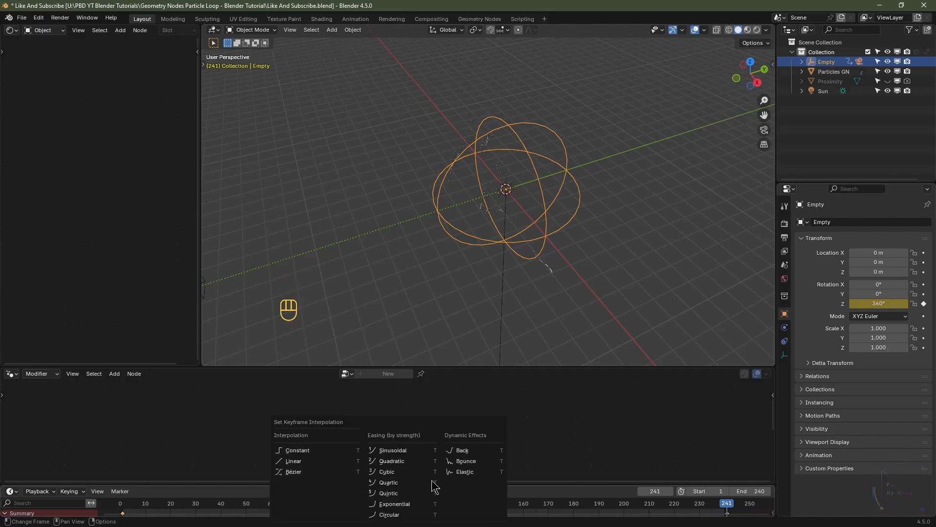
pyautogui.click(293, 461)
# Step: Play back the orbit animation through the camera view, then return to the first frame
pyautogui.press('KP_0')
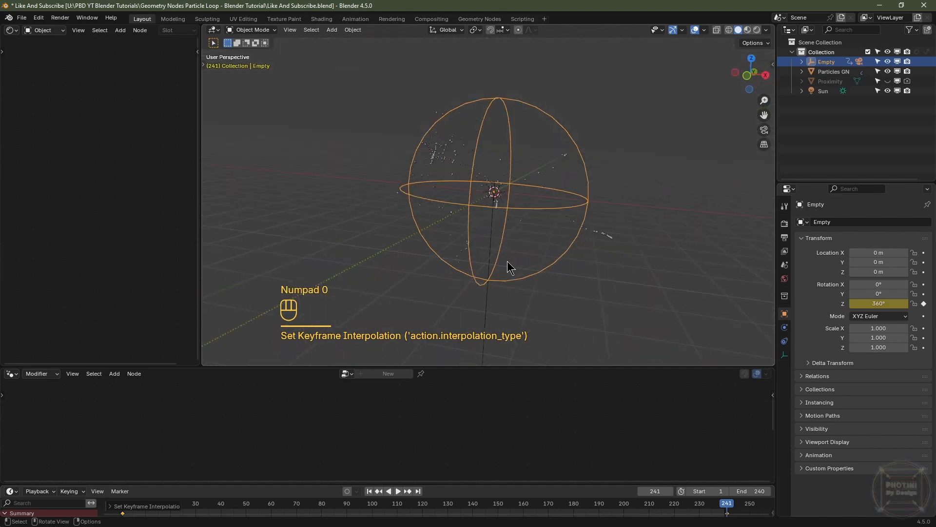
pyautogui.click(674, 56)
pyautogui.press('space')
pyautogui.press('space')
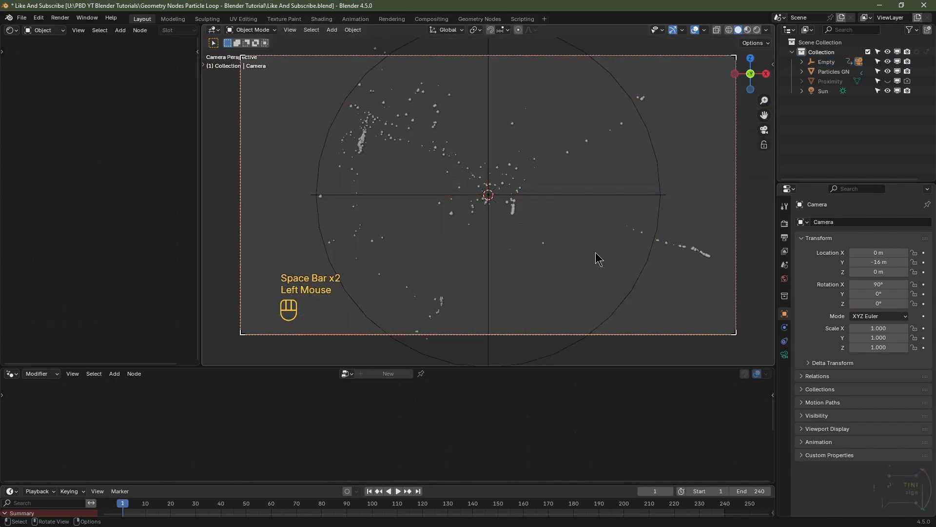
pyautogui.press('space')
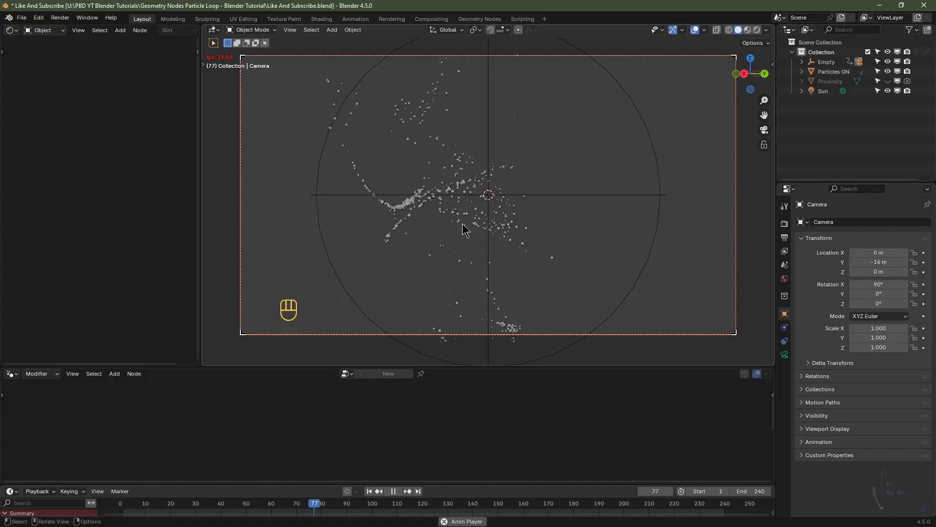
pyautogui.press('space')
pyautogui.click(369, 491)
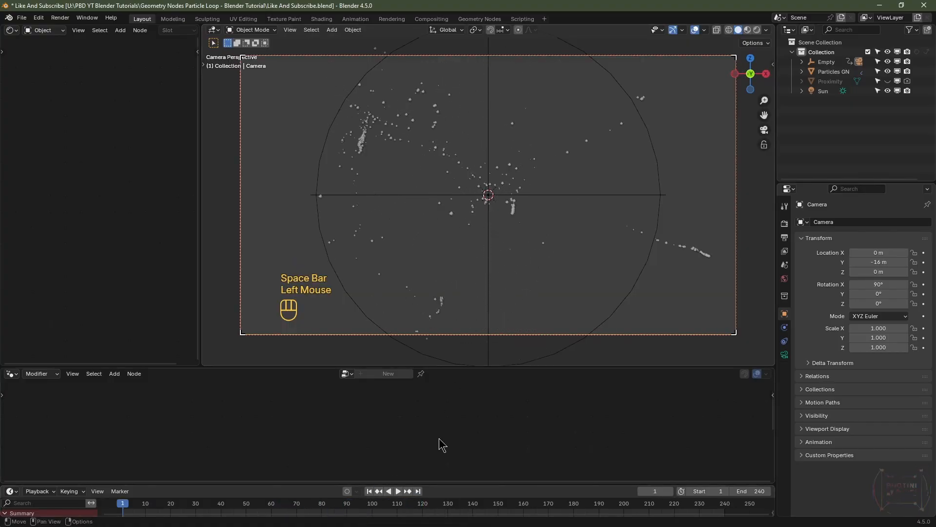
# Step: Switch to the Compositing workspace, enable compositing nodes and fit the backdrop to the editor
pyautogui.click(432, 18)
pyautogui.click(122, 32)
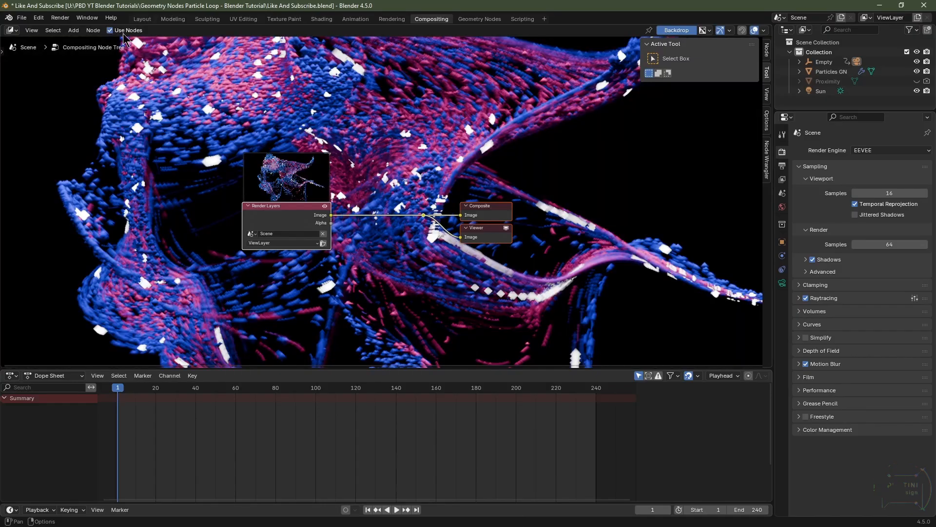
pyautogui.click(766, 94)
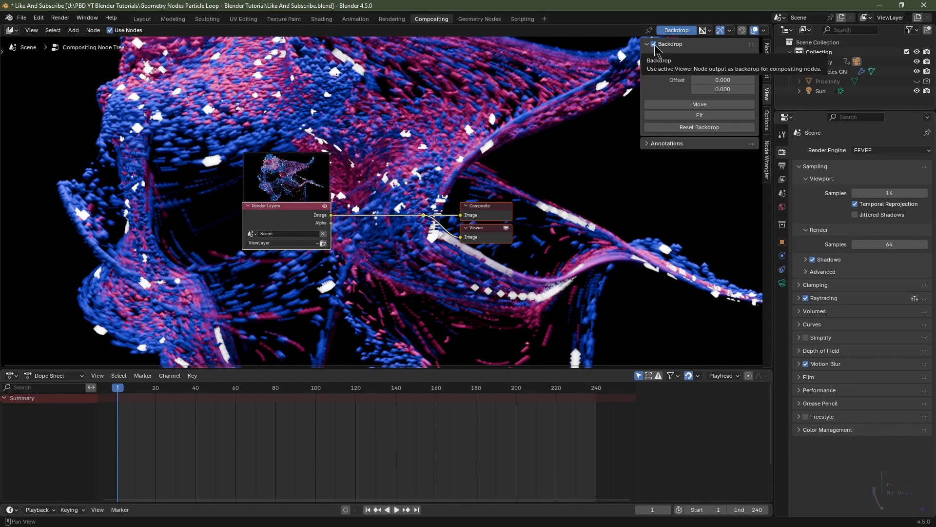
pyautogui.moveTo(499, 369); pyautogui.dragTo(499, 471)
pyautogui.click(685, 116)
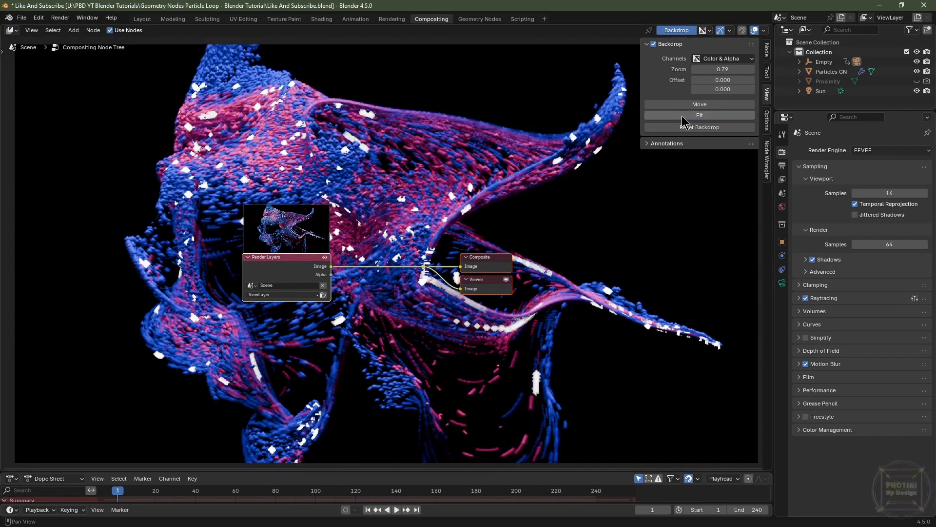
pyautogui.press('n')
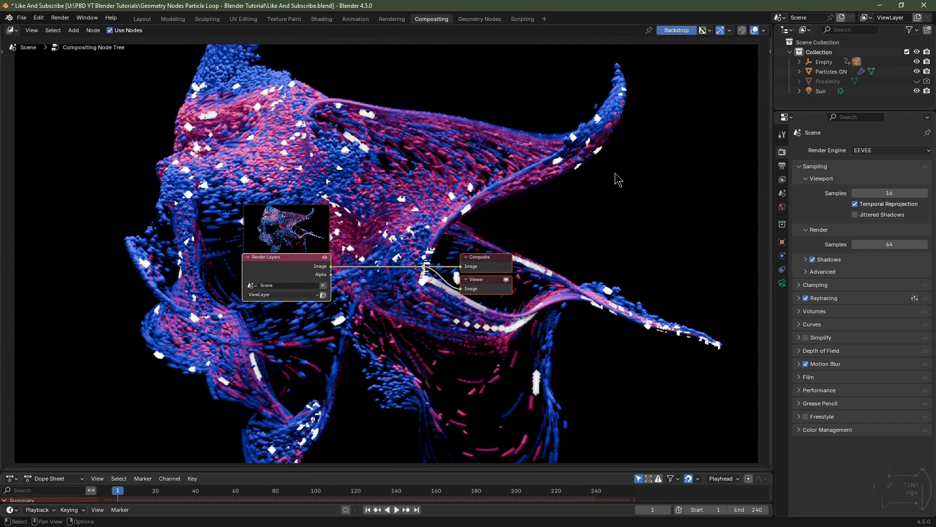
# Step: Insert a Glare node on the link between Render Layers and the Composite output
pyautogui.scroll(7, 313, 267)
pyautogui.click(322, 261)
pyautogui.moveTo(320, 255); pyautogui.dragTo(131, 255)
pyautogui.hotkey('shift', 'a')
pyautogui.moveTo(313, 328)
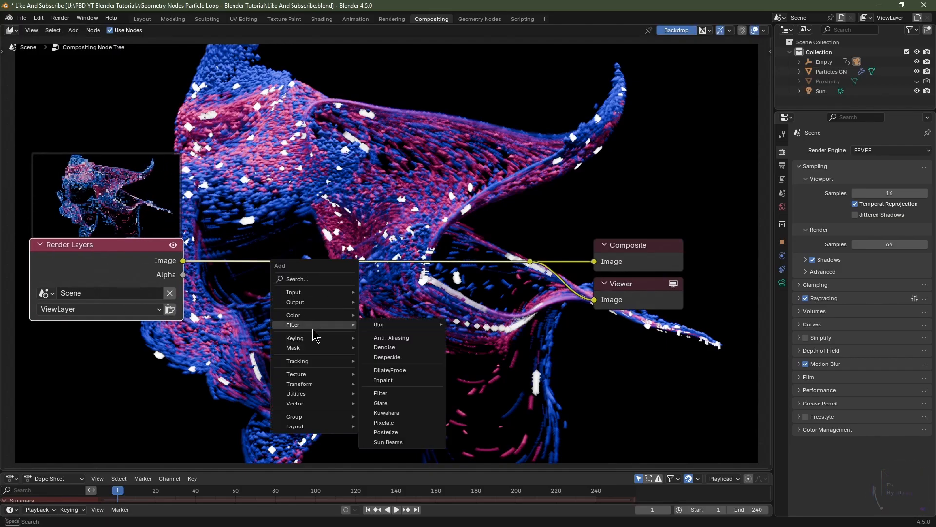
pyautogui.click(407, 403)
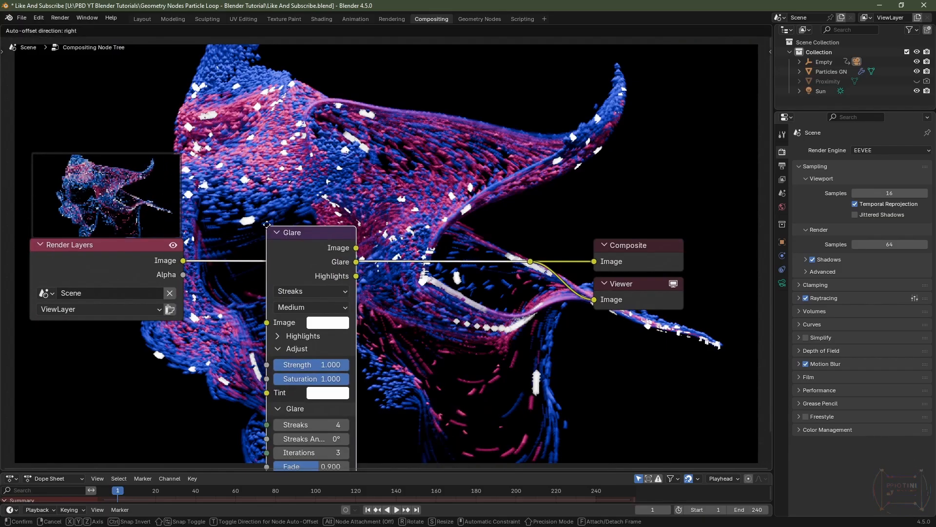
pyautogui.click(267, 182)
# Step: Set the Glare node to Bloom with a size of 0.05 and a strength of 0.1
pyautogui.click(314, 249)
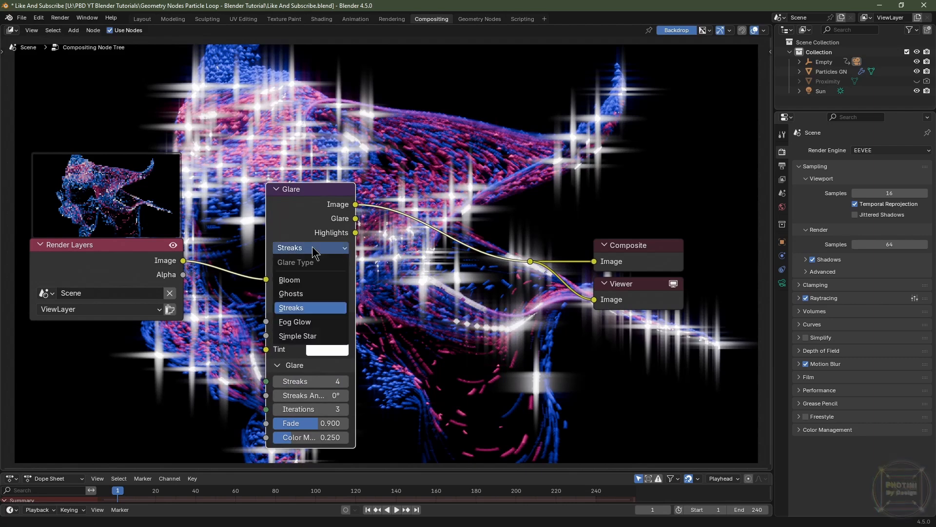
pyautogui.click(302, 280)
pyautogui.click(321, 382)
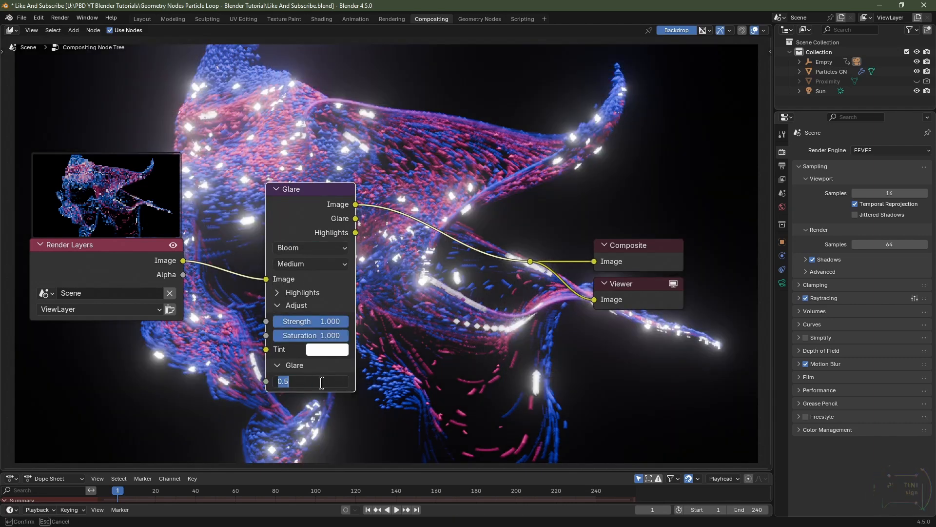
pyautogui.write('.1')
pyautogui.press('Return')
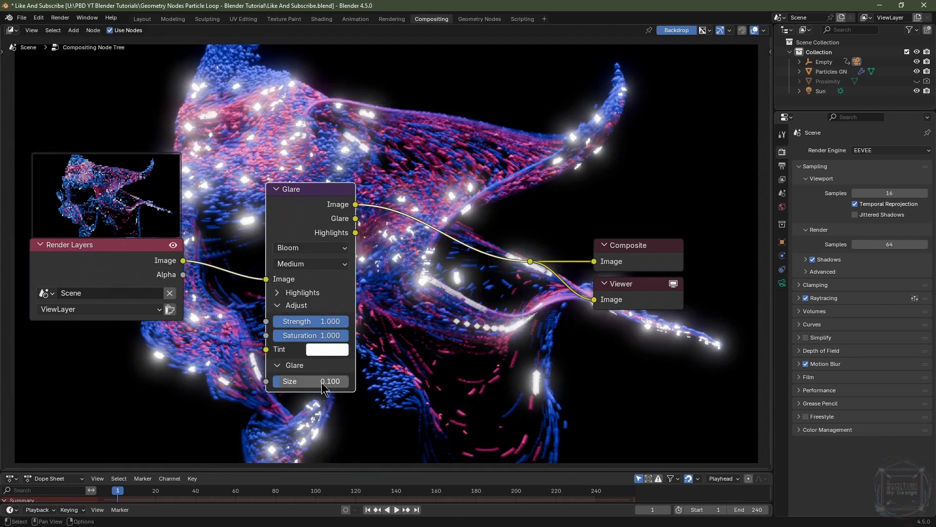
pyautogui.click(321, 382)
pyautogui.press('Return')
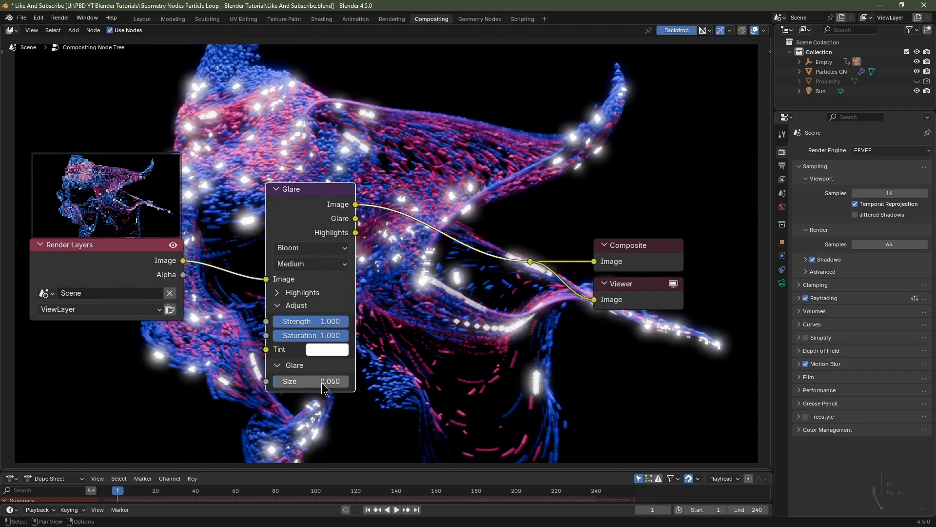
pyautogui.click(318, 321)
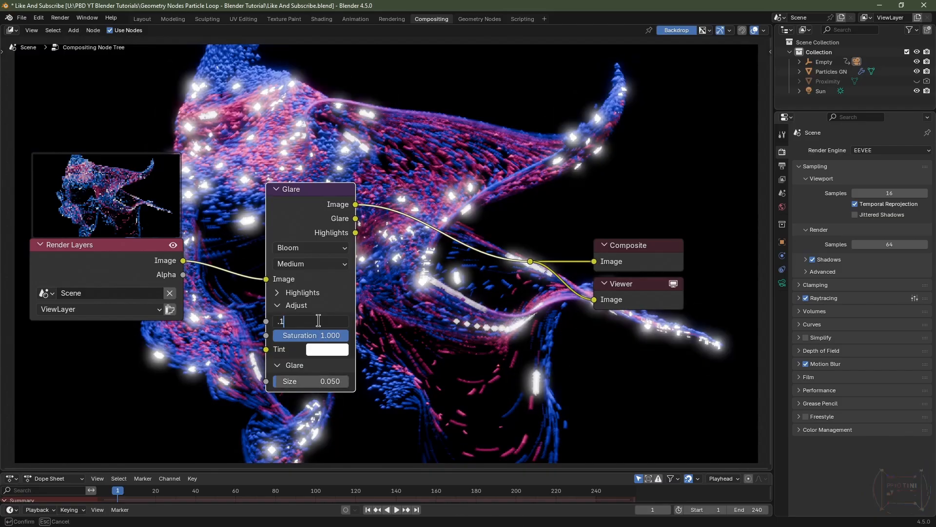
pyautogui.write('.1')
pyautogui.press('Return')
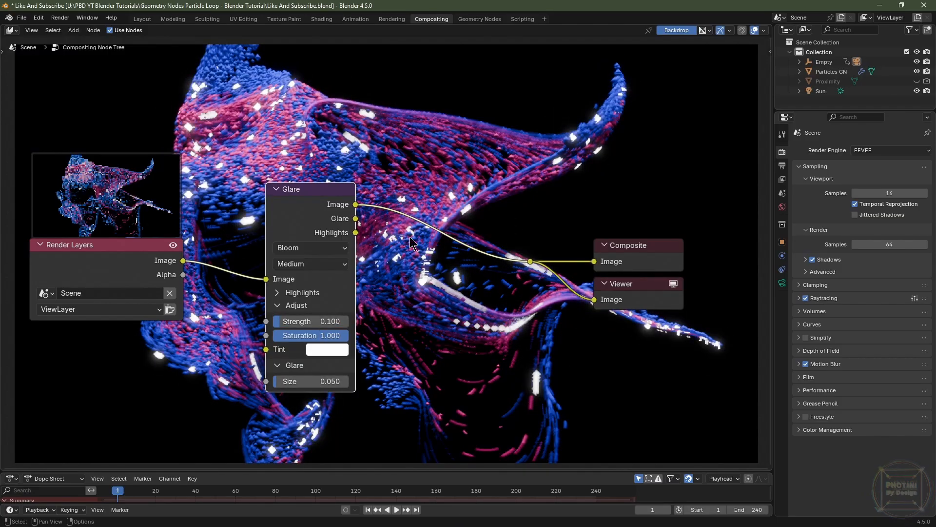
# Step: In the Layout viewport's rendered shading, connect the bottom Color Ramp's color to the Principled BSDF's Emission Color
pyautogui.click(146, 19)
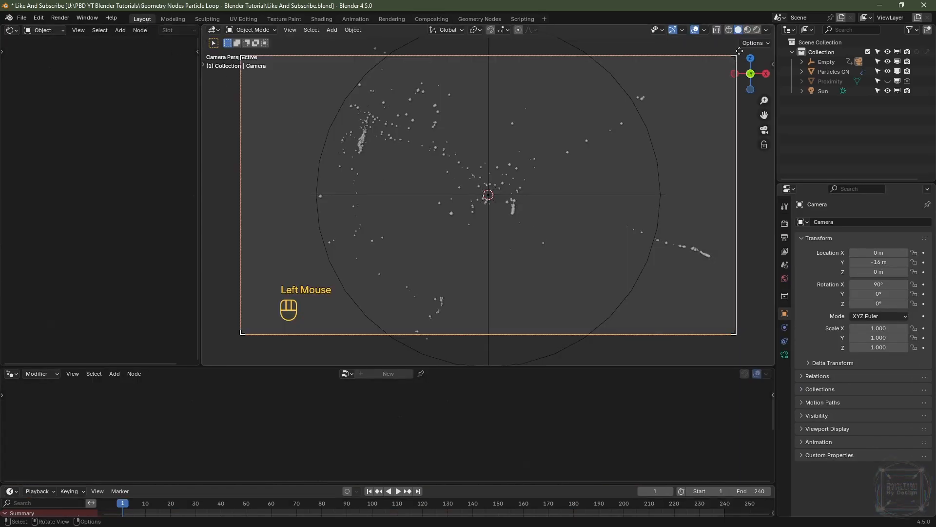
pyautogui.click(757, 31)
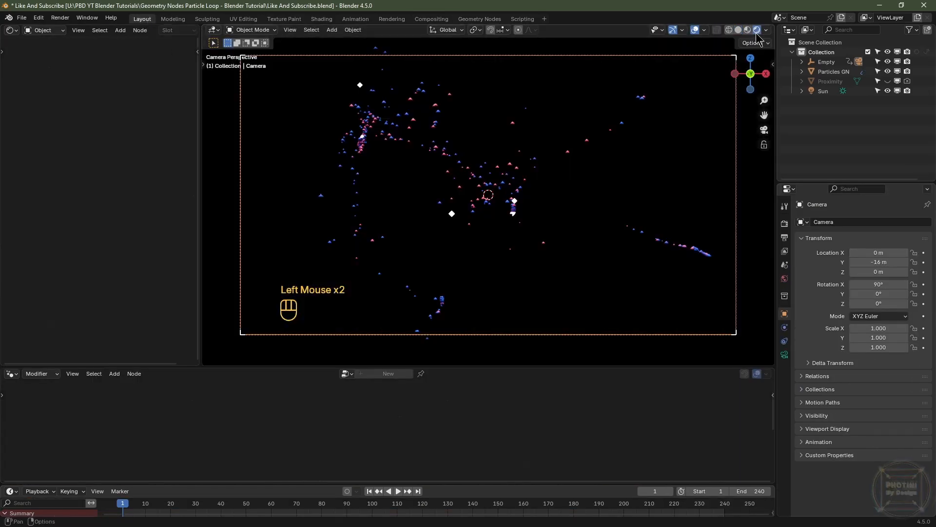
pyautogui.click(481, 184)
pyautogui.moveTo(203, 215); pyautogui.dragTo(432, 228)
pyautogui.scroll(4, 271, 271)
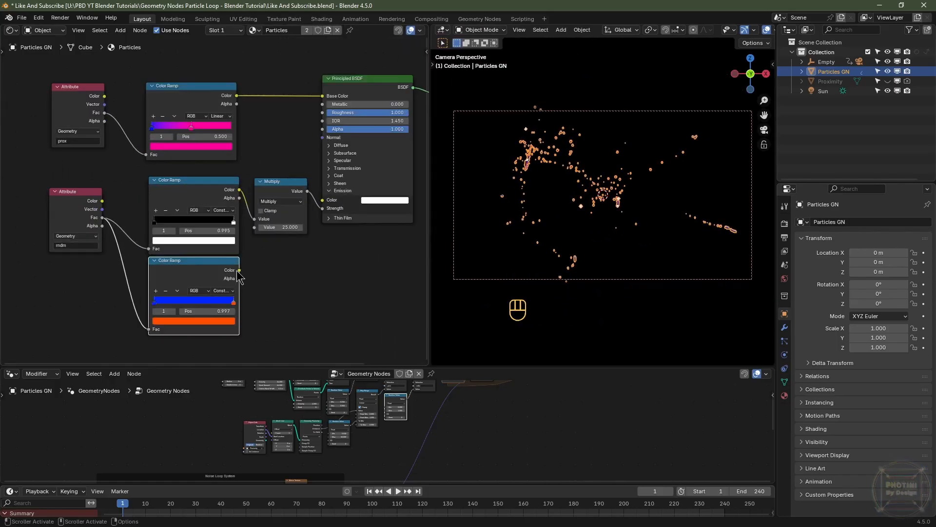
pyautogui.moveTo(239, 269); pyautogui.dragTo(323, 200)
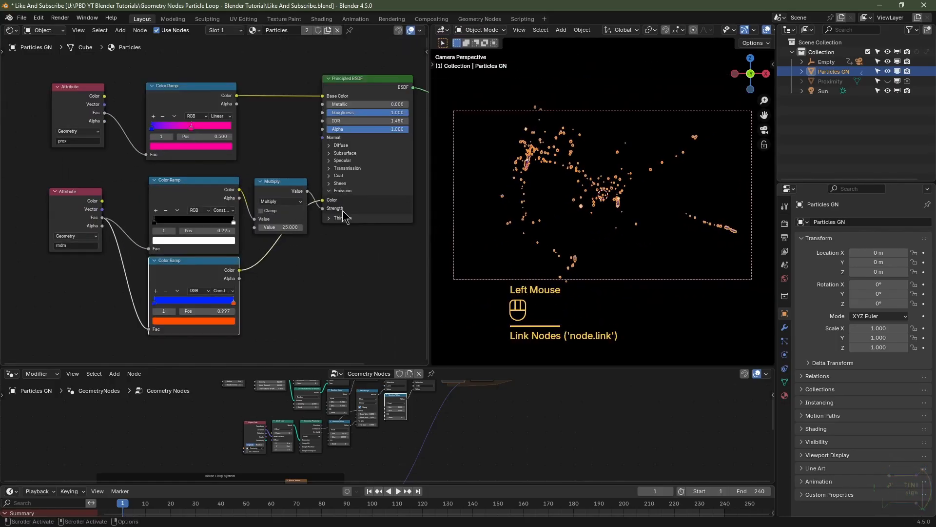
# Step: Render the current frame and inspect the result
pyautogui.press('F12')
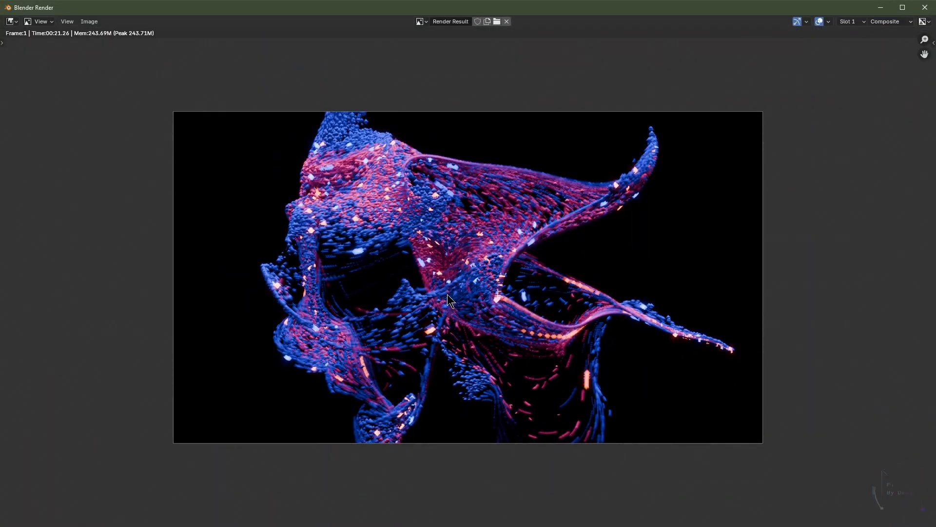
pyautogui.scroll(1, 398, 257)
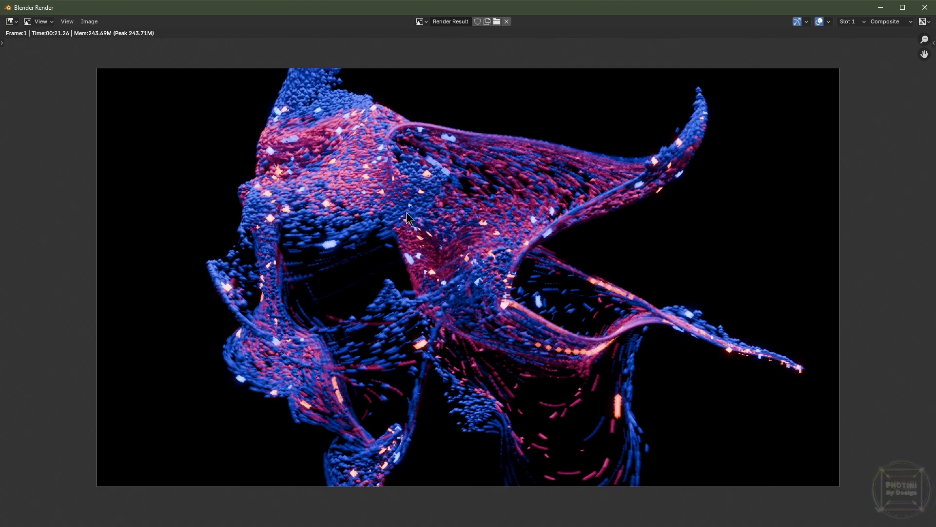
pyautogui.click(928, 10)
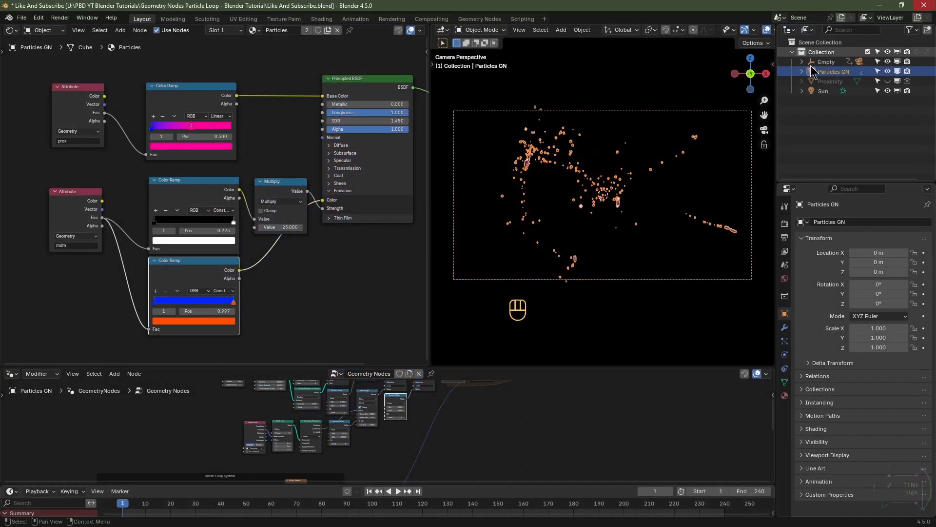
# Step: Set the Multiply node's value feeding the emission strength to 10
pyautogui.scroll(3, 309, 271)
pyautogui.moveTo(315, 272); pyautogui.dragTo(266, 270, button='middle')
pyautogui.click(259, 229)
pyautogui.click(259, 263)
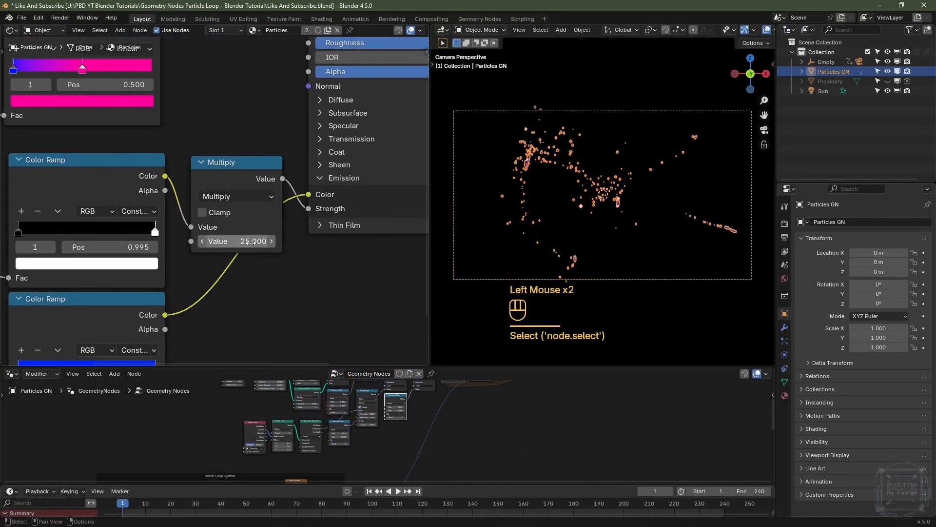
pyautogui.click(238, 240)
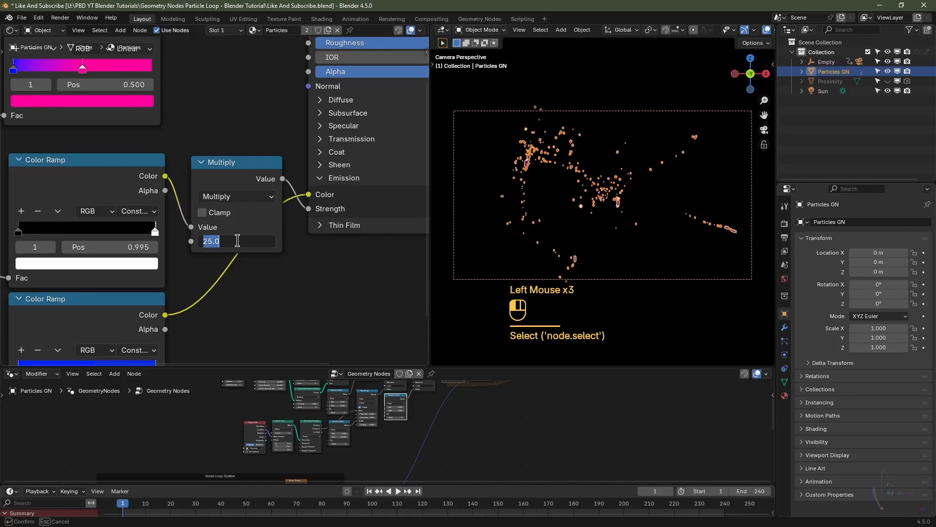
pyautogui.write('2')
pyautogui.press('Return')
# Step: Render the frame again and inspect the emission result
pyautogui.press('F12')
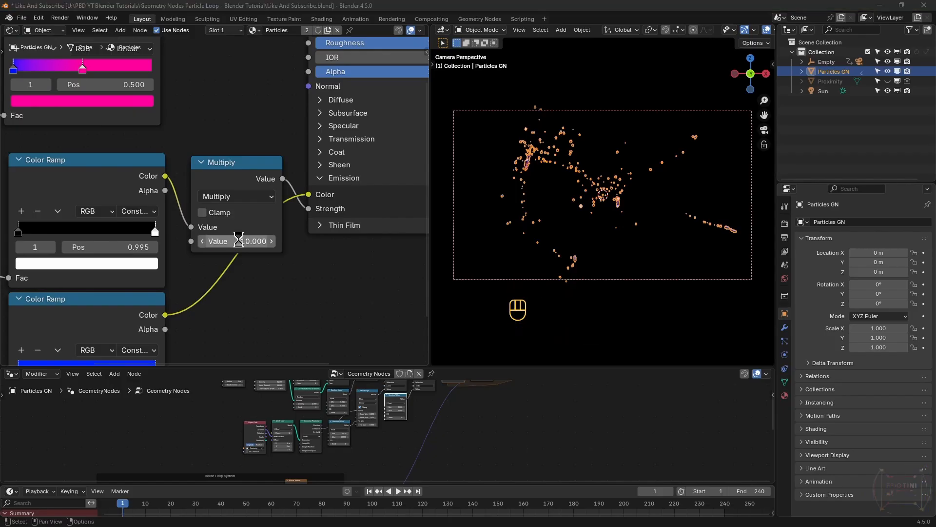
pyautogui.scroll(-2, 478, 220)
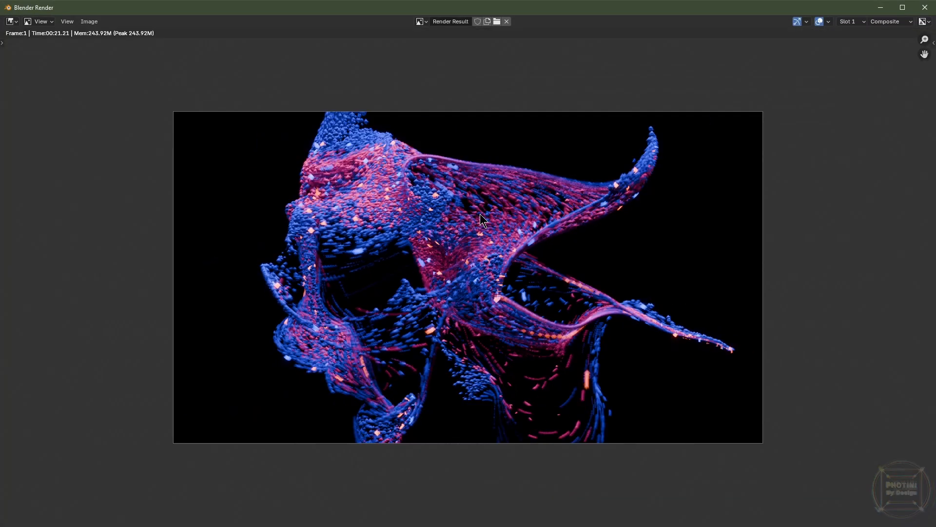
pyautogui.scroll(2, 478, 220)
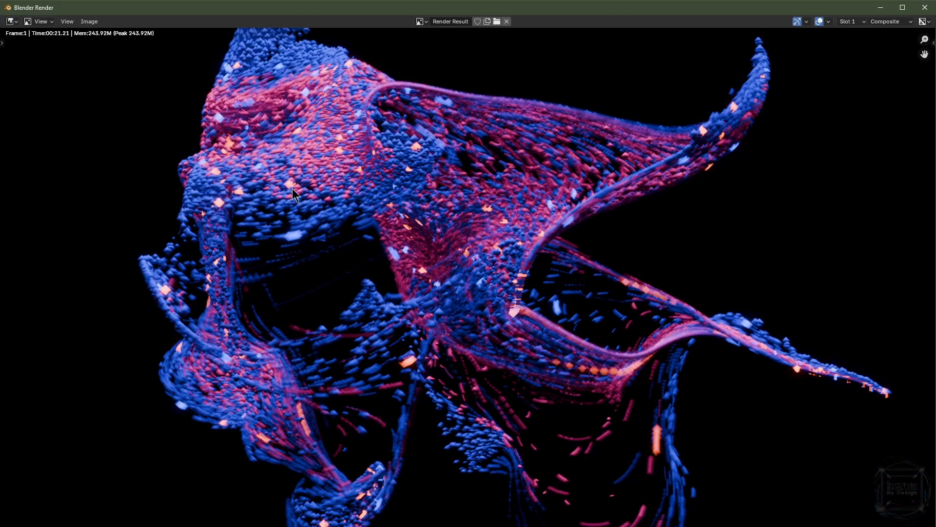
pyautogui.press('Escape')
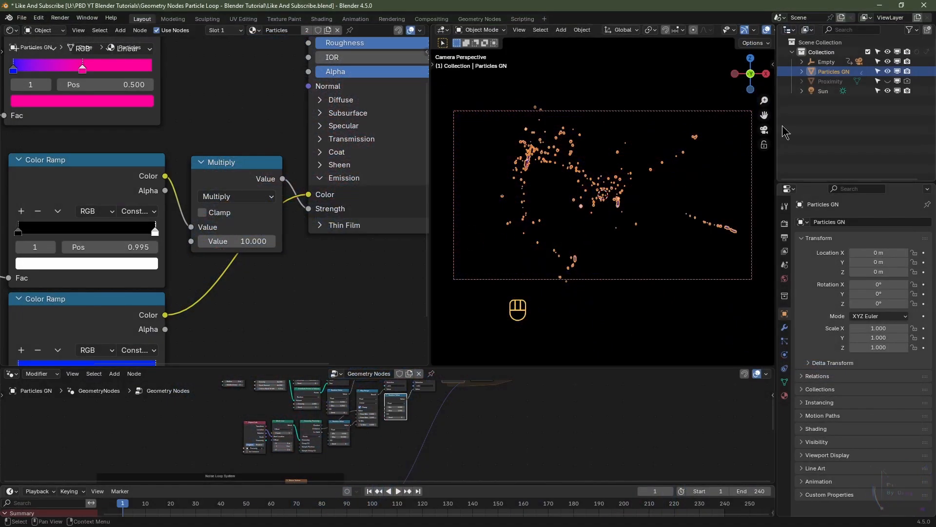
# Step: Set the Sun light's strength to 7.5
pyautogui.click(825, 91)
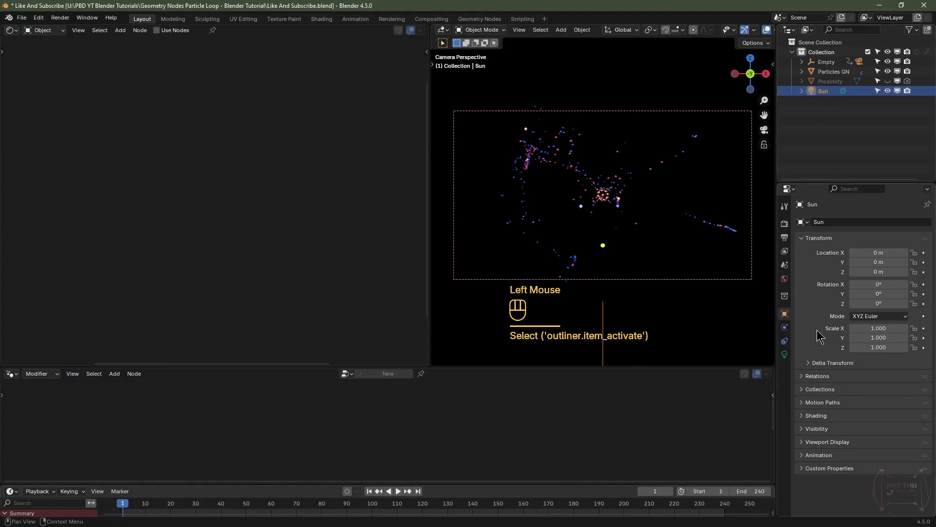
pyautogui.click(785, 355)
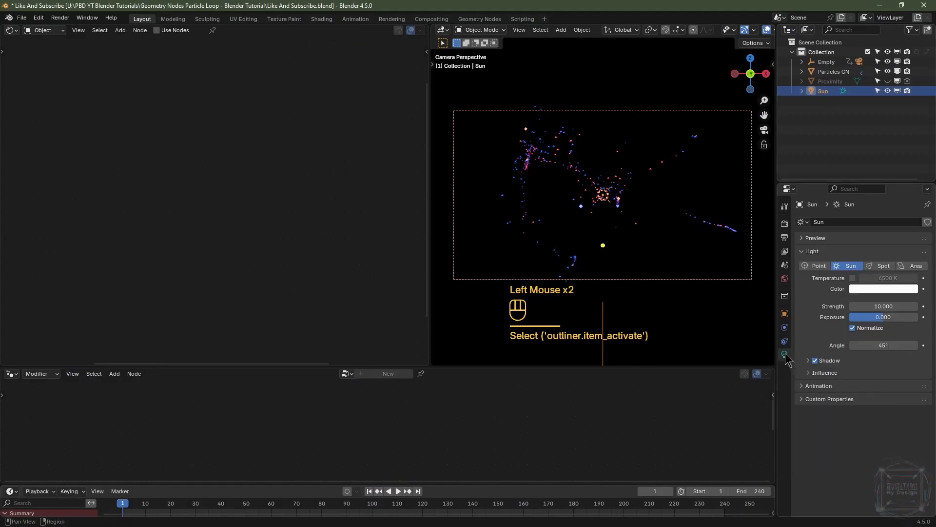
pyautogui.click(880, 306)
pyautogui.write('7')
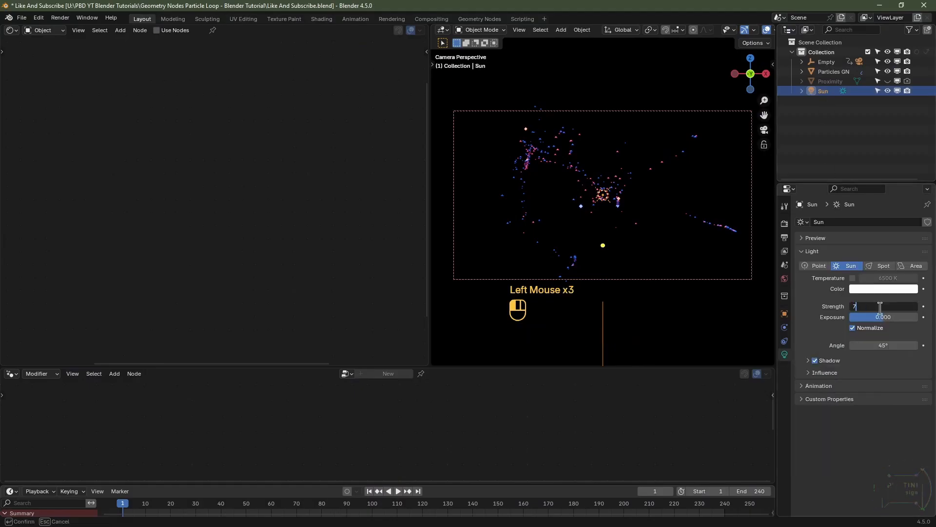
pyautogui.write('.5')
pyautogui.click(880, 312)
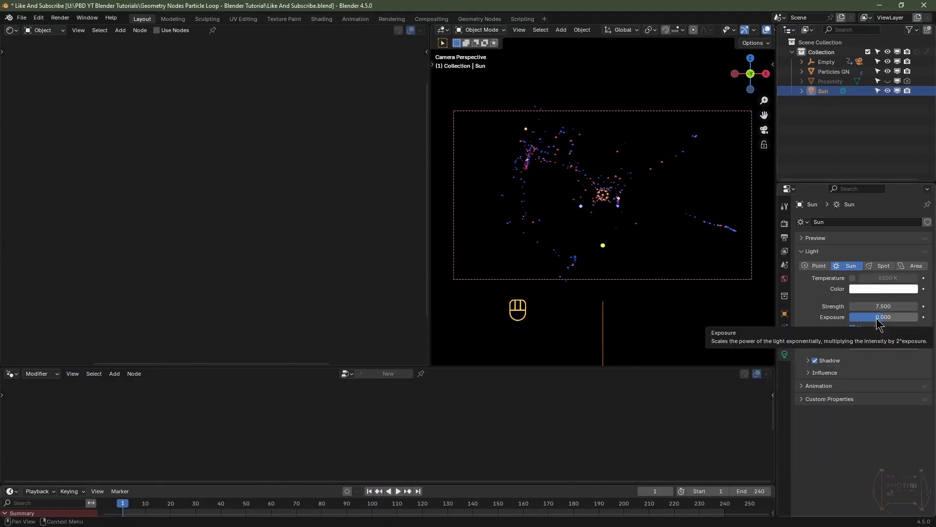
# Step: Render the current frame with the stronger sun and zoom in to inspect the result
pyautogui.click(785, 223)
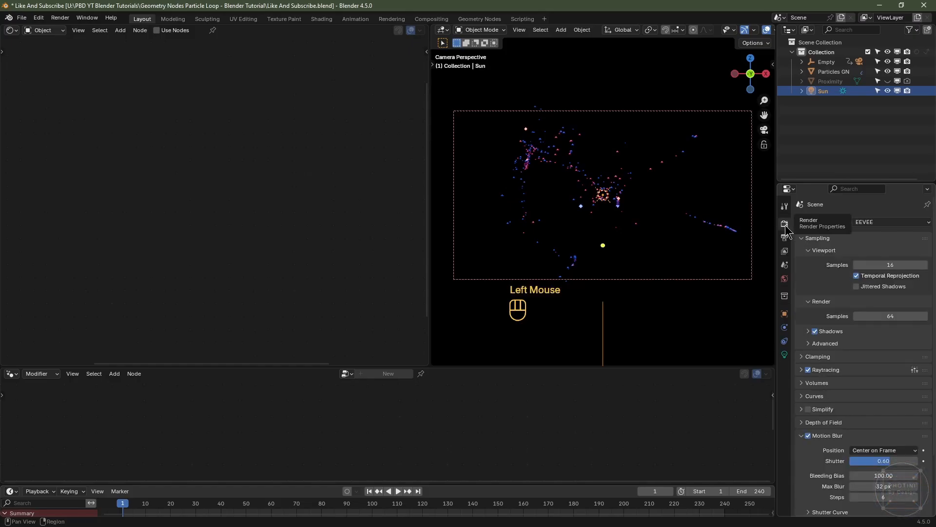
pyautogui.click(561, 172)
pyautogui.press('F12')
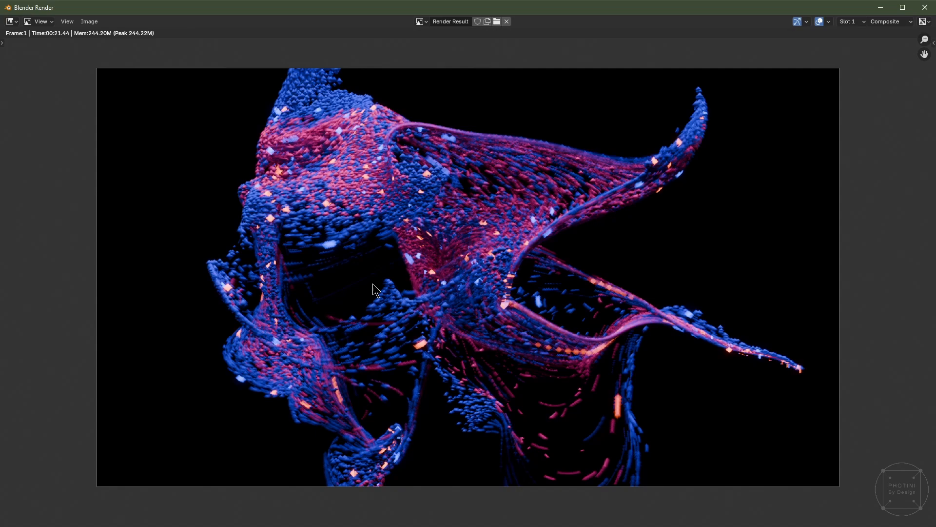
pyautogui.scroll(3, 376, 284)
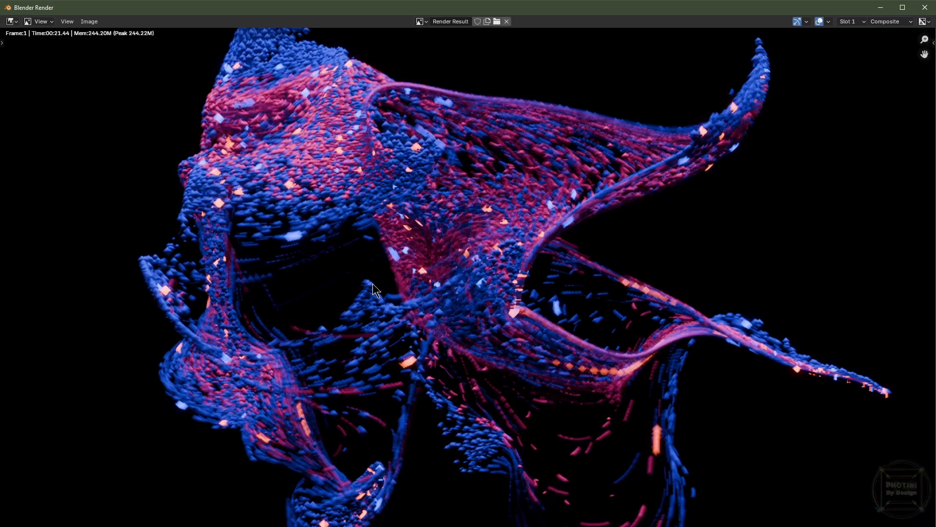
pyautogui.scroll(-3, 376, 284)
pyautogui.scroll(4, 379, 286)
pyautogui.scroll(-1, 489, 294)
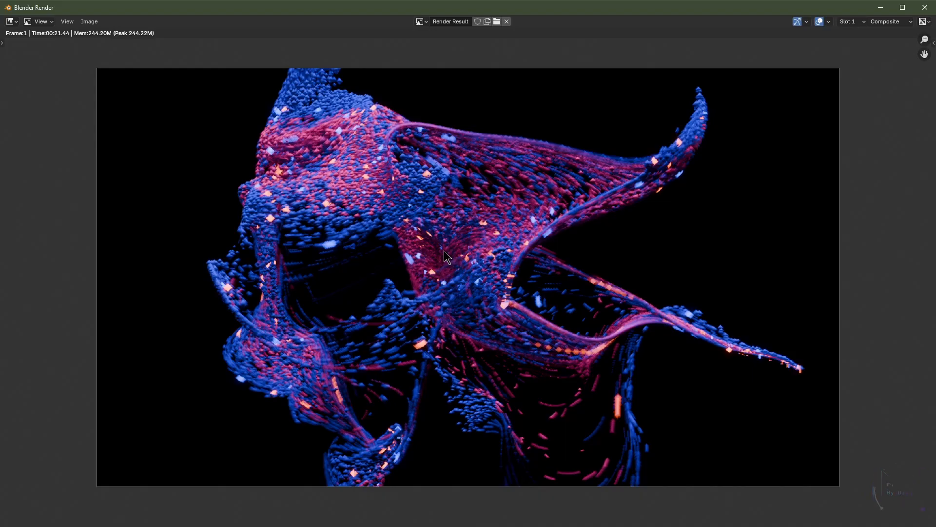
pyautogui.press('Escape')
# Step: Select the camera, set its focal length to 24 mm and move its Y location to -10 m
pyautogui.click(623, 112)
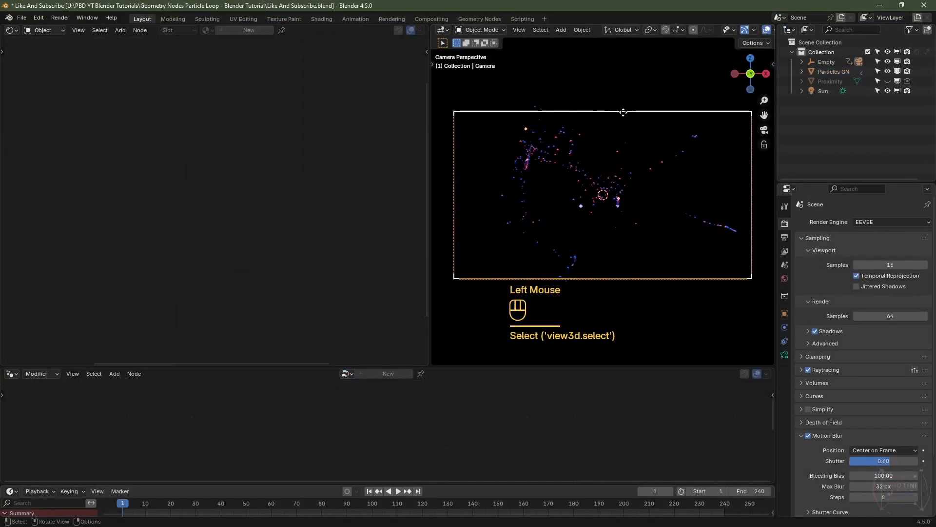
pyautogui.click(785, 355)
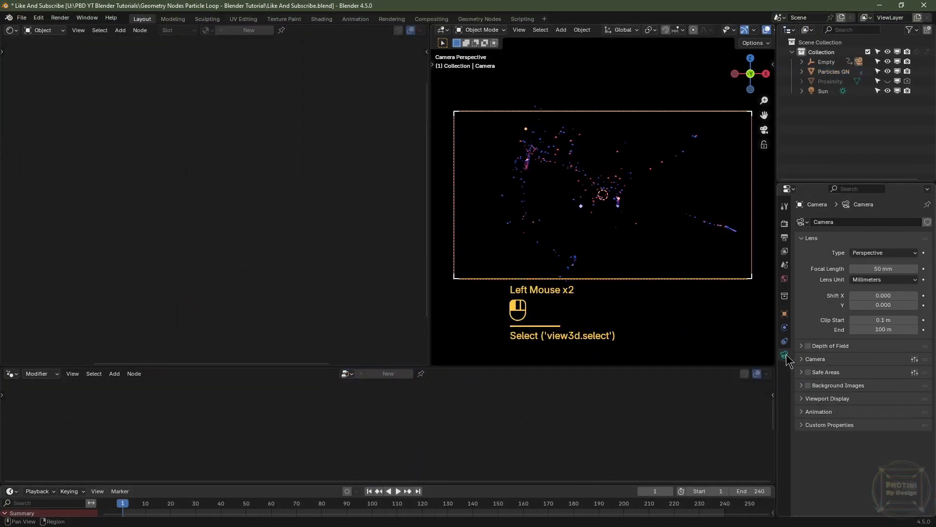
pyautogui.click(877, 265)
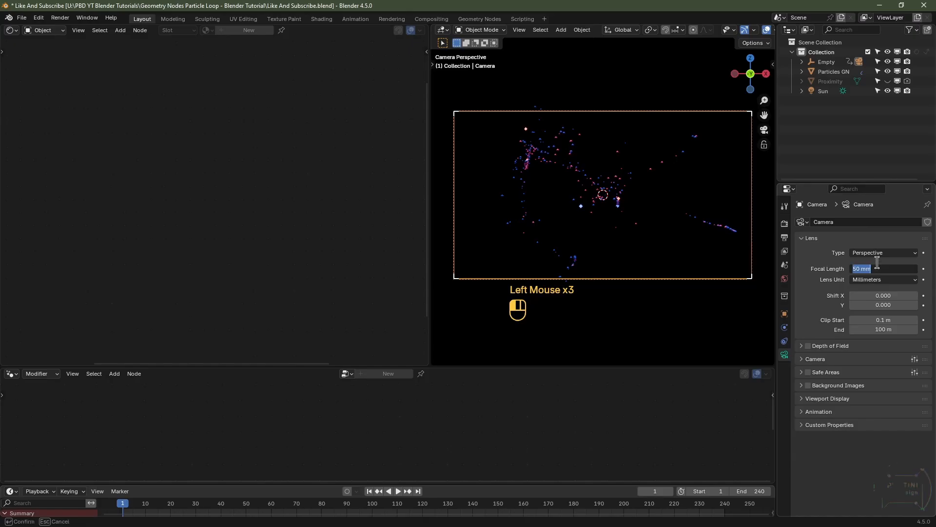
pyautogui.write('24')
pyautogui.press('Return')
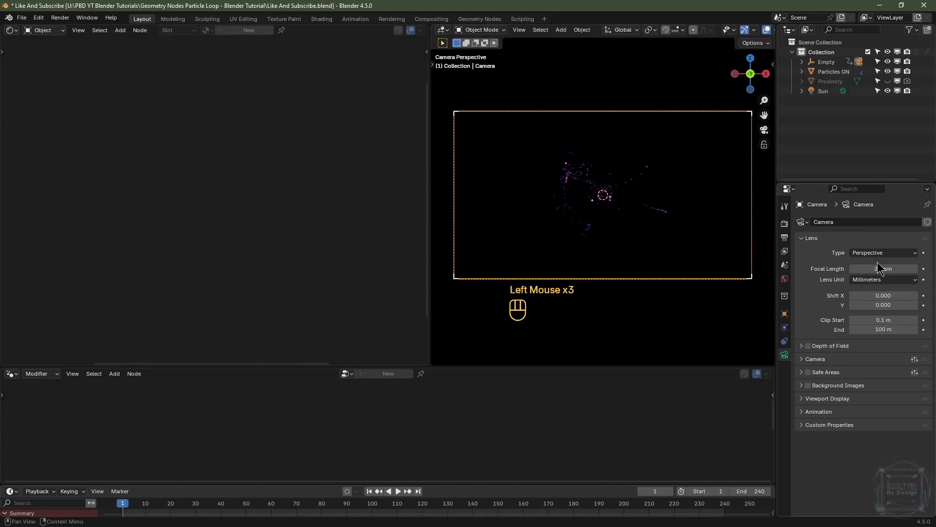
pyautogui.click(785, 313)
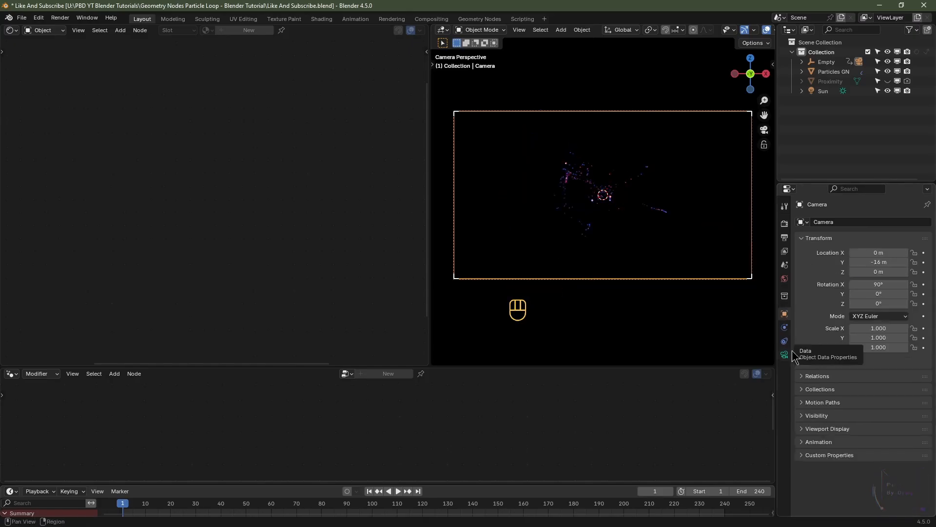
pyautogui.moveTo(879, 261)
pyautogui.keyDown('ctrl'); pyautogui.mouseDown()
pyautogui.moveTo(903, 262)
pyautogui.moveTo(870, 262)
pyautogui.mouseUp(); pyautogui.keyUp('ctrl')
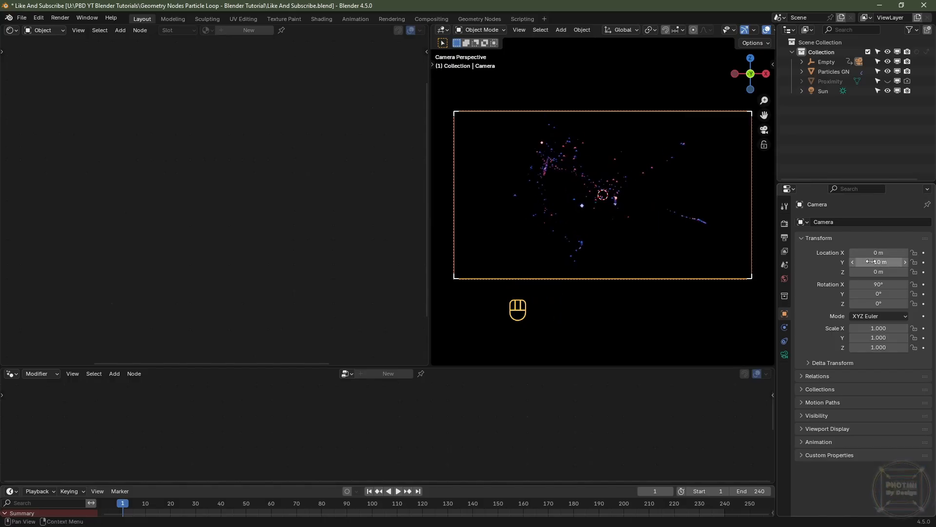
# Step: Render the frame with the new camera framing and zoom around to inspect the result
pyautogui.press('F12')
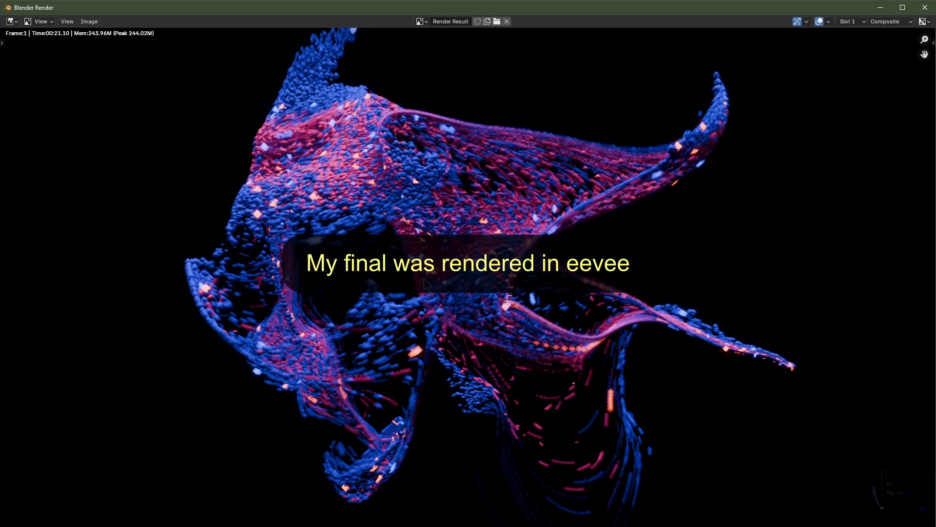
pyautogui.scroll(5, 423, 278)
pyautogui.moveTo(396, 341); pyautogui.dragTo(476, 345, button='middle')
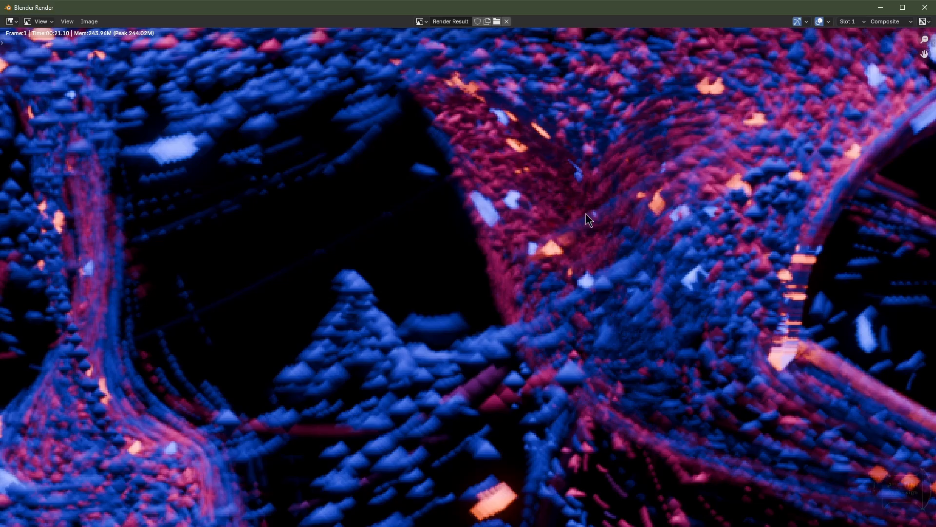
pyautogui.press('Home')
pyautogui.moveTo(565, 252); pyautogui.dragTo(498, 265, button='middle')
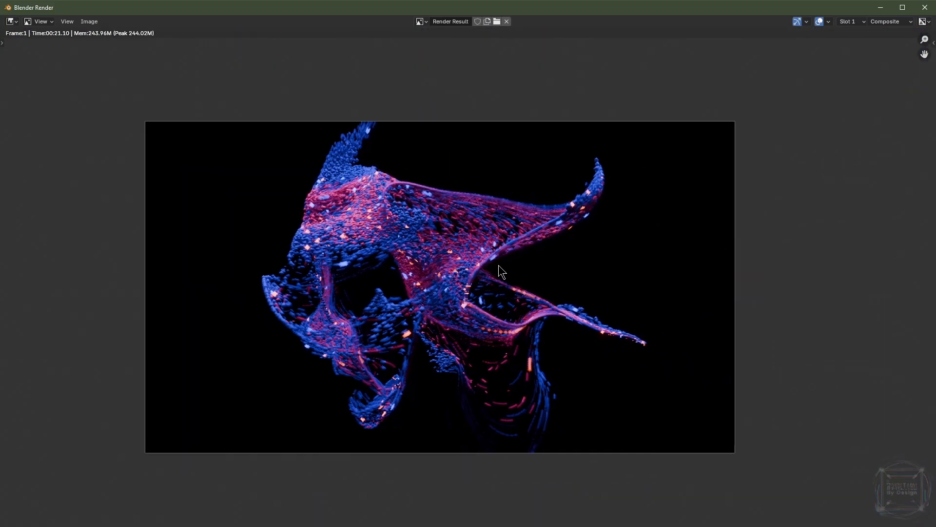
pyautogui.scroll(1, 498, 265)
# Step: Switch the render result to Slot 2 and close the render window
pyautogui.click(849, 22)
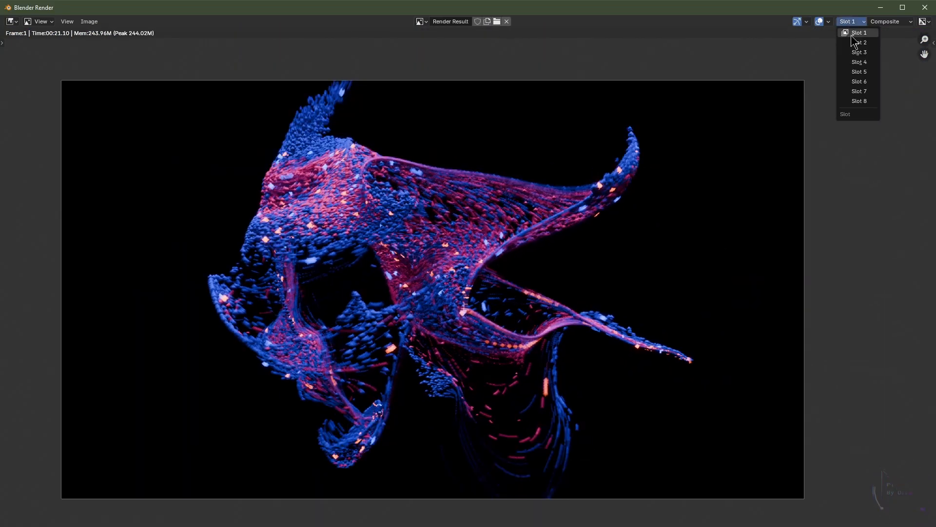
pyautogui.click(857, 43)
pyautogui.click(927, 8)
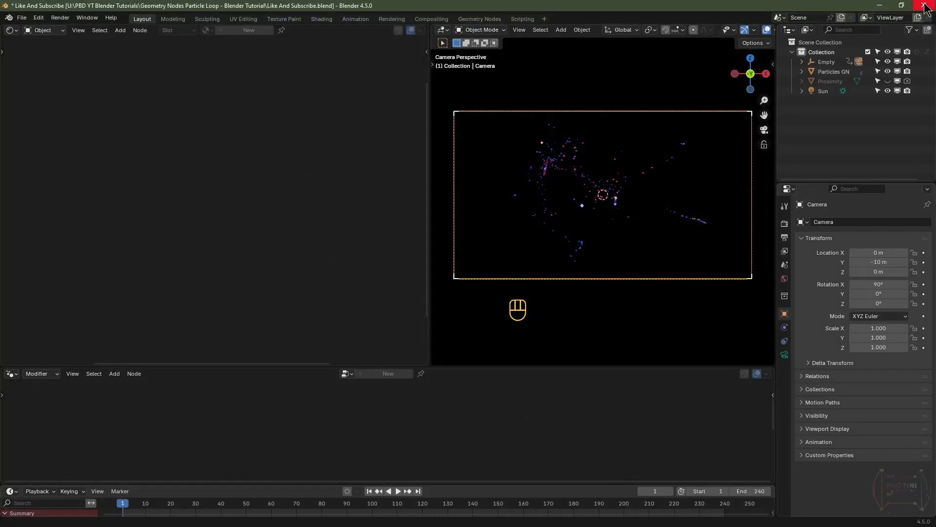
# Step: Switch the render engine to Cycles and set the device to GPU Compute
pyautogui.click(785, 225)
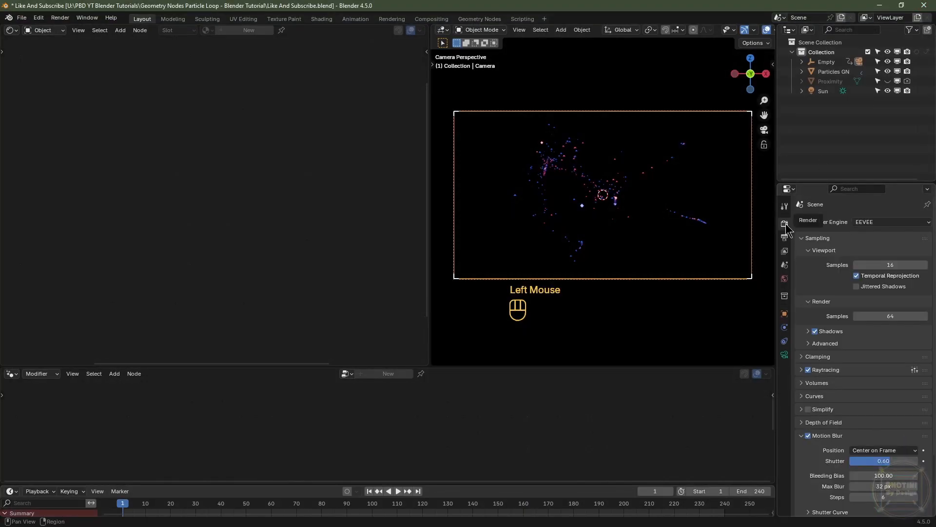
pyautogui.click(872, 223)
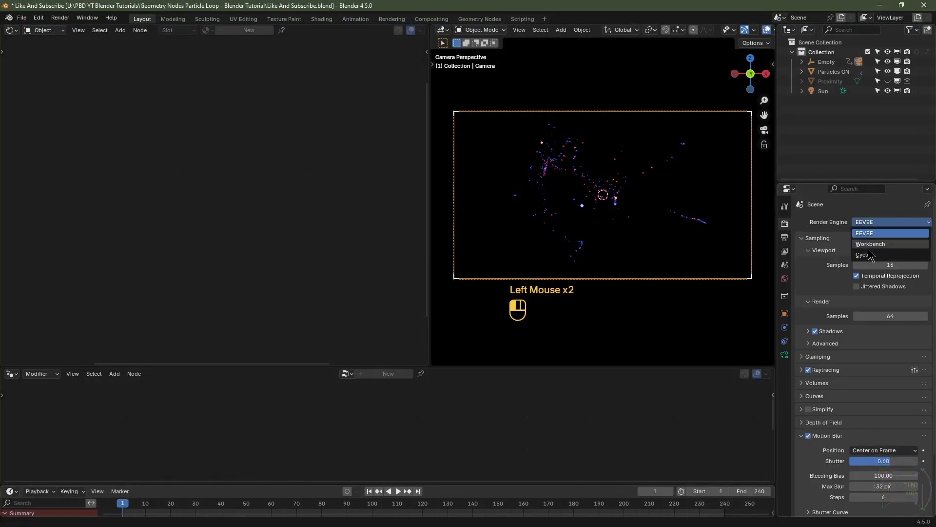
pyautogui.click(871, 260)
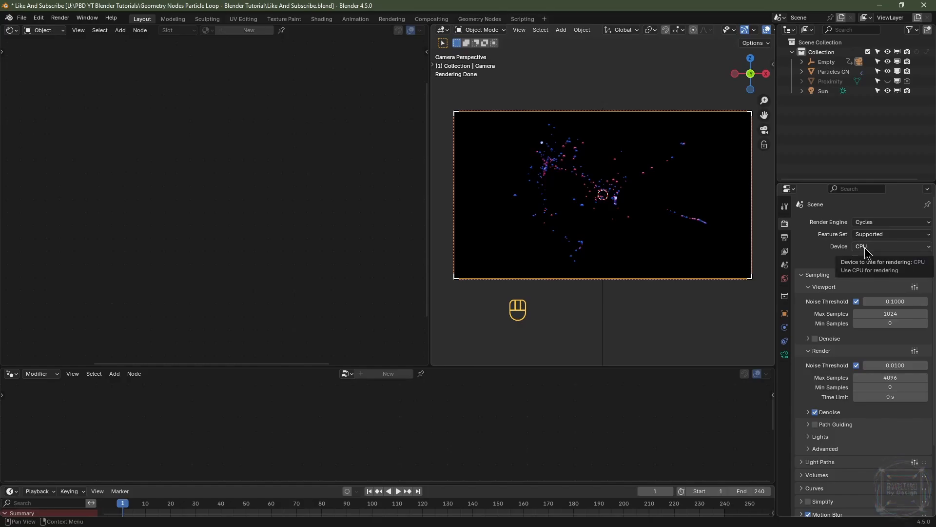
pyautogui.click(867, 248)
pyautogui.click(871, 266)
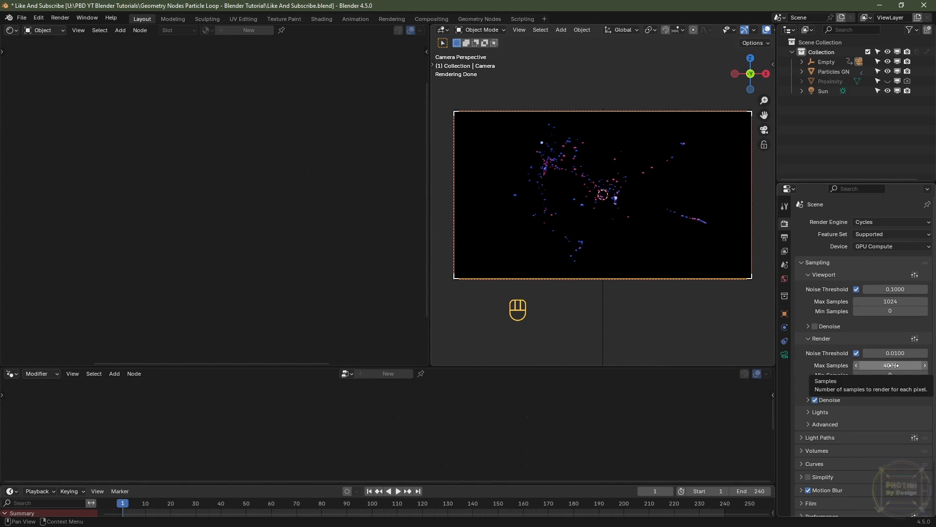
# Step: Set the render Max Samples to 1024
pyautogui.click(892, 366)
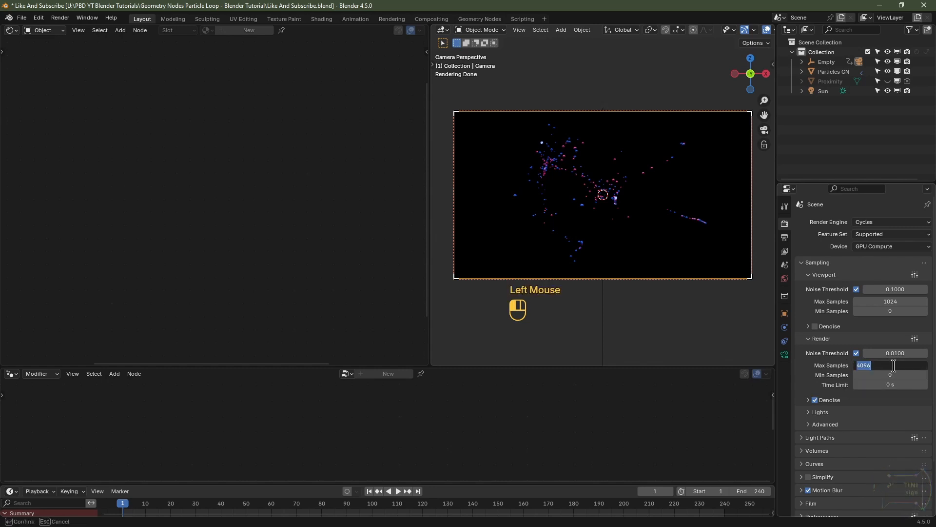
pyautogui.write('1024')
pyautogui.press('Return')
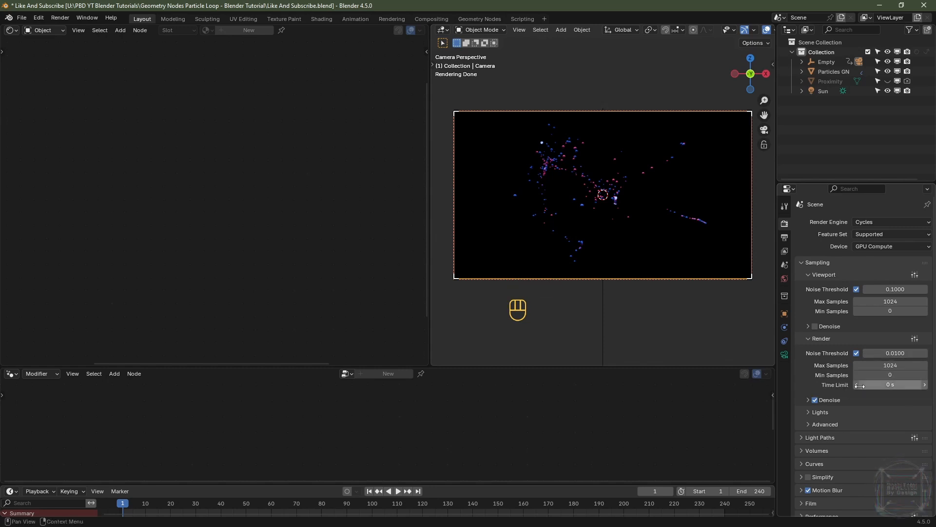
# Step: Expand the Lights sampling settings and disable Light Tree
pyautogui.click(818, 413)
pyautogui.scroll(-2, 809, 412)
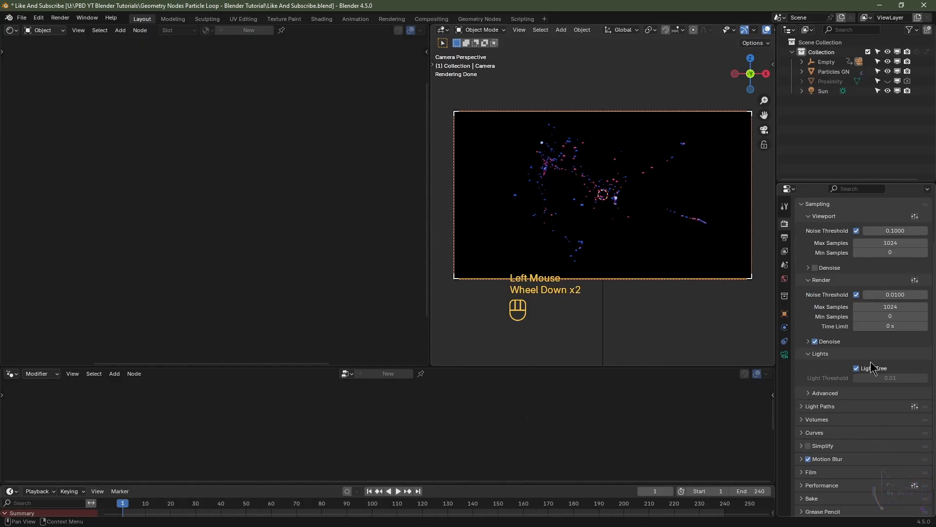
pyautogui.click(862, 372)
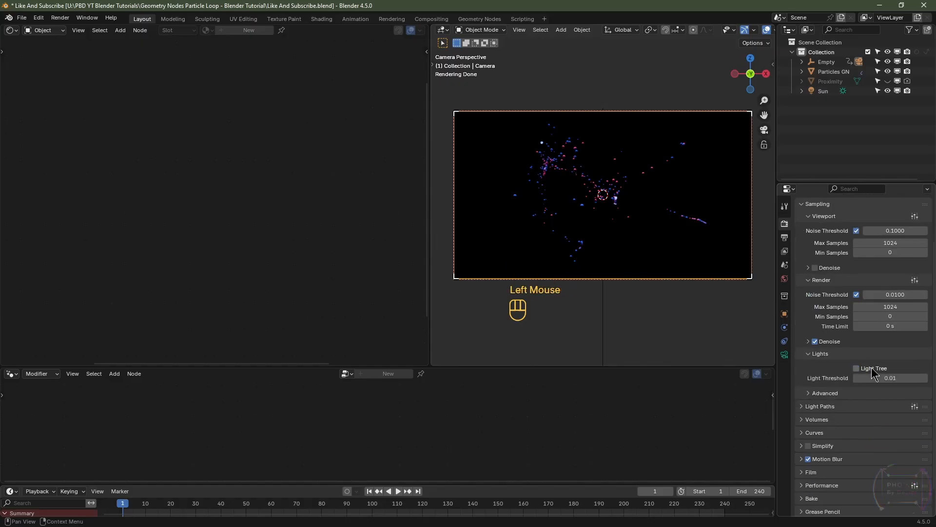
# Step: Expand Light Paths and disable both Reflective and Refractive caustics
pyautogui.click(820, 407)
pyautogui.scroll(-2, 819, 400)
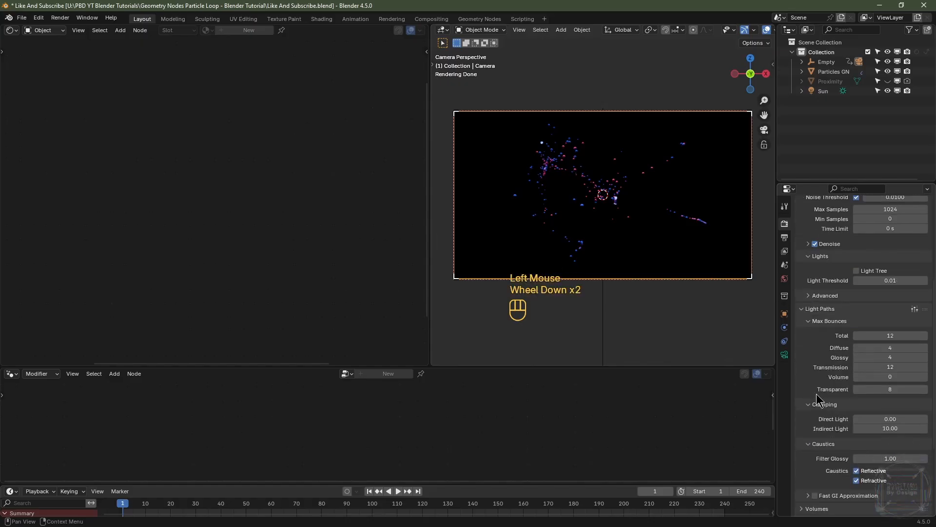
pyautogui.click(857, 470)
pyautogui.click(857, 480)
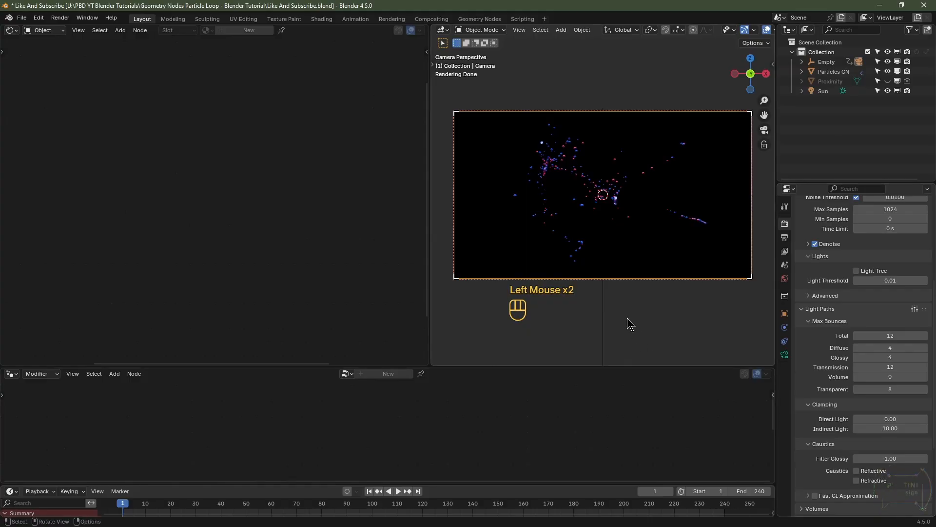
# Step: Render the frame in Cycles and zoom in to inspect the result
pyautogui.press('F12')
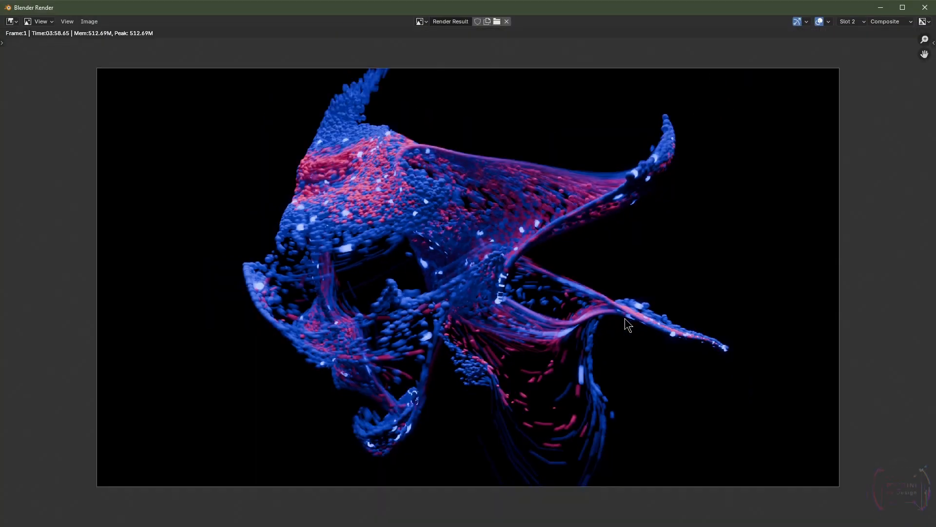
pyautogui.scroll(1, 627, 317)
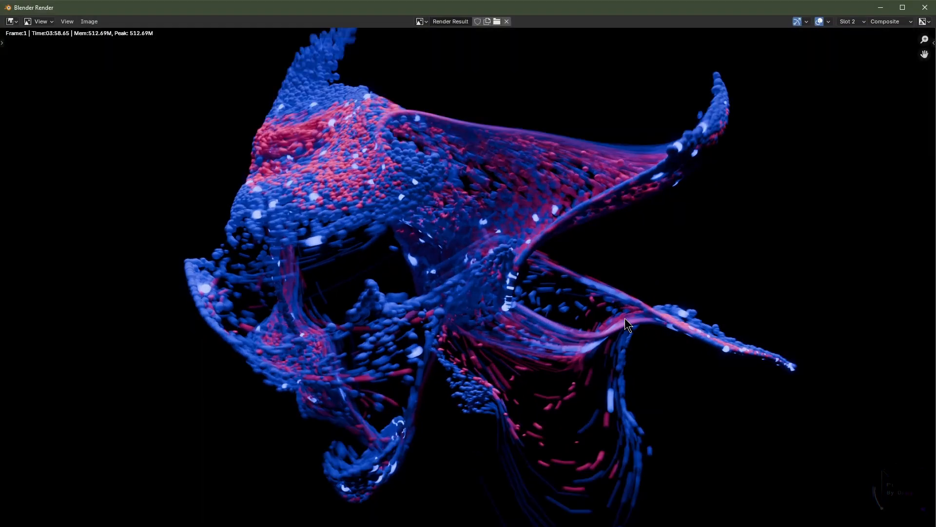
pyautogui.scroll(4, 683, 263)
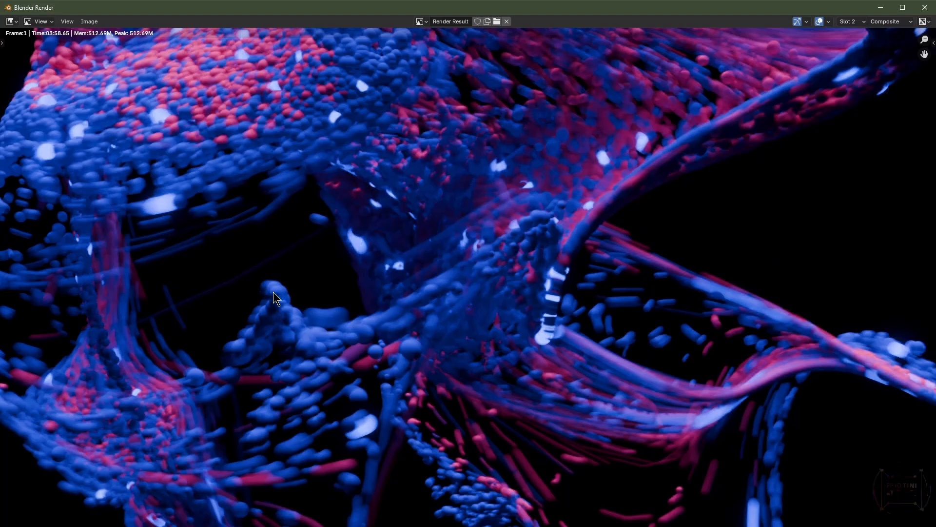
pyautogui.scroll(-1, 350, 308)
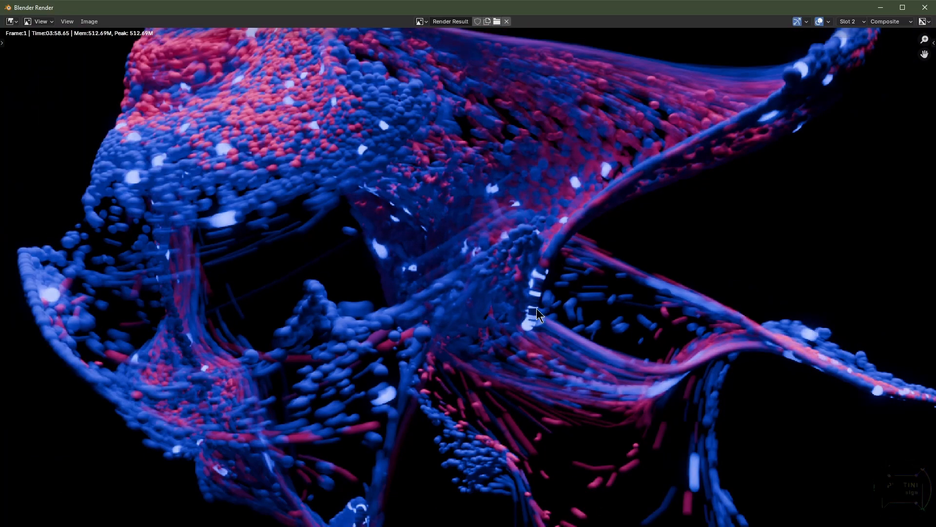
pyautogui.scroll(-2, 509, 315)
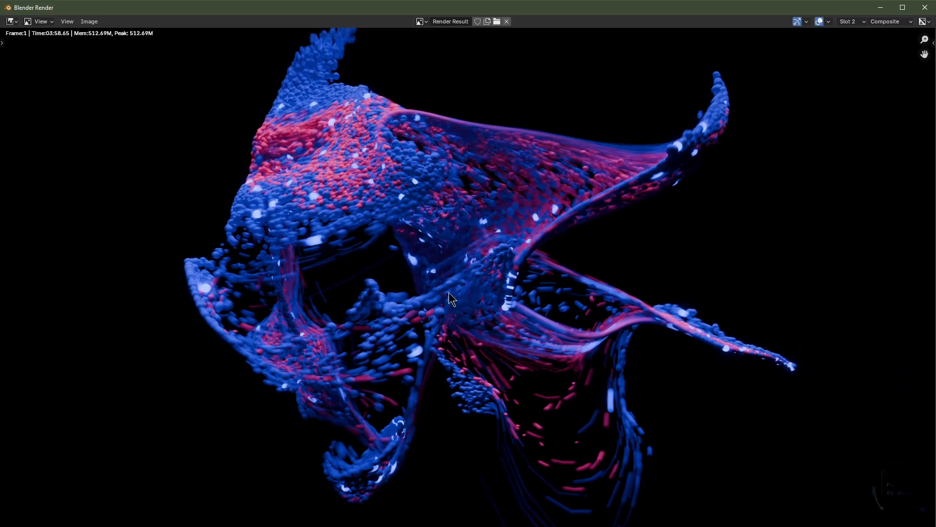
# Step: Compare the Cycles render in Slot 2 with the Eevee render in Slot 1, then close the render window
pyautogui.click(849, 22)
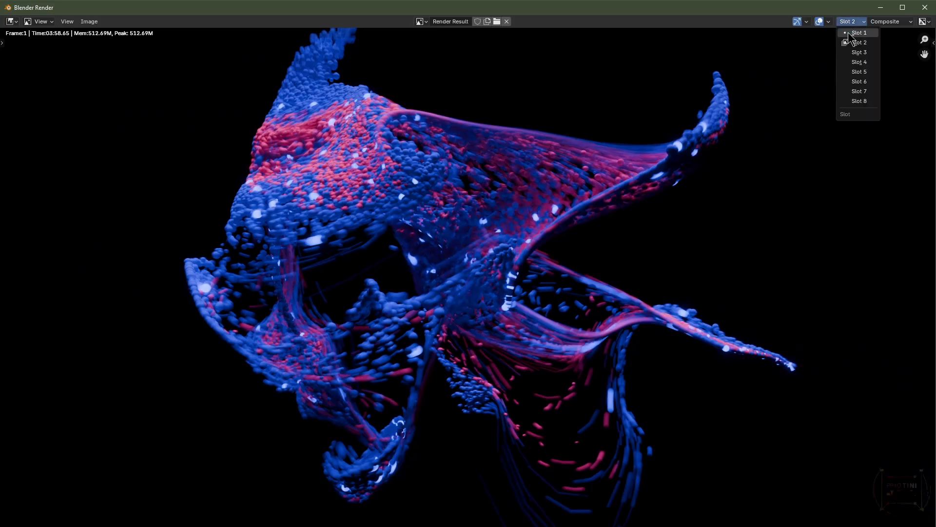
pyautogui.click(859, 33)
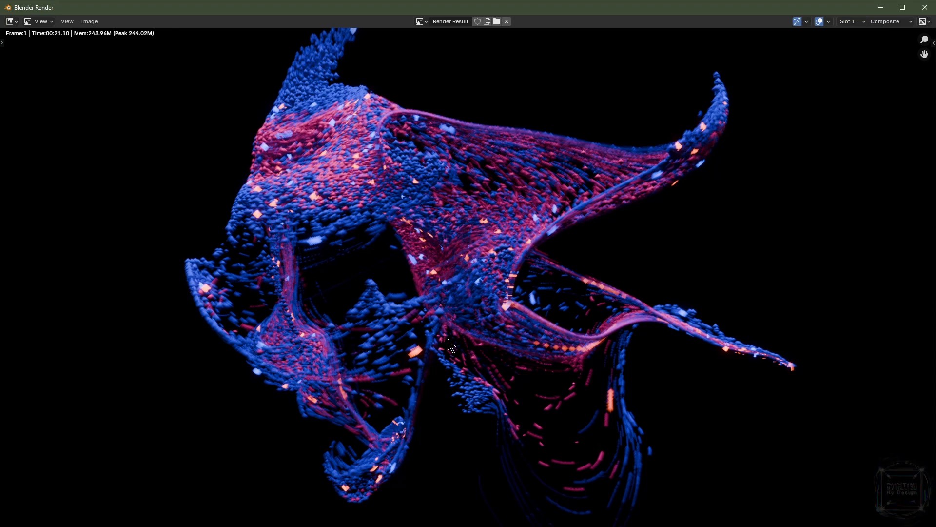
pyautogui.click(847, 21)
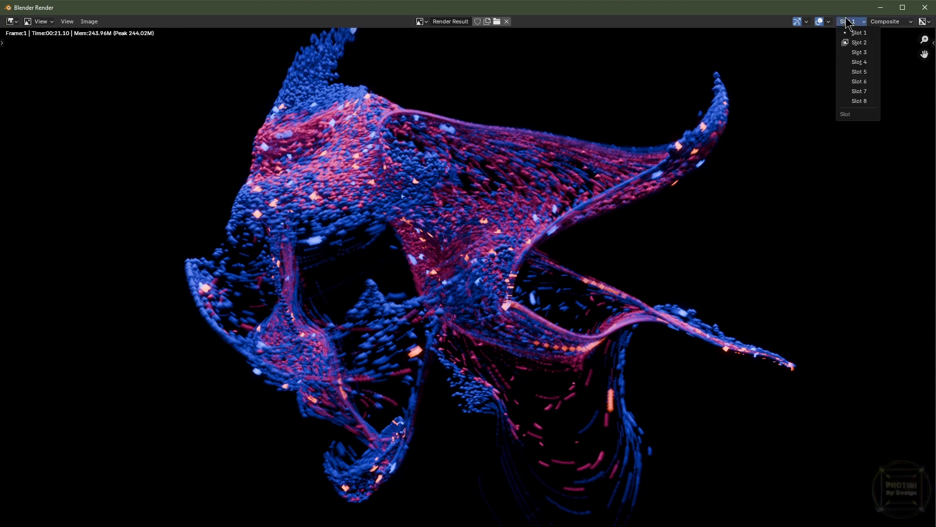
pyautogui.click(858, 42)
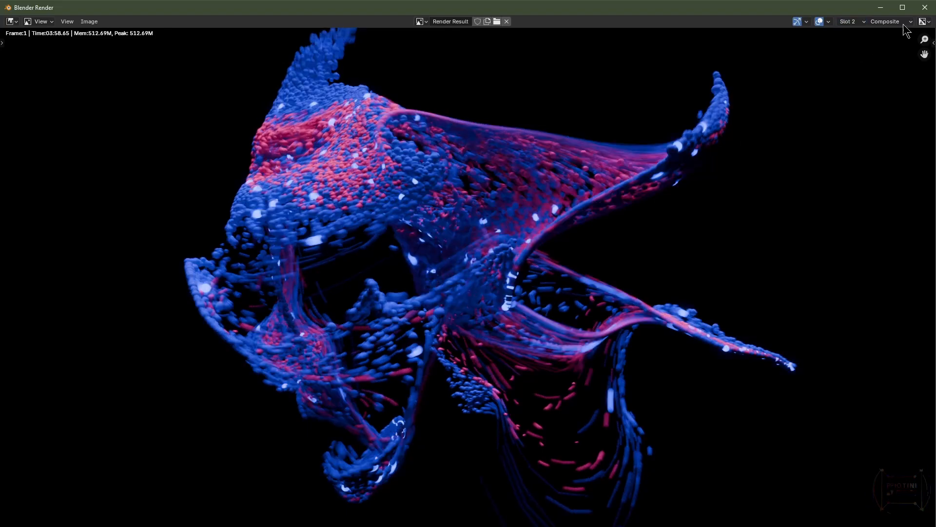
pyautogui.click(925, 7)
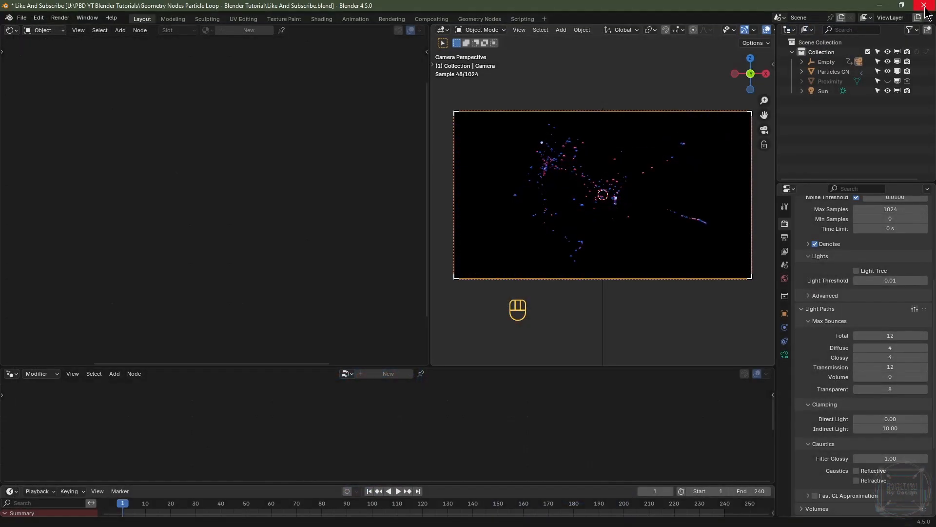
# Step: Select the particle object and switch the viewport to rendered shading
pyautogui.click(549, 162)
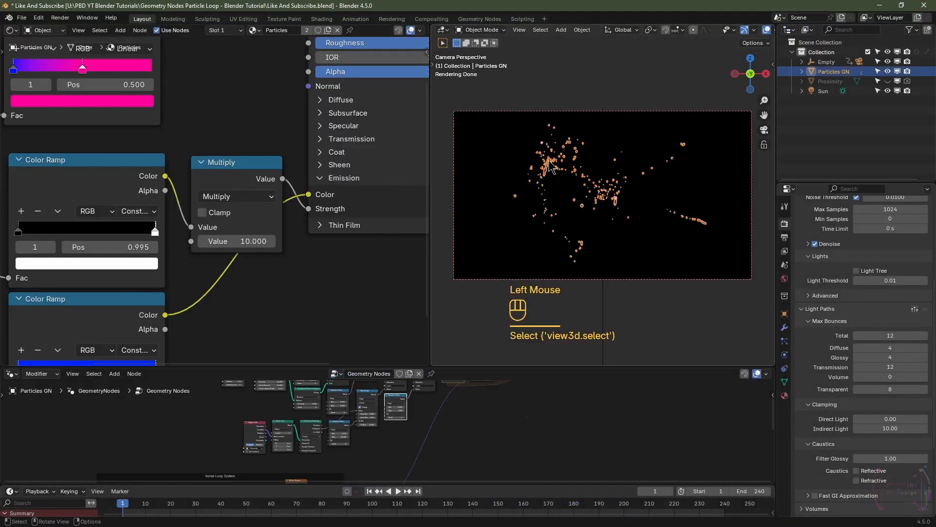
pyautogui.click(767, 30)
pyautogui.scroll(-5, 764, 31)
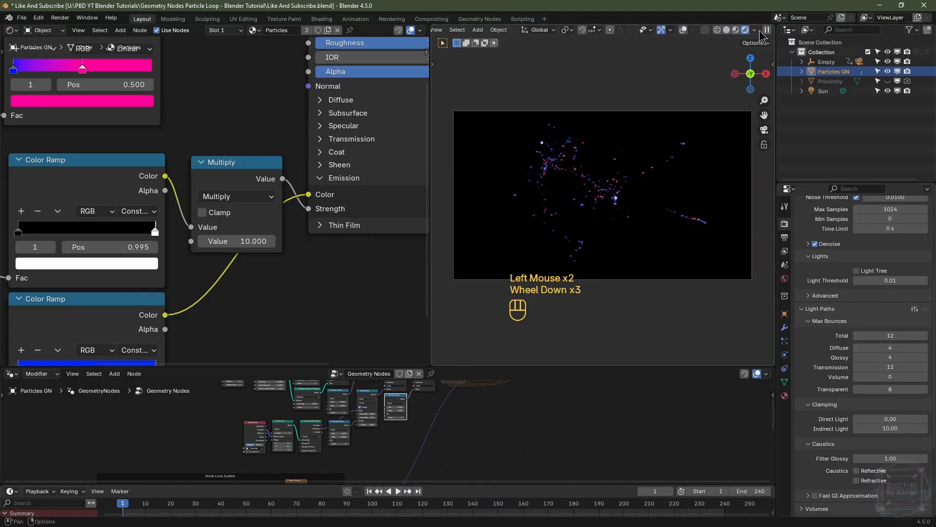
pyautogui.scroll(9, 591, 201)
pyautogui.keyDown('shift'); pyautogui.moveTo(591, 201); pyautogui.dragTo(595, 221, button='middle'); pyautogui.keyUp('shift')
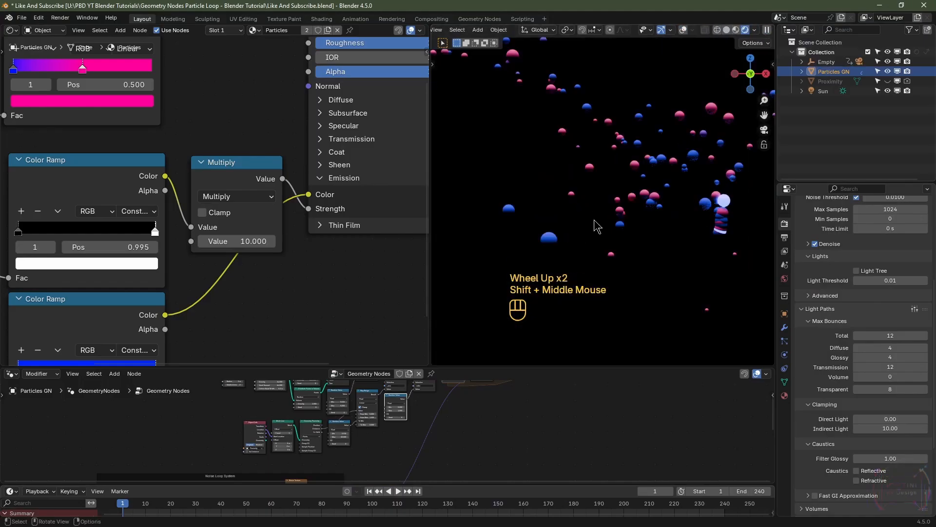
# Step: Set the lower Color Ramp's selected stop position to 0.998
pyautogui.moveTo(266, 336); pyautogui.dragTo(259, 307, button='middle')
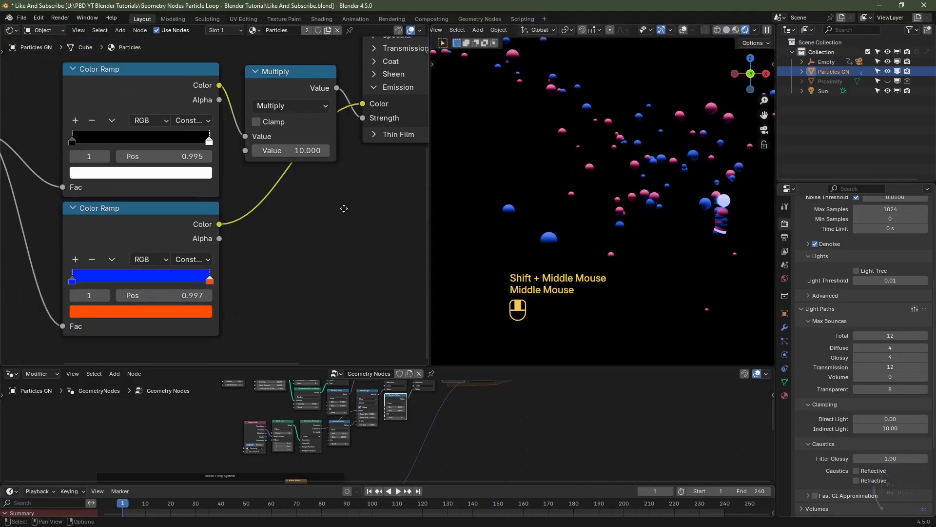
pyautogui.scroll(2, 261, 292)
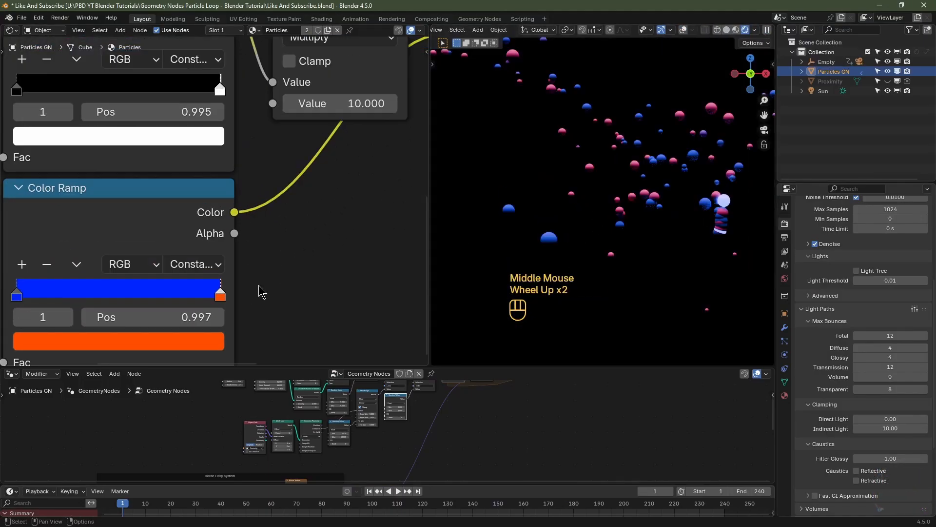
pyautogui.click(208, 315)
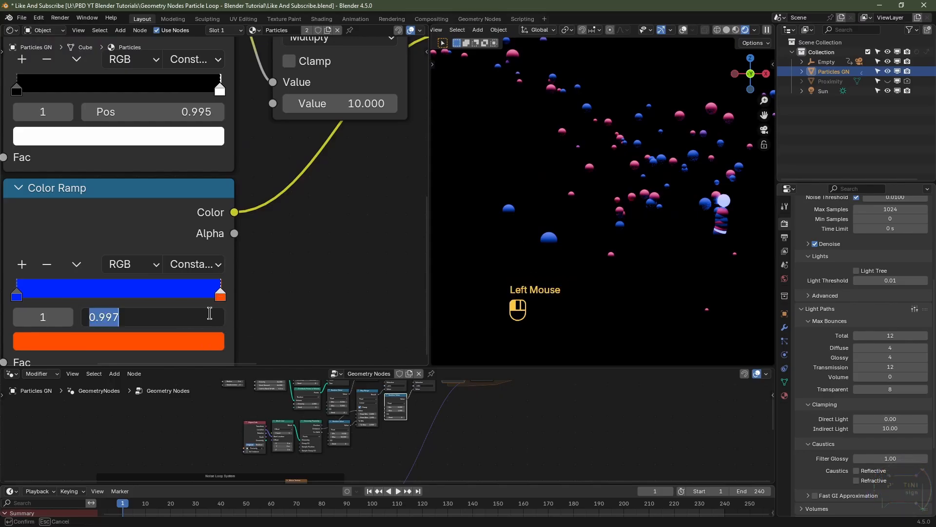
pyautogui.write('.998')
pyautogui.press('Return')
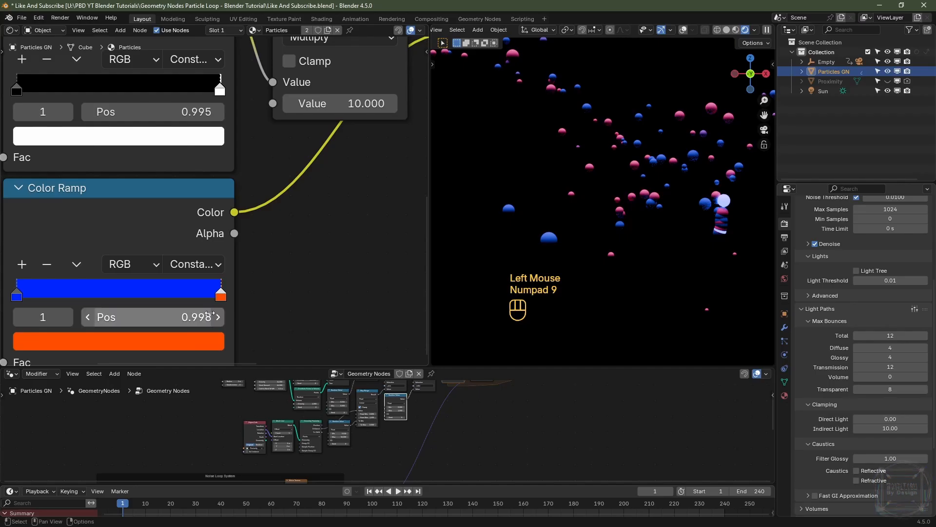
# Step: Set the render Max Samples to 128 and render the frame
pyautogui.scroll(2, 917, 342)
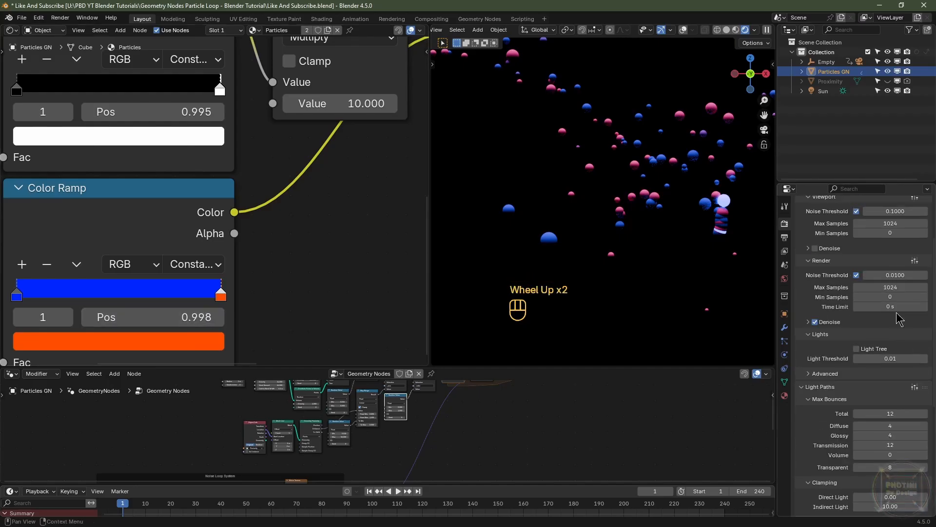
pyautogui.click(899, 288)
pyautogui.write('1')
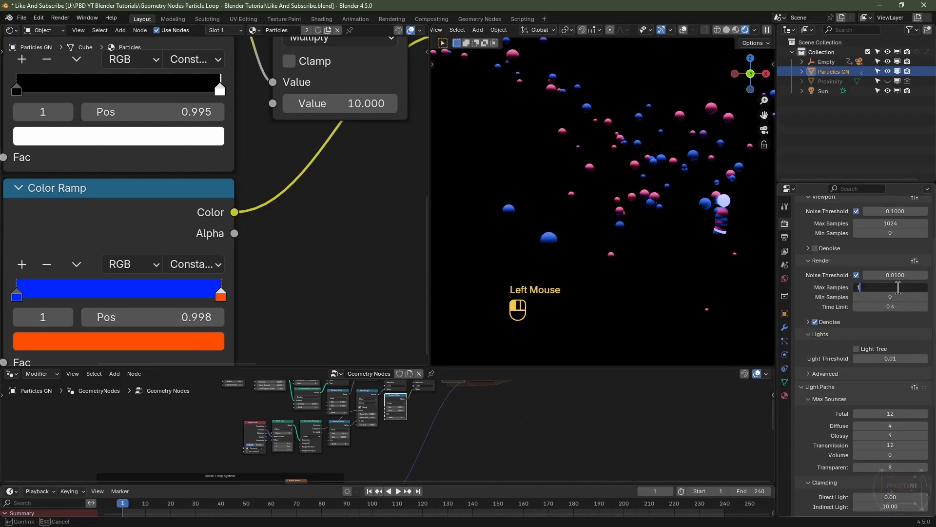
pyautogui.write('28')
pyautogui.press('Return')
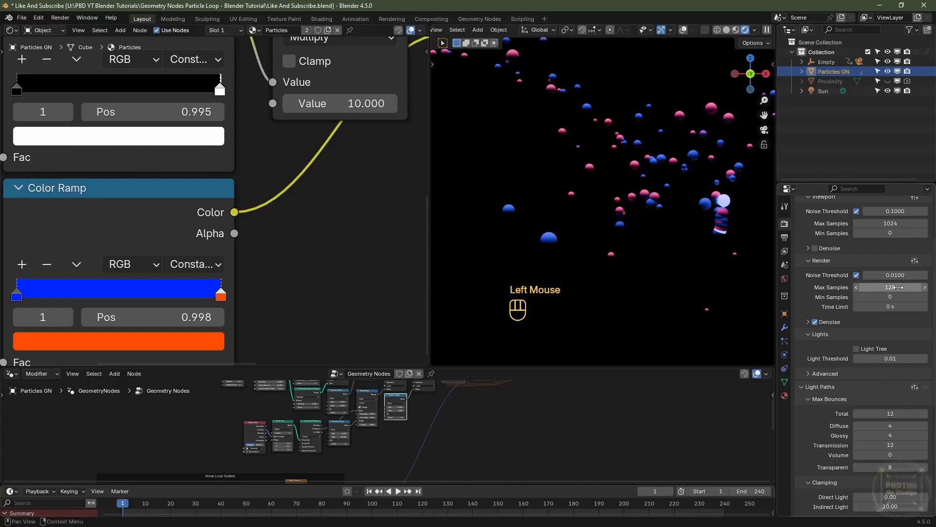
pyautogui.press('F12')
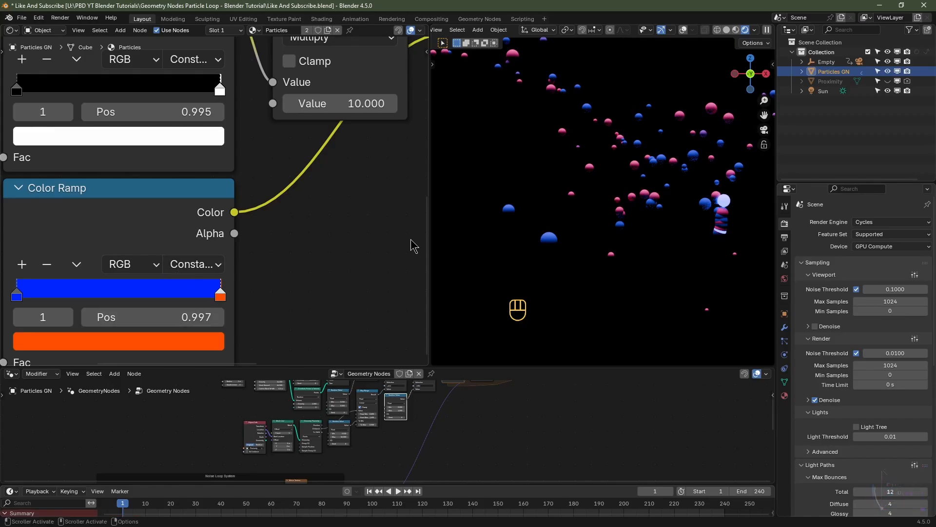
# Step: Set the lower Color Ramp's stop position to 0.996 and the upper Color Ramp's stop position to 0.994
pyautogui.click(201, 317)
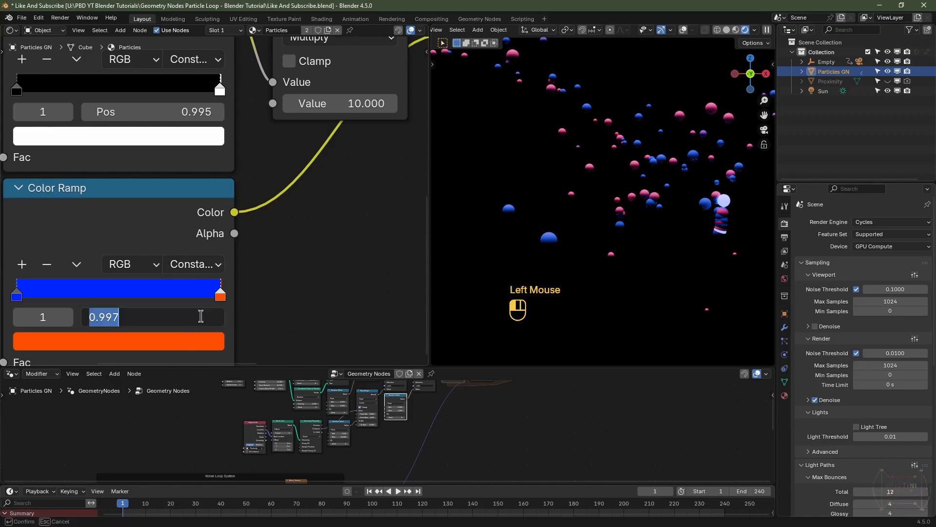
pyautogui.write('.996')
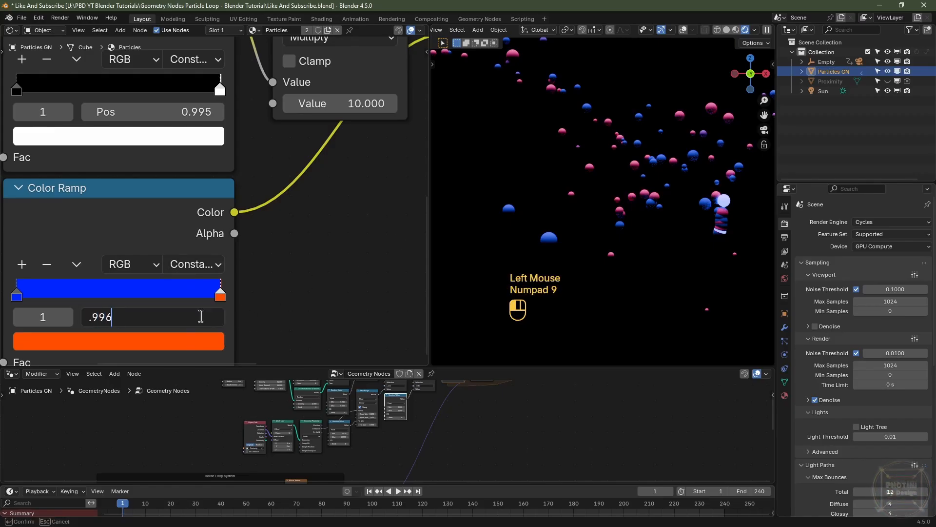
pyautogui.press('Return')
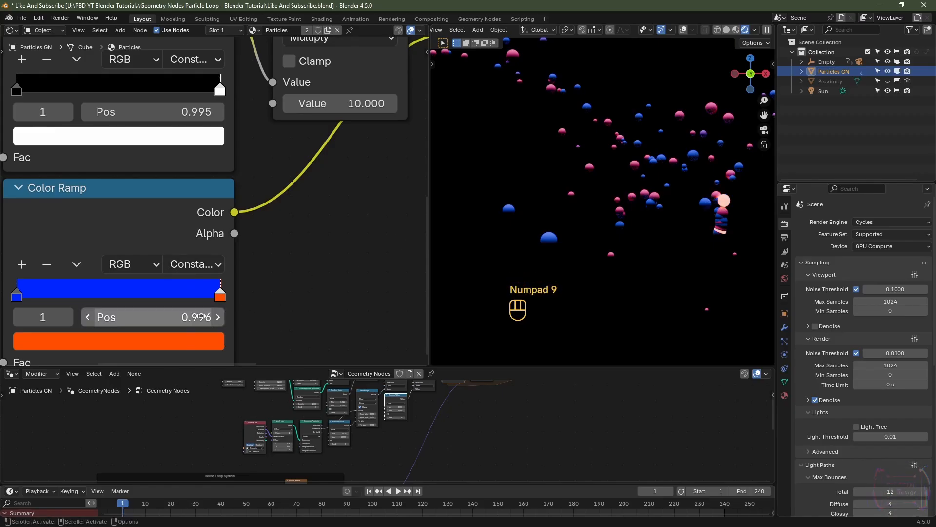
pyautogui.click(206, 112)
pyautogui.write('.994')
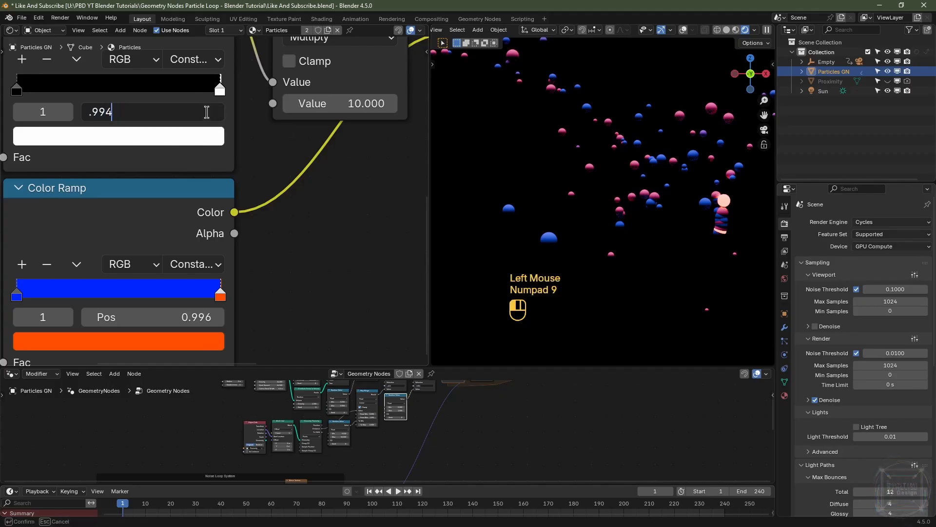
pyautogui.press('Return')
# Step: Set the render Max Samples to 128
pyautogui.scroll(-2, 859, 293)
pyautogui.scroll(2, 893, 322)
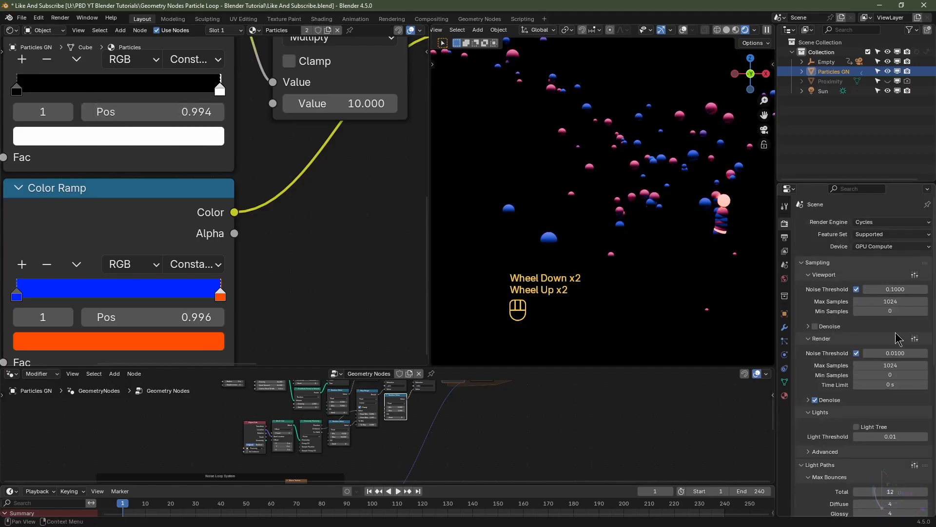
pyautogui.click(887, 365)
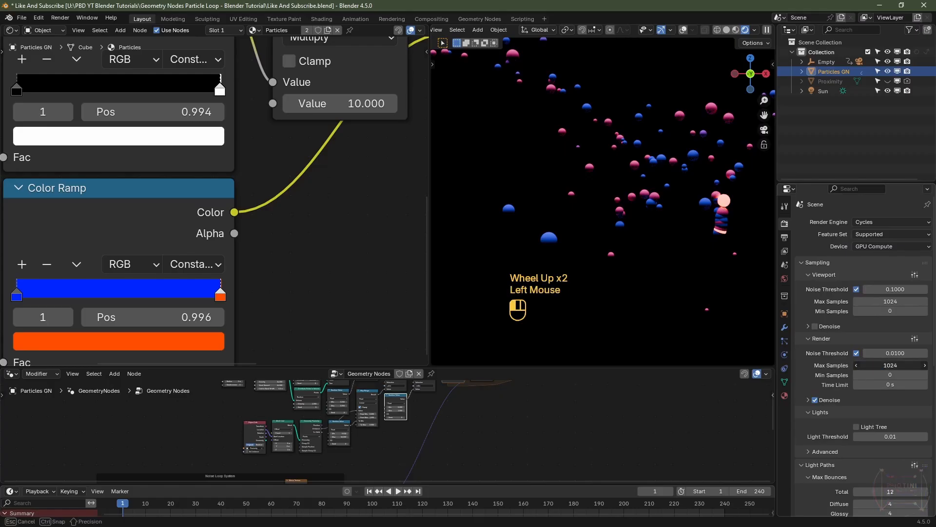
pyautogui.write('1')
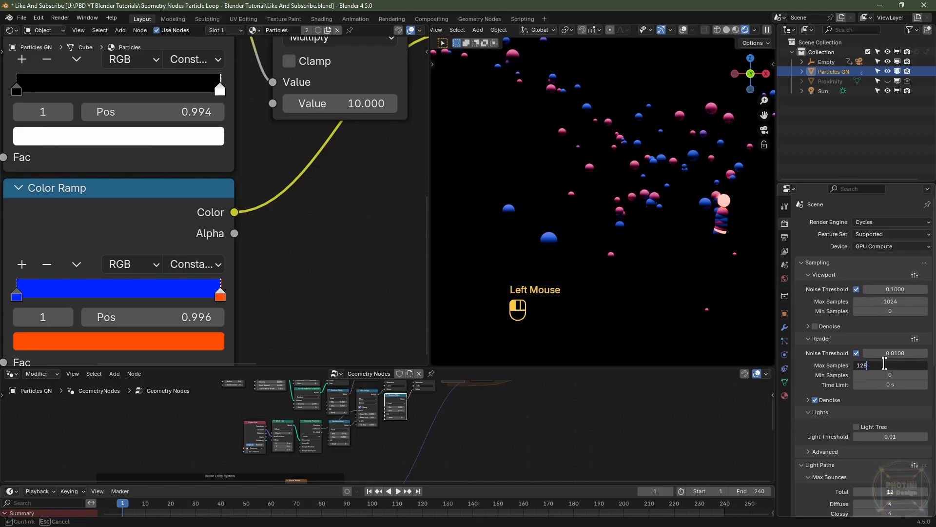
pyautogui.write('28')
pyautogui.press('Return')
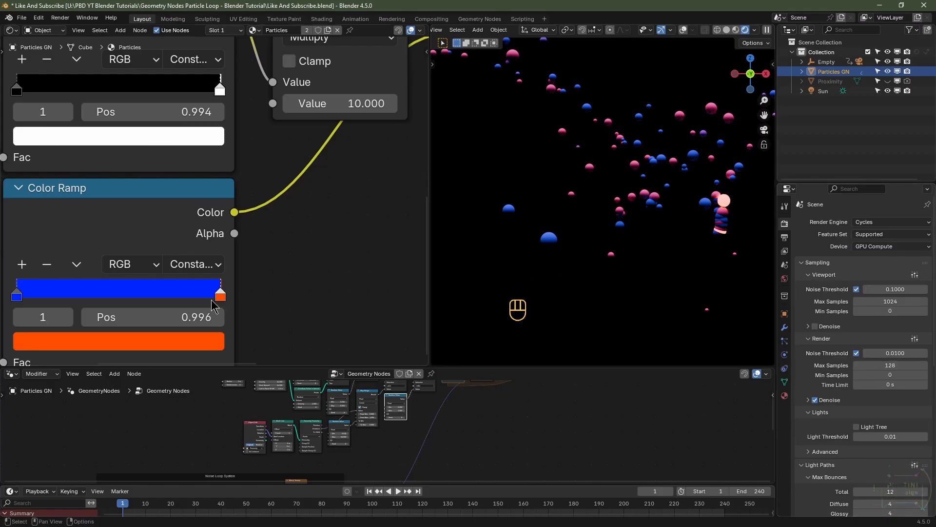
# Step: Set the lower Color Ramp's stop position to 0.997 and render the frame
pyautogui.click(187, 319)
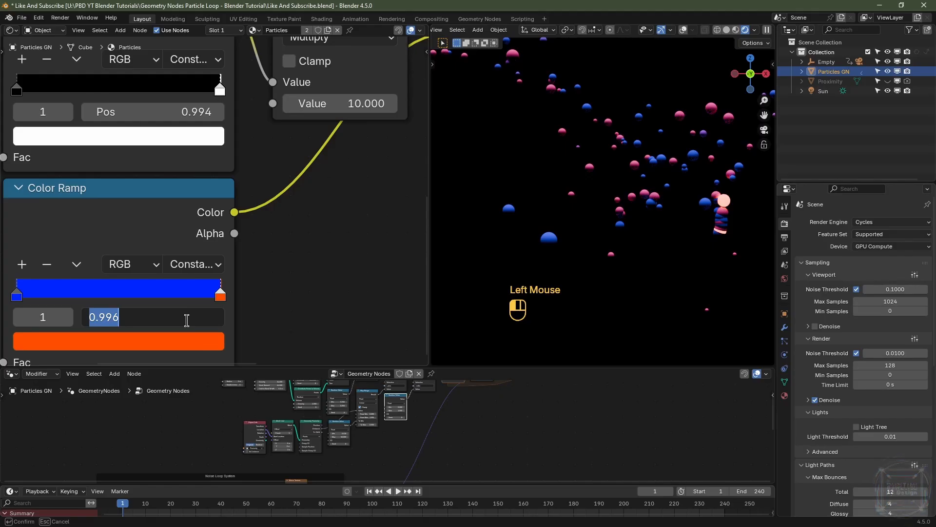
pyautogui.write('.997')
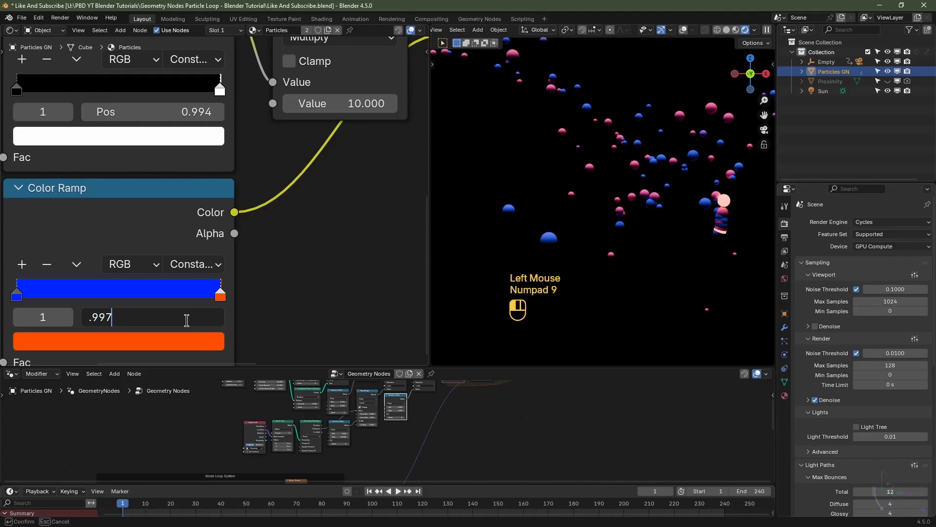
pyautogui.press('Return')
pyautogui.press('F12')
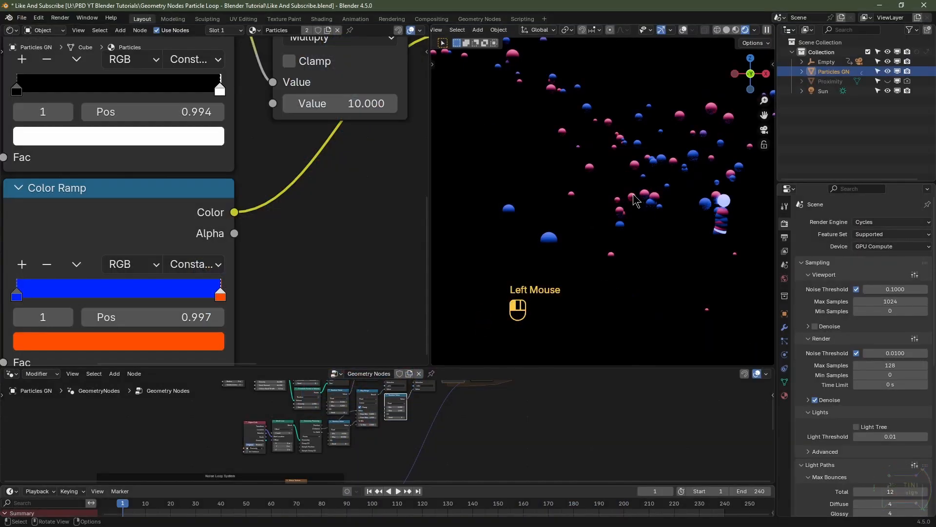
pyautogui.click(634, 200)
# Step: Enlarge the geometry node editor and set the second Distribute Points in Volume node's Density to 10
pyautogui.moveTo(509, 366); pyautogui.dragTo(514, 244)
pyautogui.scroll(5, 420, 358)
pyautogui.moveTo(380, 356); pyautogui.dragTo(397, 420, button='middle')
pyautogui.scroll(2, 397, 419)
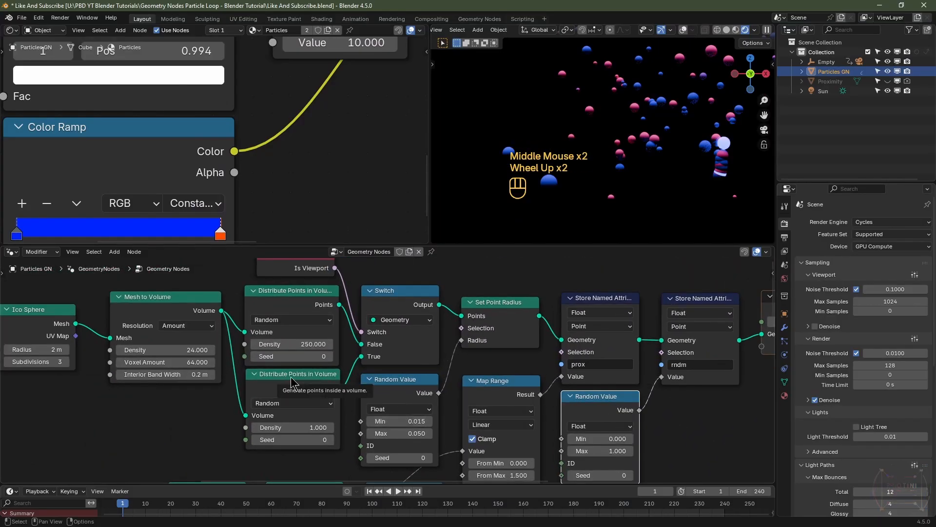
pyautogui.click(294, 427)
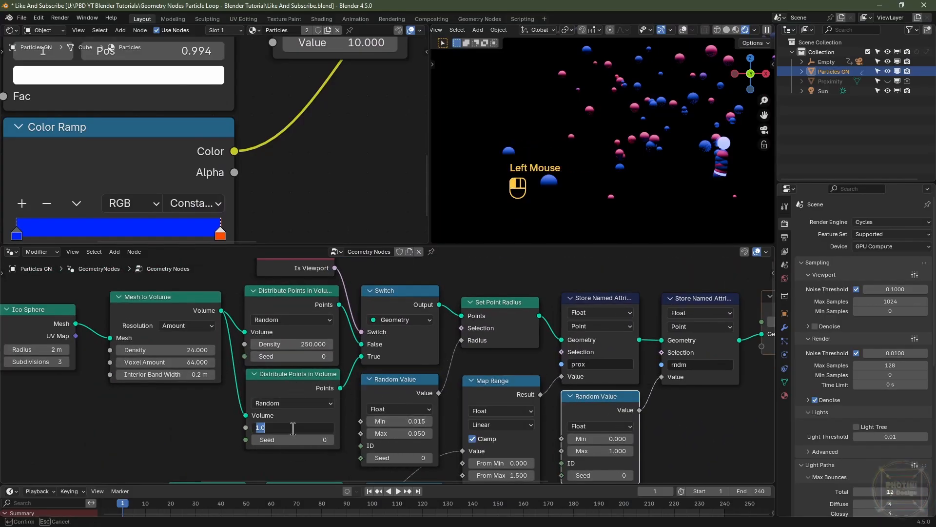
pyautogui.write('10')
pyautogui.press('Return')
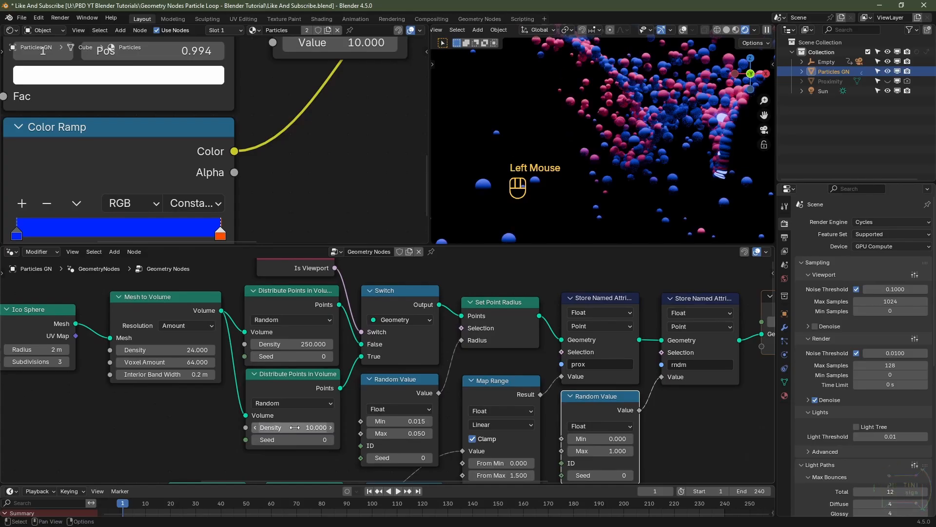
# Step: Set the upper Color Ramp's stop position to 0.990
pyautogui.scroll(-3, 644, 141)
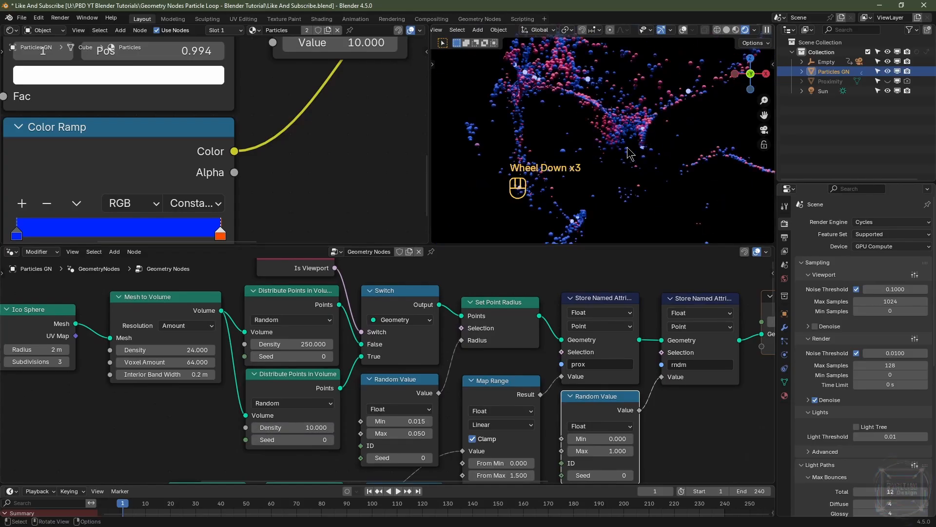
pyautogui.moveTo(316, 109); pyautogui.dragTo(364, 175, button='middle')
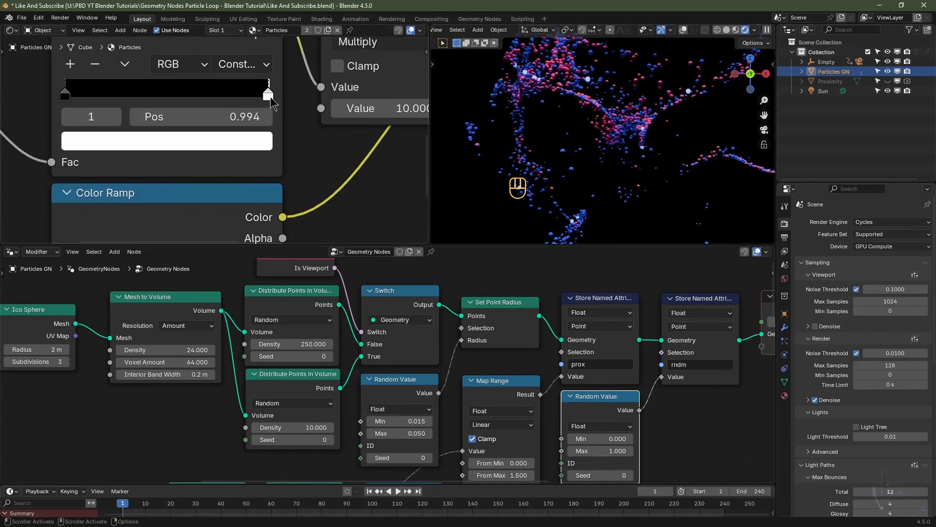
pyautogui.click(251, 117)
pyautogui.write('.990')
pyautogui.press('Return')
# Step: Set the lower Color Ramp's stop position to 0.995
pyautogui.scroll(2, 657, 148)
pyautogui.keyDown('shift'); pyautogui.moveTo(657, 148); pyautogui.dragTo(659, 195, button='middle'); pyautogui.keyUp('shift')
pyautogui.moveTo(301, 208); pyautogui.dragTo(324, 87, button='middle')
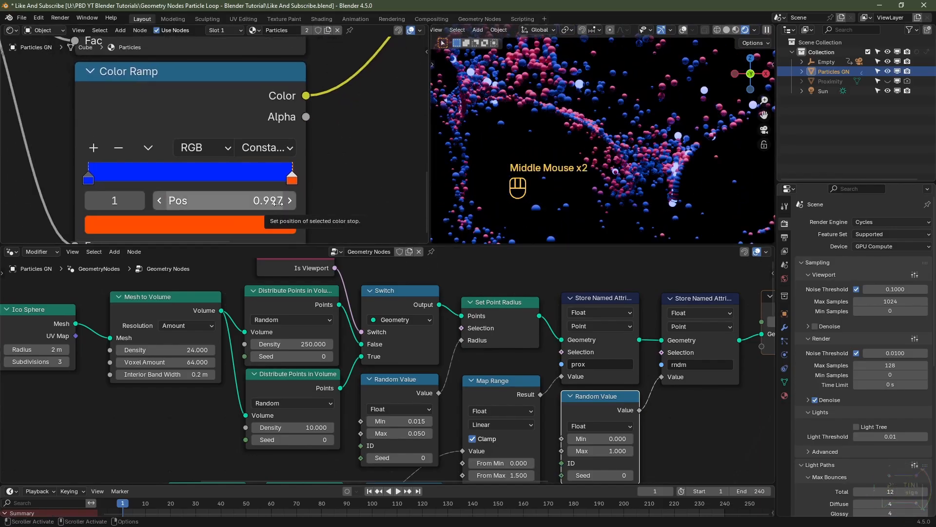
pyautogui.click(274, 201)
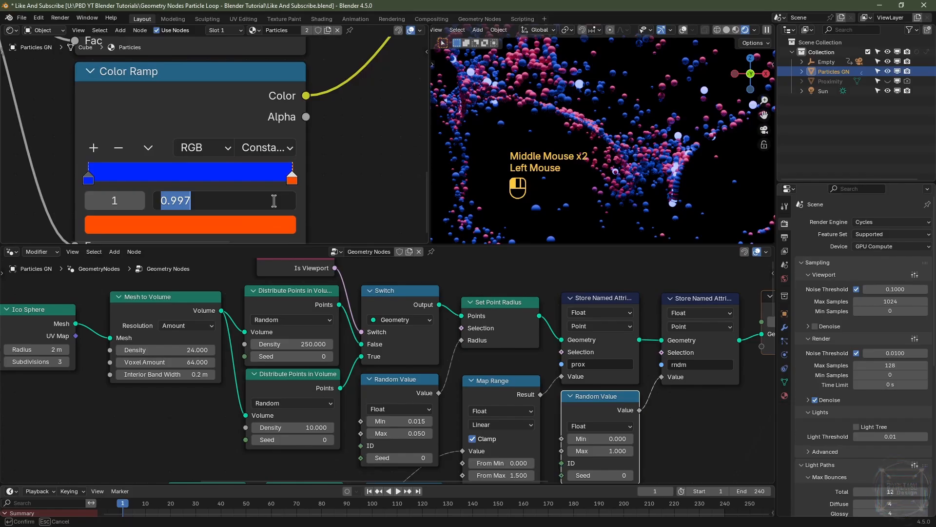
pyautogui.write('.995')
pyautogui.press('Return')
# Step: Set the lower Color Ramp's stop position to 0.996 and render the frame
pyautogui.keyDown('shift'); pyautogui.moveTo(654, 176); pyautogui.dragTo(650, 186, button='middle'); pyautogui.keyUp('shift')
pyautogui.keyDown('shift'); pyautogui.moveTo(626, 144); pyautogui.dragTo(507, 141, button='middle'); pyautogui.keyUp('shift')
pyautogui.scroll(2, 566, 140)
pyautogui.keyDown('shift'); pyautogui.moveTo(695, 176); pyautogui.dragTo(606, 107, button='middle'); pyautogui.keyUp('shift')
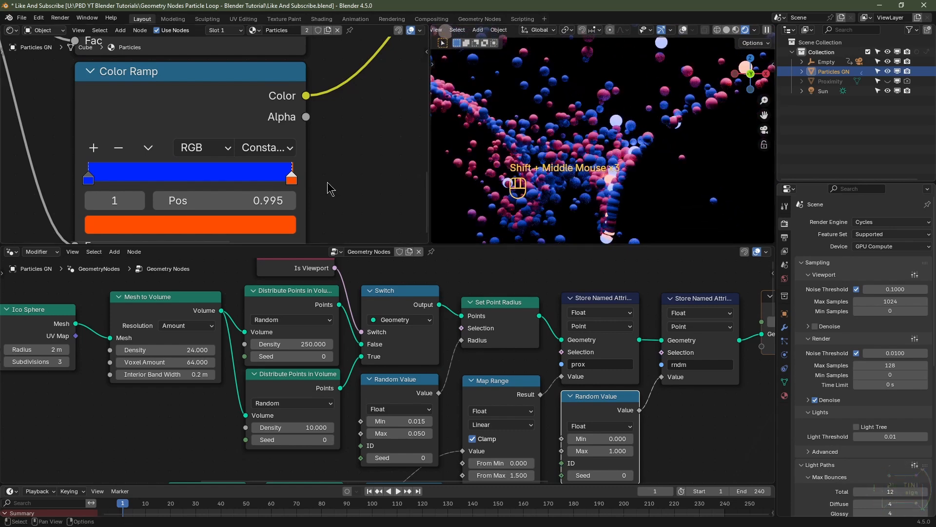
pyautogui.click(267, 200)
pyautogui.write('.')
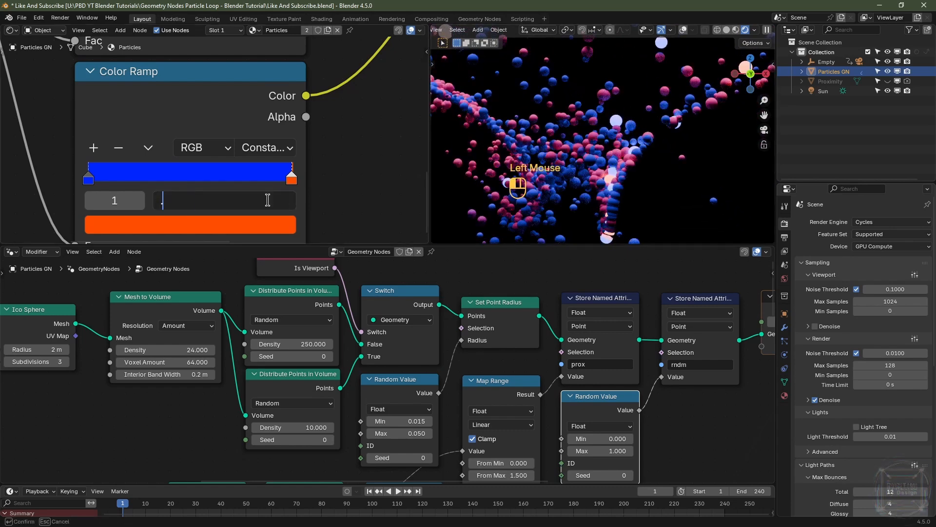
pyautogui.write('996')
pyautogui.press('Return')
pyautogui.press('F12')
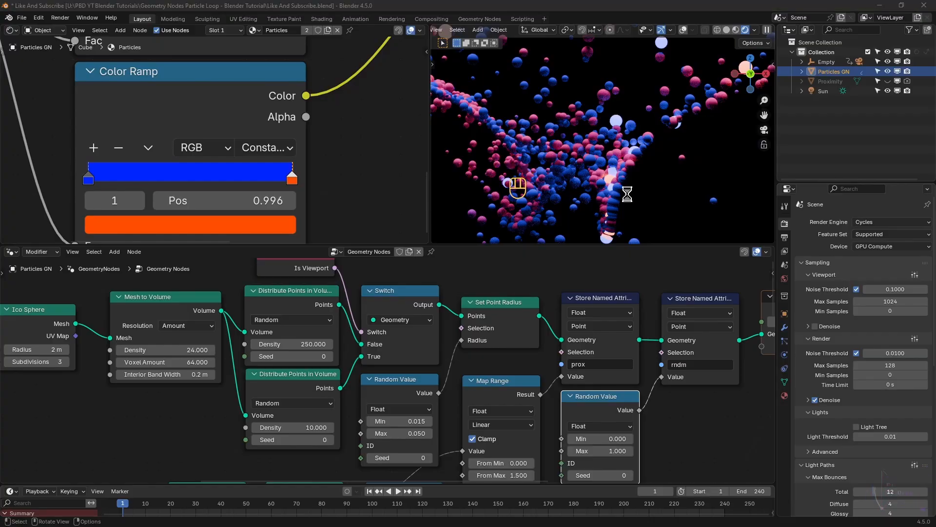
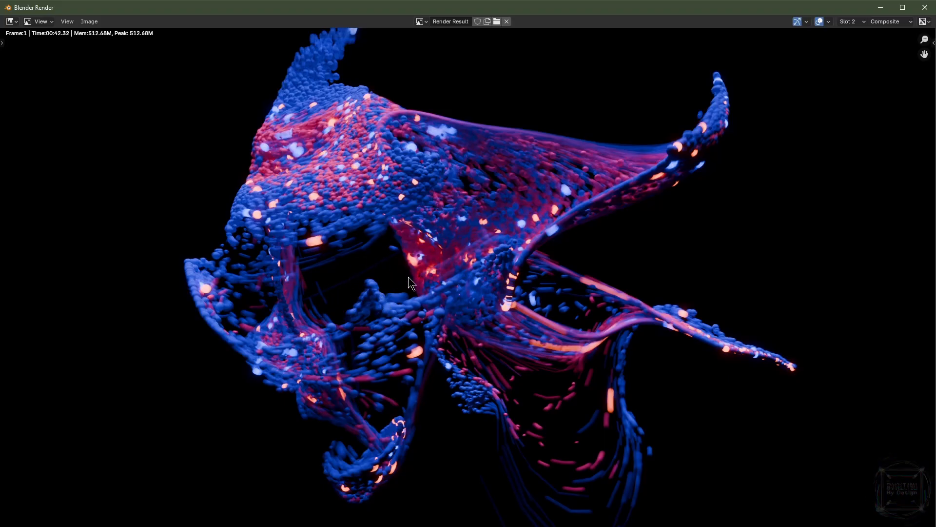
# Step: Compare the current render with the earlier one in render Slot 1, then close the render window
pyautogui.click(851, 22)
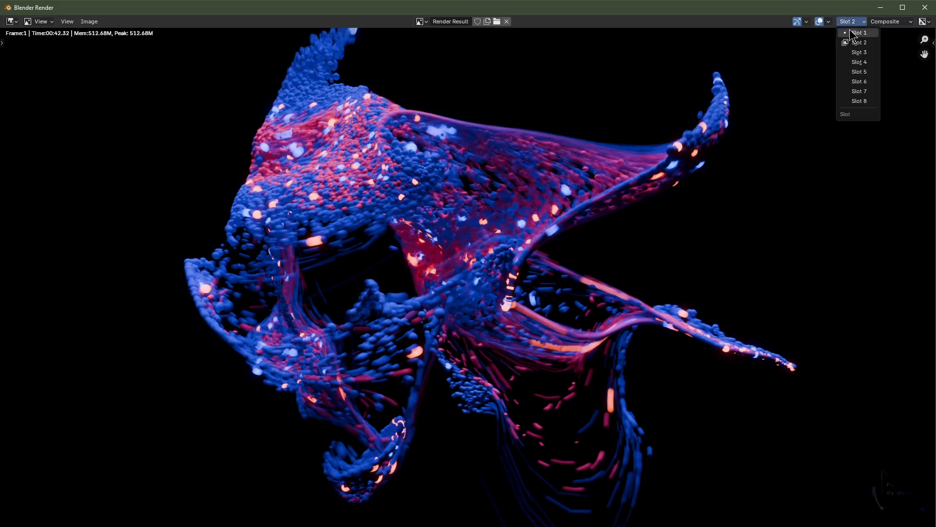
pyautogui.click(853, 37)
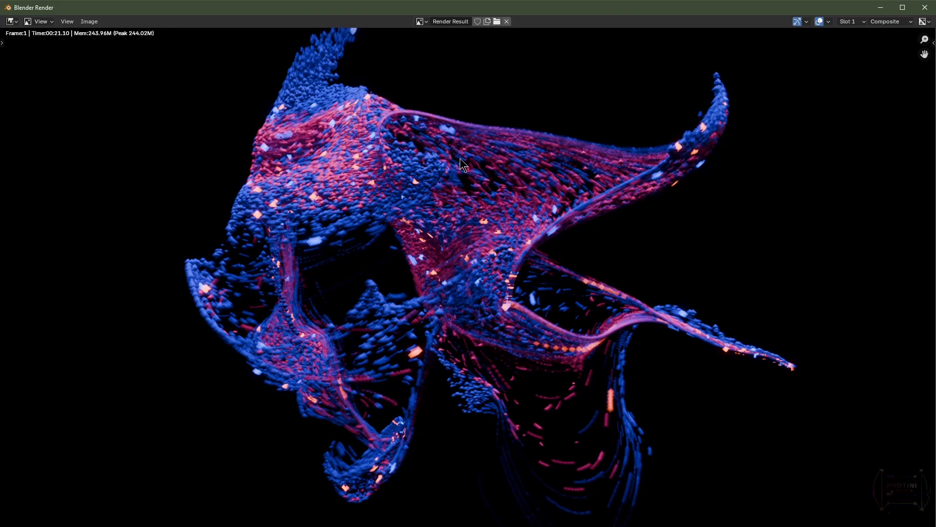
pyautogui.click(926, 8)
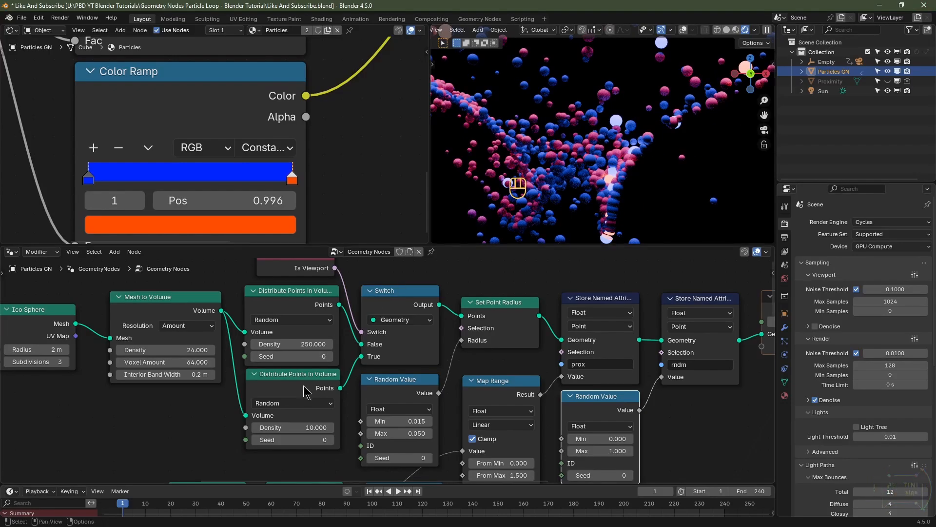
# Step: Set the second Distribute Points in Volume node's Density to 1
pyautogui.click(297, 429)
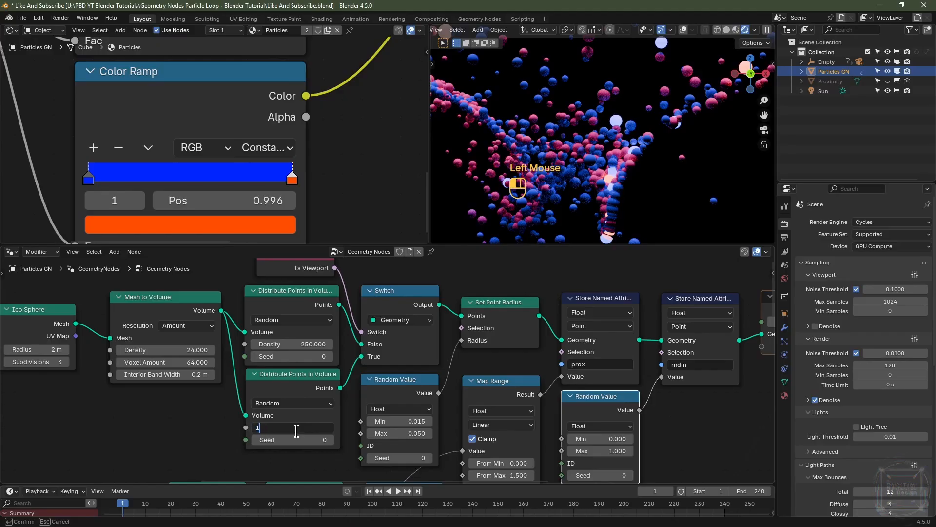
pyautogui.write('1')
pyautogui.press('Return')
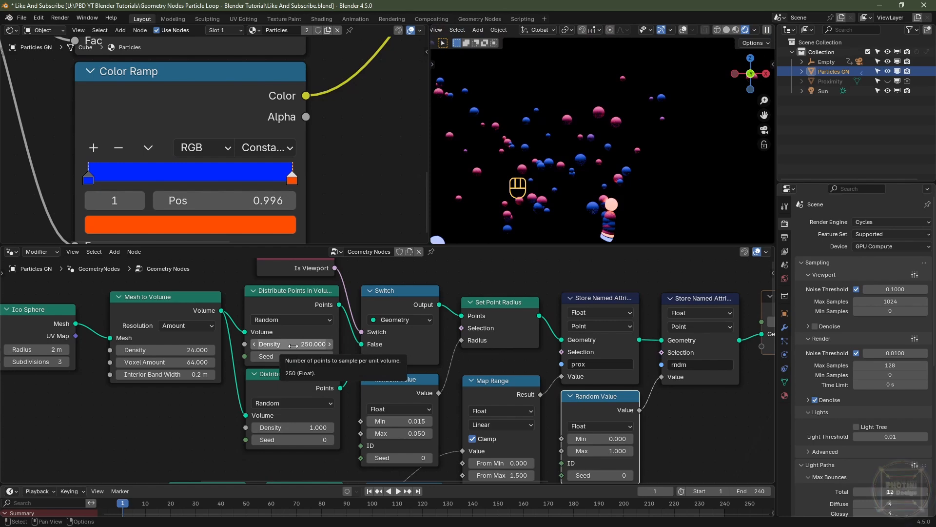
# Step: Examine the Speed and Loop Frame inputs in the Noise Loop System frame
pyautogui.scroll(-3, 440, 419)
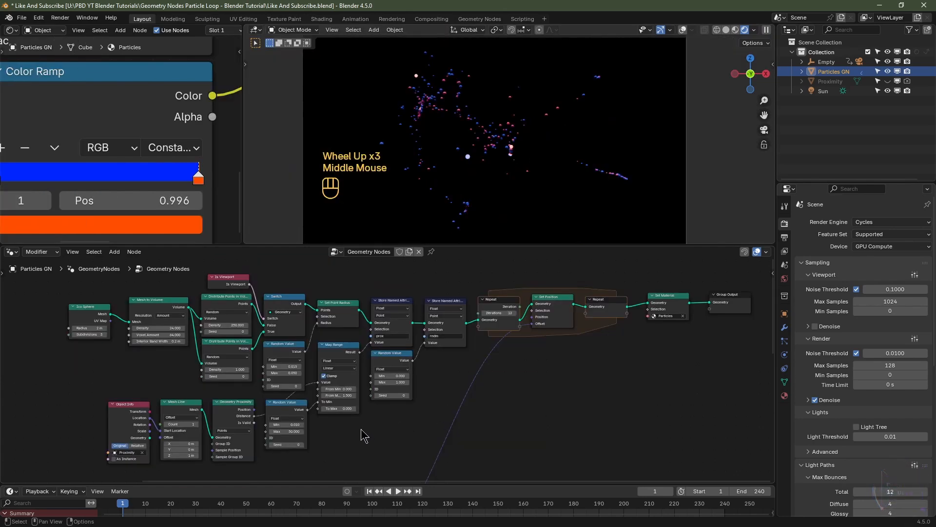
pyautogui.moveTo(345, 431); pyautogui.dragTo(561, 277, button='middle')
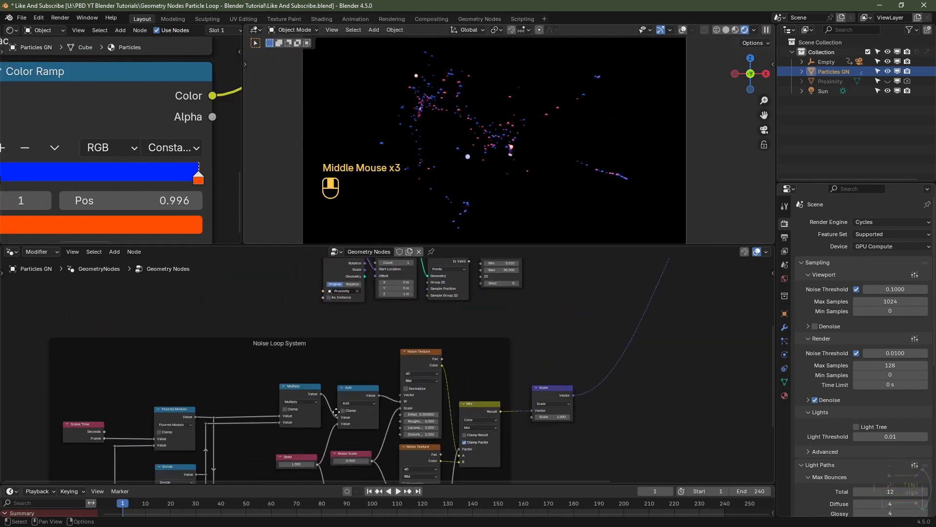
pyautogui.moveTo(351, 390); pyautogui.dragTo(391, 297, button='middle')
pyautogui.scroll(2, 414, 359)
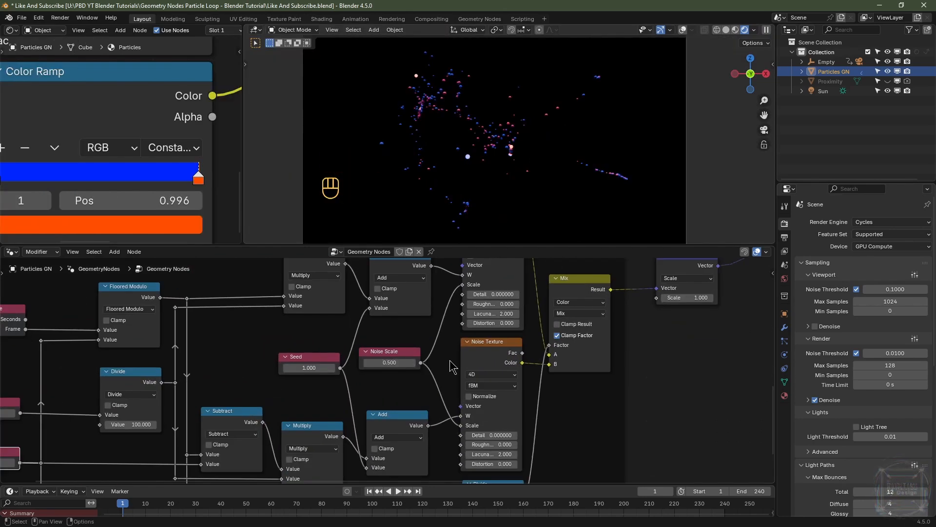
pyautogui.click(312, 368)
pyautogui.moveTo(100, 401); pyautogui.dragTo(390, 337, button='middle')
pyautogui.scroll(2, 390, 337)
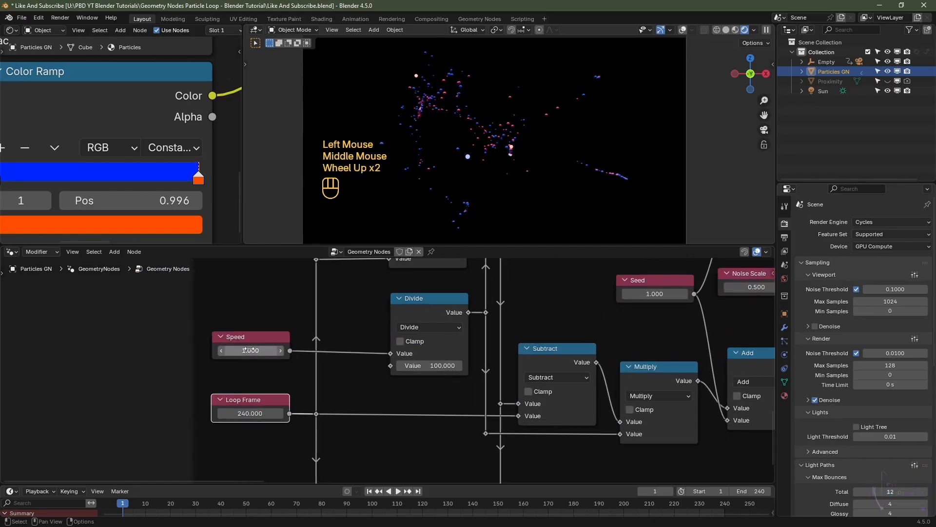
pyautogui.click(249, 339)
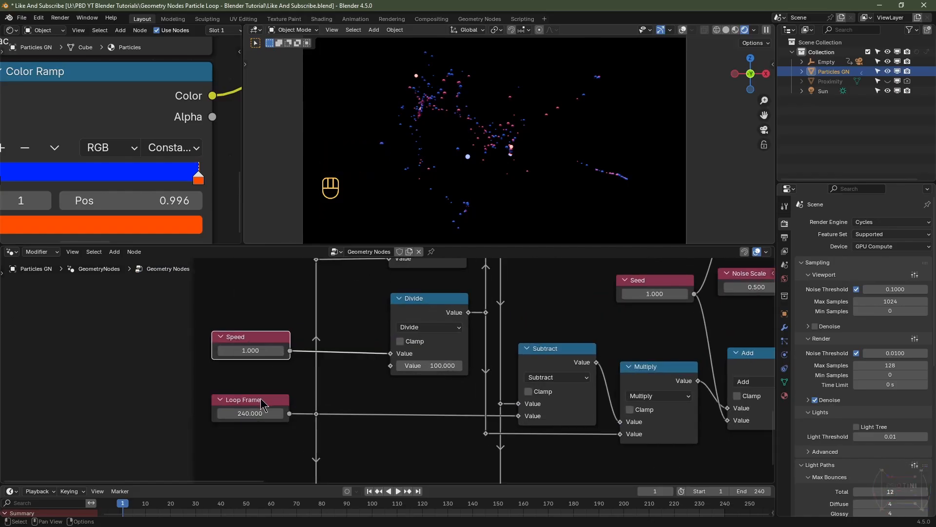
pyautogui.click(262, 404)
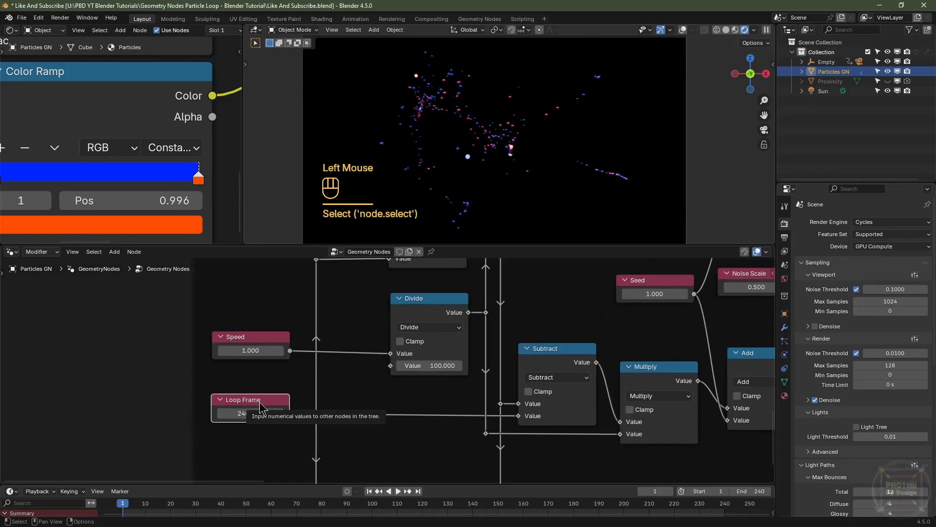
# Step: Set the Repeat zone's Iterations to 24
pyautogui.moveTo(262, 408); pyautogui.dragTo(84, 443, button='middle')
pyautogui.scroll(-2, 421, 341)
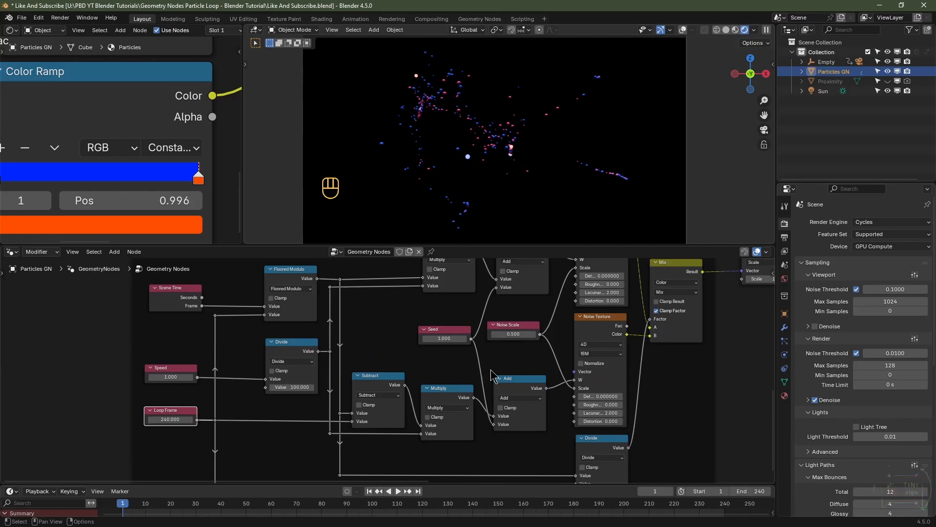
pyautogui.moveTo(532, 341); pyautogui.dragTo(612, 322, button='middle')
pyautogui.scroll(2, 611, 323)
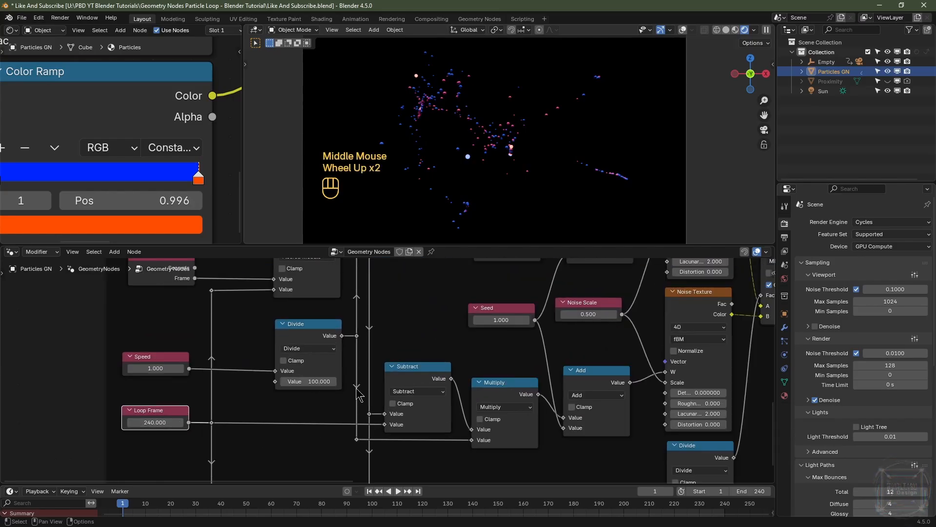
pyautogui.scroll(-2, 610, 354)
pyautogui.moveTo(610, 355); pyautogui.dragTo(431, 450, button='middle')
pyautogui.scroll(2, 464, 422)
pyautogui.scroll(1, 520, 408)
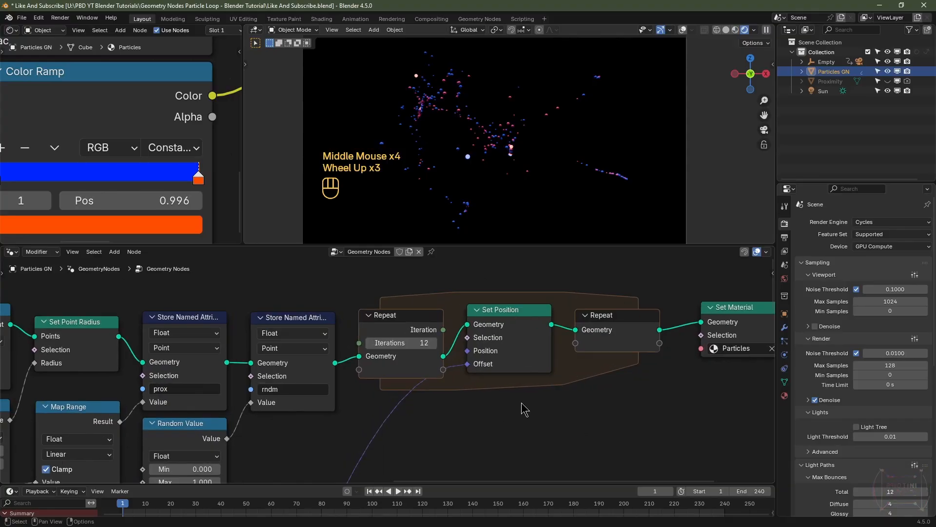
pyautogui.moveTo(520, 408); pyautogui.dragTo(491, 435, button='middle')
pyautogui.scroll(1, 410, 428)
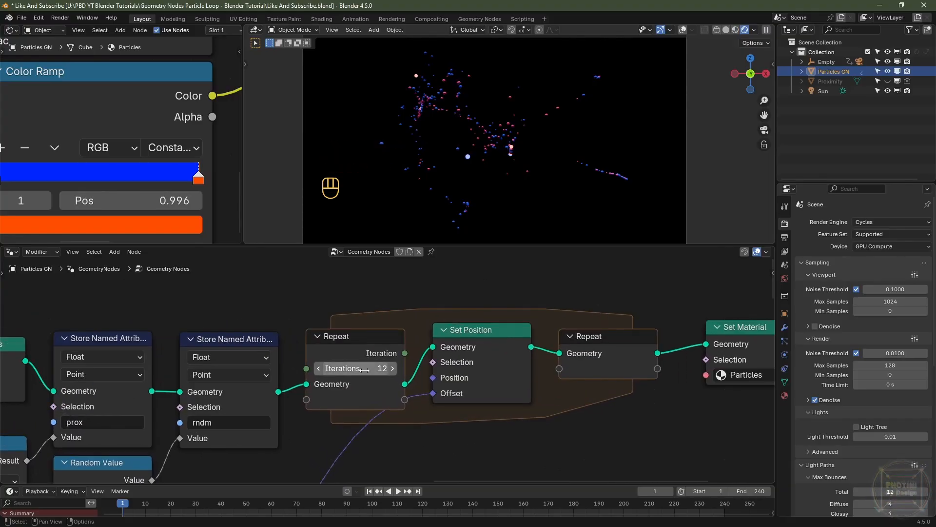
pyautogui.moveTo(365, 367); pyautogui.dragTo(468, 406)
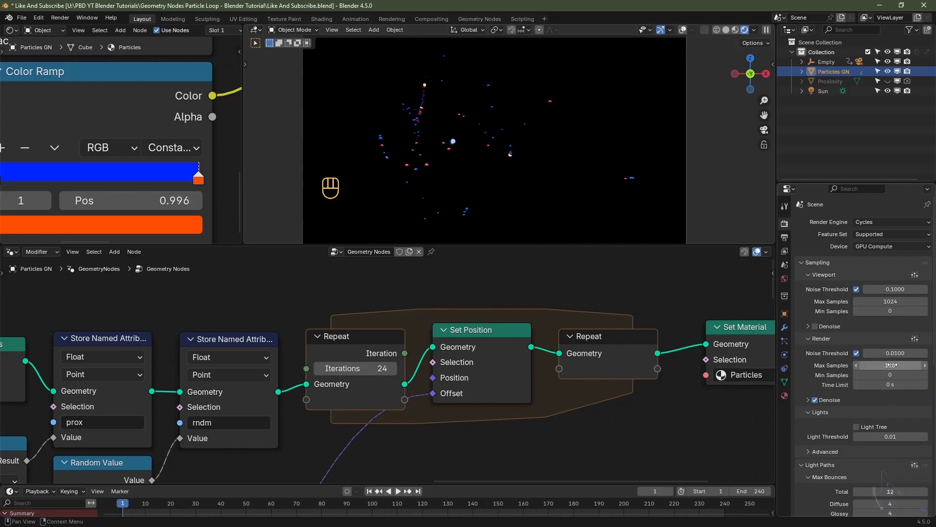
# Step: Set the Cycles render Max Samples to 1024
pyautogui.click(893, 364)
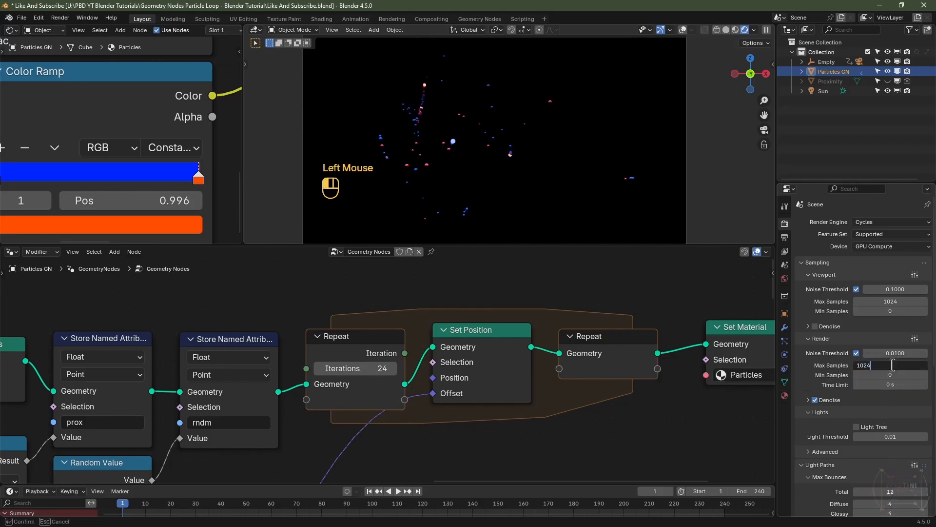
pyautogui.press('Return')
# Step: Open the output settings and confirm the Cache folder as the render output path
pyautogui.click(785, 238)
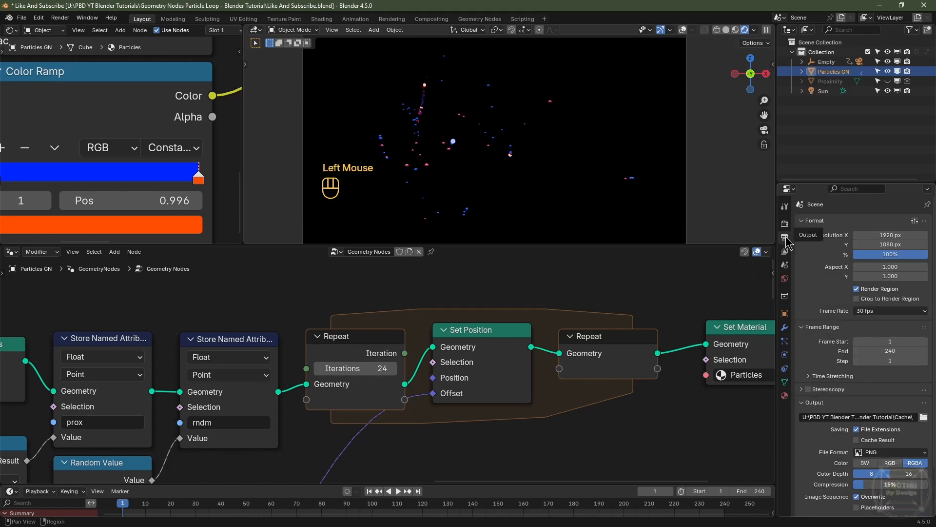
pyautogui.scroll(-4, 924, 371)
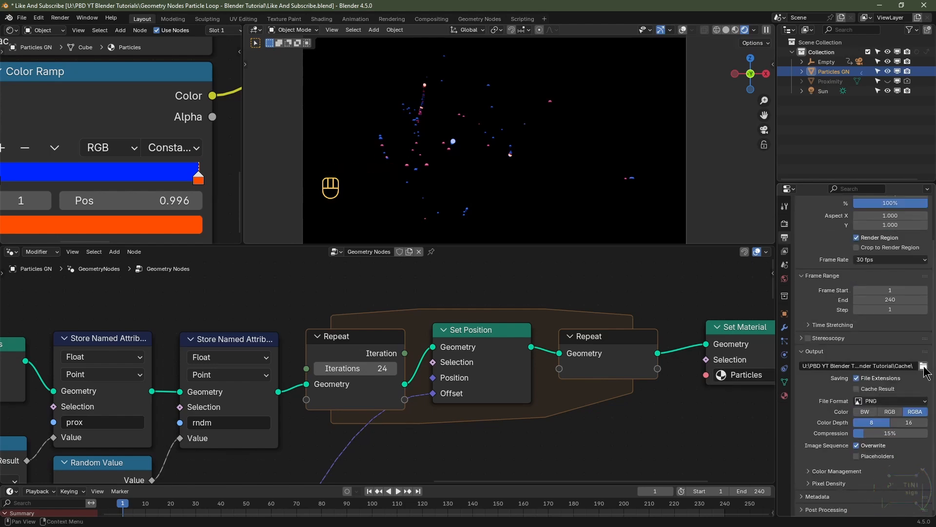
pyautogui.click(923, 366)
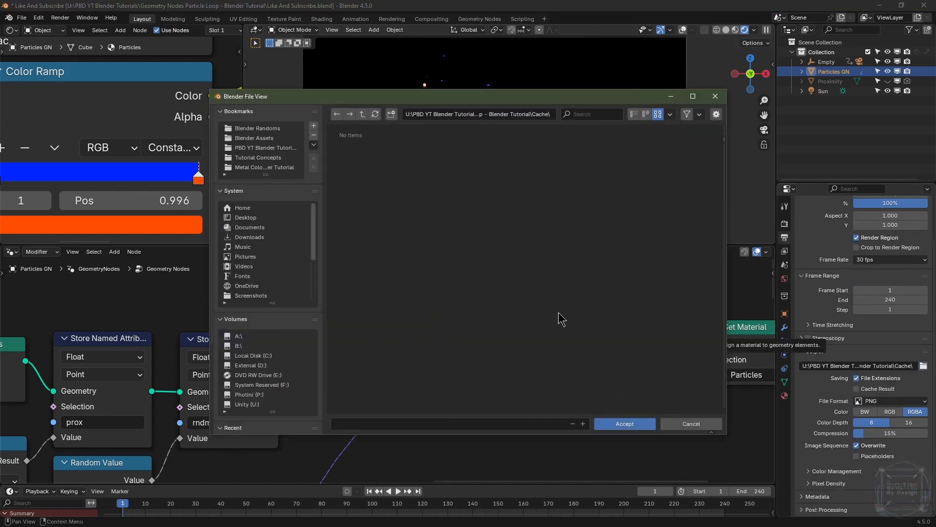
pyautogui.click(640, 429)
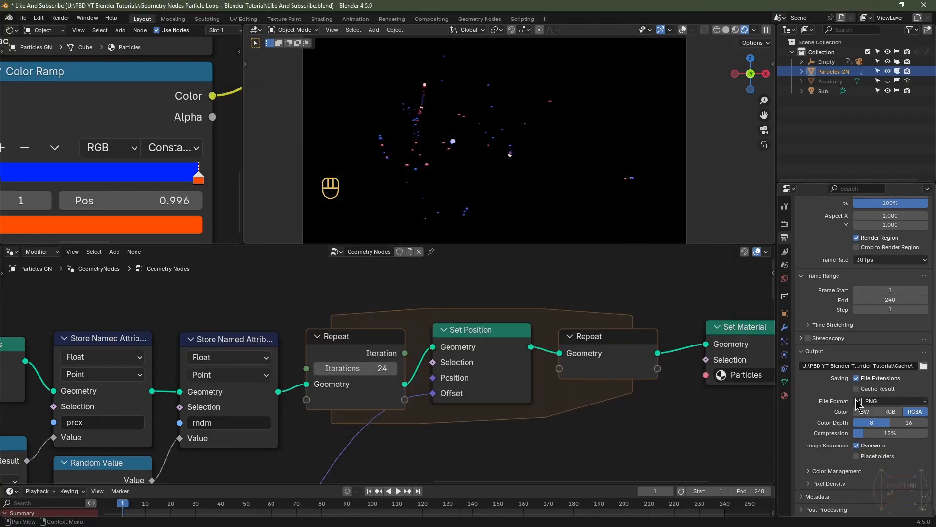
# Step: Set the output colour to RGB, colour depth to 16 and file format to OpenEXR
pyautogui.click(891, 413)
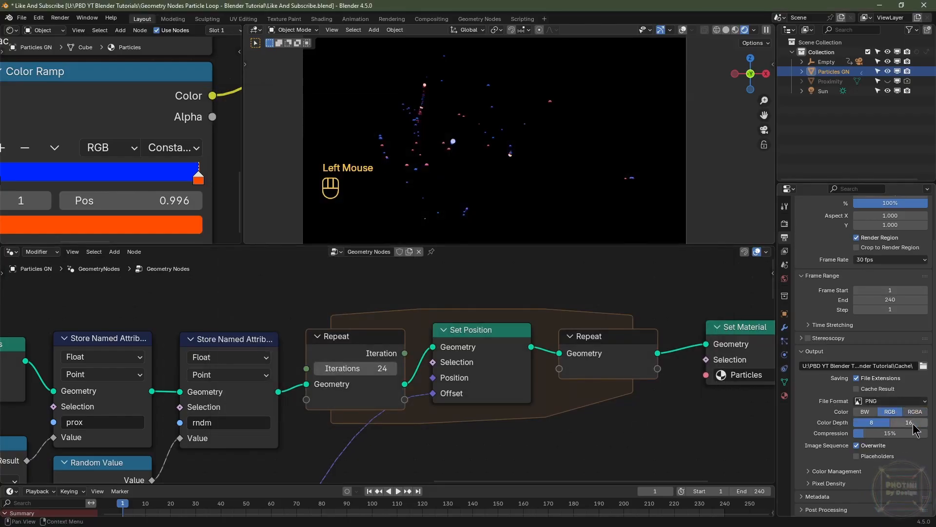
pyautogui.click(914, 423)
pyautogui.doubleClick(913, 423)
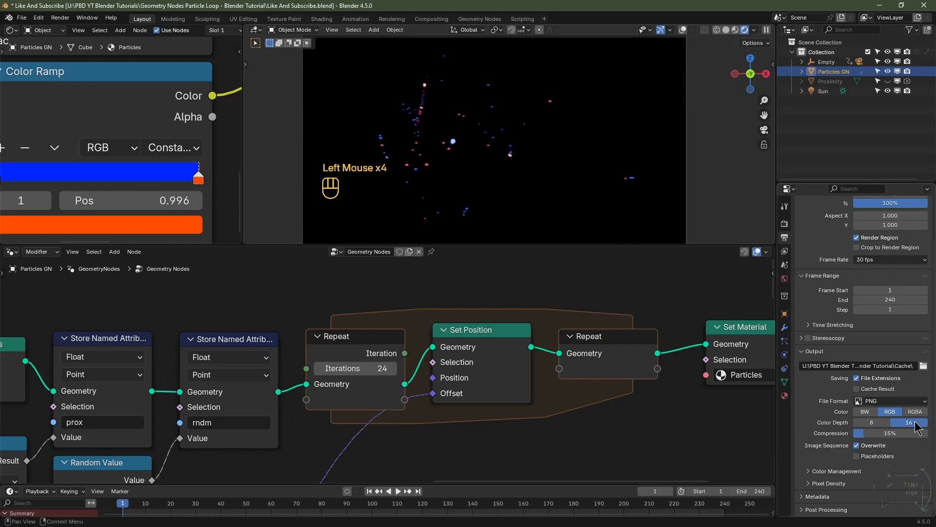
pyautogui.click(898, 400)
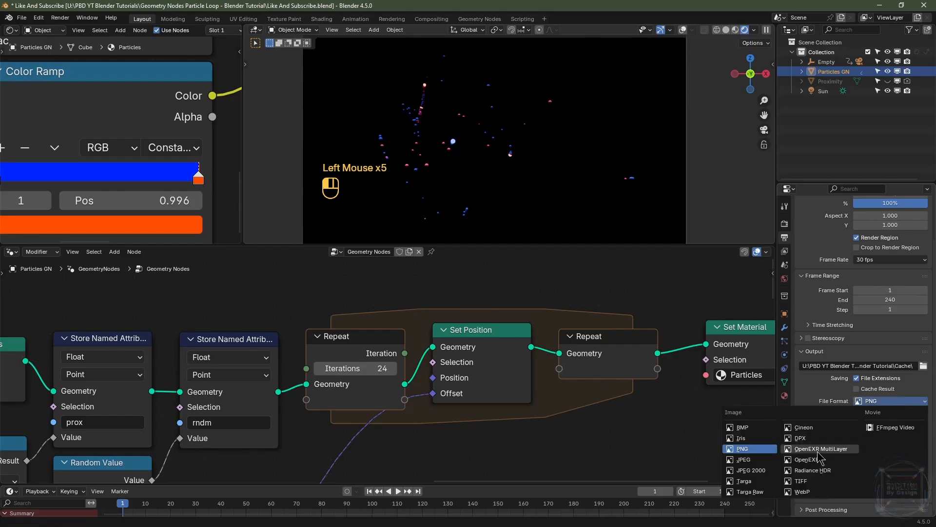
pyautogui.click(851, 460)
# Step: Review the render properties' Color Management settings
pyautogui.moveTo(873, 433); pyautogui.dragTo(880, 364)
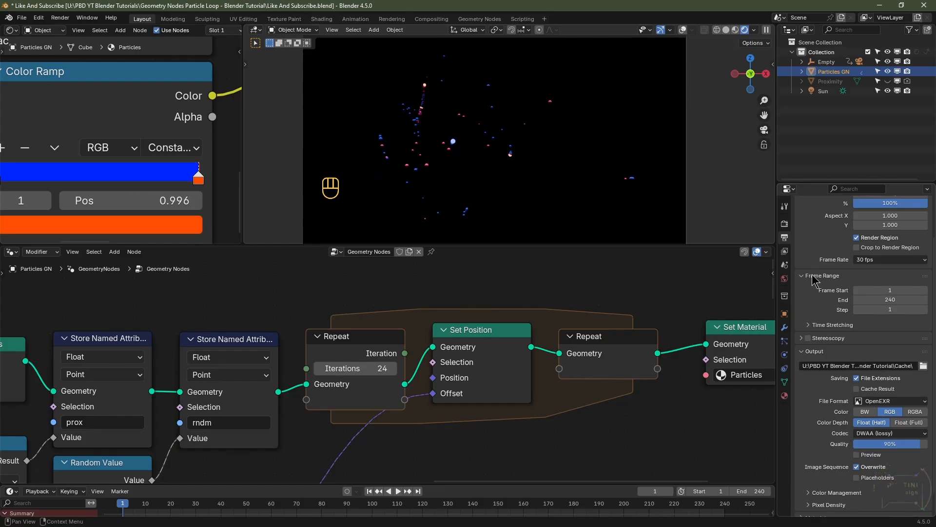
pyautogui.click(785, 223)
pyautogui.scroll(-2, 826, 312)
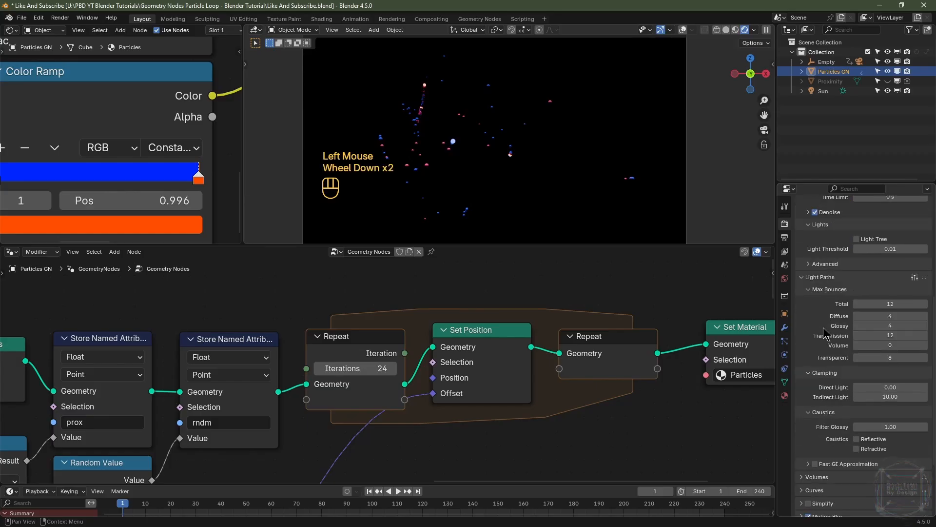
pyautogui.scroll(-4, 825, 337)
pyautogui.click(820, 512)
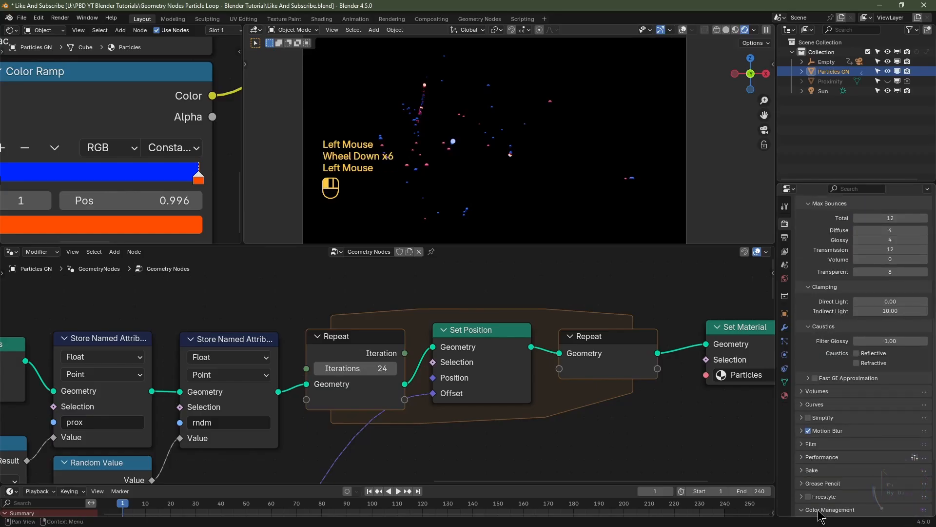
pyautogui.scroll(-2, 824, 507)
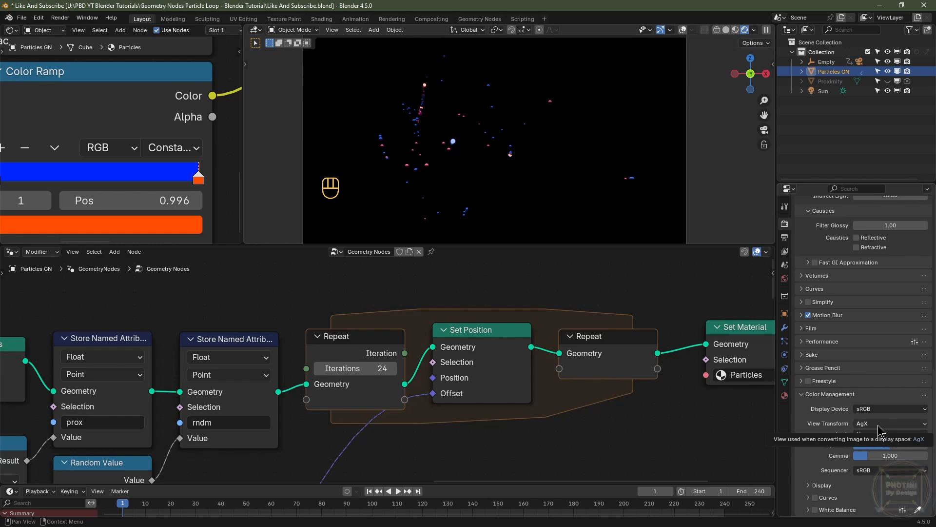
pyautogui.scroll(8, 845, 423)
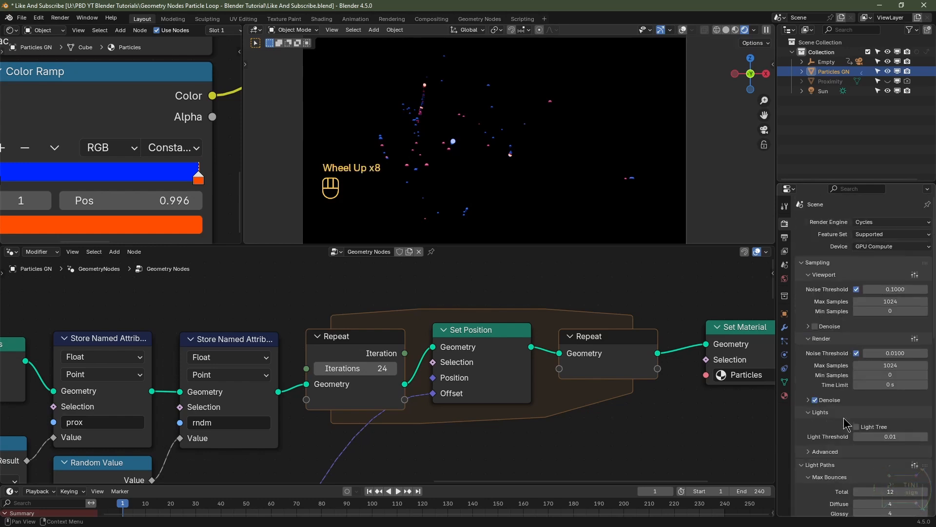
pyautogui.press('ctrl')
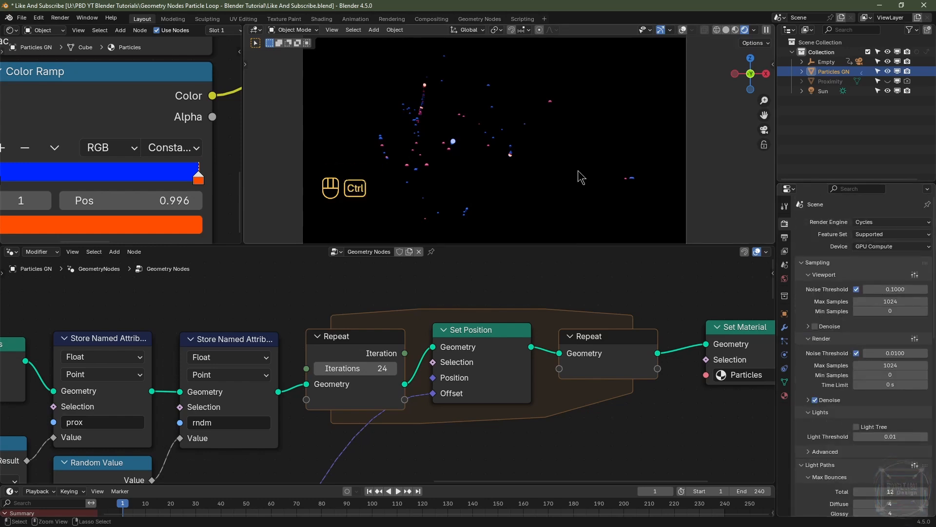